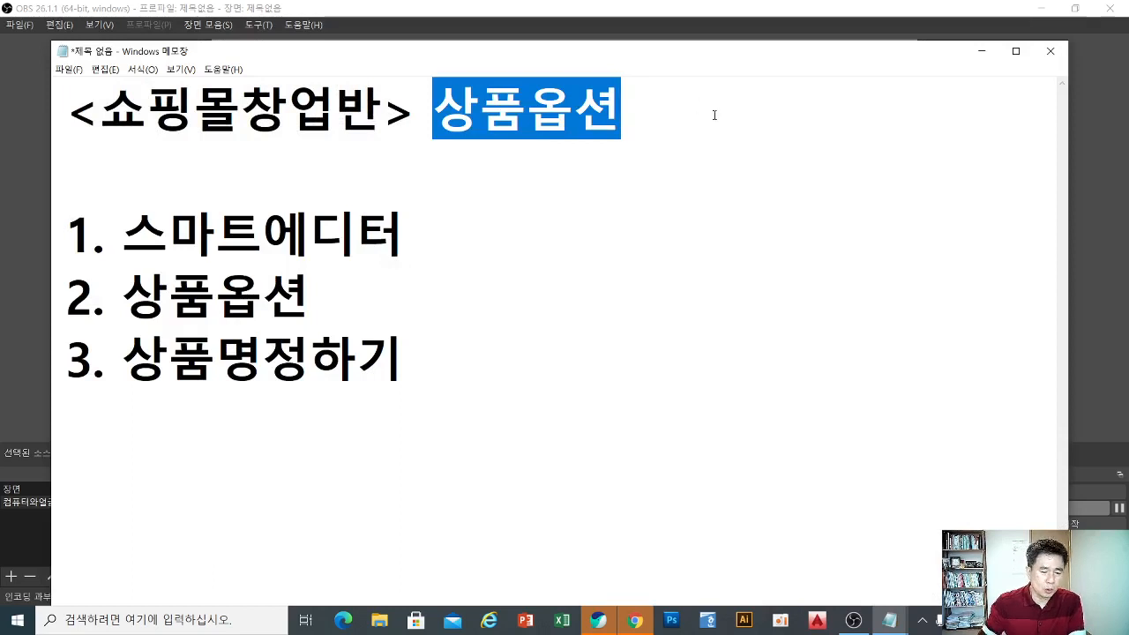
- Underline 상품옵션 in the title line in red and draw two branch lines out from it
{"action": "left_click", "coordinate": [737, 280]}
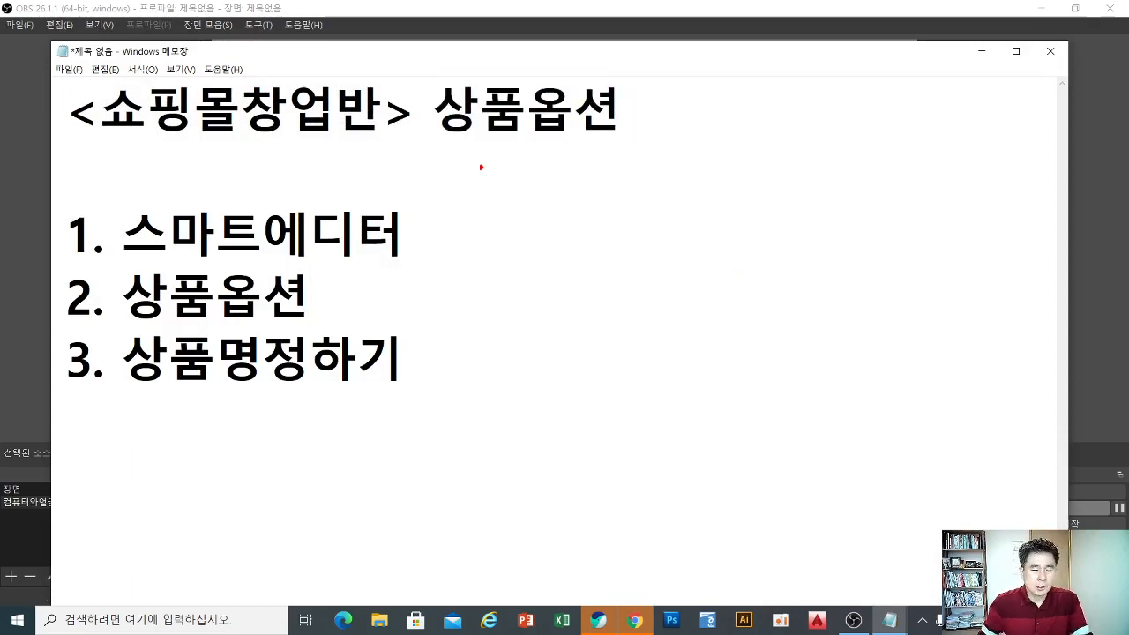
{"action": "left_click_drag", "start_coordinate": [428, 141], "coordinate": [617, 143]}
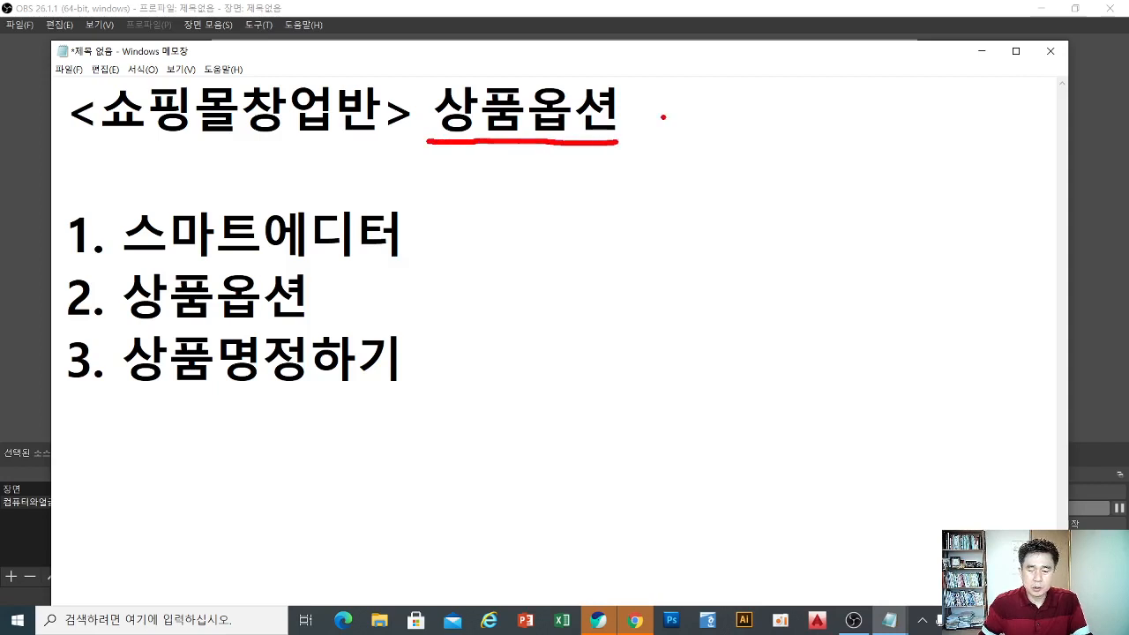
{"action": "mouse_move", "coordinate": [677, 102]}
{"action": "left_mouse_down"}
{"action": "mouse_move", "coordinate": [636, 148]}
{"action": "mouse_move", "coordinate": [705, 233]}
{"action": "left_mouse_up"}
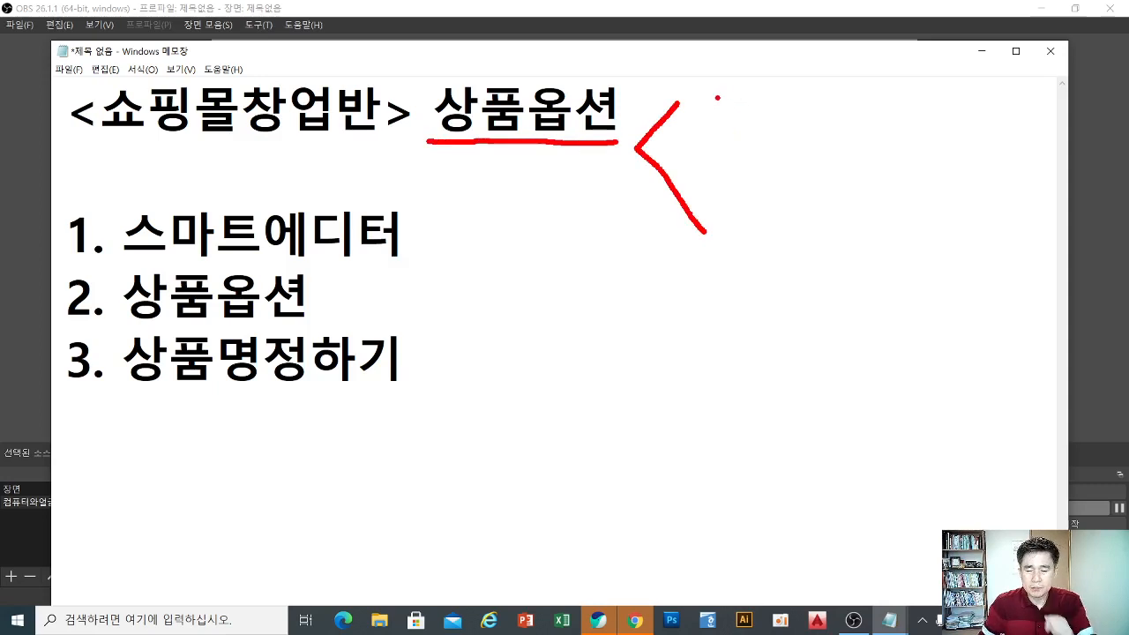
- Handwrite 직접 on the upper branch and 엑셀 on the lower branch, and add a check mark beside each
{"action": "mouse_move", "coordinate": [709, 96]}
{"action": "left_mouse_down"}
{"action": "mouse_move", "coordinate": [737, 92]}
{"action": "mouse_move", "coordinate": [728, 141]}
{"action": "left_mouse_up"}
{"action": "mouse_move", "coordinate": [749, 93]}
{"action": "left_mouse_down"}
{"action": "mouse_move", "coordinate": [764, 90]}
{"action": "mouse_move", "coordinate": [744, 111]}
{"action": "mouse_move", "coordinate": [772, 103]}
{"action": "mouse_move", "coordinate": [776, 130]}
{"action": "left_mouse_up"}
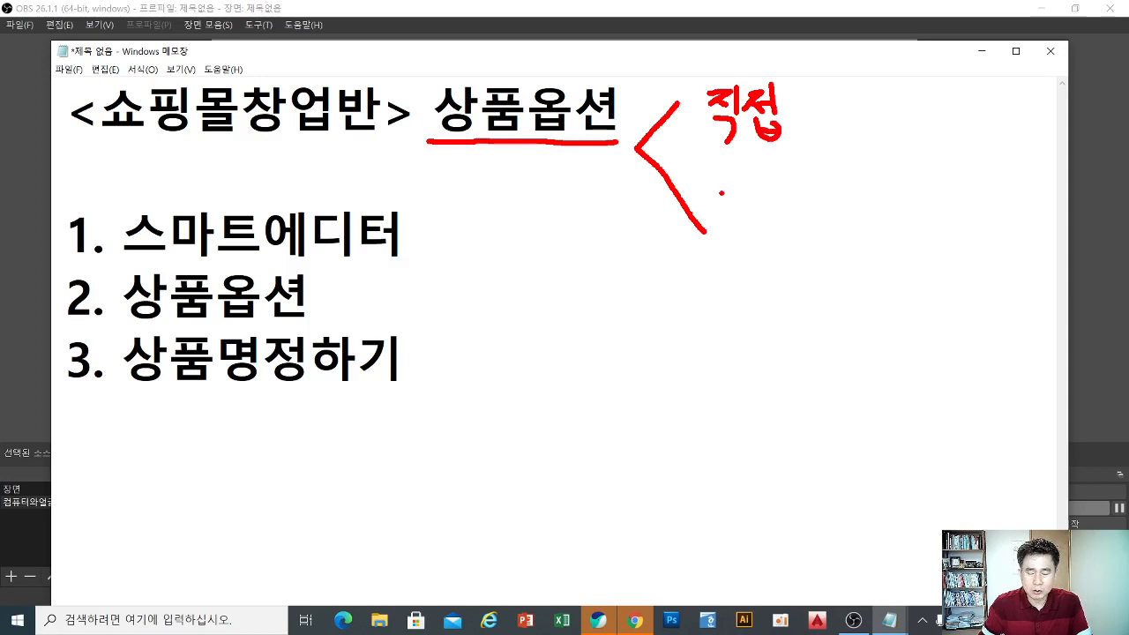
{"action": "mouse_move", "coordinate": [719, 200]}
{"action": "left_mouse_down"}
{"action": "mouse_move", "coordinate": [716, 215]}
{"action": "mouse_move", "coordinate": [718, 203]}
{"action": "mouse_move", "coordinate": [733, 217]}
{"action": "mouse_move", "coordinate": [740, 196]}
{"action": "mouse_move", "coordinate": [741, 223]}
{"action": "left_mouse_up"}
{"action": "mouse_move", "coordinate": [726, 224]}
{"action": "left_mouse_down"}
{"action": "mouse_move", "coordinate": [744, 225]}
{"action": "mouse_move", "coordinate": [740, 256]}
{"action": "left_mouse_up"}
{"action": "mouse_move", "coordinate": [762, 194]}
{"action": "left_mouse_down"}
{"action": "mouse_move", "coordinate": [746, 219]}
{"action": "mouse_move", "coordinate": [772, 224]}
{"action": "mouse_move", "coordinate": [778, 203]}
{"action": "mouse_move", "coordinate": [785, 249]}
{"action": "left_mouse_up"}
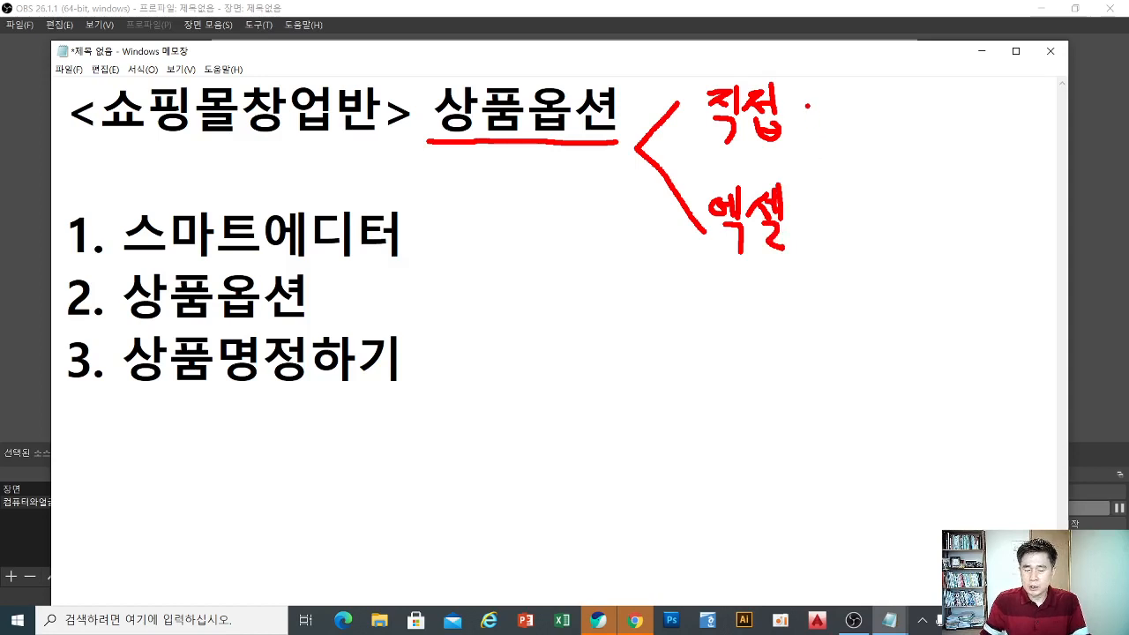
{"action": "left_click_drag", "start_coordinate": [805, 104], "coordinate": [834, 94]}
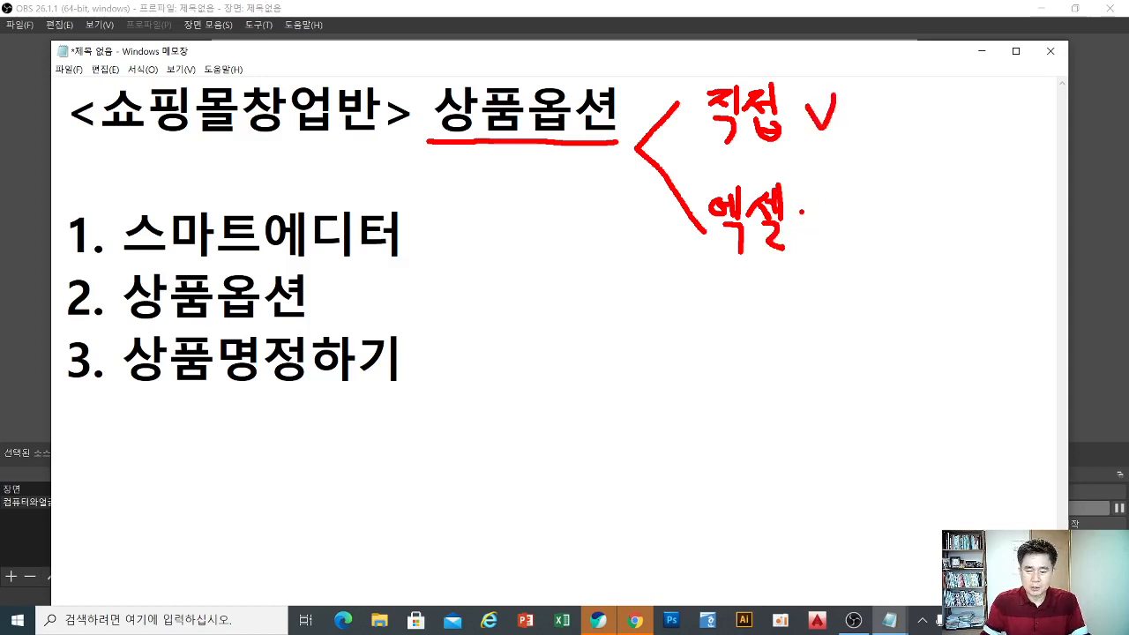
{"action": "mouse_move", "coordinate": [809, 209]}
{"action": "left_mouse_down"}
{"action": "mouse_move", "coordinate": [825, 222]}
{"action": "mouse_move", "coordinate": [838, 195]}
{"action": "left_mouse_up"}
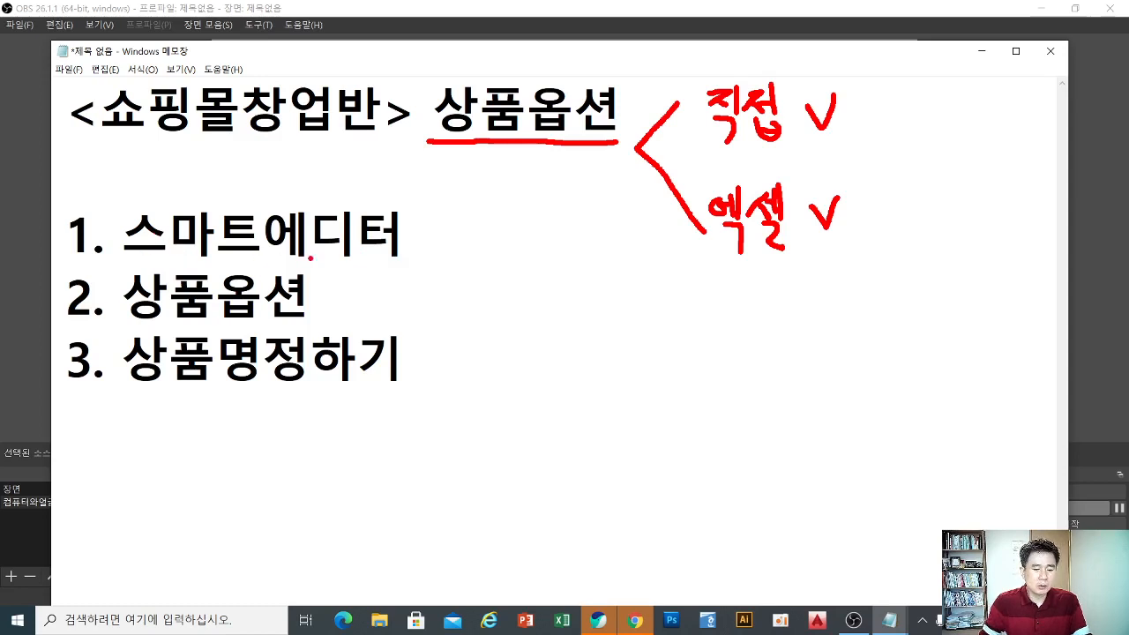
- Circle 스마트에디터 in item 1 and draw an arrow from it to a handwritten 상세설명
{"action": "mouse_move", "coordinate": [326, 260]}
{"action": "left_mouse_down"}
{"action": "mouse_move", "coordinate": [141, 256]}
{"action": "mouse_move", "coordinate": [124, 223]}
{"action": "mouse_move", "coordinate": [184, 195]}
{"action": "mouse_move", "coordinate": [353, 196]}
{"action": "mouse_move", "coordinate": [428, 238]}
{"action": "mouse_move", "coordinate": [313, 262]}
{"action": "left_mouse_up"}
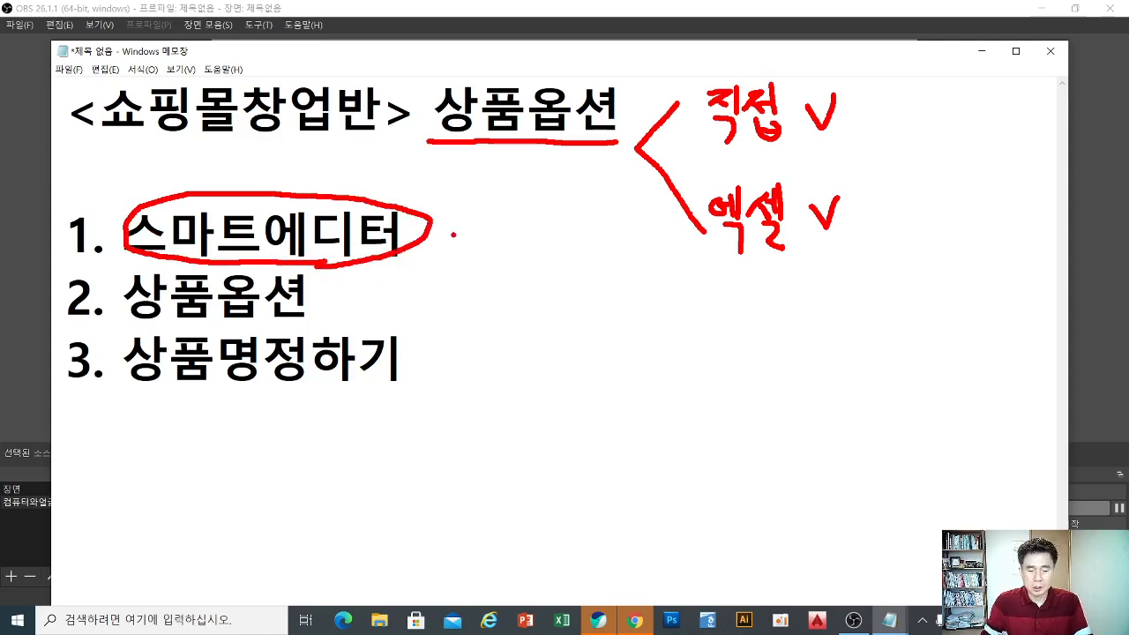
{"action": "mouse_move", "coordinate": [446, 228]}
{"action": "left_mouse_down"}
{"action": "mouse_move", "coordinate": [471, 228]}
{"action": "mouse_move", "coordinate": [446, 239]}
{"action": "mouse_move", "coordinate": [478, 240]}
{"action": "mouse_move", "coordinate": [472, 226]}
{"action": "mouse_move", "coordinate": [466, 258]}
{"action": "left_mouse_up"}
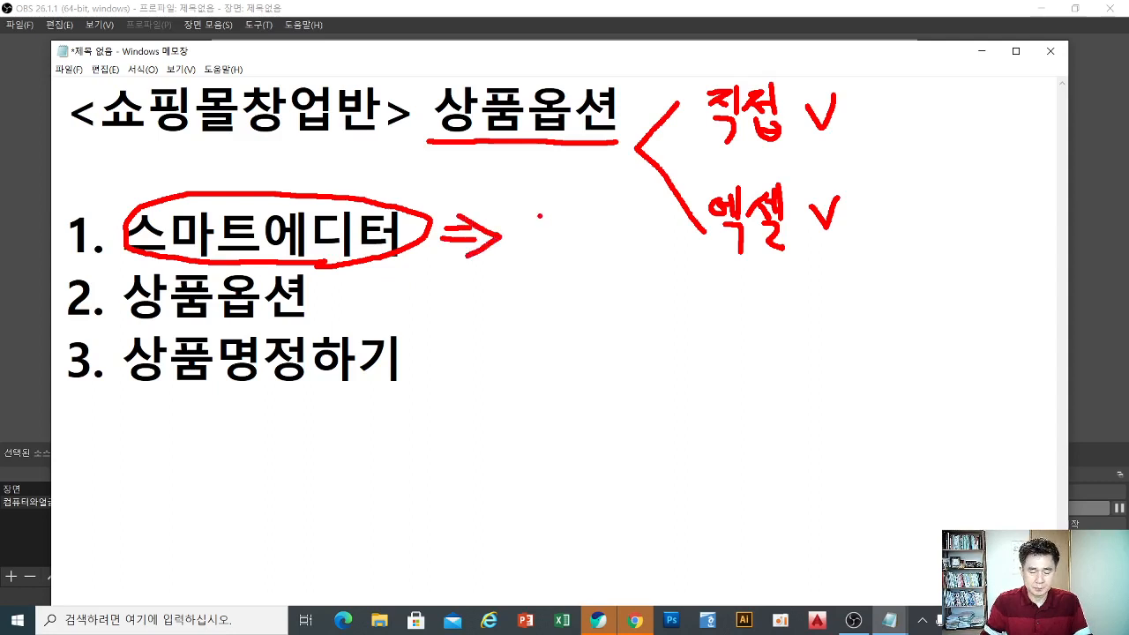
{"action": "left_click_drag", "start_coordinate": [548, 209], "coordinate": [530, 222]}
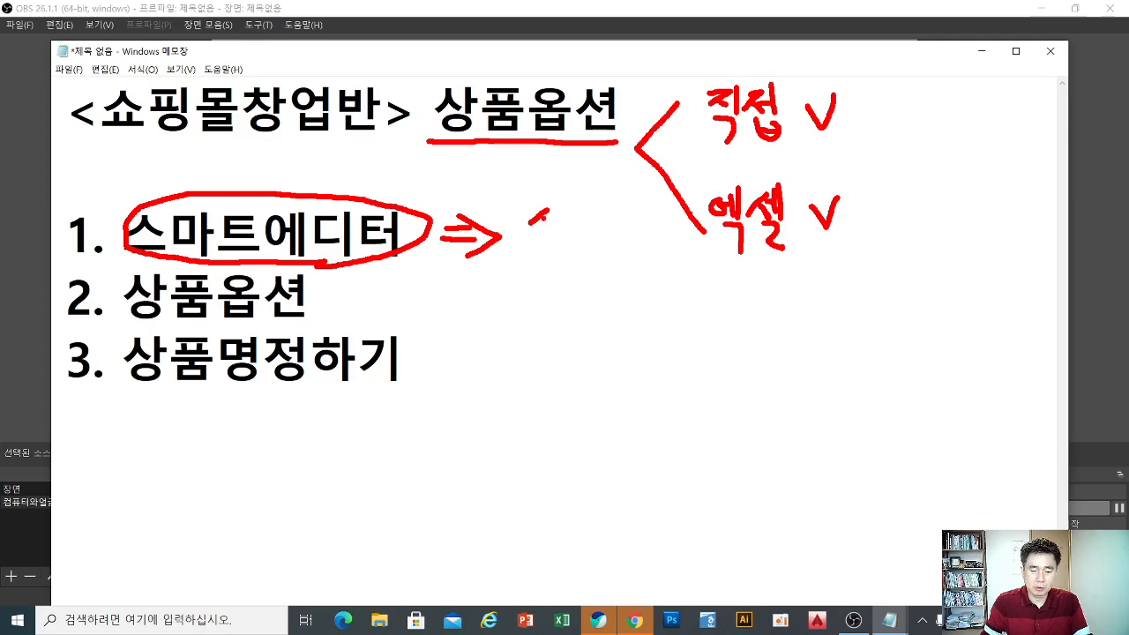
{"action": "mouse_move", "coordinate": [539, 217]}
{"action": "left_mouse_down"}
{"action": "mouse_move", "coordinate": [565, 231]}
{"action": "mouse_move", "coordinate": [575, 219]}
{"action": "mouse_move", "coordinate": [550, 258]}
{"action": "mouse_move", "coordinate": [589, 213]}
{"action": "mouse_move", "coordinate": [571, 238]}
{"action": "mouse_move", "coordinate": [593, 244]}
{"action": "mouse_move", "coordinate": [598, 228]}
{"action": "mouse_move", "coordinate": [610, 233]}
{"action": "mouse_move", "coordinate": [629, 215]}
{"action": "mouse_move", "coordinate": [626, 252]}
{"action": "mouse_move", "coordinate": [645, 261]}
{"action": "left_mouse_up"}
{"action": "mouse_move", "coordinate": [649, 206]}
{"action": "left_mouse_down"}
{"action": "mouse_move", "coordinate": [653, 242]}
{"action": "mouse_move", "coordinate": [660, 217]}
{"action": "mouse_move", "coordinate": [653, 237]}
{"action": "mouse_move", "coordinate": [674, 218]}
{"action": "mouse_move", "coordinate": [675, 229]}
{"action": "left_mouse_up"}
{"action": "mouse_move", "coordinate": [674, 210]}
{"action": "left_mouse_down"}
{"action": "mouse_move", "coordinate": [674, 246]}
{"action": "mouse_move", "coordinate": [661, 254]}
{"action": "mouse_move", "coordinate": [679, 263]}
{"action": "mouse_move", "coordinate": [675, 250]}
{"action": "left_mouse_up"}
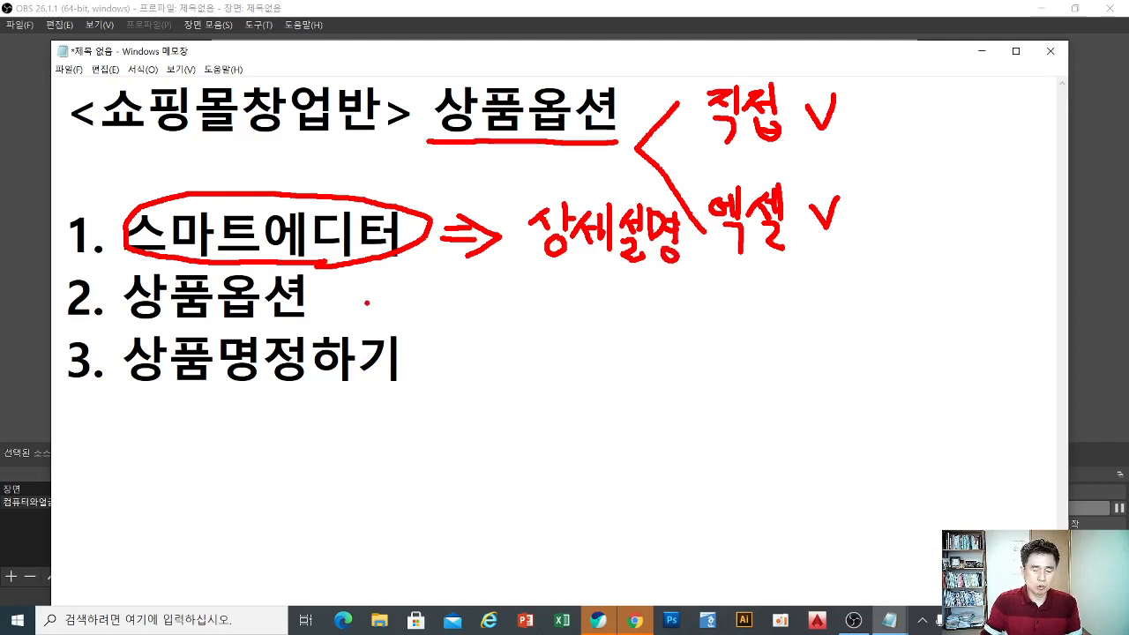
- Star item 2, annotate 상품명 in item 3 with a circle, an arrow to 키워드 and a star, and clear the annotations
{"action": "mouse_move", "coordinate": [362, 281]}
{"action": "left_mouse_down"}
{"action": "mouse_move", "coordinate": [354, 289]}
{"action": "mouse_move", "coordinate": [387, 305]}
{"action": "mouse_move", "coordinate": [344, 318]}
{"action": "mouse_move", "coordinate": [368, 275]}
{"action": "mouse_move", "coordinate": [360, 287]}
{"action": "left_mouse_up"}
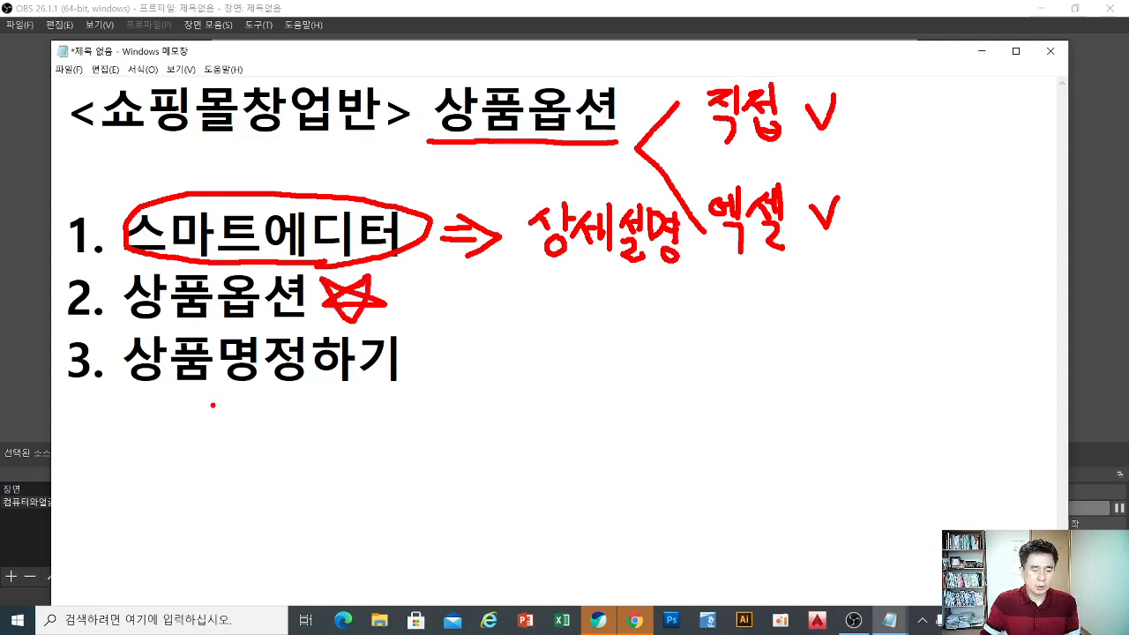
{"action": "mouse_move", "coordinate": [229, 412]}
{"action": "left_mouse_down"}
{"action": "mouse_move", "coordinate": [150, 405]}
{"action": "mouse_move", "coordinate": [121, 357]}
{"action": "mouse_move", "coordinate": [148, 319]}
{"action": "mouse_move", "coordinate": [219, 313]}
{"action": "mouse_move", "coordinate": [275, 354]}
{"action": "mouse_move", "coordinate": [221, 410]}
{"action": "mouse_move", "coordinate": [335, 456]}
{"action": "mouse_move", "coordinate": [381, 455]}
{"action": "mouse_move", "coordinate": [370, 472]}
{"action": "left_mouse_up"}
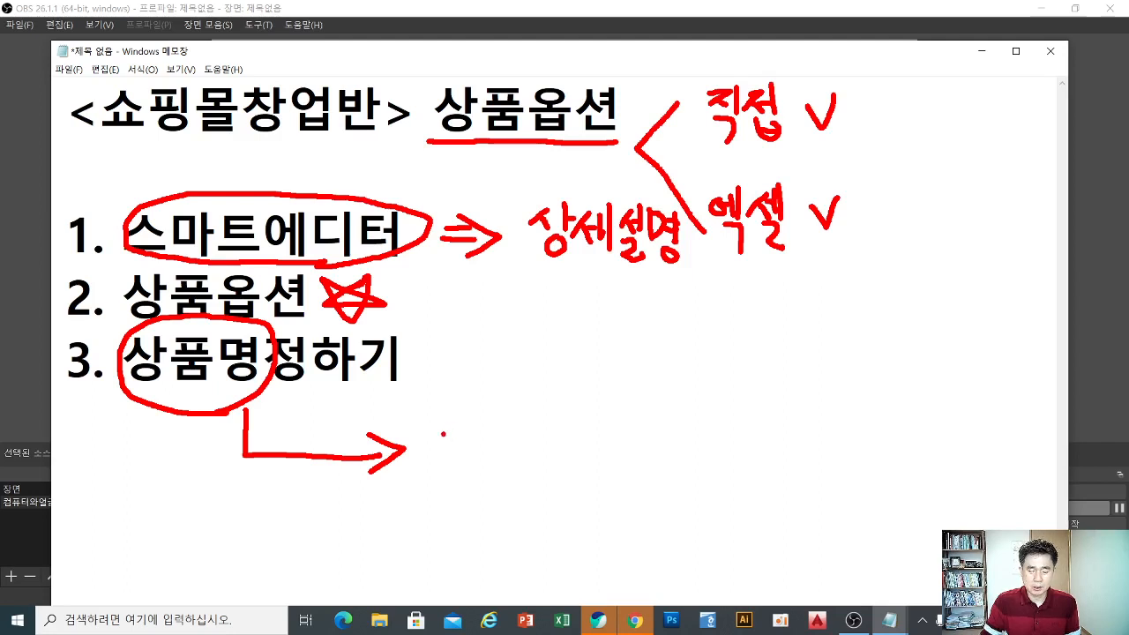
{"action": "mouse_move", "coordinate": [443, 430]}
{"action": "left_mouse_down"}
{"action": "mouse_move", "coordinate": [438, 459]}
{"action": "mouse_move", "coordinate": [457, 439]}
{"action": "mouse_move", "coordinate": [462, 474]}
{"action": "mouse_move", "coordinate": [498, 435]}
{"action": "mouse_move", "coordinate": [472, 465]}
{"action": "mouse_move", "coordinate": [503, 448]}
{"action": "mouse_move", "coordinate": [501, 467]}
{"action": "mouse_move", "coordinate": [545, 432]}
{"action": "left_mouse_up"}
{"action": "left_click_drag", "start_coordinate": [519, 436], "coordinate": [569, 457]}
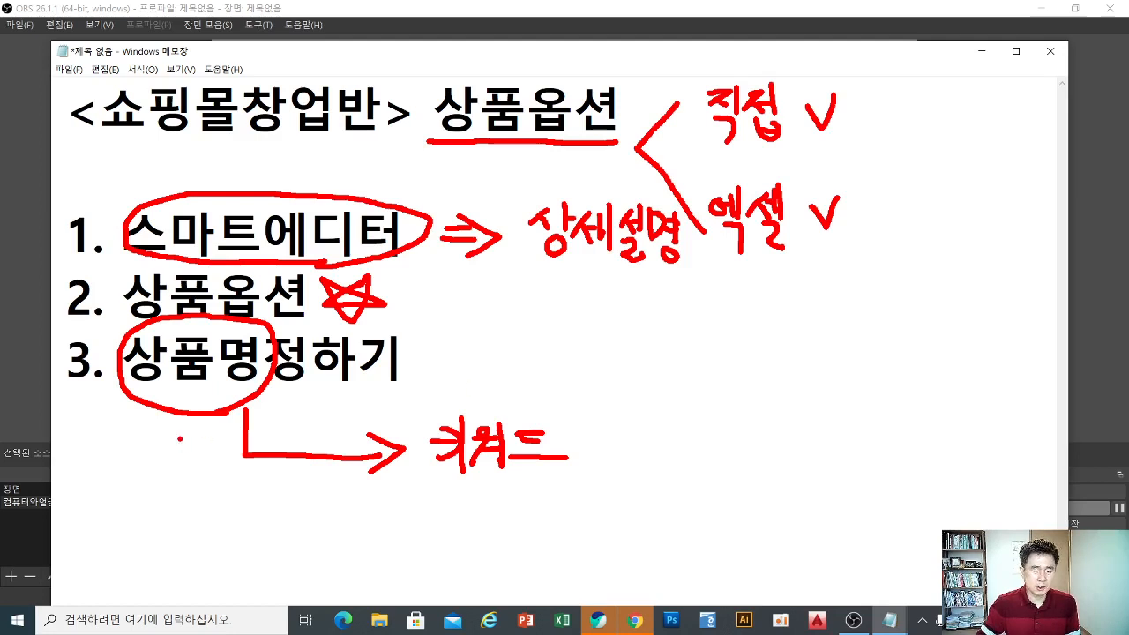
{"action": "mouse_move", "coordinate": [181, 435]}
{"action": "left_mouse_down"}
{"action": "mouse_move", "coordinate": [151, 460]}
{"action": "mouse_move", "coordinate": [200, 459]}
{"action": "left_mouse_up"}
{"action": "mouse_move", "coordinate": [151, 432]}
{"action": "left_mouse_down"}
{"action": "mouse_move", "coordinate": [189, 457]}
{"action": "mouse_move", "coordinate": [168, 479]}
{"action": "mouse_move", "coordinate": [182, 438]}
{"action": "left_mouse_up"}
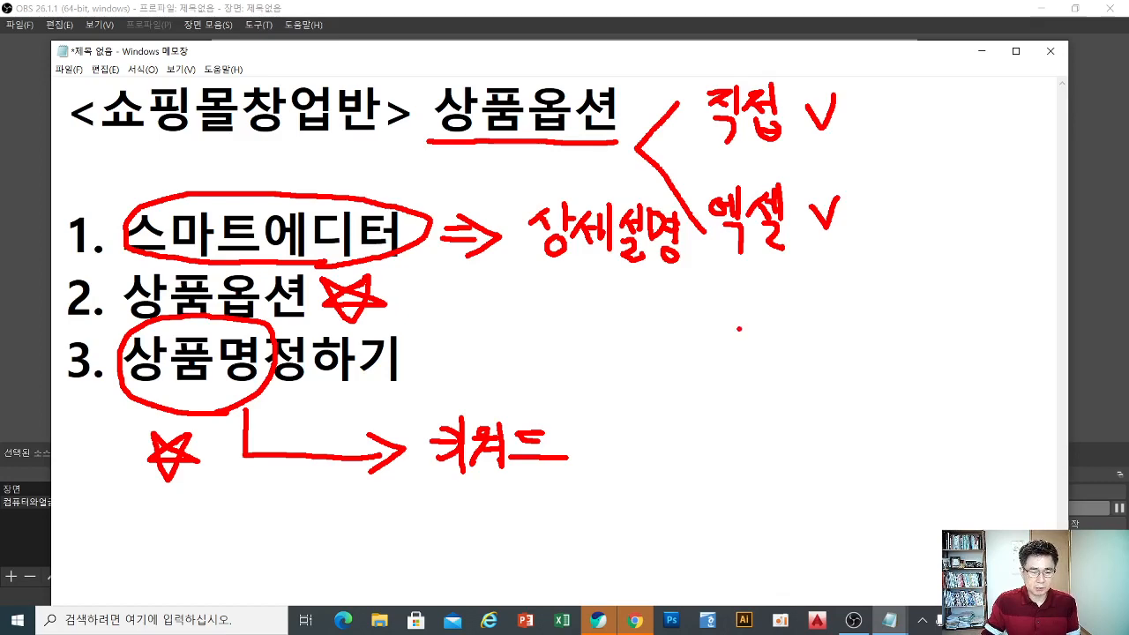
{"action": "key", "text": "Escape"}
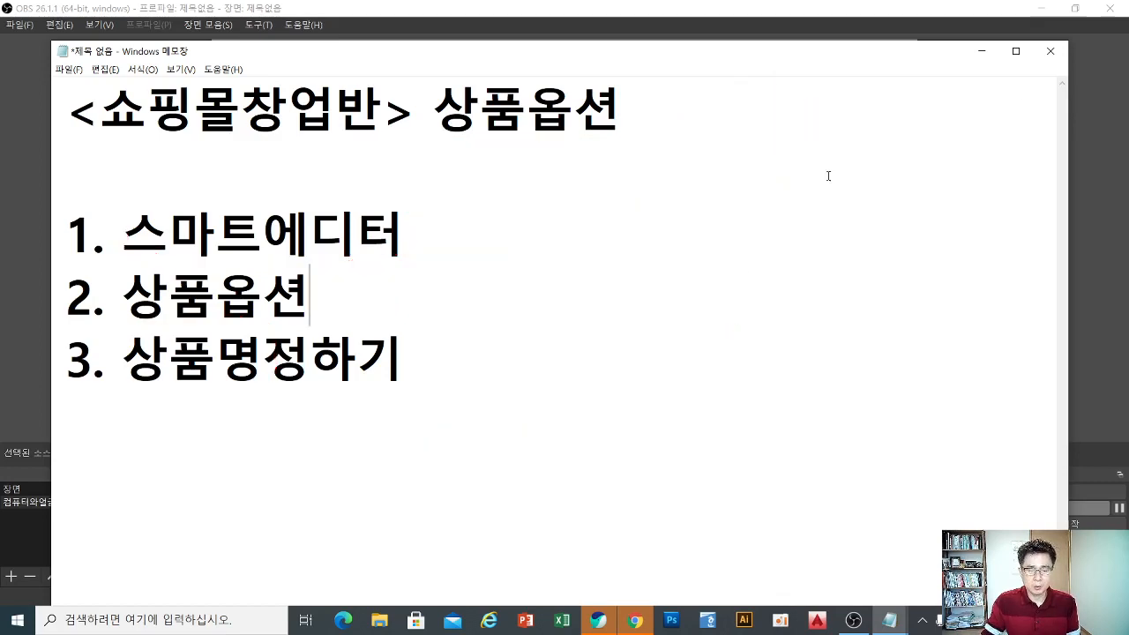
- Minimise the Notepad and OBS windows and switch to the NAVER home page in Chrome
{"action": "left_click", "coordinate": [981, 51]}
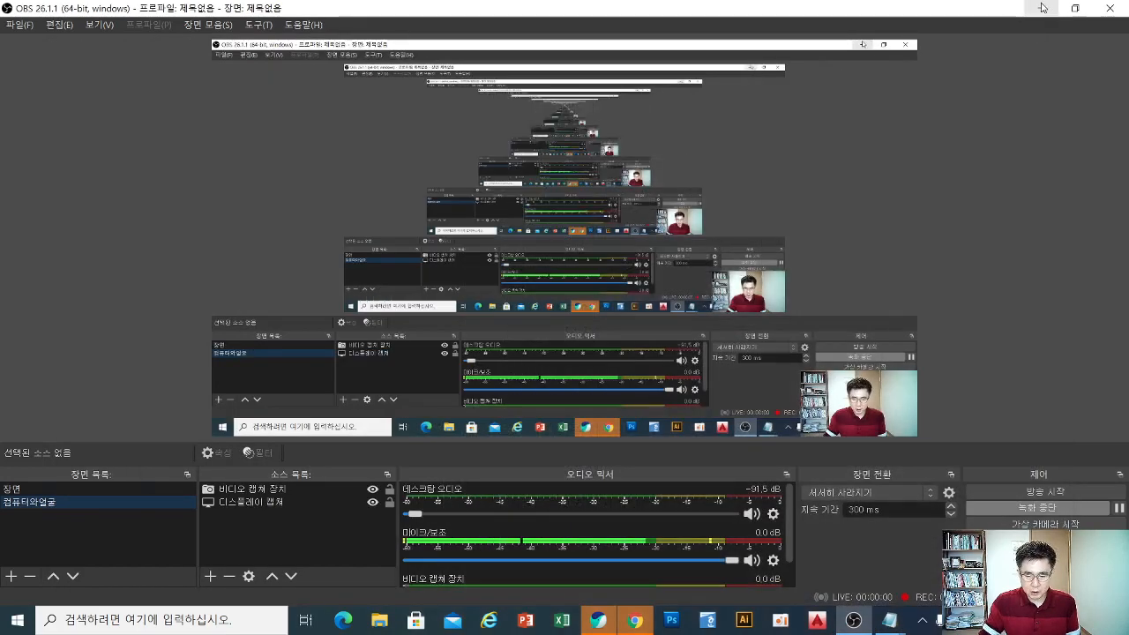
{"action": "left_click", "coordinate": [1042, 9]}
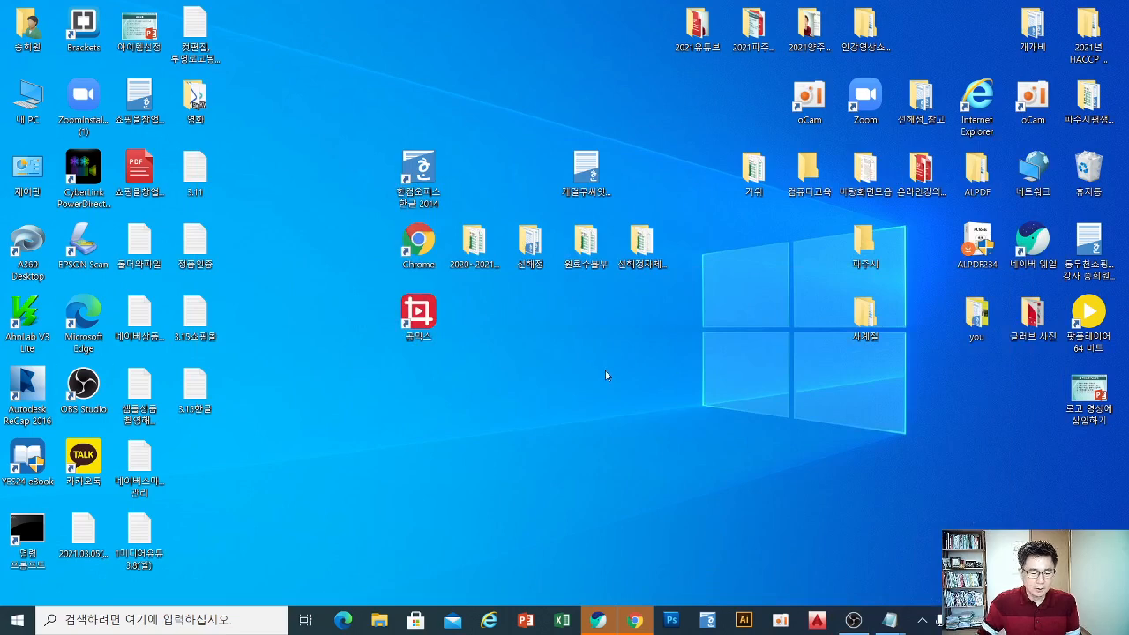
{"action": "left_click", "coordinate": [634, 620]}
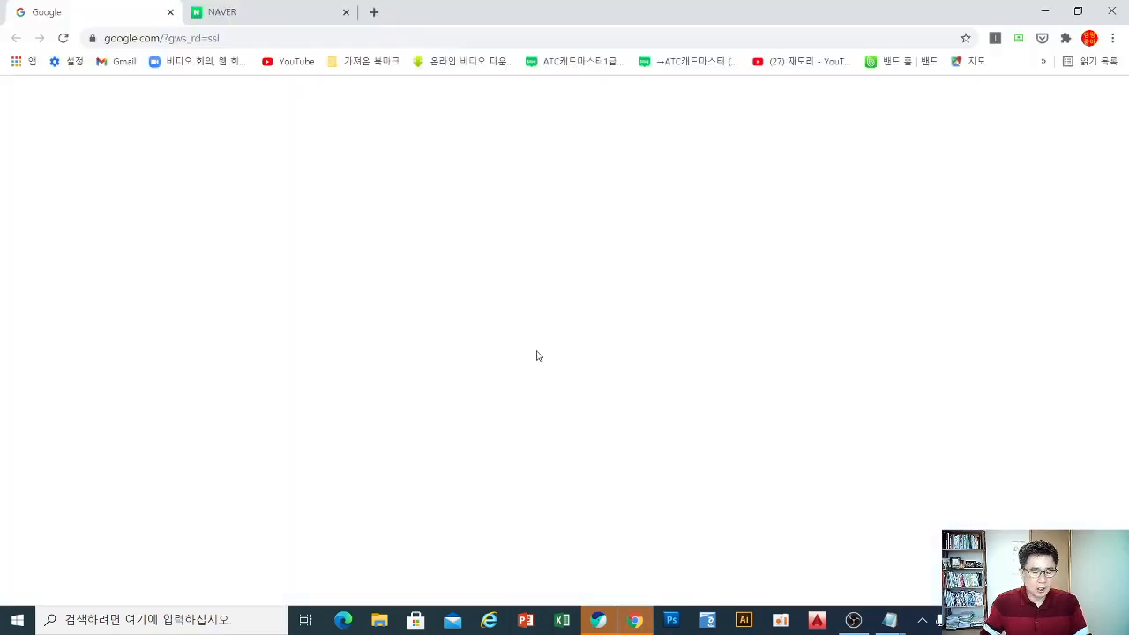
{"action": "left_click", "coordinate": [411, 270]}
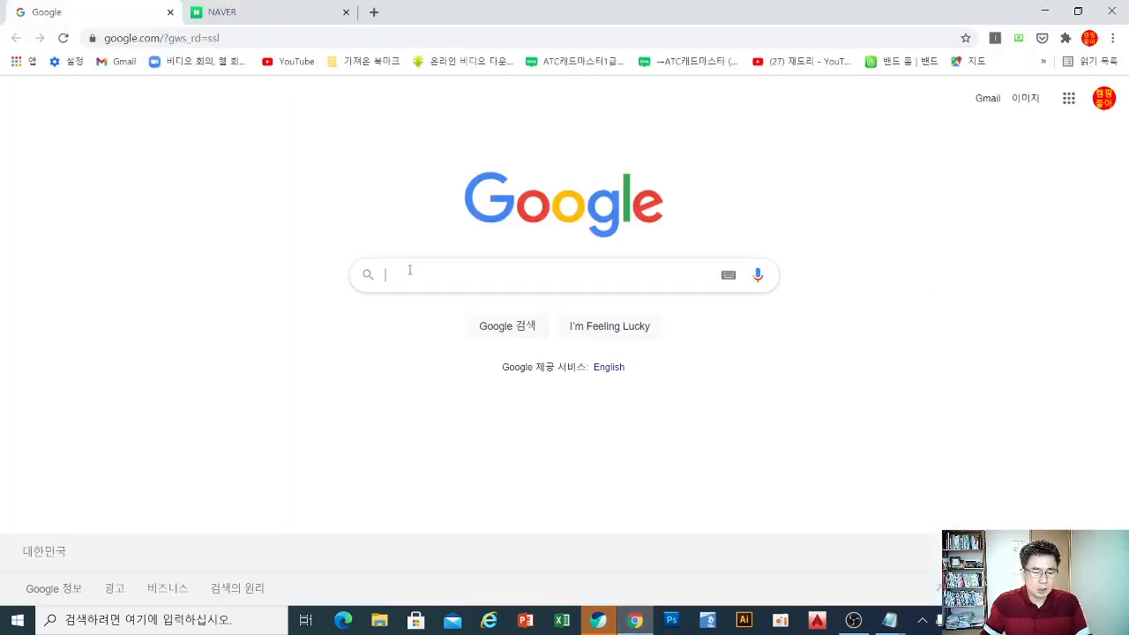
{"action": "left_click", "coordinate": [253, 26]}
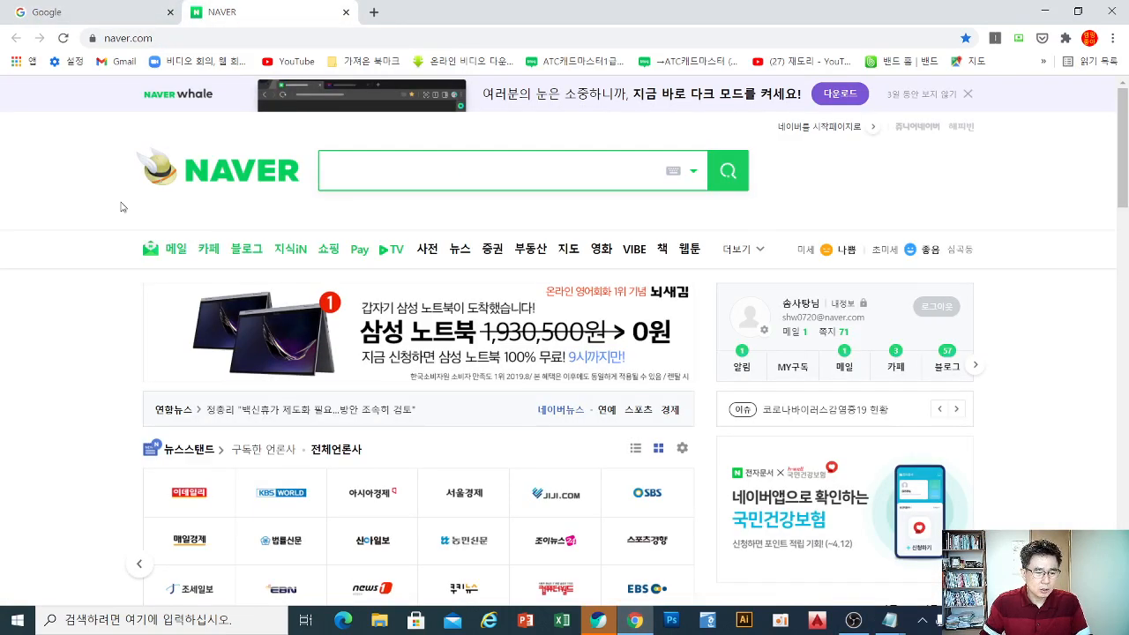
- Search NAVER for 스마트스토어
{"action": "left_click", "coordinate": [393, 173]}
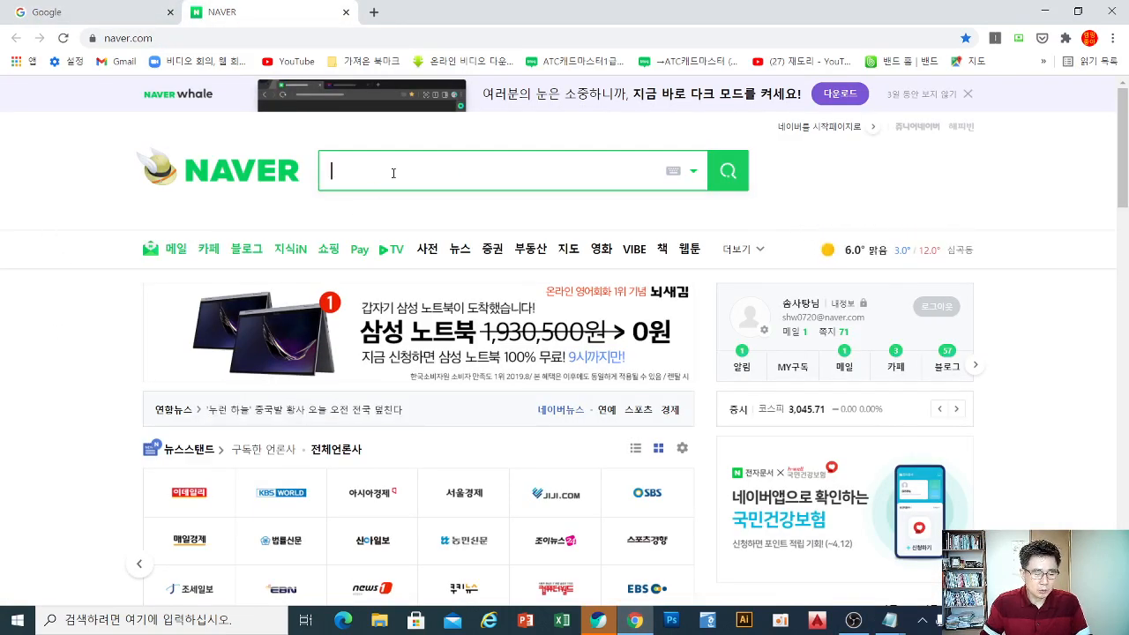
{"action": "left_click", "coordinate": [393, 172]}
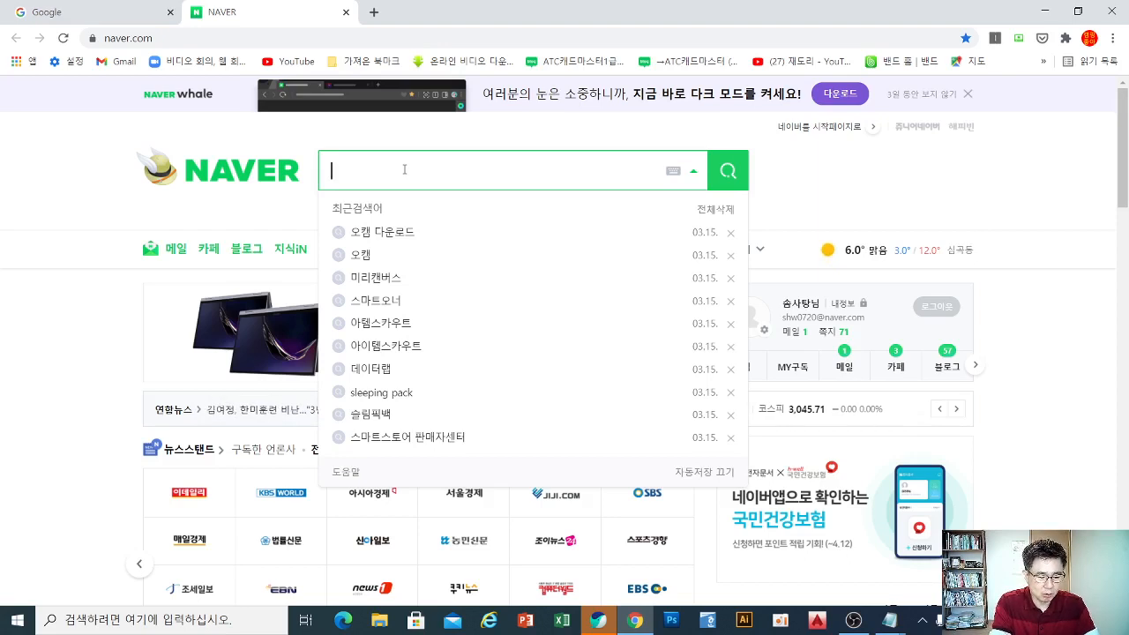
{"action": "type", "text": "d"}
{"action": "key", "text": "BackSpace"}
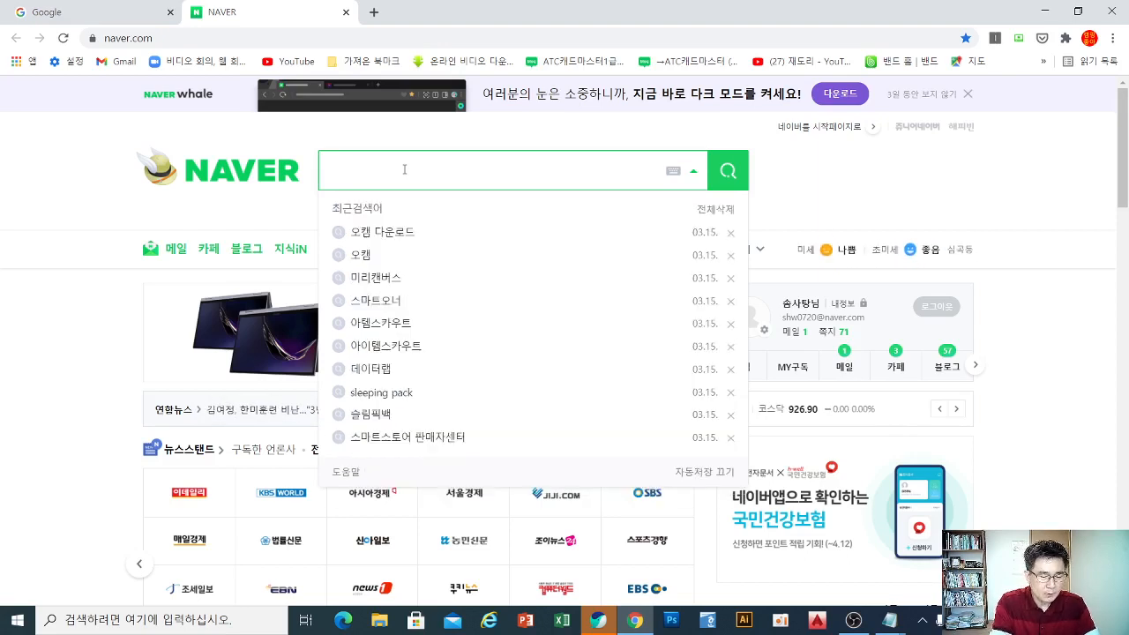
{"action": "type", "text": "tmak"}
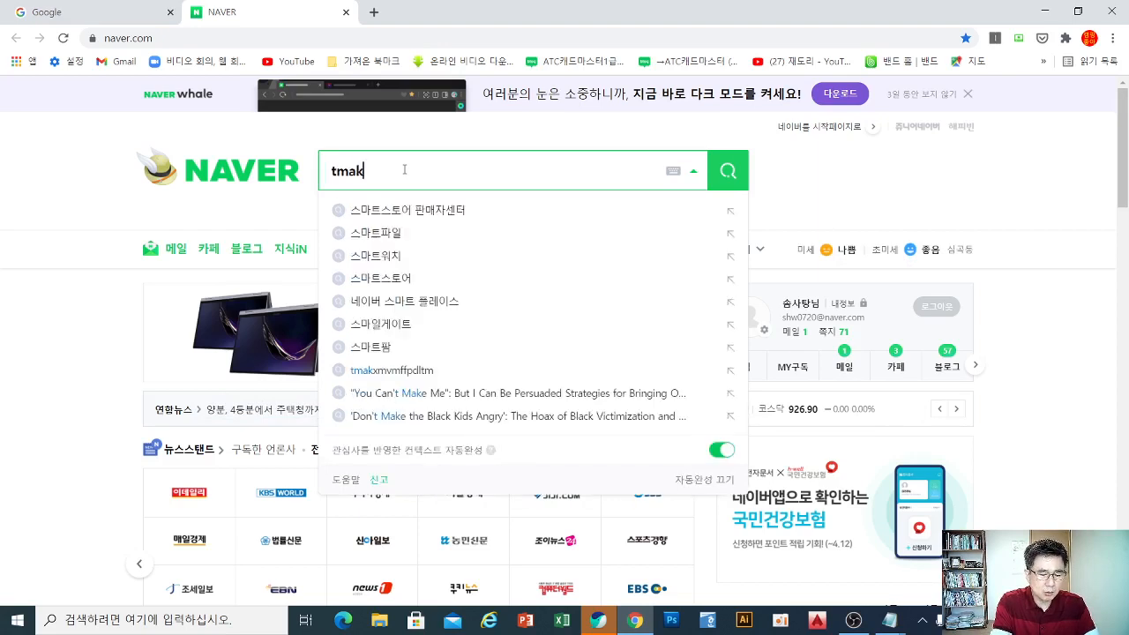
{"action": "key", "text": "BackSpace"}
{"action": "key", "text": "BackSpace"}
{"action": "key", "text": "BackSpace"}
{"action": "key", "text": "BackSpace"}
{"action": "type", "text": "스마트스"}
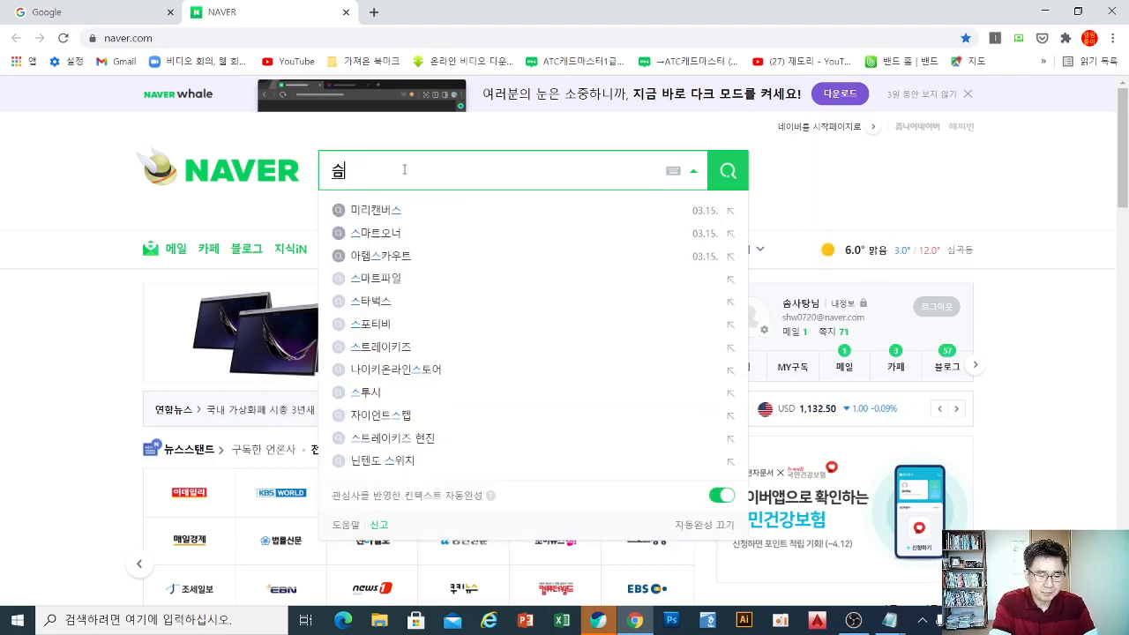
{"action": "type", "text": "토어"}
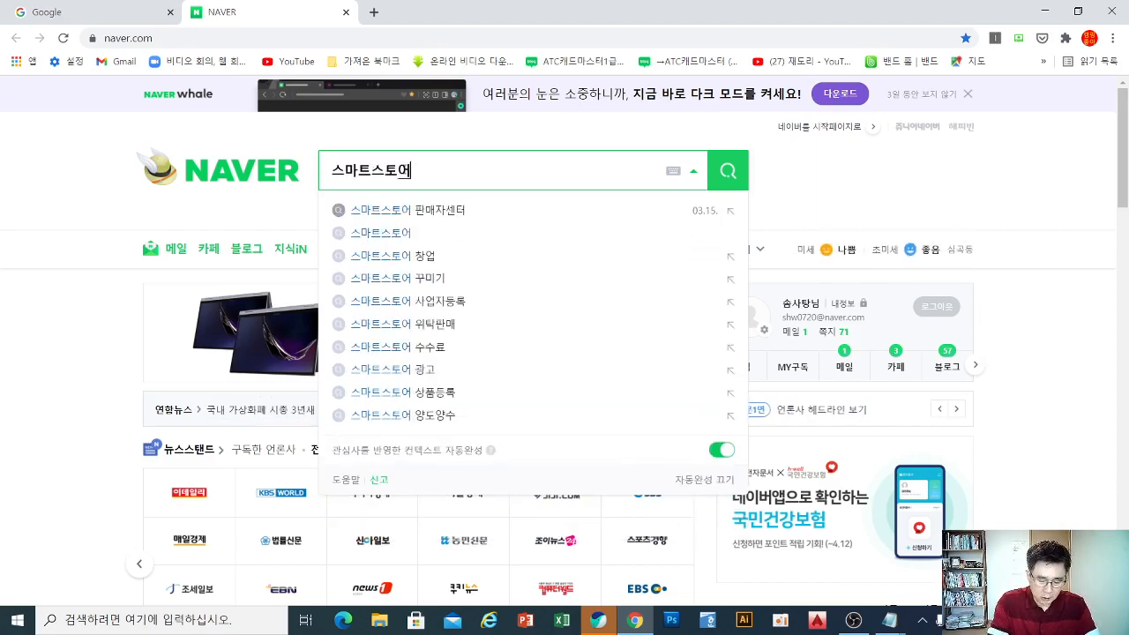
{"action": "key", "text": "Return"}
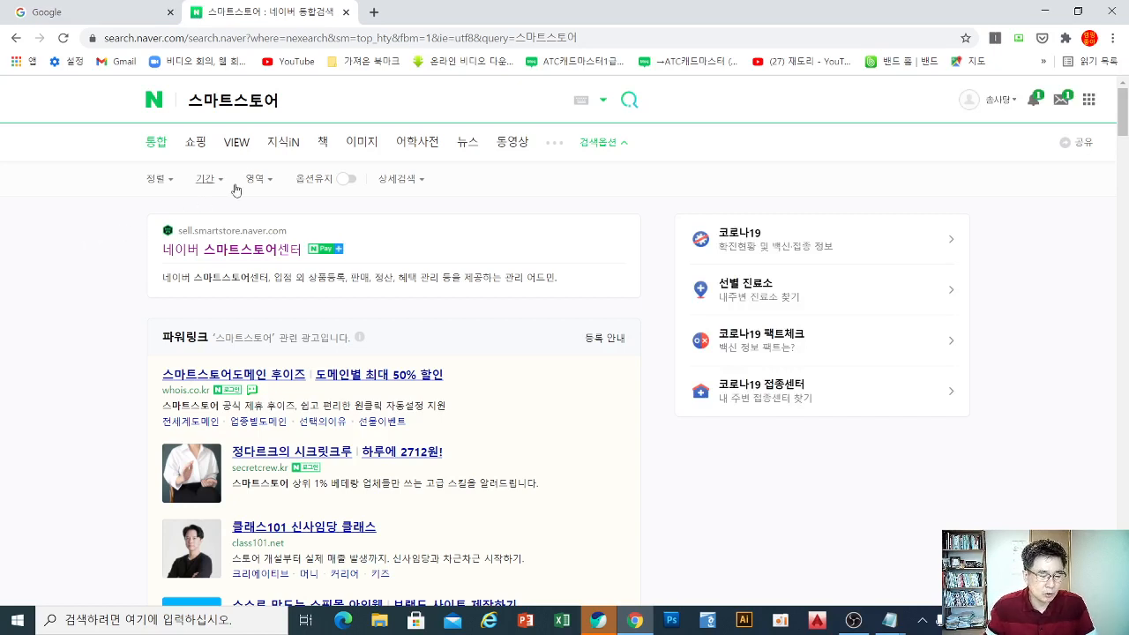
- Box the search bar and the 네이버 스마트스토어센터 result in red, add arrows labelled 입 and 클, and clear the annotations
{"action": "key", "text": "ctrl+2"}
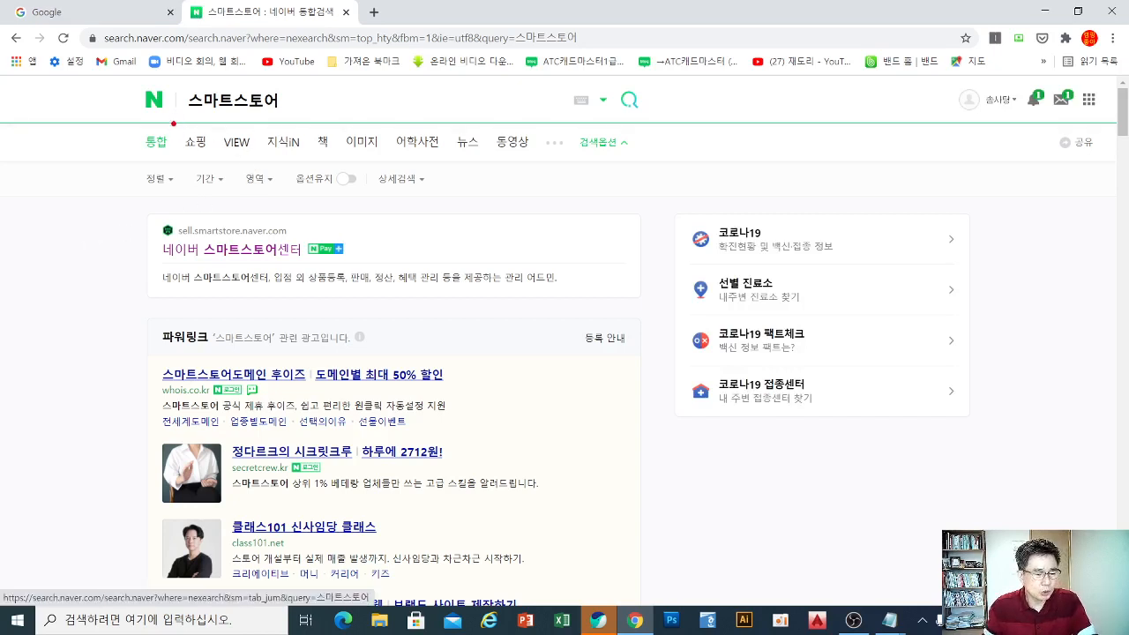
{"action": "mouse_move", "coordinate": [126, 77]}
{"action": "left_mouse_down"}
{"action": "mouse_move", "coordinate": [426, 126]}
{"action": "mouse_move", "coordinate": [596, 129]}
{"action": "mouse_move", "coordinate": [760, 101]}
{"action": "left_mouse_up"}
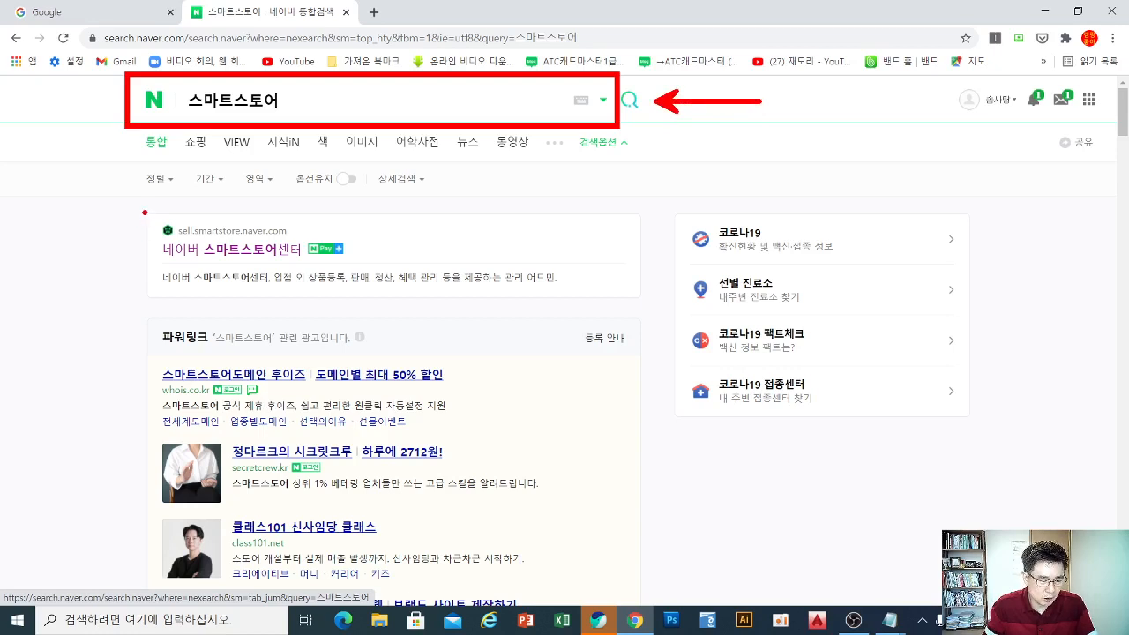
{"action": "mouse_move", "coordinate": [145, 212]}
{"action": "left_mouse_down"}
{"action": "mouse_move", "coordinate": [291, 276]}
{"action": "mouse_move", "coordinate": [642, 297]}
{"action": "left_mouse_up"}
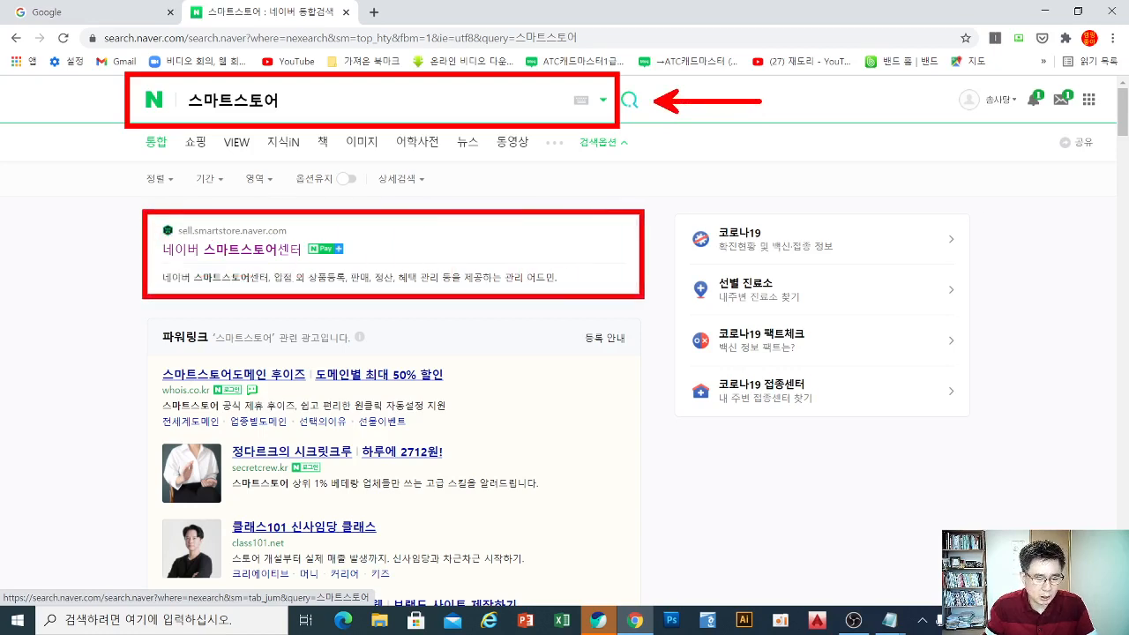
{"action": "left_click_drag", "start_coordinate": [663, 206], "coordinate": [782, 206]}
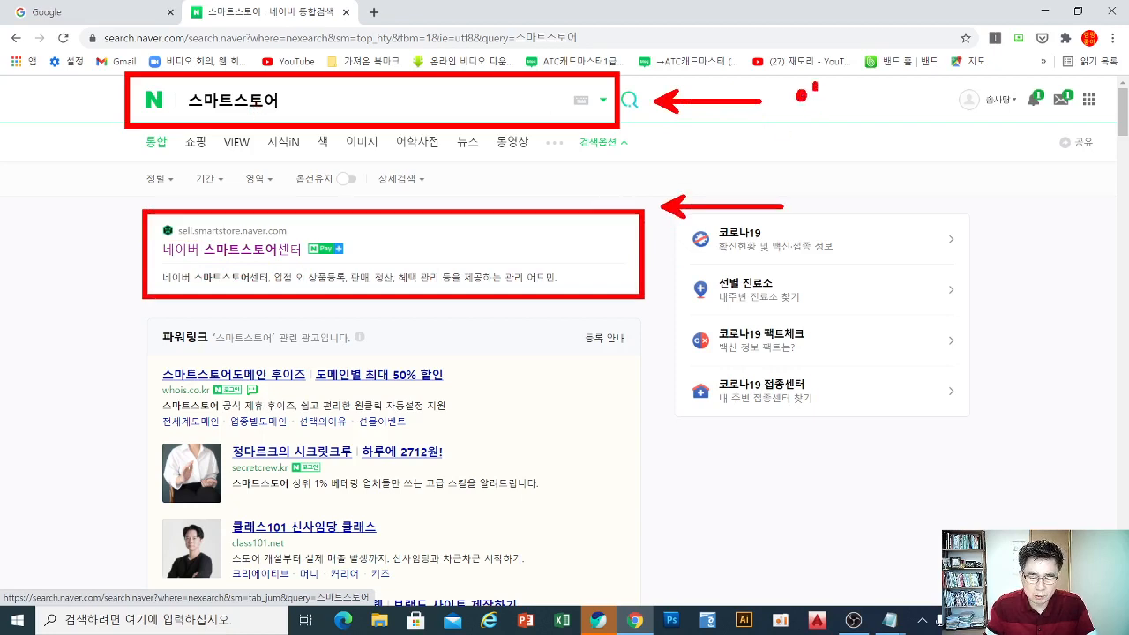
{"action": "left_click_drag", "start_coordinate": [817, 86], "coordinate": [815, 116]}
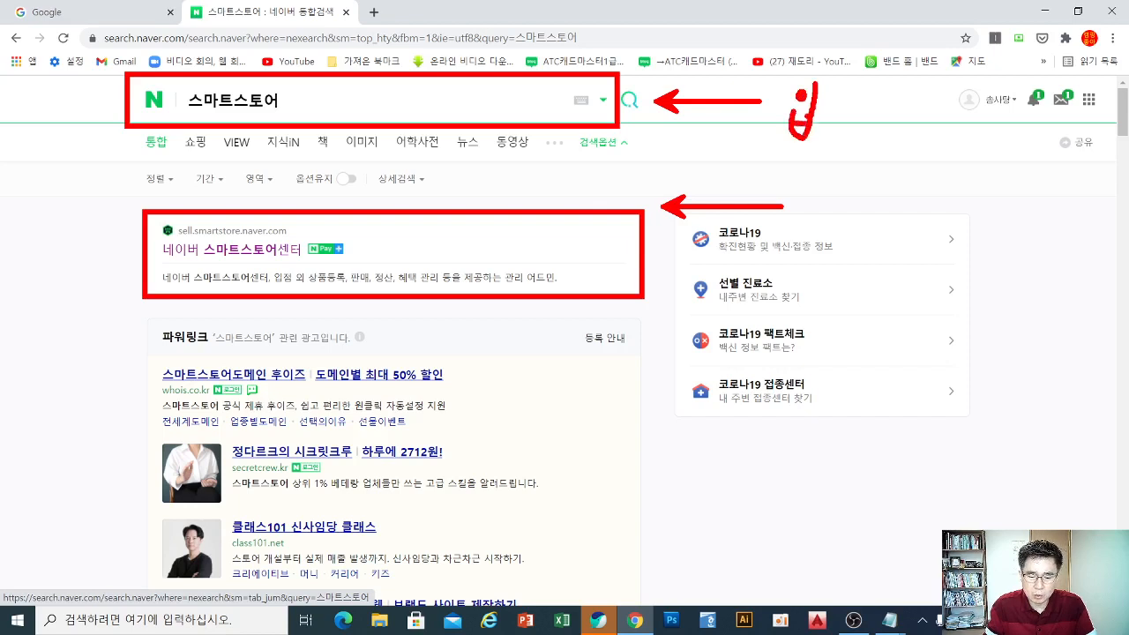
{"action": "mouse_move", "coordinate": [801, 178]}
{"action": "left_mouse_down"}
{"action": "mouse_move", "coordinate": [826, 196]}
{"action": "mouse_move", "coordinate": [821, 236]}
{"action": "left_mouse_up"}
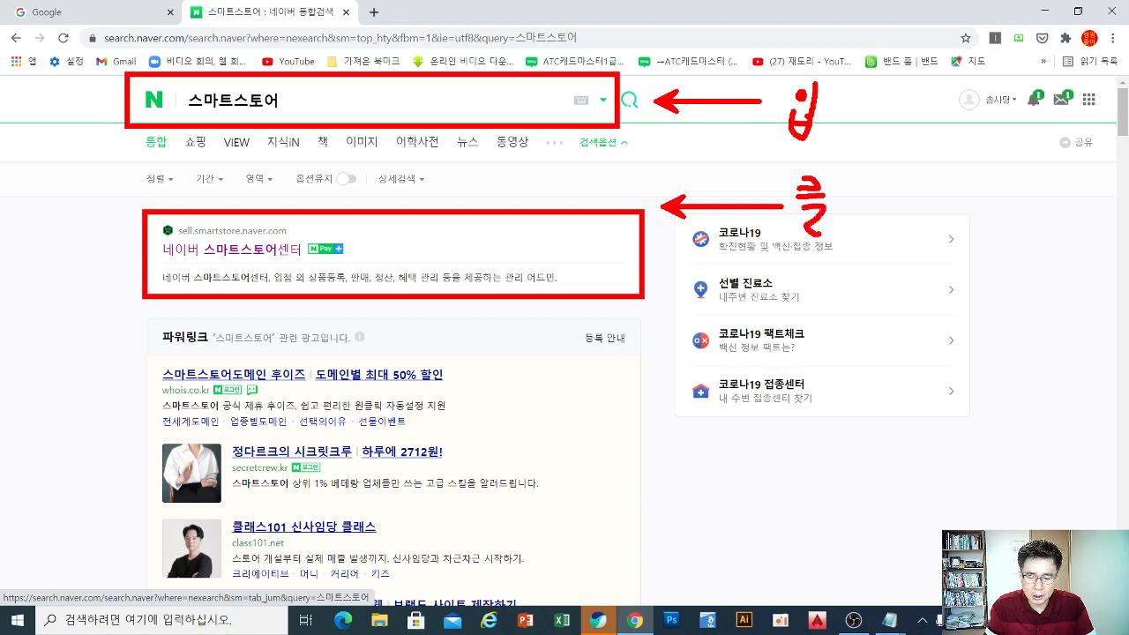
{"action": "key", "text": "Escape"}
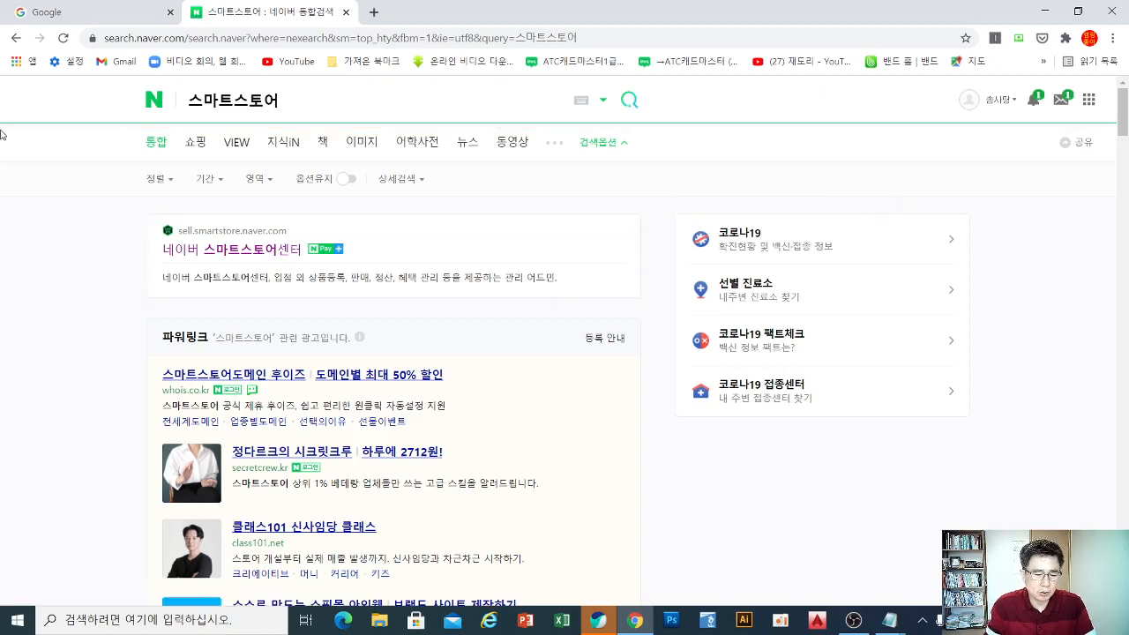
- Open the 네이버 스마트스토어센터 search result and close the customer-centre phone verification notice and the logistics survey notice
{"action": "left_click", "coordinate": [233, 251]}
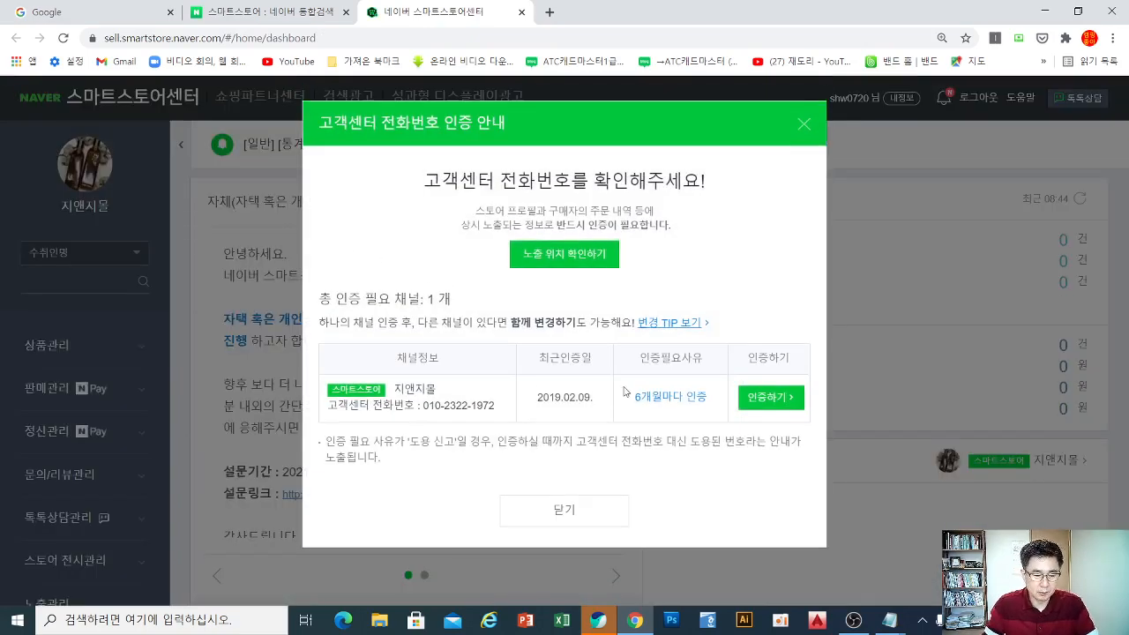
{"action": "left_click", "coordinate": [590, 517]}
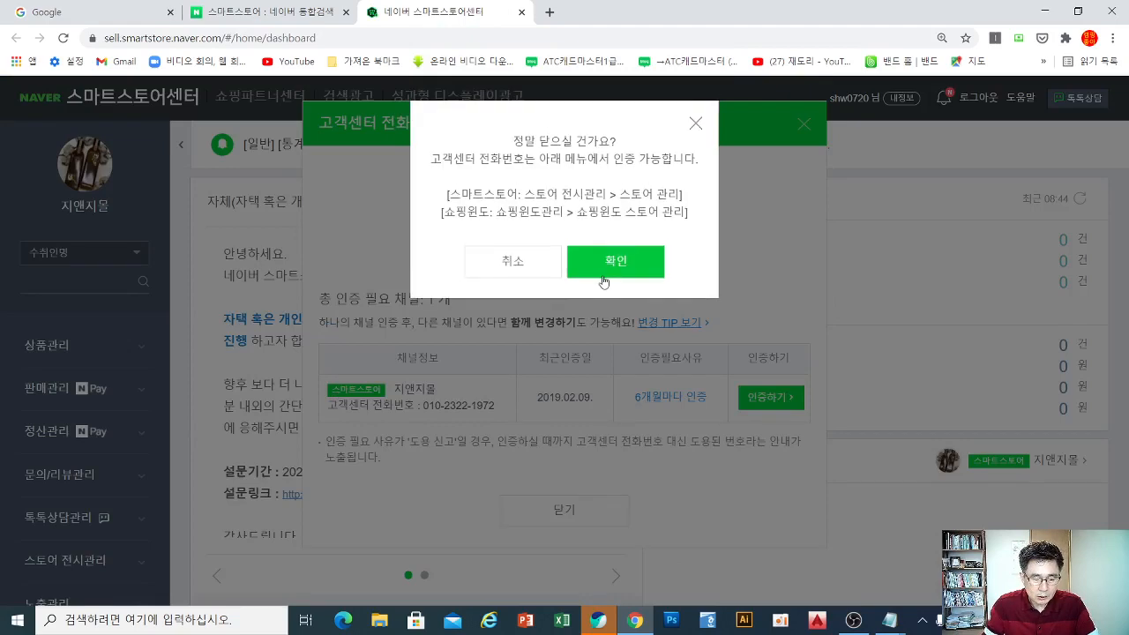
{"action": "left_click", "coordinate": [605, 269]}
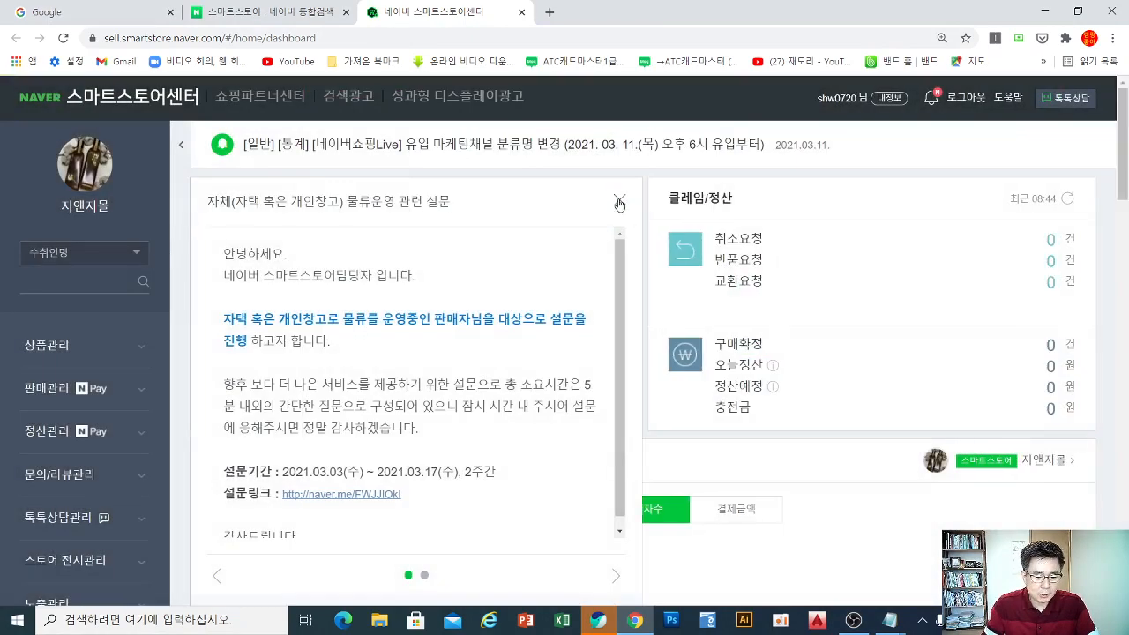
{"action": "left_click", "coordinate": [619, 200]}
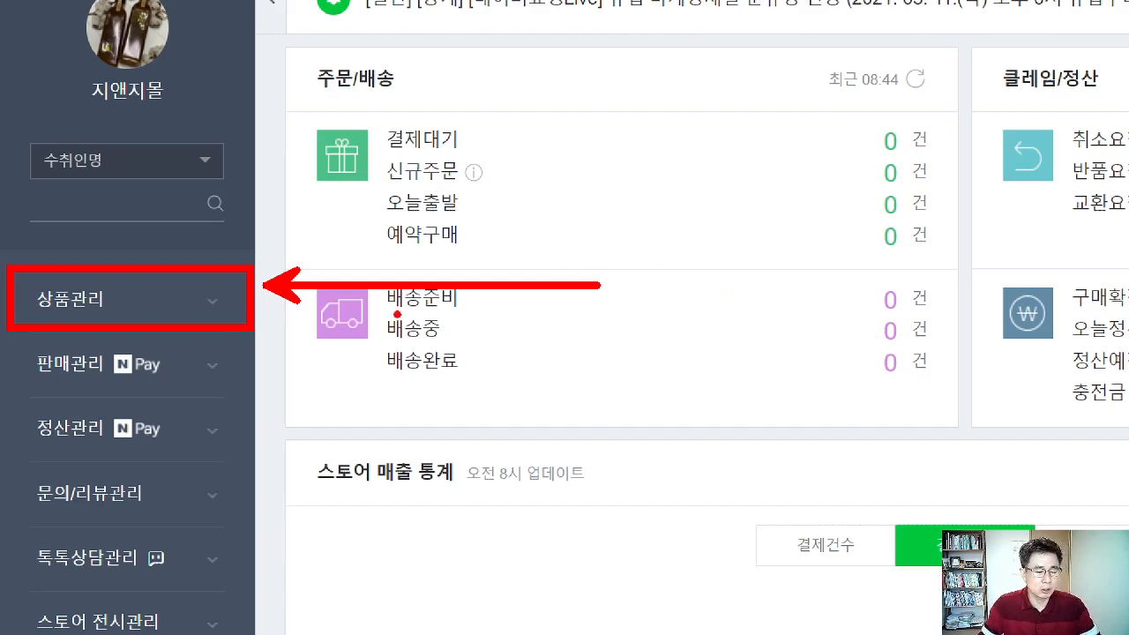
- Expand 상품관리 and mark it and 상품 등록 with red boxes, arrows and handwritten order numbers
{"action": "scroll", "coordinate": [109, 400], "scroll_direction": "down", "scroll_amount": 1}
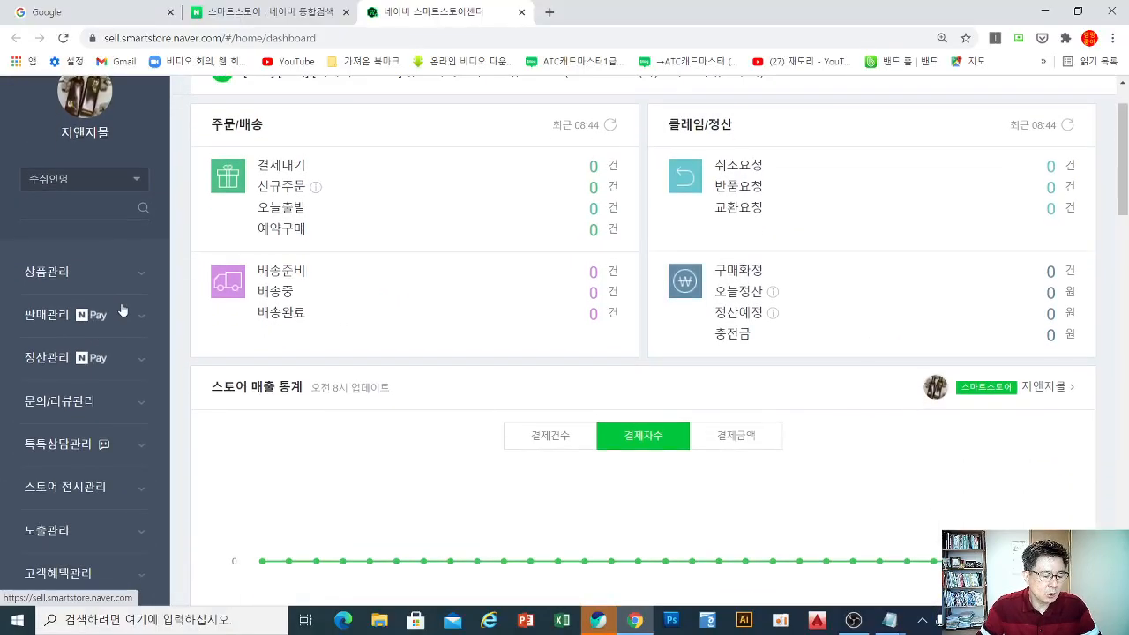
{"action": "left_click", "coordinate": [130, 275]}
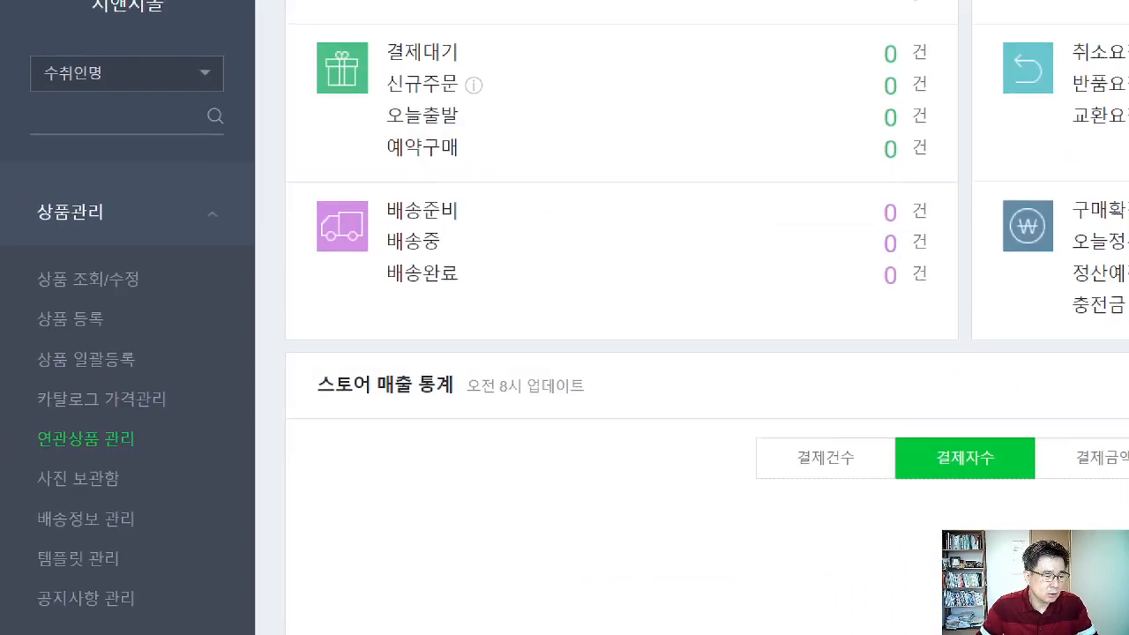
{"action": "mouse_move", "coordinate": [6, 171]}
{"action": "left_mouse_down"}
{"action": "mouse_move", "coordinate": [58, 205]}
{"action": "mouse_move", "coordinate": [252, 259]}
{"action": "left_mouse_up"}
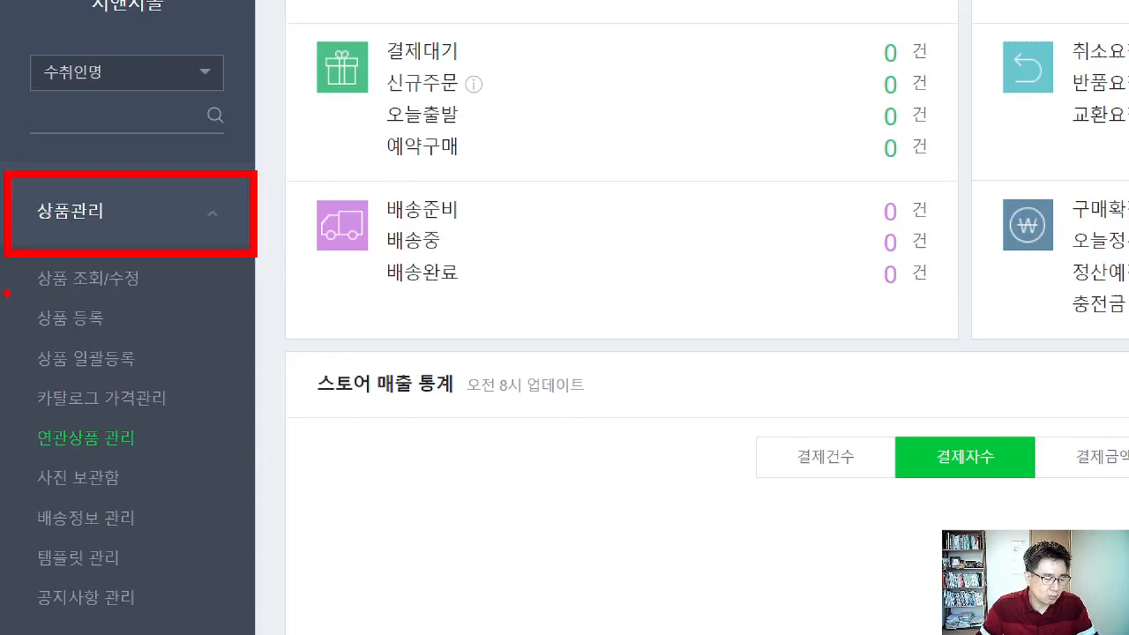
{"action": "mouse_move", "coordinate": [5, 291]}
{"action": "left_mouse_down"}
{"action": "mouse_move", "coordinate": [88, 331]}
{"action": "mouse_move", "coordinate": [254, 342]}
{"action": "left_mouse_up"}
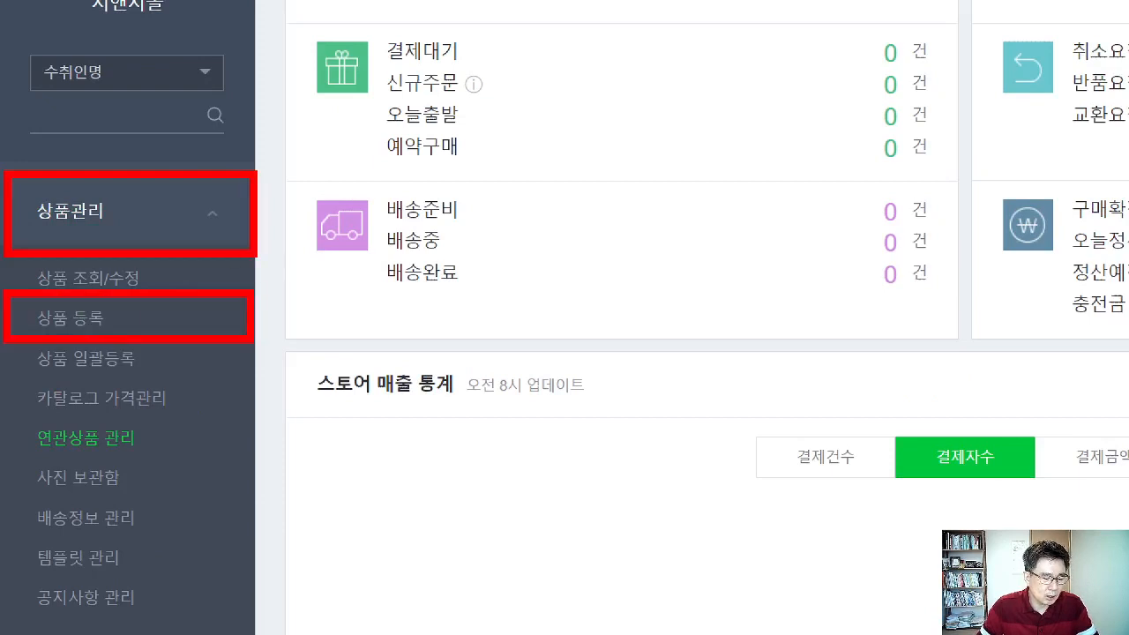
{"action": "left_click_drag", "start_coordinate": [264, 215], "coordinate": [579, 215]}
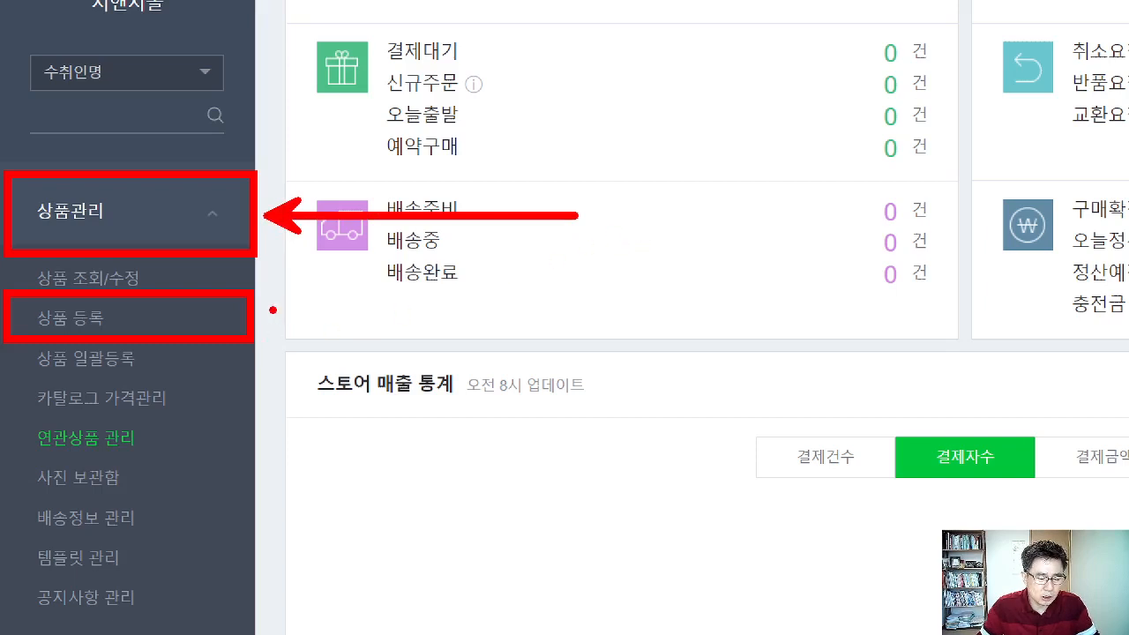
{"action": "left_click_drag", "start_coordinate": [273, 310], "coordinate": [574, 309]}
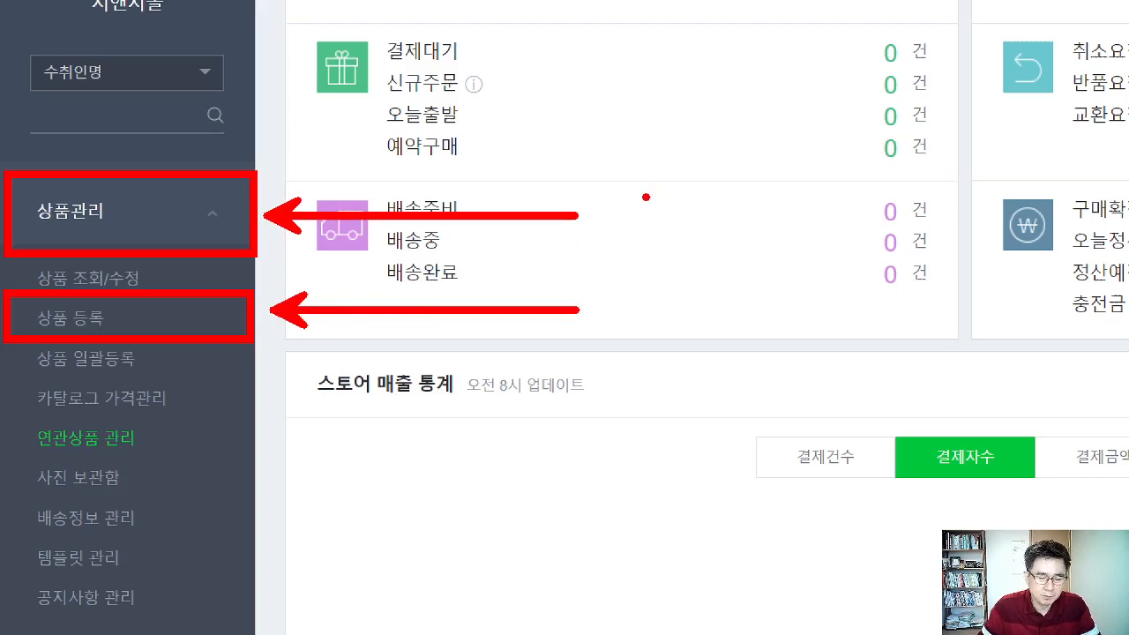
{"action": "mouse_move", "coordinate": [645, 197]}
{"action": "left_mouse_down"}
{"action": "mouse_move", "coordinate": [669, 235]}
{"action": "mouse_move", "coordinate": [626, 185]}
{"action": "mouse_move", "coordinate": [677, 226]}
{"action": "left_mouse_up"}
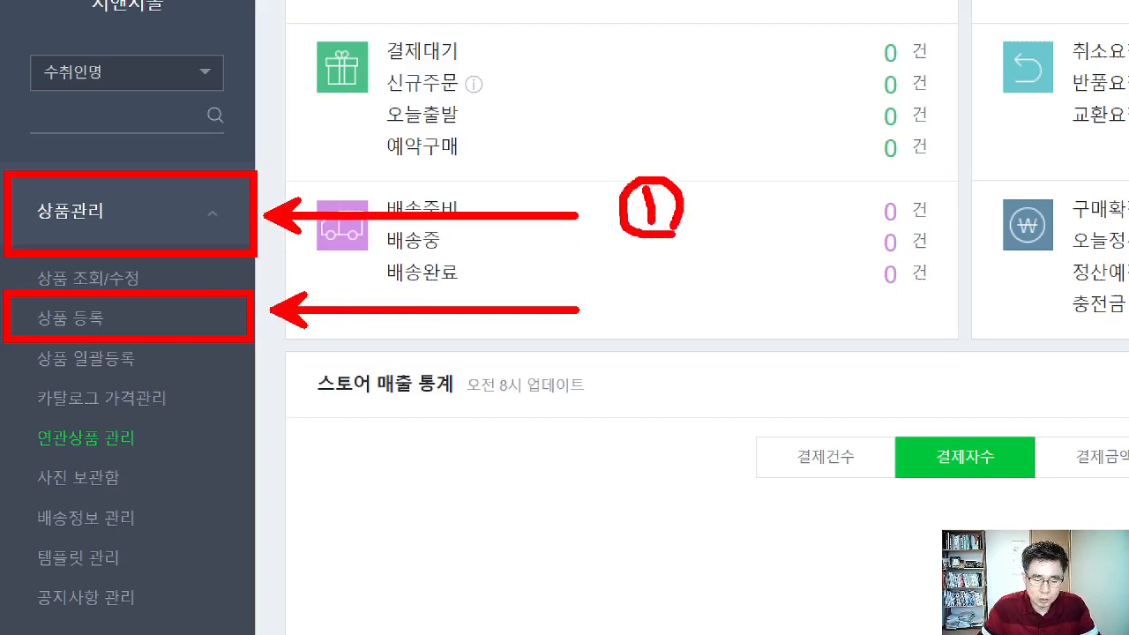
{"action": "mouse_move", "coordinate": [632, 291]}
{"action": "left_mouse_down"}
{"action": "mouse_move", "coordinate": [663, 311]}
{"action": "mouse_move", "coordinate": [653, 333]}
{"action": "mouse_move", "coordinate": [628, 332]}
{"action": "mouse_move", "coordinate": [619, 273]}
{"action": "mouse_move", "coordinate": [677, 295]}
{"action": "mouse_move", "coordinate": [665, 335]}
{"action": "left_mouse_up"}
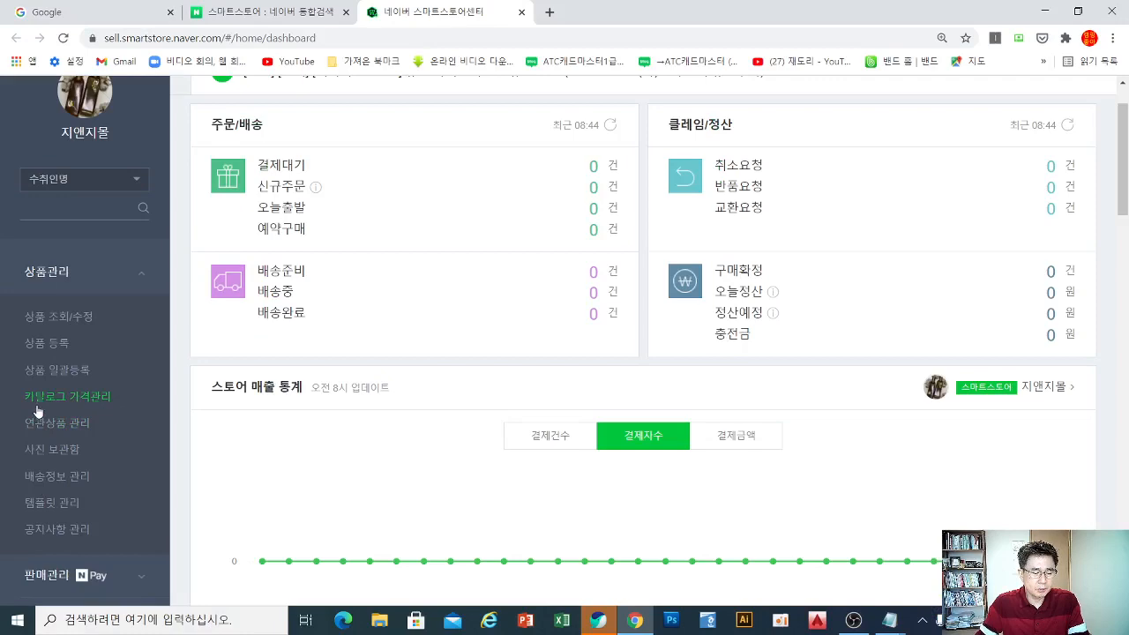
- Open the 상품 등록 form and dismiss the prompt that appears over it
{"action": "left_click", "coordinate": [49, 344]}
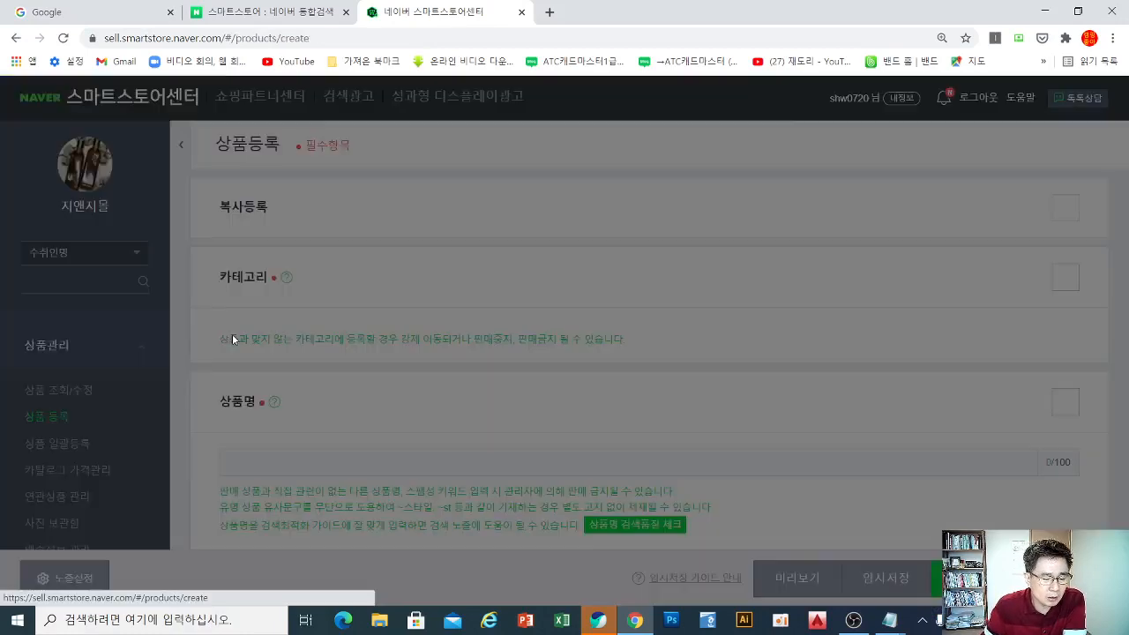
{"action": "left_click", "coordinate": [521, 196]}
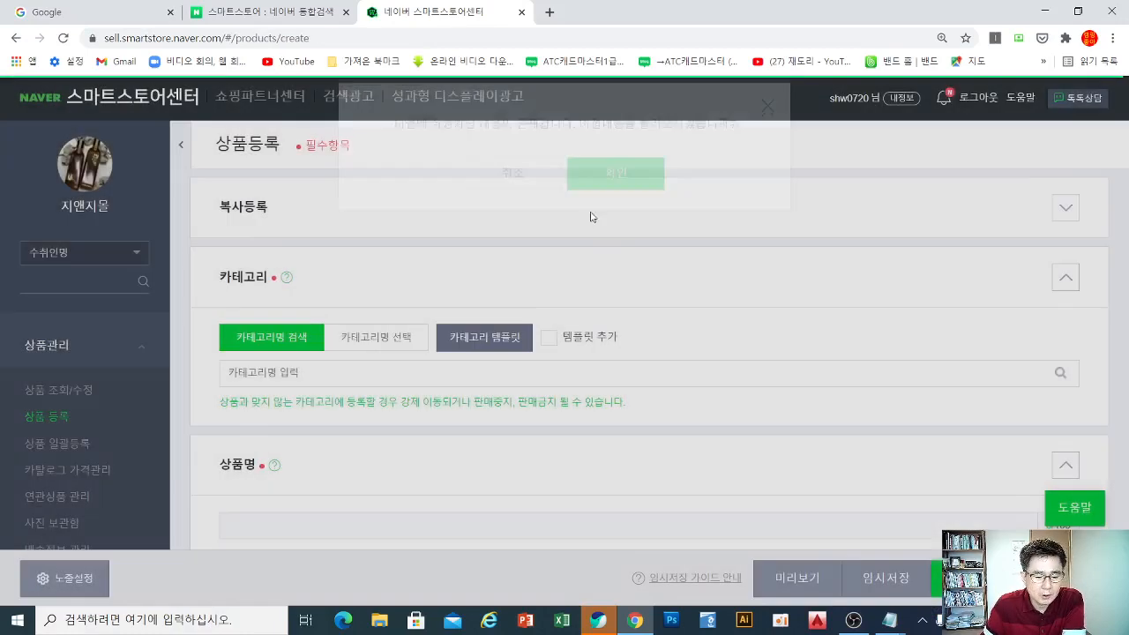
- Box the 카테고리 and 상품명 sections in red, circle the product name field, and clear the annotations
{"action": "scroll", "coordinate": [527, 351], "scroll_direction": "down", "scroll_amount": 1}
{"action": "scroll", "coordinate": [526, 351], "scroll_direction": "down", "scroll_amount": 1}
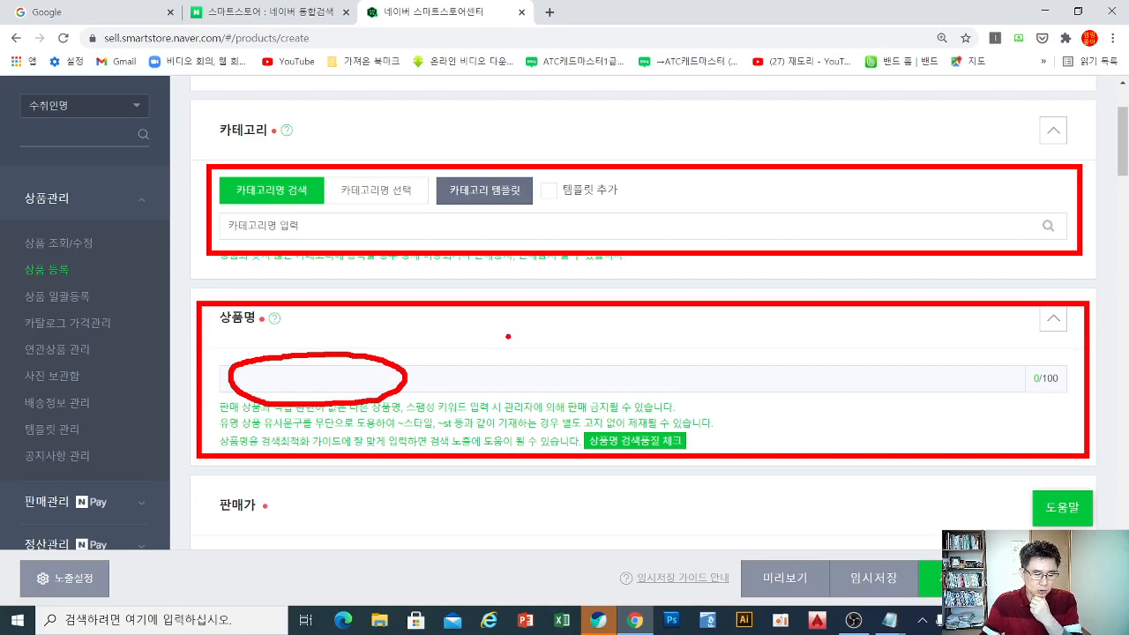
{"action": "key", "text": "Escape"}
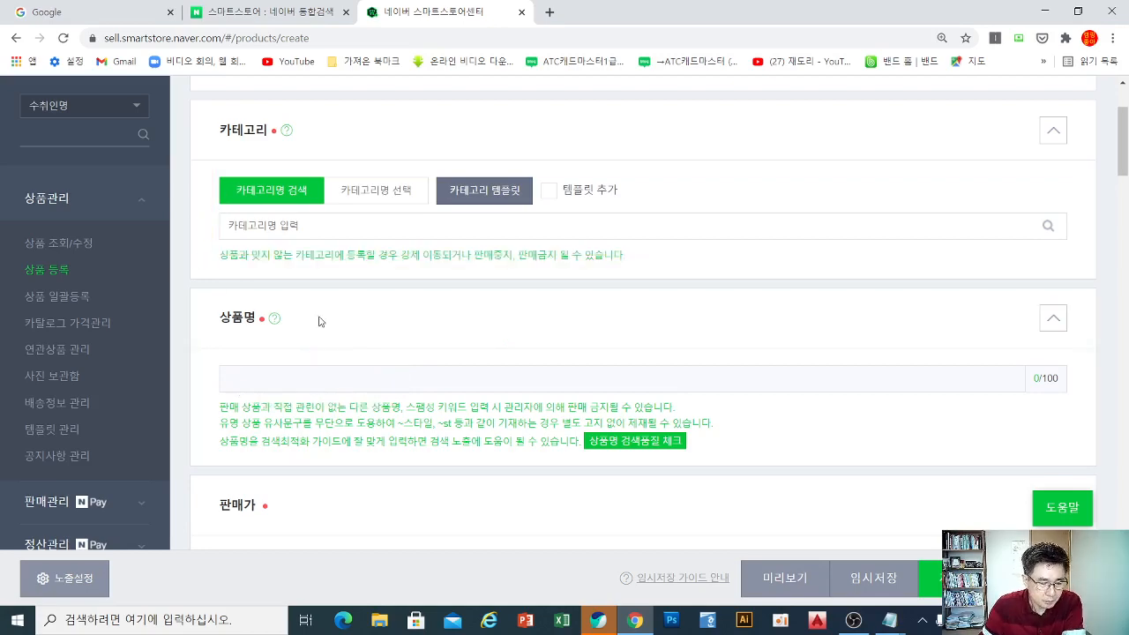
{"action": "scroll", "coordinate": [320, 322], "scroll_direction": "down", "scroll_amount": 3}
{"action": "left_click", "coordinate": [852, 621]}
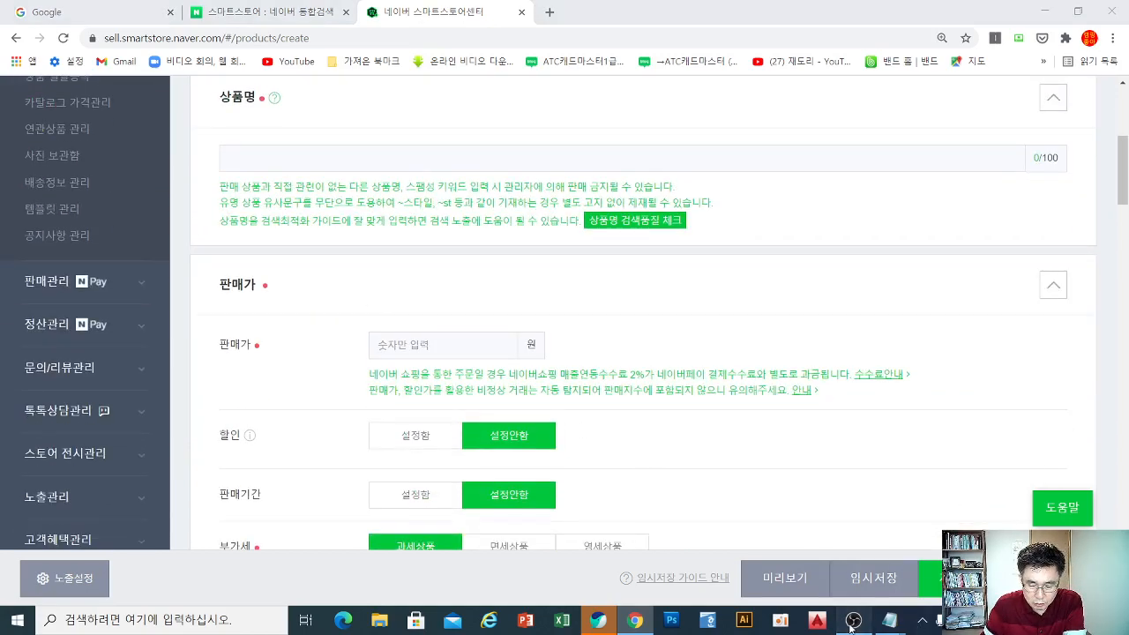
{"action": "left_click", "coordinate": [852, 622]}
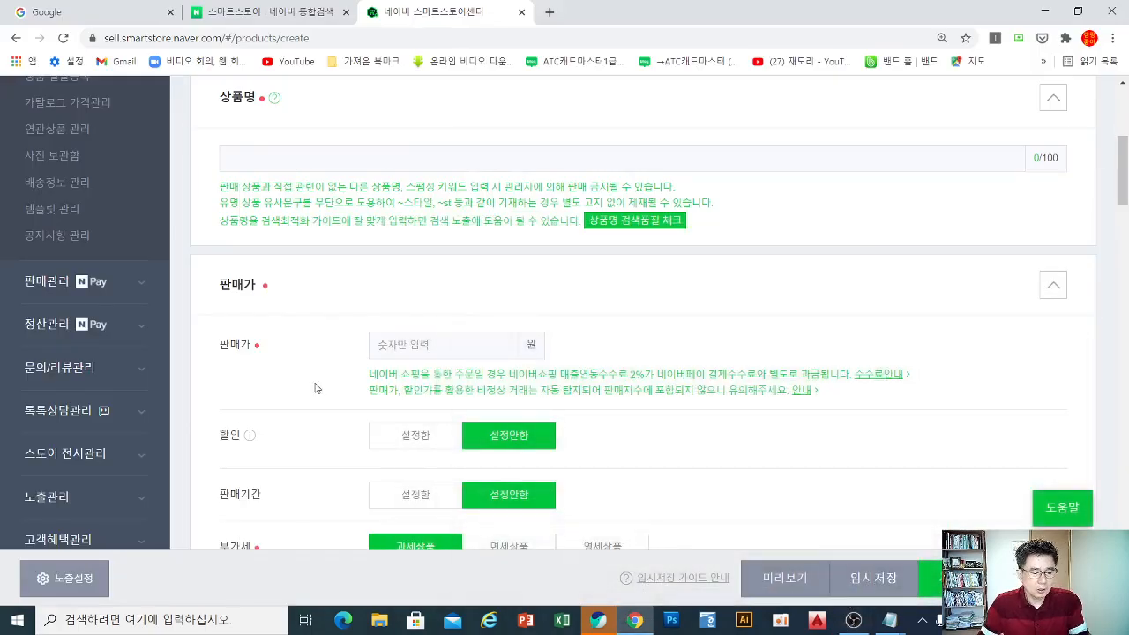
- Box the 판매가 section in red and circle its price entry field
{"action": "scroll", "coordinate": [312, 389], "scroll_direction": "down", "scroll_amount": 1}
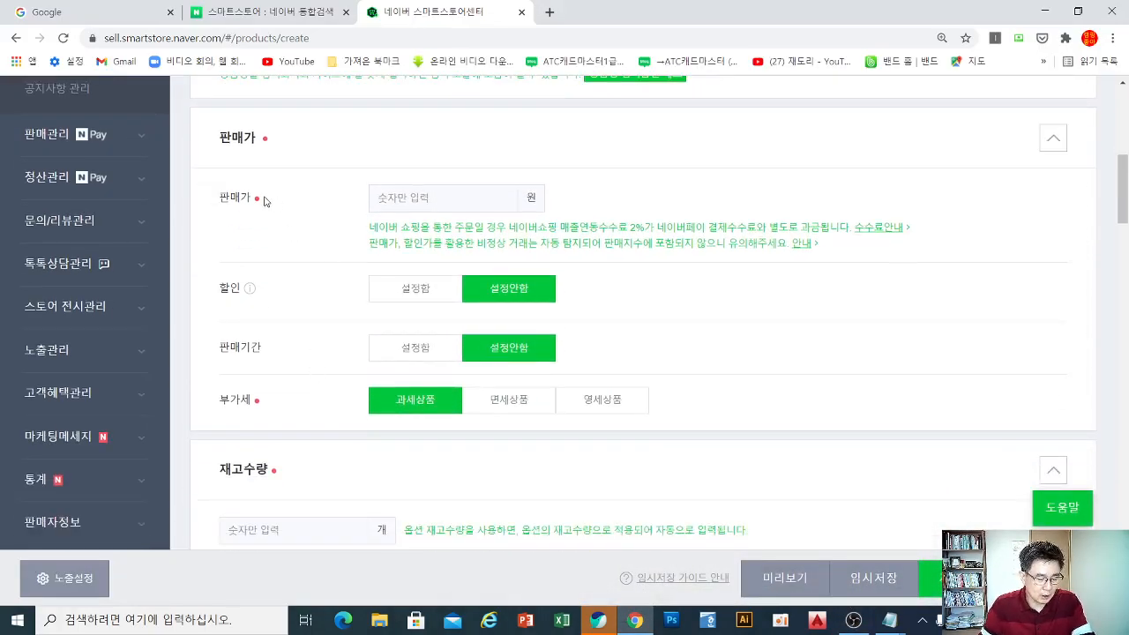
{"action": "mouse_move", "coordinate": [192, 110]}
{"action": "left_mouse_down"}
{"action": "mouse_move", "coordinate": [442, 218]}
{"action": "mouse_move", "coordinate": [779, 218]}
{"action": "mouse_move", "coordinate": [1041, 238]}
{"action": "mouse_move", "coordinate": [1094, 265]}
{"action": "left_mouse_up"}
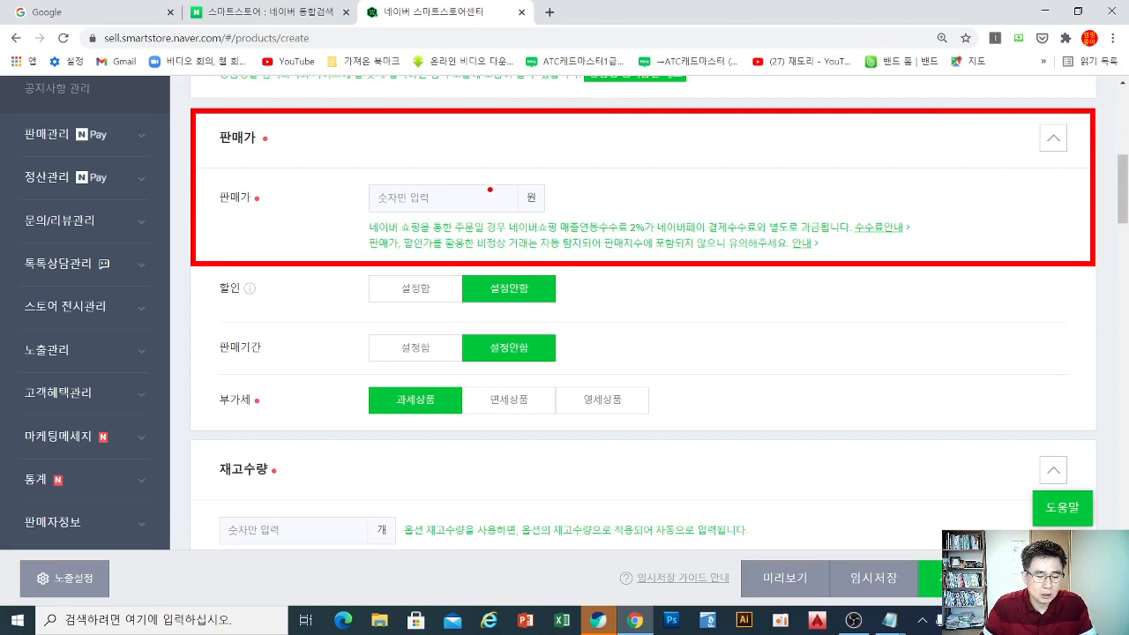
{"action": "mouse_move", "coordinate": [450, 166]}
{"action": "left_mouse_down"}
{"action": "mouse_move", "coordinate": [361, 192]}
{"action": "mouse_move", "coordinate": [467, 227]}
{"action": "mouse_move", "coordinate": [571, 187]}
{"action": "mouse_move", "coordinate": [412, 175]}
{"action": "left_mouse_up"}
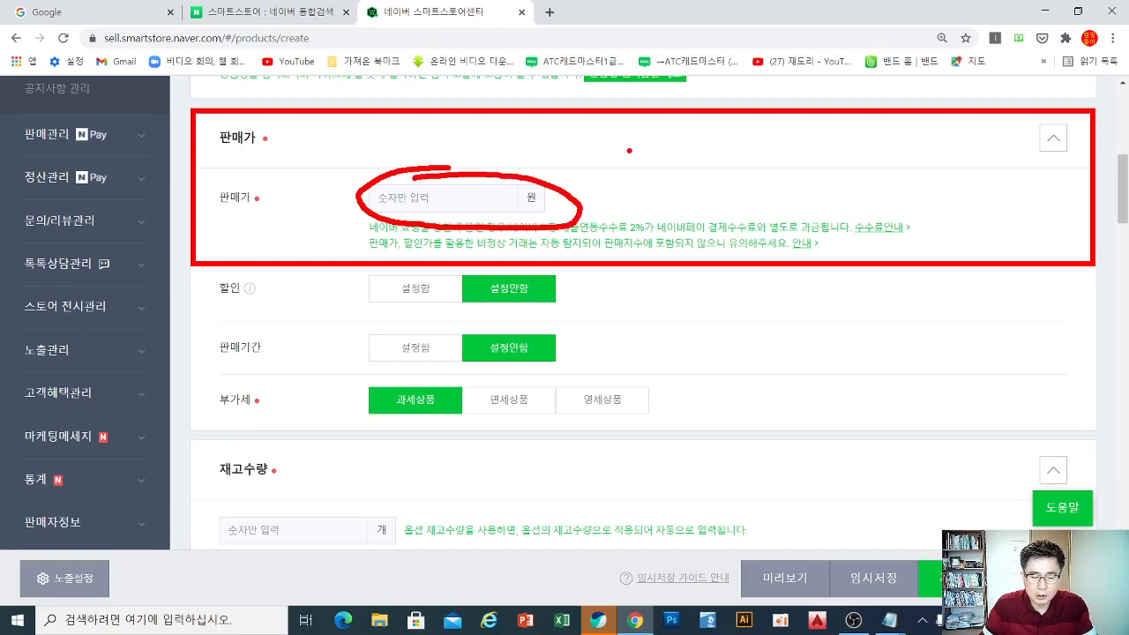
- Handwrite 배송 + 수수료 in red beside the circled price field and clear the annotations
{"action": "mouse_move", "coordinate": [631, 153]}
{"action": "left_mouse_down"}
{"action": "mouse_move", "coordinate": [657, 157]}
{"action": "mouse_move", "coordinate": [651, 170]}
{"action": "mouse_move", "coordinate": [687, 187]}
{"action": "left_mouse_up"}
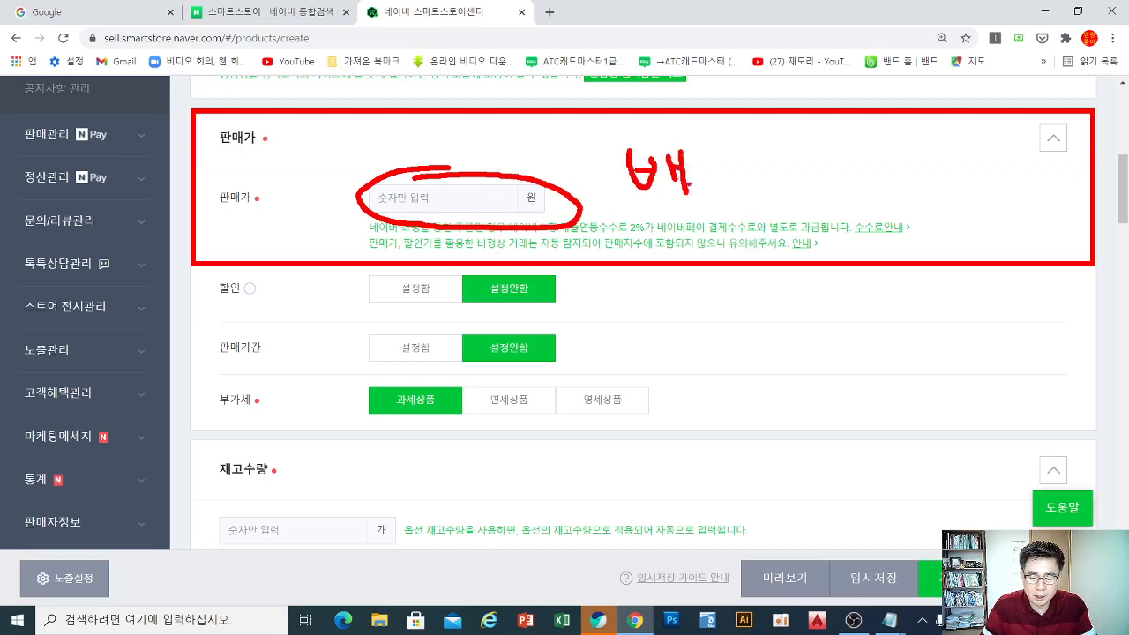
{"action": "mouse_move", "coordinate": [710, 148]}
{"action": "left_mouse_down"}
{"action": "mouse_move", "coordinate": [695, 170]}
{"action": "mouse_move", "coordinate": [721, 162]}
{"action": "mouse_move", "coordinate": [714, 174]}
{"action": "left_mouse_up"}
{"action": "mouse_move", "coordinate": [700, 177]}
{"action": "left_mouse_down"}
{"action": "mouse_move", "coordinate": [730, 177]}
{"action": "mouse_move", "coordinate": [714, 205]}
{"action": "mouse_move", "coordinate": [727, 187]}
{"action": "mouse_move", "coordinate": [712, 183]}
{"action": "mouse_move", "coordinate": [797, 168]}
{"action": "left_mouse_up"}
{"action": "left_click_drag", "start_coordinate": [776, 153], "coordinate": [778, 183]}
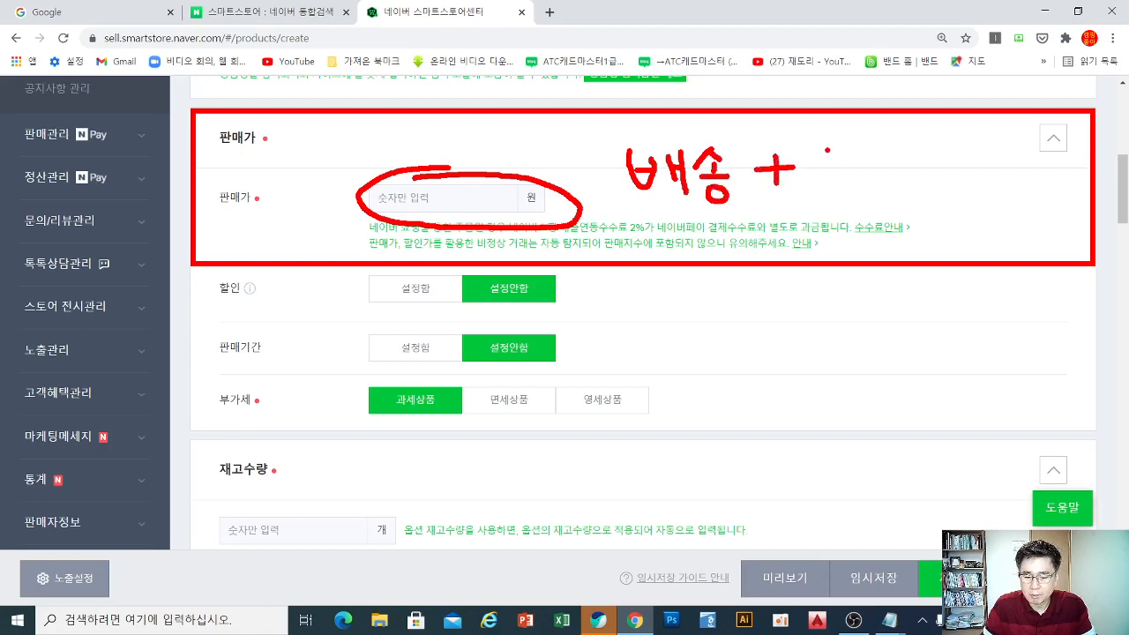
{"action": "mouse_move", "coordinate": [829, 145]}
{"action": "left_mouse_down"}
{"action": "mouse_move", "coordinate": [820, 168]}
{"action": "mouse_move", "coordinate": [864, 172]}
{"action": "mouse_move", "coordinate": [838, 200]}
{"action": "left_mouse_up"}
{"action": "mouse_move", "coordinate": [884, 144]}
{"action": "left_mouse_down"}
{"action": "mouse_move", "coordinate": [866, 172]}
{"action": "mouse_move", "coordinate": [904, 167]}
{"action": "mouse_move", "coordinate": [883, 196]}
{"action": "left_mouse_up"}
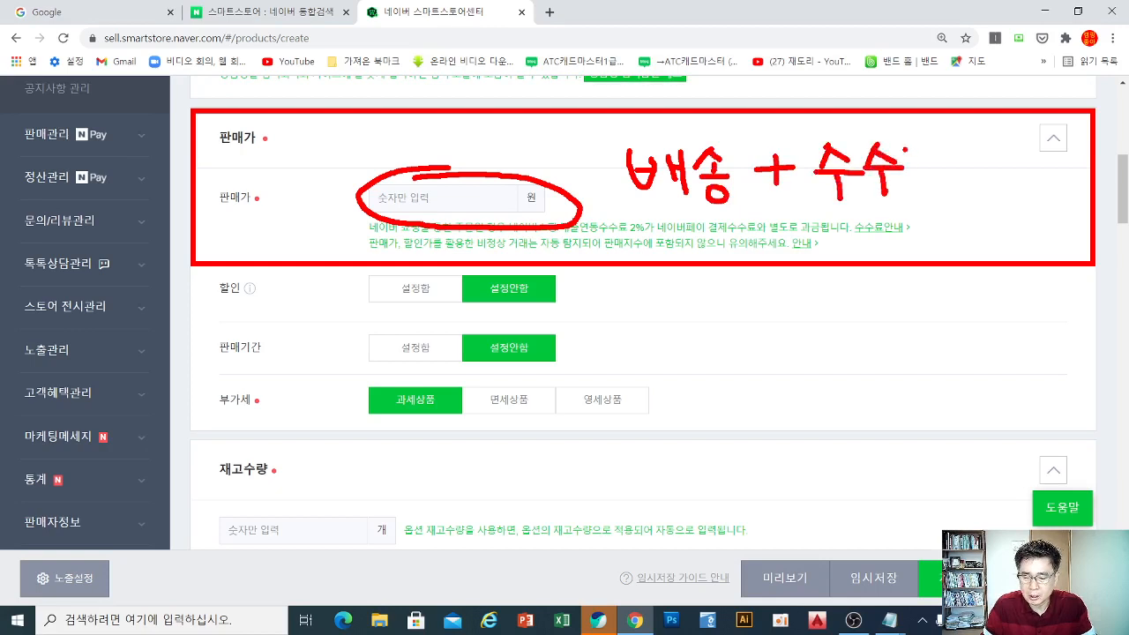
{"action": "left_click_drag", "start_coordinate": [905, 149], "coordinate": [934, 166]}
{"action": "mouse_move", "coordinate": [931, 168]}
{"action": "left_mouse_down"}
{"action": "mouse_move", "coordinate": [919, 185]}
{"action": "mouse_move", "coordinate": [944, 187]}
{"action": "left_mouse_up"}
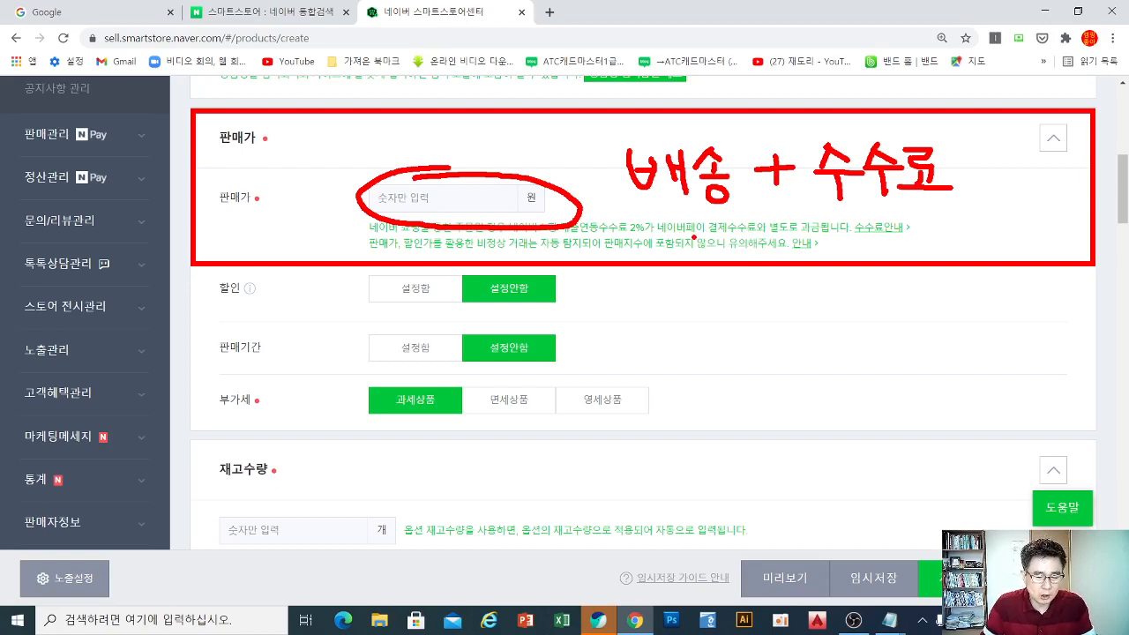
{"action": "key", "text": "Escape"}
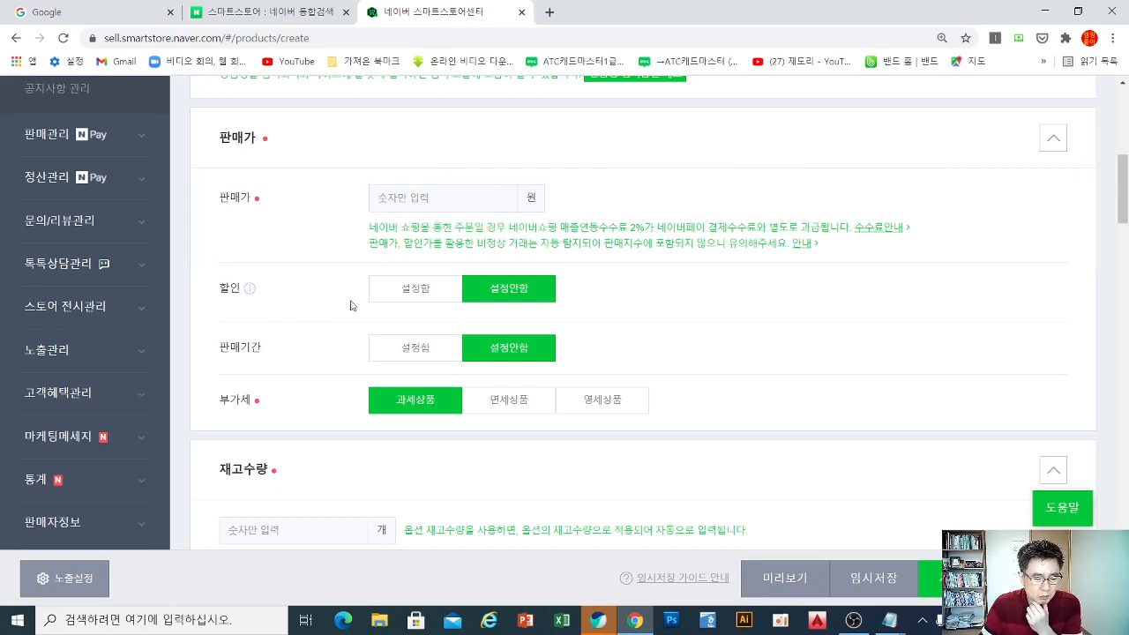
- Circle the 설정안함 option for both 할인 and 판매기간 in red and clear the annotations
{"action": "scroll", "coordinate": [393, 304], "scroll_direction": "down", "scroll_amount": 1}
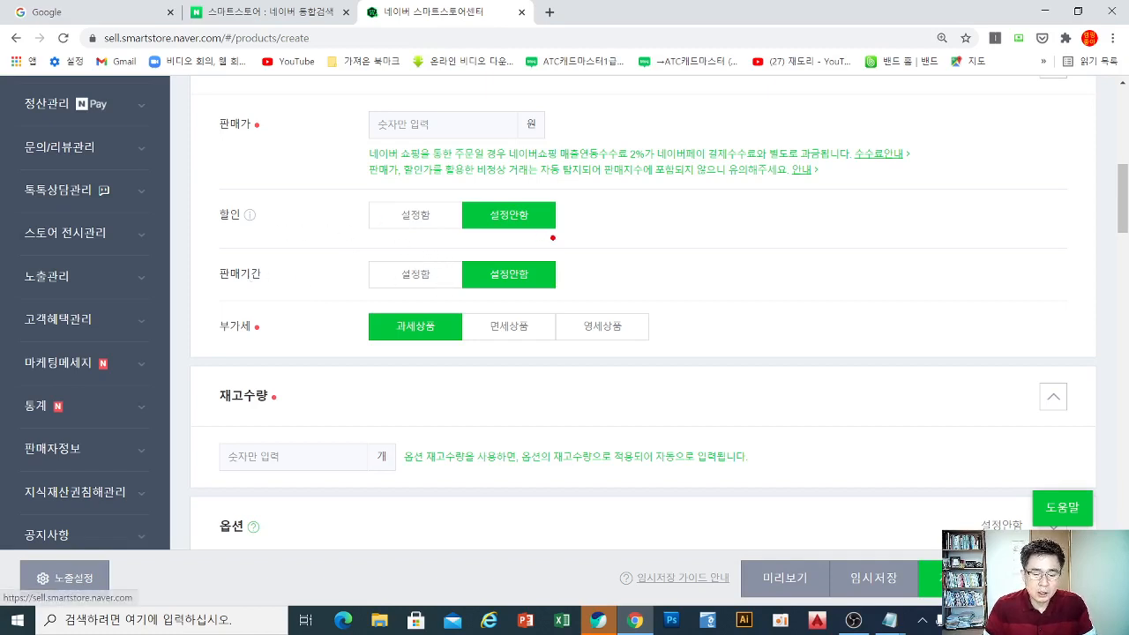
{"action": "mouse_move", "coordinate": [532, 233]}
{"action": "left_mouse_down"}
{"action": "mouse_move", "coordinate": [557, 245]}
{"action": "mouse_move", "coordinate": [471, 206]}
{"action": "mouse_move", "coordinate": [587, 212]}
{"action": "mouse_move", "coordinate": [529, 239]}
{"action": "left_mouse_up"}
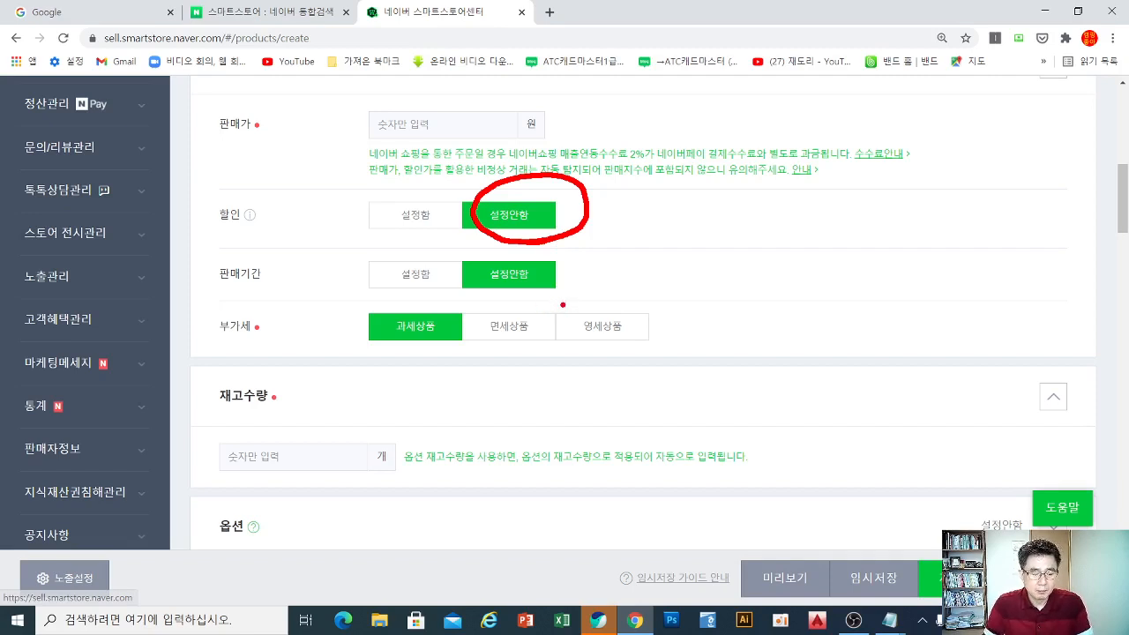
{"action": "mouse_move", "coordinate": [561, 306]}
{"action": "left_mouse_down"}
{"action": "mouse_move", "coordinate": [524, 305]}
{"action": "mouse_move", "coordinate": [468, 264]}
{"action": "mouse_move", "coordinate": [561, 246]}
{"action": "mouse_move", "coordinate": [556, 309]}
{"action": "left_mouse_up"}
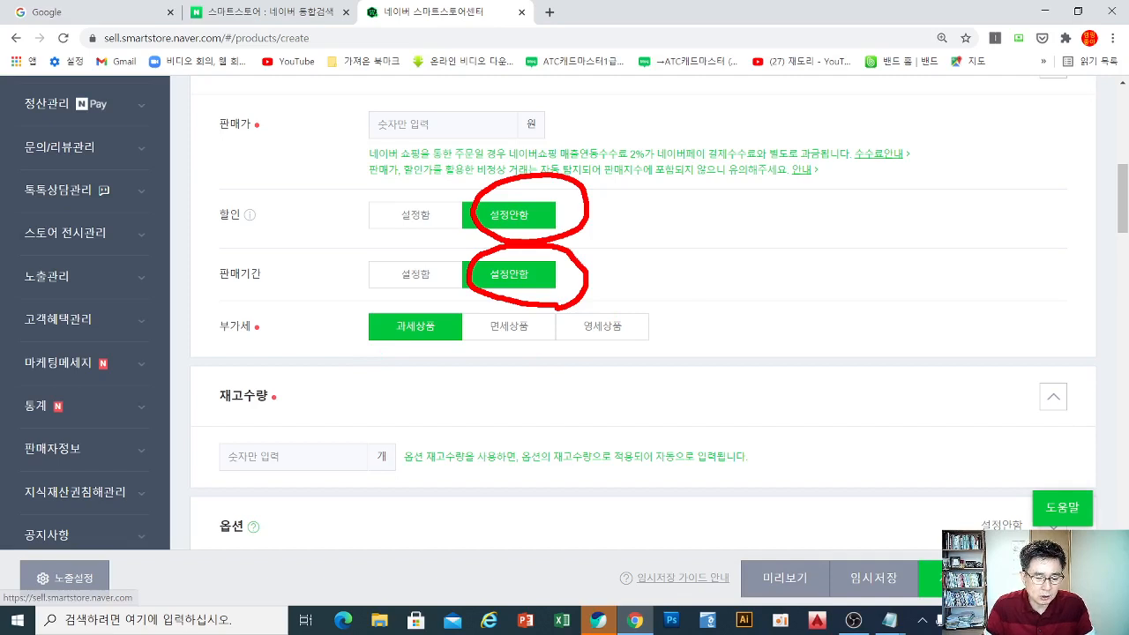
{"action": "key", "text": "Escape"}
- Circle 과세상품 under 부가세 and the 재고수량 field, handwrite a sample quantity in the field, and clear the annotations
{"action": "scroll", "coordinate": [459, 362], "scroll_direction": "down", "scroll_amount": 1}
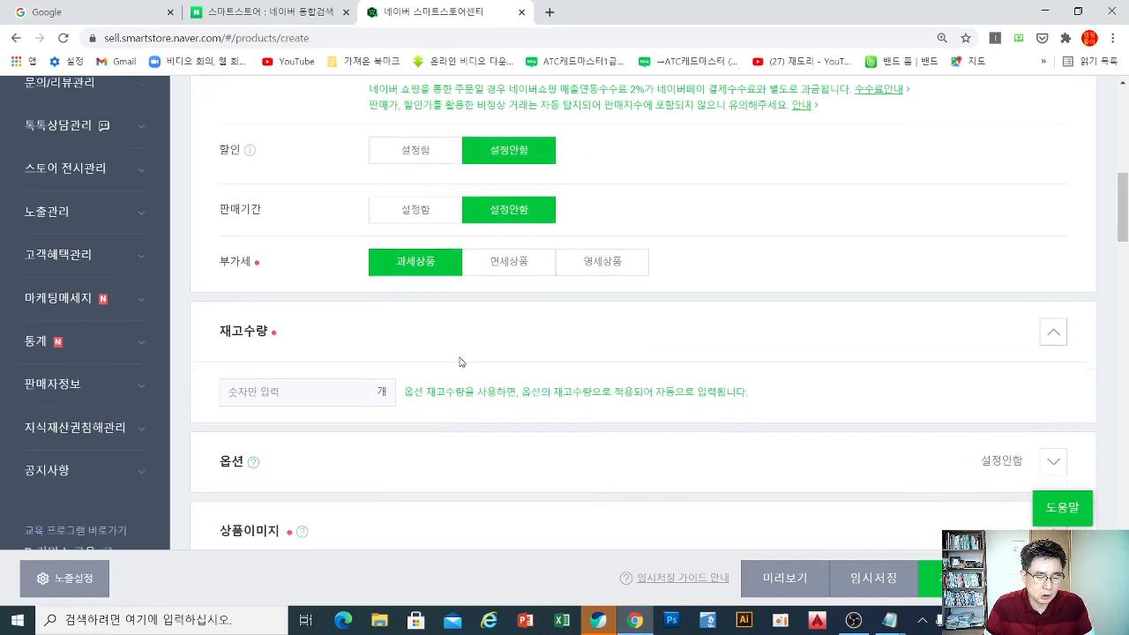
{"action": "mouse_move", "coordinate": [443, 284]}
{"action": "left_mouse_down"}
{"action": "mouse_move", "coordinate": [358, 275]}
{"action": "mouse_move", "coordinate": [435, 225]}
{"action": "mouse_move", "coordinate": [441, 285]}
{"action": "left_mouse_up"}
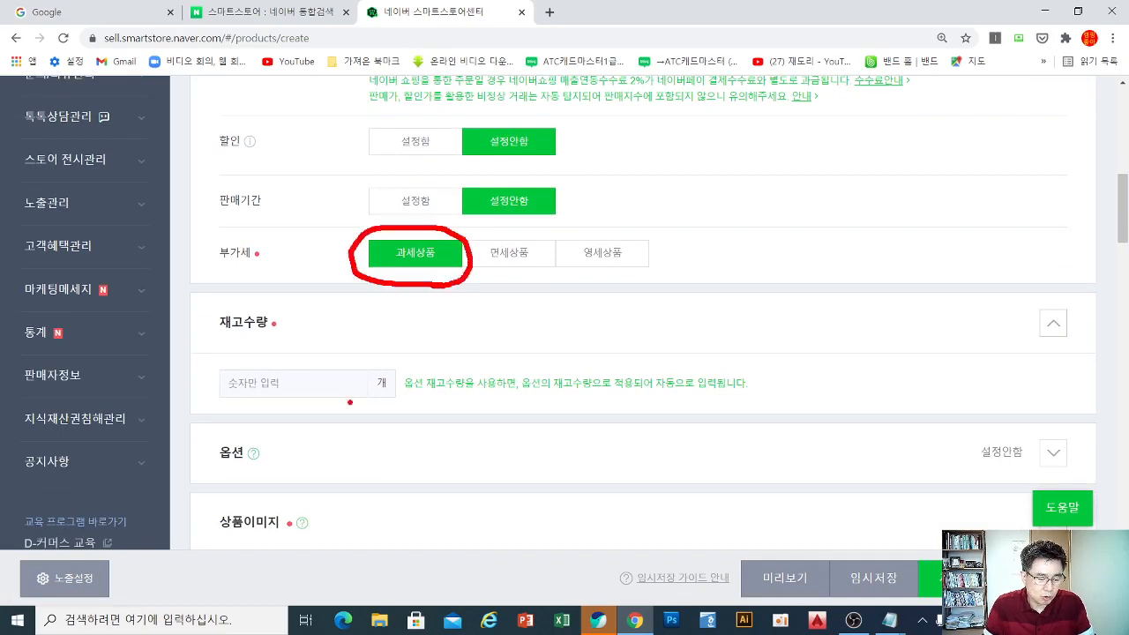
{"action": "mouse_move", "coordinate": [349, 408]}
{"action": "left_mouse_down"}
{"action": "mouse_move", "coordinate": [270, 409]}
{"action": "mouse_move", "coordinate": [212, 381]}
{"action": "mouse_move", "coordinate": [298, 346]}
{"action": "mouse_move", "coordinate": [416, 388]}
{"action": "mouse_move", "coordinate": [333, 411]}
{"action": "left_mouse_up"}
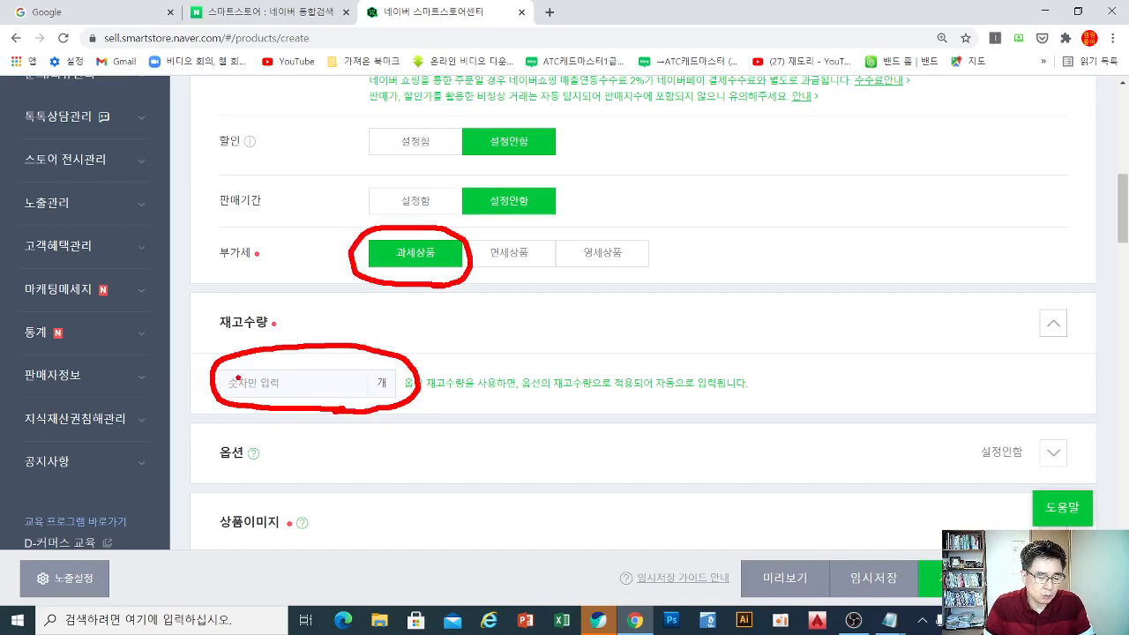
{"action": "mouse_move", "coordinate": [243, 376]}
{"action": "left_mouse_down"}
{"action": "mouse_move", "coordinate": [241, 393]}
{"action": "mouse_move", "coordinate": [293, 380]}
{"action": "left_mouse_up"}
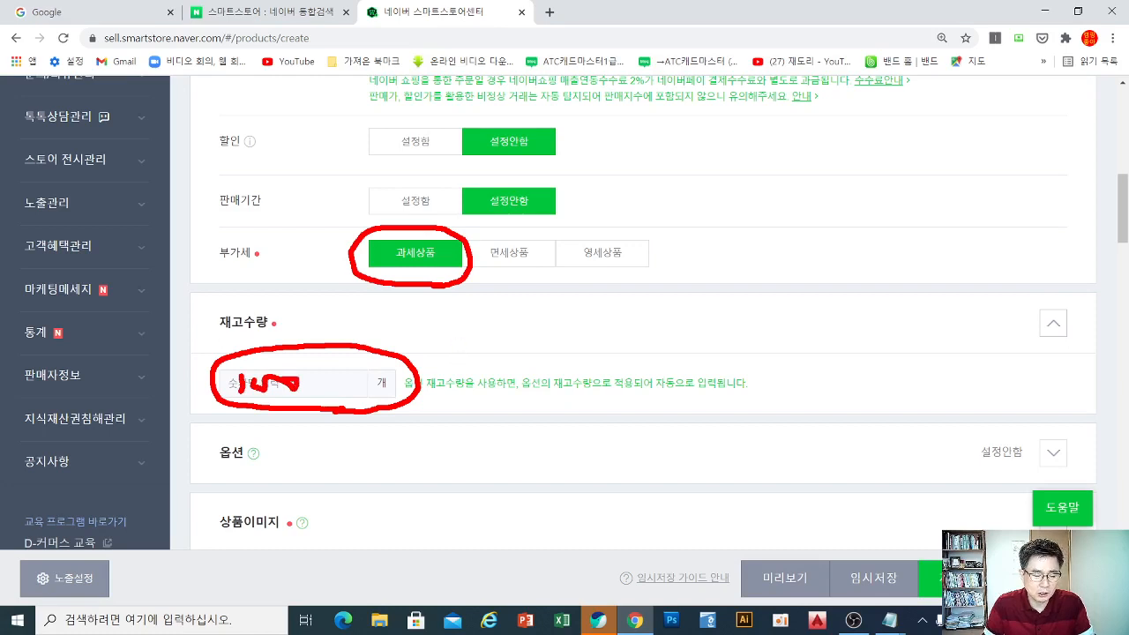
{"action": "key", "text": "Escape"}
- Draw a red box around the 옵션 section of the product registration form
{"action": "scroll", "coordinate": [436, 344], "scroll_direction": "down", "scroll_amount": 3}
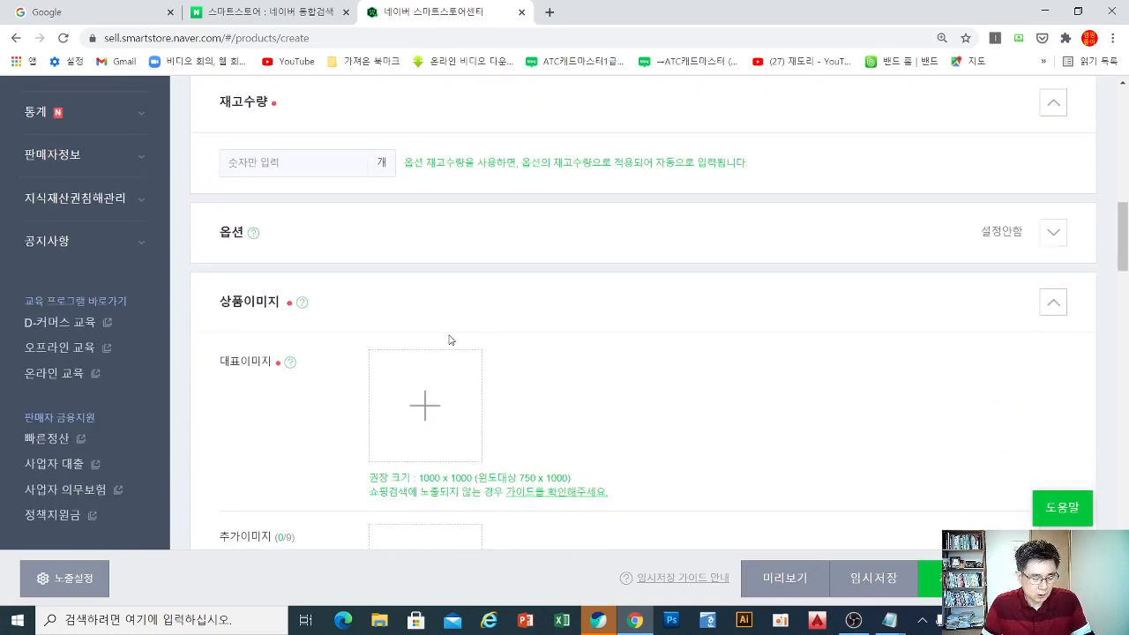
{"action": "key", "text": "ctrl+2"}
{"action": "mouse_move", "coordinate": [190, 200]}
{"action": "left_mouse_down"}
{"action": "mouse_move", "coordinate": [464, 256]}
{"action": "mouse_move", "coordinate": [1086, 267]}
{"action": "left_mouse_up"}
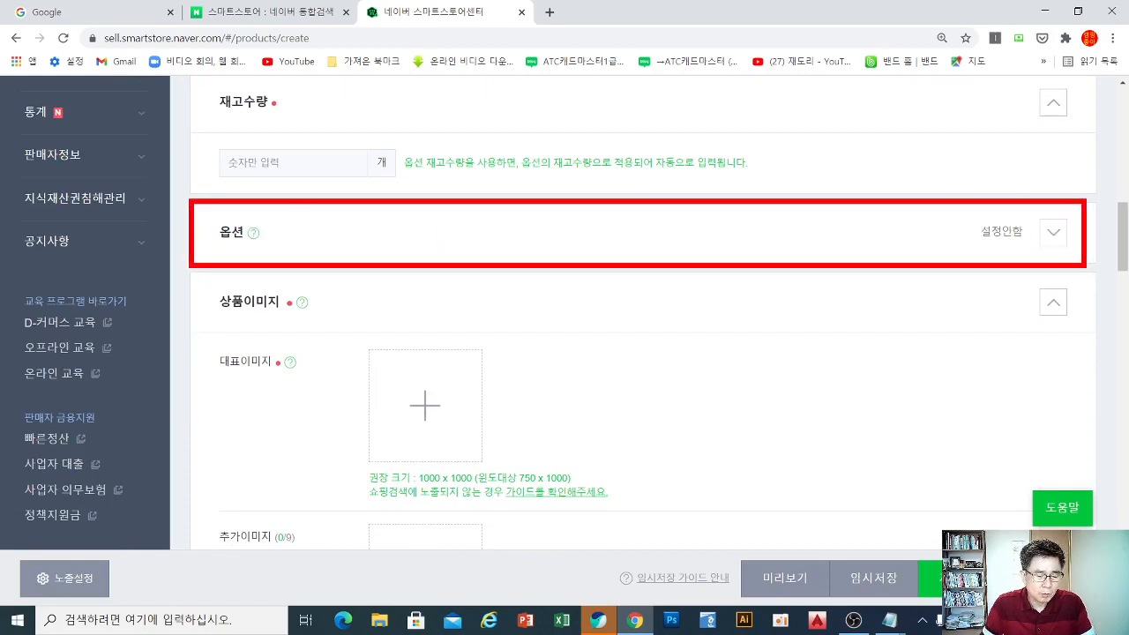
- Draw a red X with a small circle in each gap over the 재고수량 field and clear the annotations
{"action": "left_click_drag", "start_coordinate": [357, 146], "coordinate": [315, 198]}
{"action": "left_click_drag", "start_coordinate": [310, 157], "coordinate": [354, 208]}
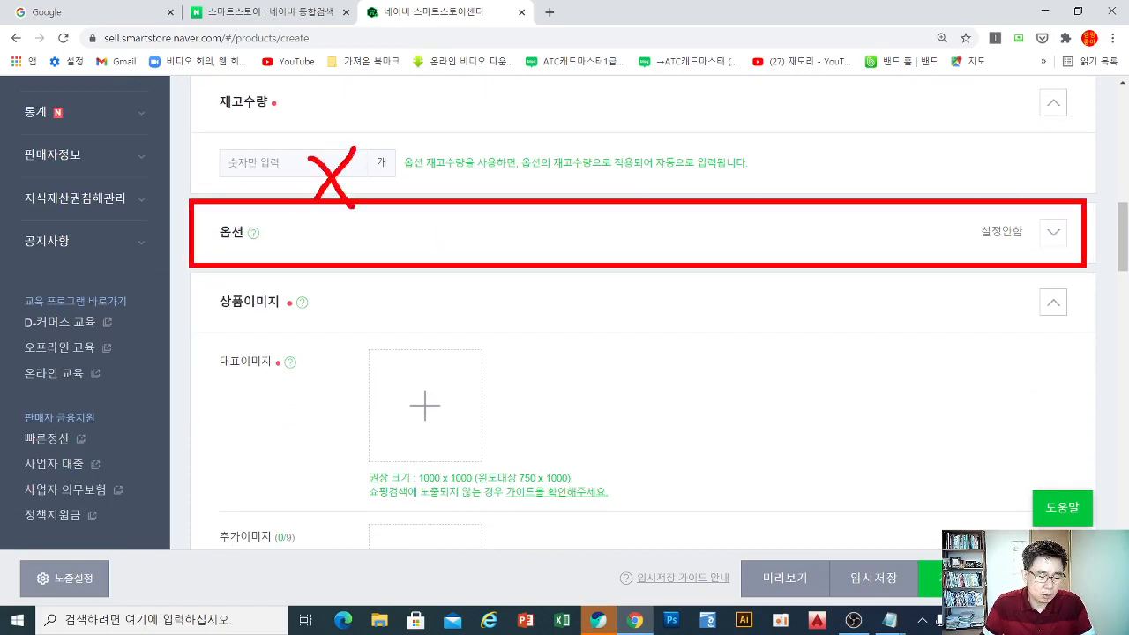
{"action": "mouse_move", "coordinate": [334, 143]}
{"action": "left_mouse_down"}
{"action": "mouse_move", "coordinate": [305, 172]}
{"action": "mouse_move", "coordinate": [356, 186]}
{"action": "mouse_move", "coordinate": [363, 171]}
{"action": "mouse_move", "coordinate": [326, 206]}
{"action": "mouse_move", "coordinate": [342, 217]}
{"action": "mouse_move", "coordinate": [337, 204]}
{"action": "left_mouse_up"}
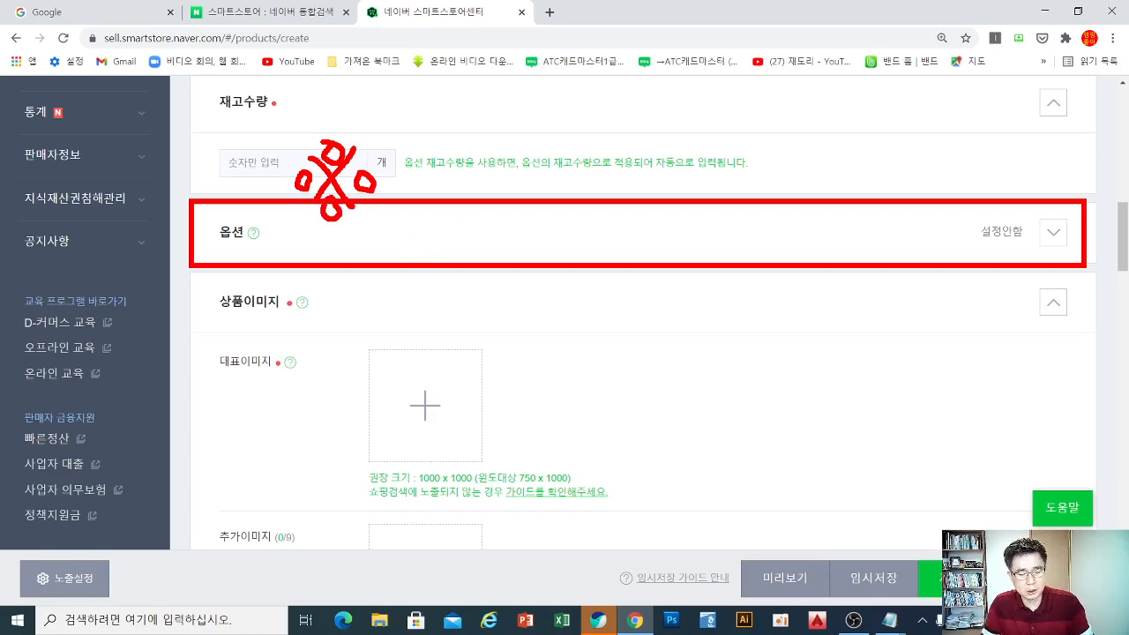
{"action": "key", "text": "Escape"}
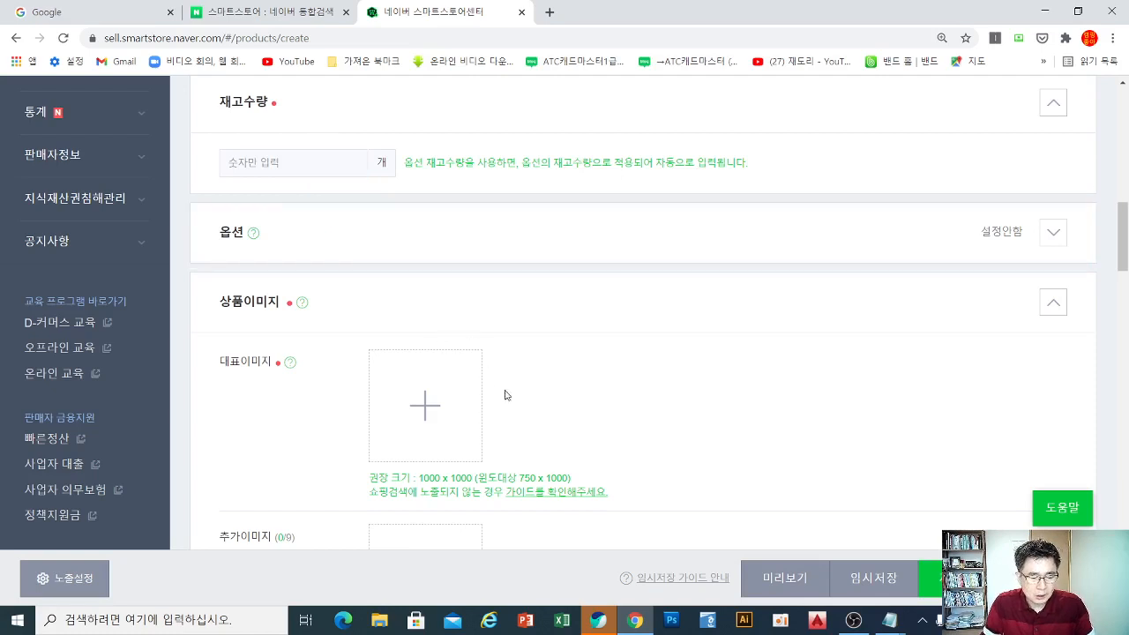
- Expand the 옵션 section and set 선택형 to 설정안함
{"action": "left_click", "coordinate": [479, 247]}
{"action": "scroll", "coordinate": [570, 253], "scroll_direction": "down", "scroll_amount": 1}
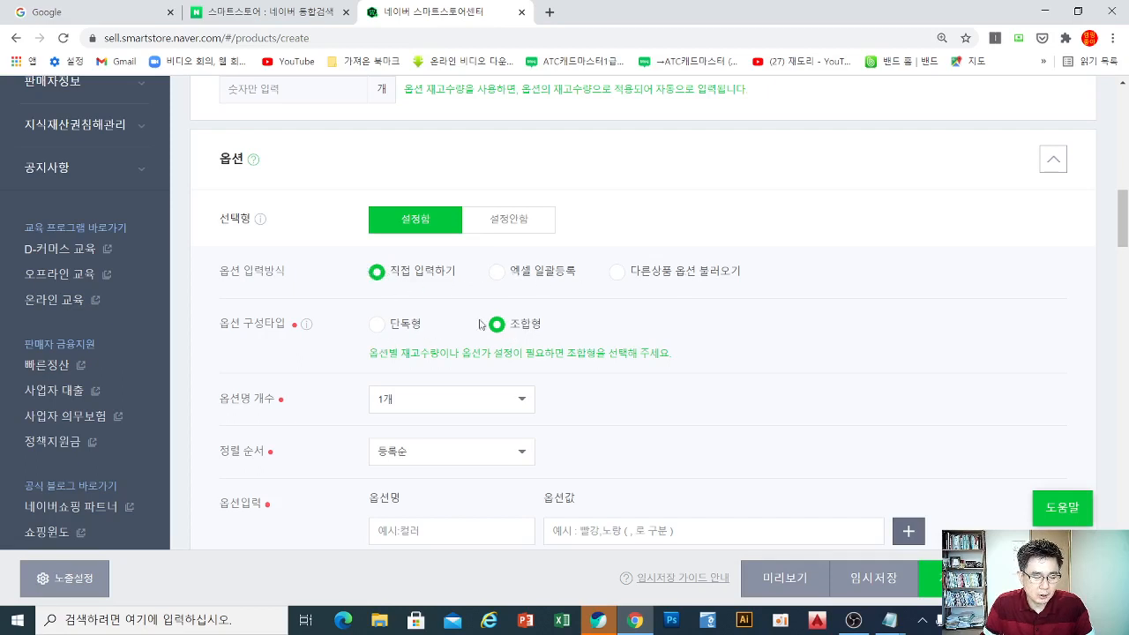
{"action": "left_click", "coordinate": [495, 218]}
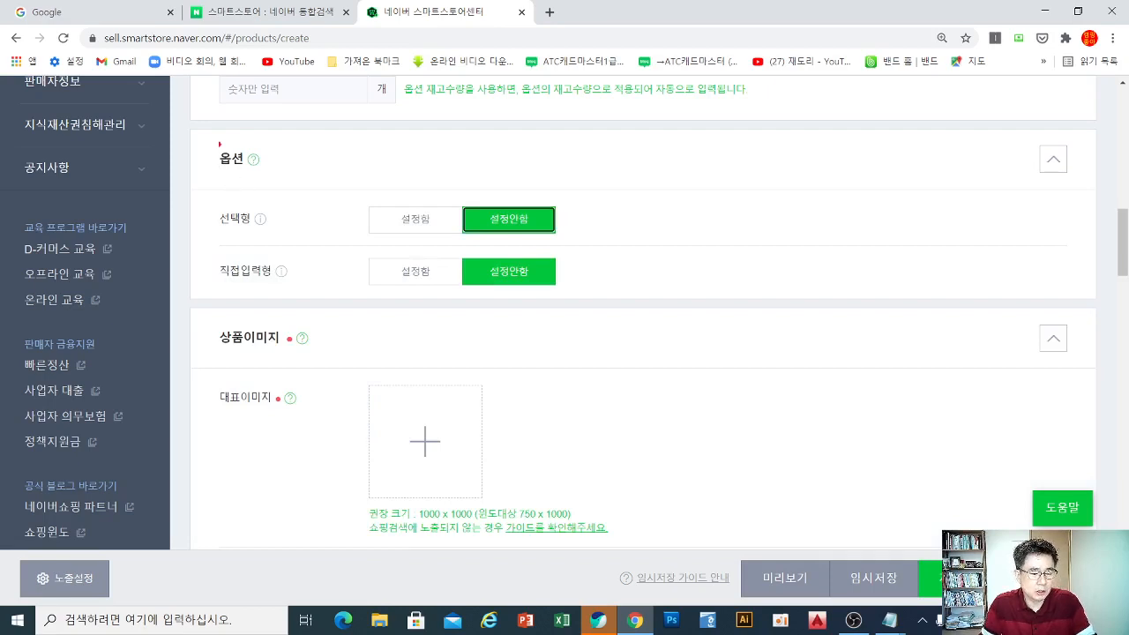
- Draw a red box around the 옵션 section, circle 선택형 and cross out 직접입력형
{"action": "mouse_move", "coordinate": [186, 126]}
{"action": "left_mouse_down"}
{"action": "mouse_move", "coordinate": [534, 249]}
{"action": "mouse_move", "coordinate": [1093, 353]}
{"action": "mouse_move", "coordinate": [1093, 307]}
{"action": "mouse_move", "coordinate": [1104, 303]}
{"action": "left_mouse_up"}
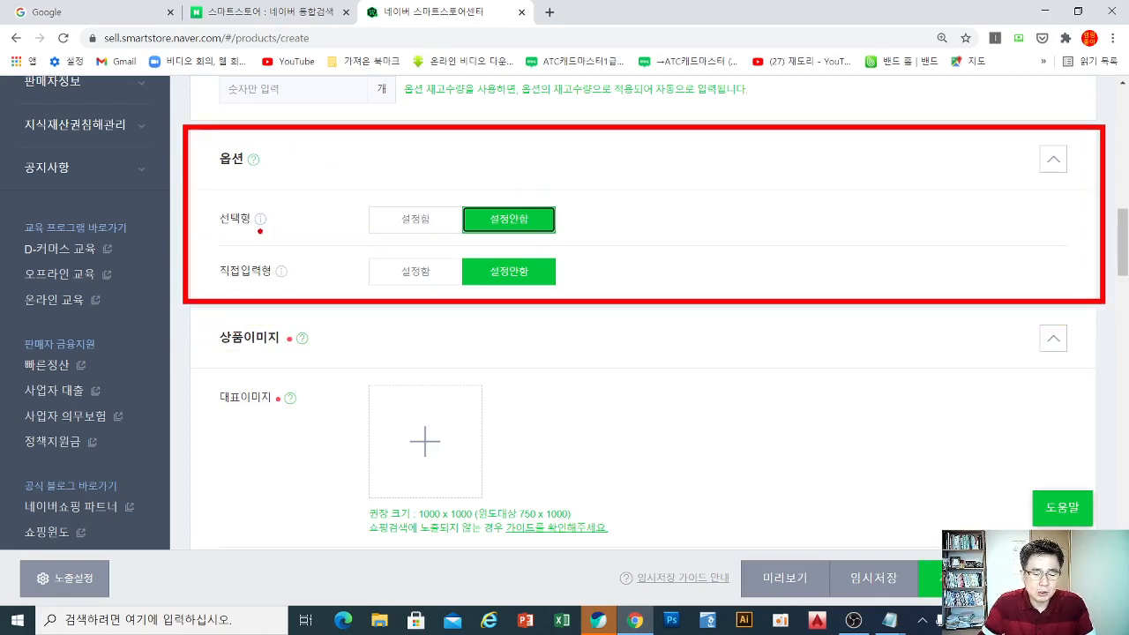
{"action": "mouse_move", "coordinate": [276, 231]}
{"action": "left_mouse_down"}
{"action": "mouse_move", "coordinate": [240, 234]}
{"action": "mouse_move", "coordinate": [211, 219]}
{"action": "mouse_move", "coordinate": [250, 188]}
{"action": "mouse_move", "coordinate": [279, 231]}
{"action": "mouse_move", "coordinate": [224, 287]}
{"action": "left_mouse_up"}
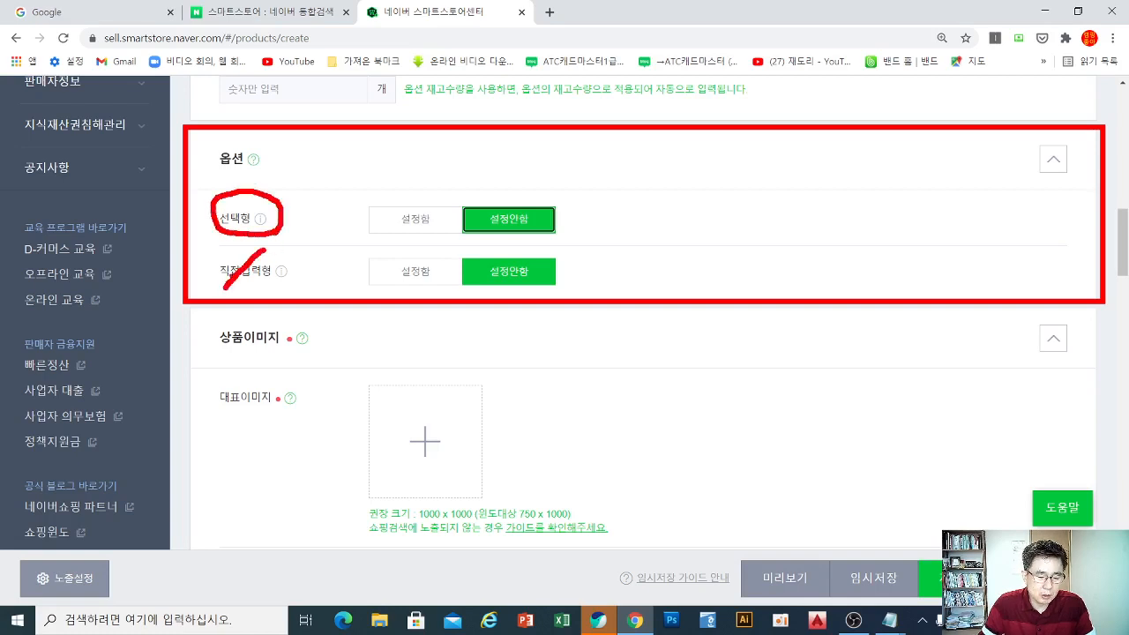
{"action": "left_click_drag", "start_coordinate": [231, 249], "coordinate": [261, 287]}
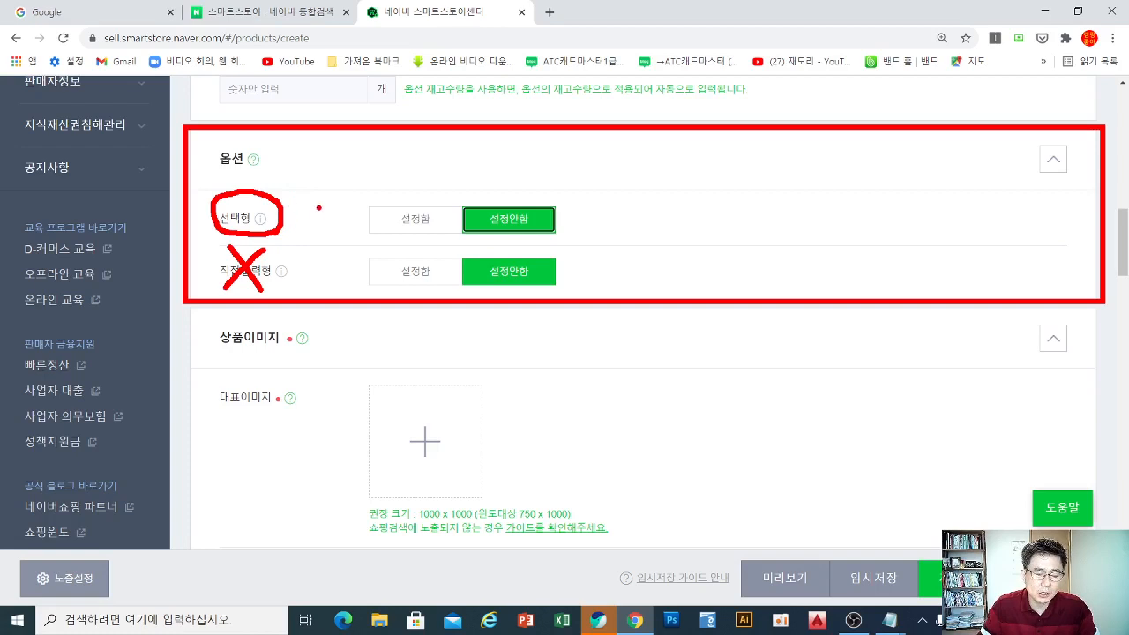
- Box 설정함 for 선택형 in red, mark 선택형 as 1 and 설정함 as 2, and clear the annotations
{"action": "mouse_move", "coordinate": [355, 190]}
{"action": "left_mouse_down"}
{"action": "mouse_move", "coordinate": [393, 221]}
{"action": "mouse_move", "coordinate": [473, 250]}
{"action": "left_mouse_up"}
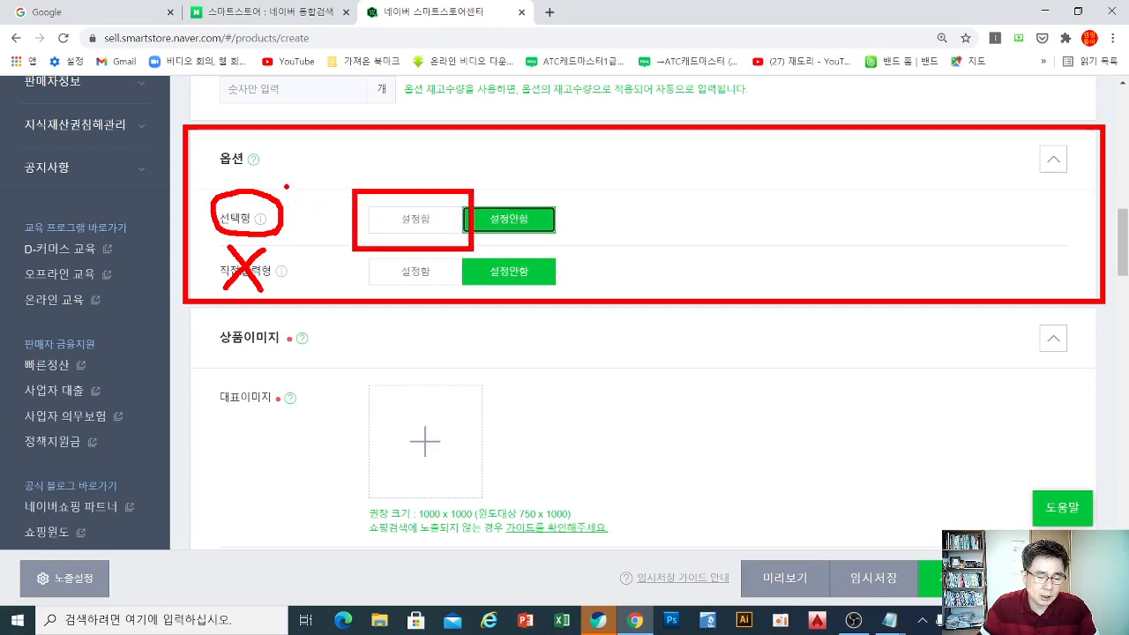
{"action": "mouse_move", "coordinate": [281, 172]}
{"action": "left_mouse_down"}
{"action": "mouse_move", "coordinate": [274, 196]}
{"action": "mouse_move", "coordinate": [284, 166]}
{"action": "mouse_move", "coordinate": [301, 189]}
{"action": "left_mouse_up"}
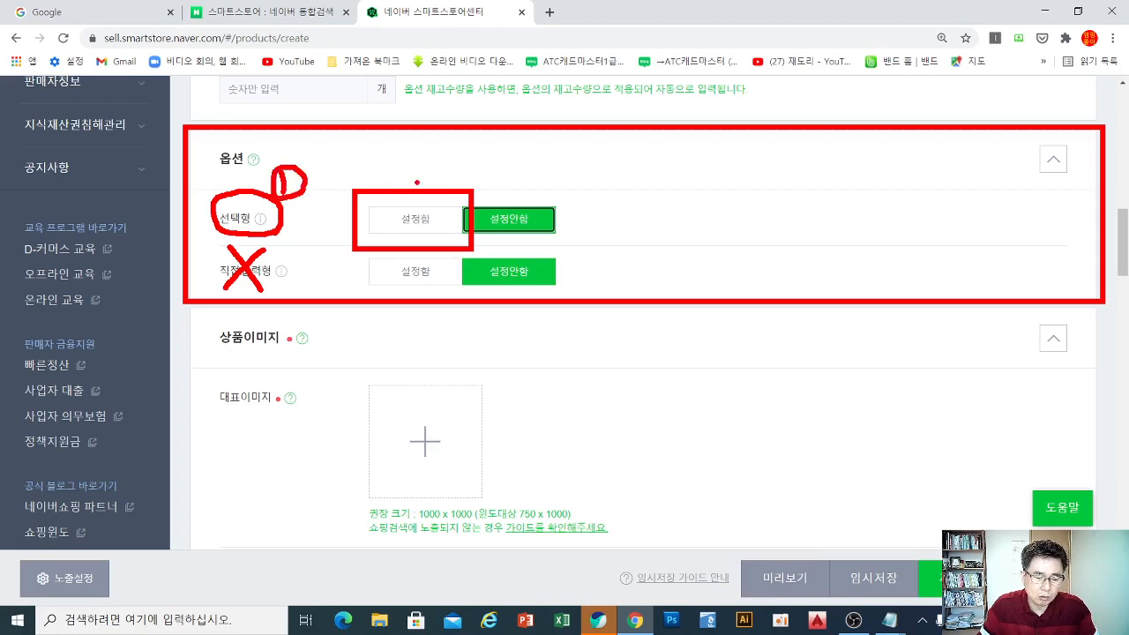
{"action": "mouse_move", "coordinate": [419, 163]}
{"action": "left_mouse_down"}
{"action": "mouse_move", "coordinate": [430, 170]}
{"action": "mouse_move", "coordinate": [403, 180]}
{"action": "mouse_move", "coordinate": [401, 153]}
{"action": "mouse_move", "coordinate": [443, 145]}
{"action": "mouse_move", "coordinate": [441, 185]}
{"action": "left_mouse_up"}
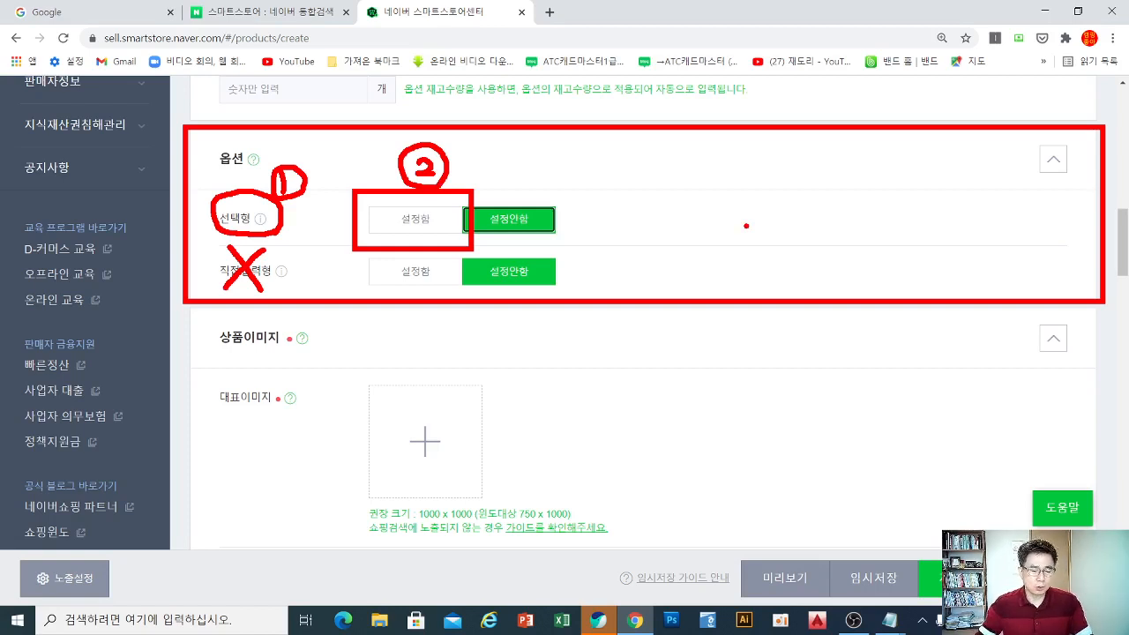
{"action": "key", "text": "Escape"}
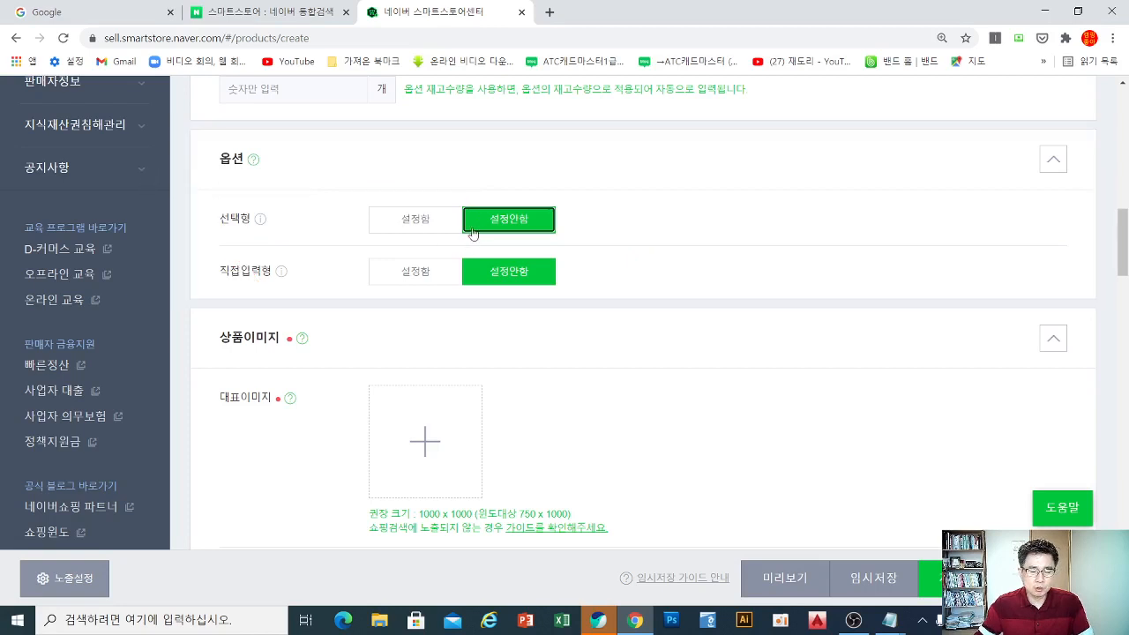
- Set 선택형 to 설정함, then box 직접 입력하기 and 엑셀 일괄등록 in red, numbered 1 and 2
{"action": "left_click", "coordinate": [429, 218]}
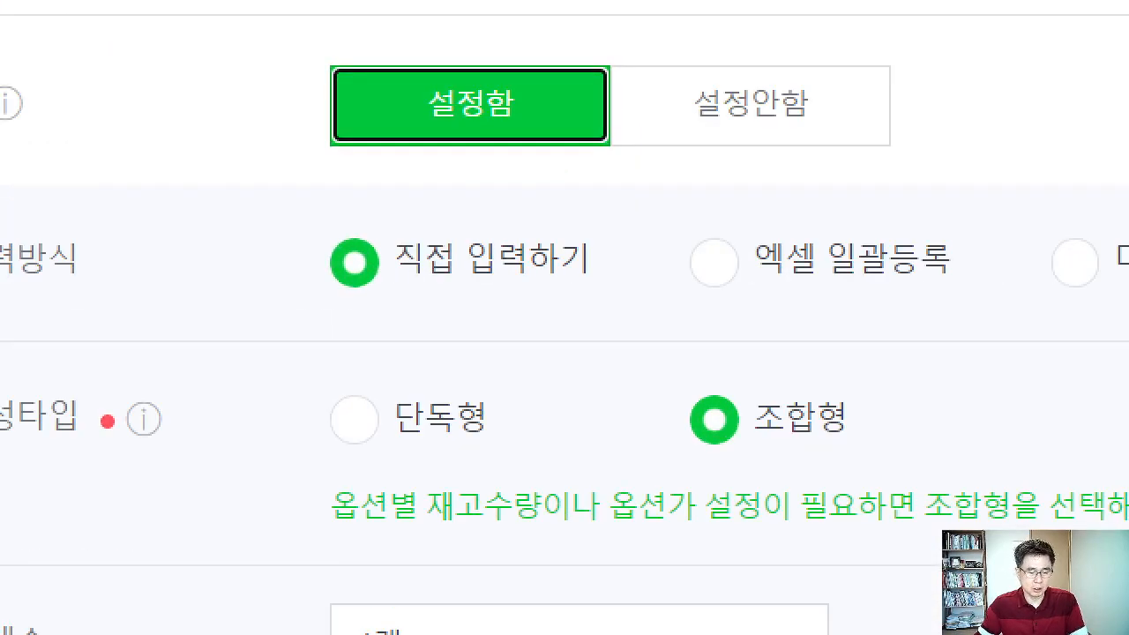
{"action": "left_click_drag", "start_coordinate": [305, 199], "coordinate": [647, 338]}
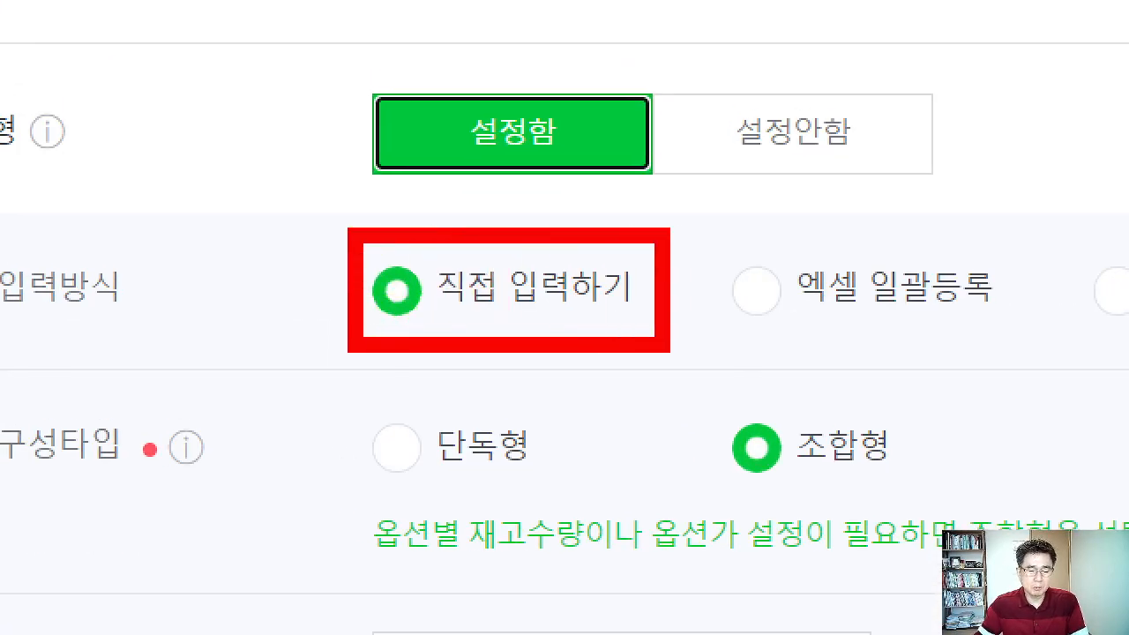
{"action": "mouse_move", "coordinate": [720, 235]}
{"action": "left_mouse_down"}
{"action": "mouse_move", "coordinate": [863, 320]}
{"action": "mouse_move", "coordinate": [1009, 336]}
{"action": "left_mouse_up"}
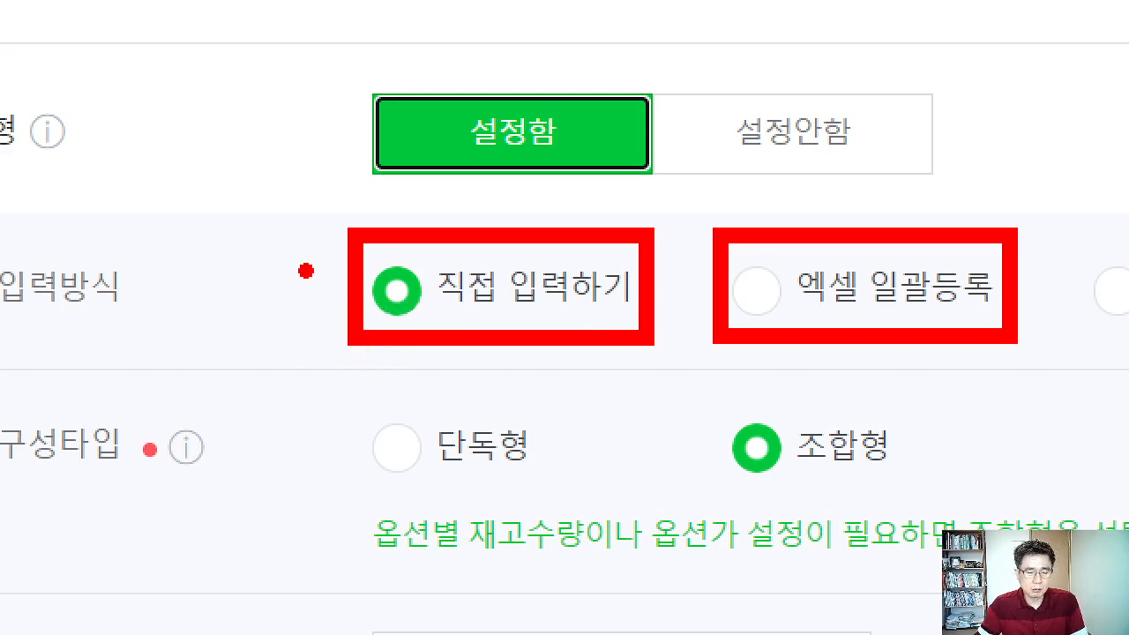
{"action": "mouse_move", "coordinate": [297, 254]}
{"action": "left_mouse_down"}
{"action": "mouse_move", "coordinate": [296, 300]}
{"action": "mouse_move", "coordinate": [245, 289]}
{"action": "mouse_move", "coordinate": [298, 234]}
{"action": "mouse_move", "coordinate": [335, 280]}
{"action": "mouse_move", "coordinate": [329, 311]}
{"action": "left_mouse_up"}
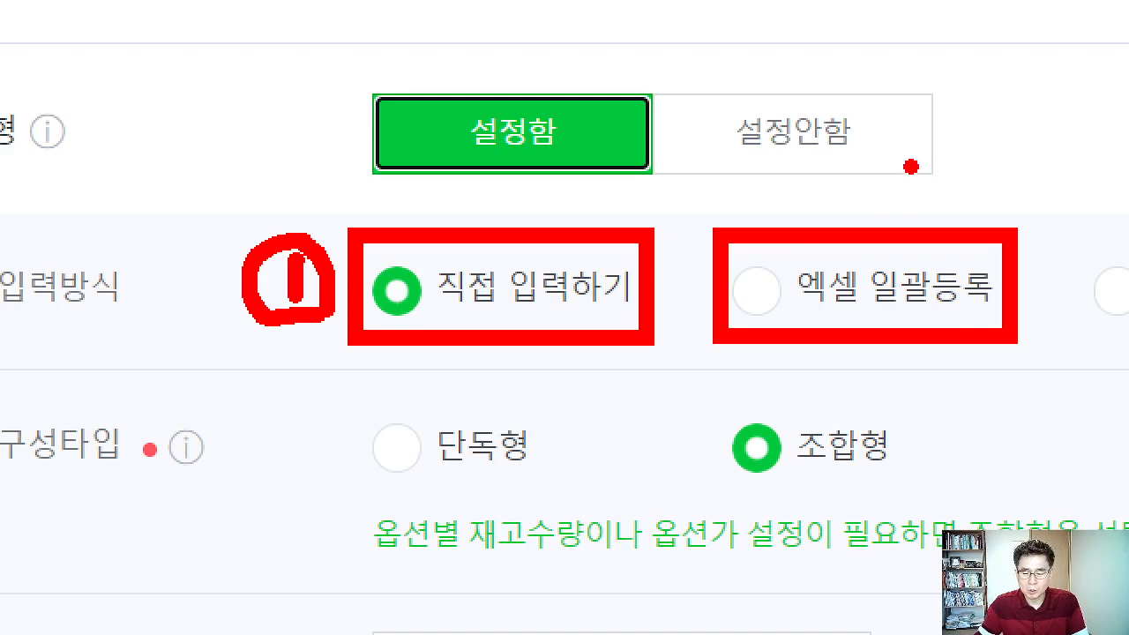
{"action": "mouse_move", "coordinate": [910, 168]}
{"action": "left_mouse_down"}
{"action": "mouse_move", "coordinate": [911, 197]}
{"action": "mouse_move", "coordinate": [954, 203]}
{"action": "mouse_move", "coordinate": [883, 221]}
{"action": "mouse_move", "coordinate": [873, 151]}
{"action": "mouse_move", "coordinate": [960, 156]}
{"action": "mouse_move", "coordinate": [934, 221]}
{"action": "left_mouse_up"}
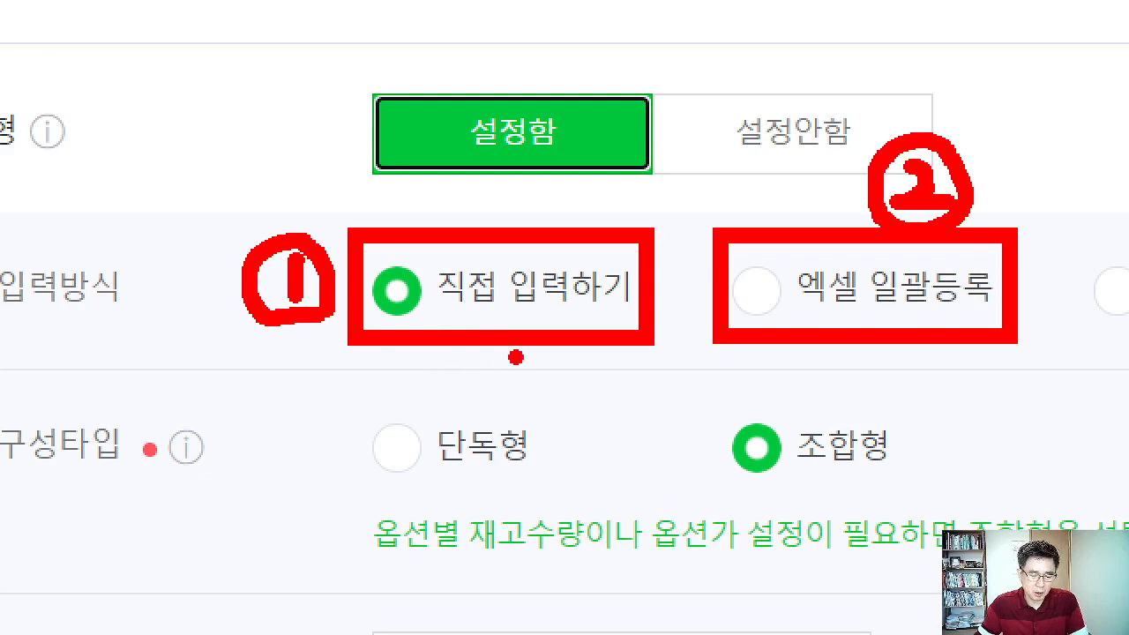
- Draw a red arrow to 직접 입력하기 with the handwritten note 클릭, and clear the annotations
{"action": "mouse_move", "coordinate": [519, 357]}
{"action": "left_mouse_down"}
{"action": "mouse_move", "coordinate": [519, 510]}
{"action": "mouse_move", "coordinate": [574, 502]}
{"action": "mouse_move", "coordinate": [524, 501]}
{"action": "mouse_move", "coordinate": [529, 524]}
{"action": "mouse_move", "coordinate": [631, 524]}
{"action": "left_mouse_up"}
{"action": "mouse_move", "coordinate": [536, 540]}
{"action": "left_mouse_down"}
{"action": "mouse_move", "coordinate": [575, 548]}
{"action": "mouse_move", "coordinate": [555, 598]}
{"action": "mouse_move", "coordinate": [586, 603]}
{"action": "left_mouse_up"}
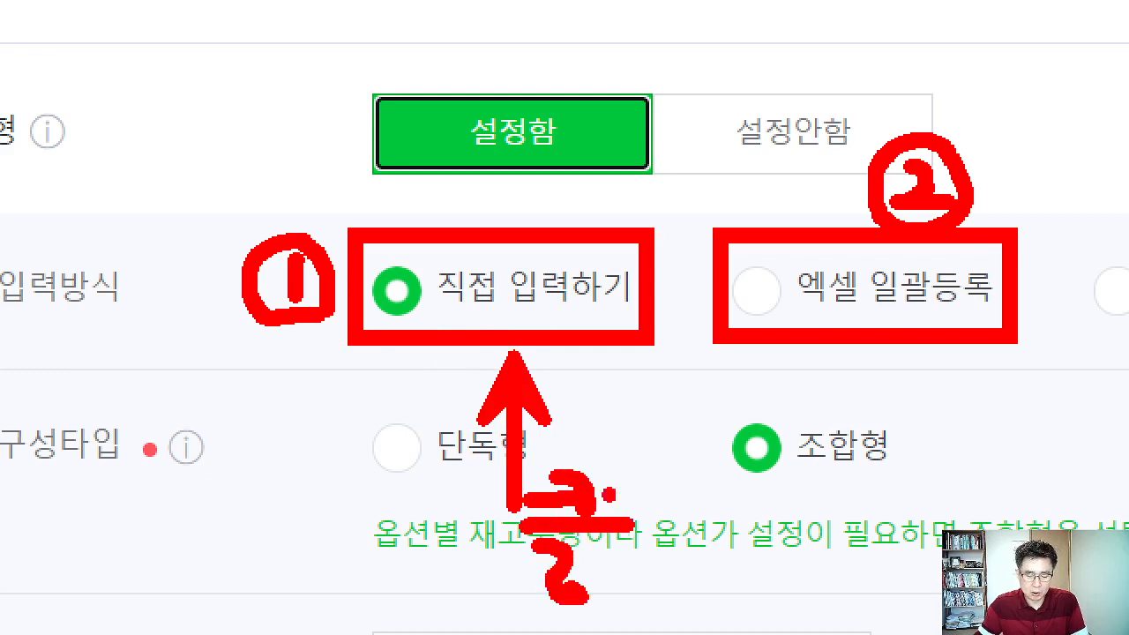
{"action": "mouse_move", "coordinate": [651, 481]}
{"action": "left_mouse_down"}
{"action": "mouse_move", "coordinate": [680, 478]}
{"action": "mouse_move", "coordinate": [663, 540]}
{"action": "mouse_move", "coordinate": [696, 535]}
{"action": "left_mouse_up"}
{"action": "mouse_move", "coordinate": [696, 453]}
{"action": "left_mouse_down"}
{"action": "mouse_move", "coordinate": [710, 582]}
{"action": "mouse_move", "coordinate": [704, 560]}
{"action": "mouse_move", "coordinate": [686, 617]}
{"action": "left_mouse_up"}
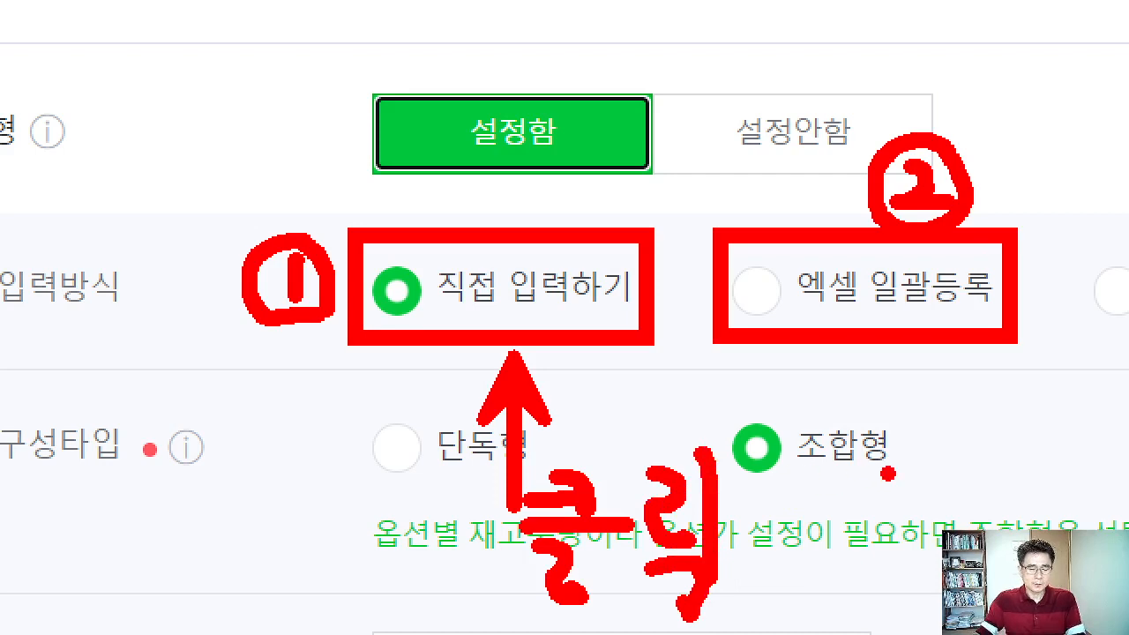
{"action": "key", "text": "Escape"}
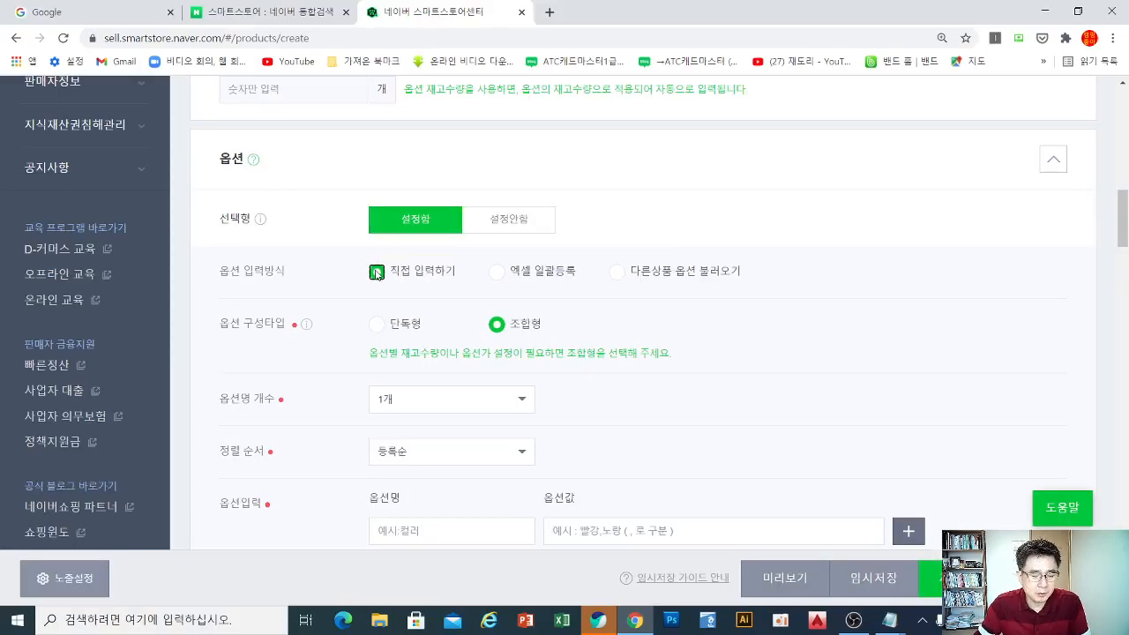
- Switch 옵션 구성타입 to 단독형 and back to 조합형
{"action": "left_click", "coordinate": [375, 325]}
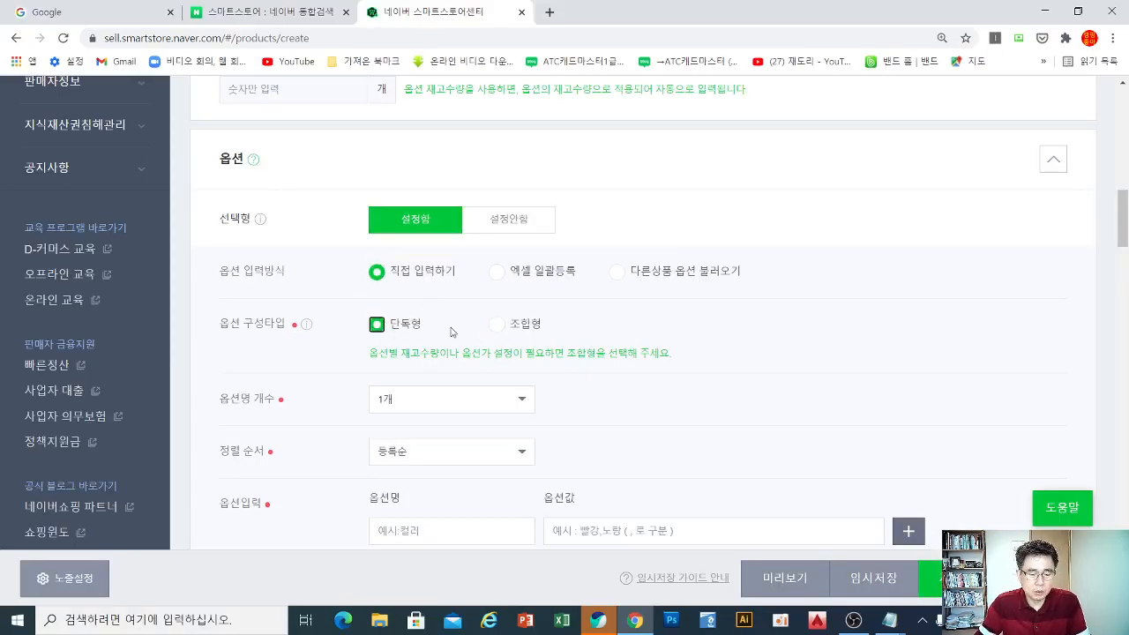
{"action": "left_click", "coordinate": [498, 325]}
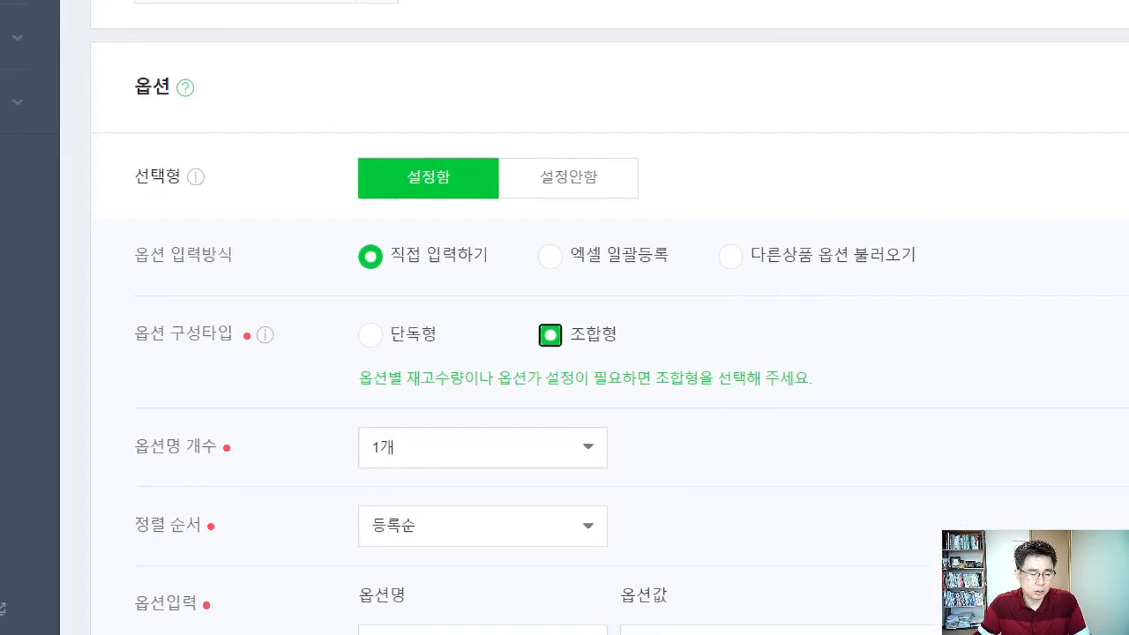
{"action": "left_click", "coordinate": [432, 337]}
- Box 설정함 and 직접 입력하기 in red and circle the 단독형 and 조합형 choices
{"action": "mouse_move", "coordinate": [307, 97]}
{"action": "left_mouse_down"}
{"action": "mouse_move", "coordinate": [459, 173]}
{"action": "mouse_move", "coordinate": [476, 164]}
{"action": "left_mouse_up"}
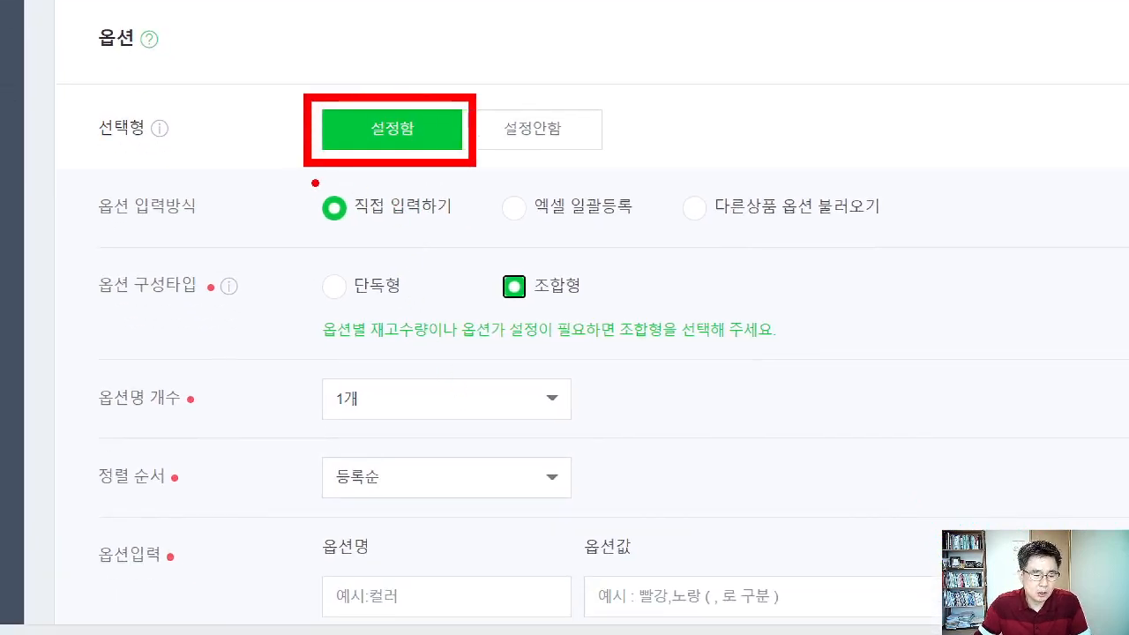
{"action": "mouse_move", "coordinate": [303, 180]}
{"action": "left_mouse_down"}
{"action": "mouse_move", "coordinate": [396, 230]}
{"action": "mouse_move", "coordinate": [476, 236]}
{"action": "left_mouse_up"}
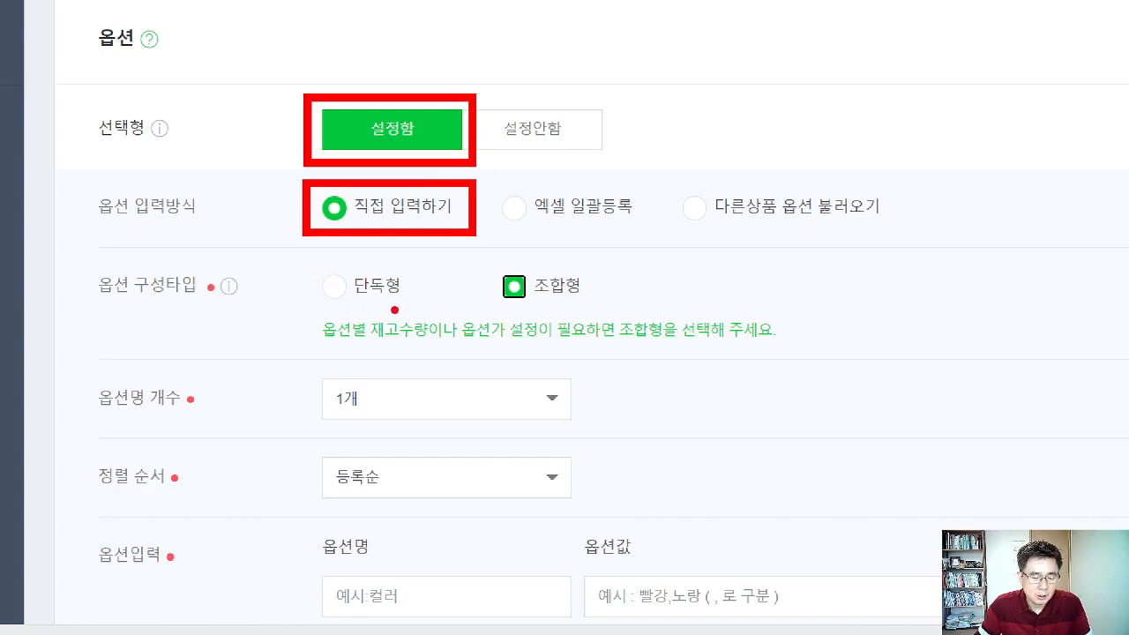
{"action": "mouse_move", "coordinate": [323, 256]}
{"action": "left_mouse_down"}
{"action": "mouse_move", "coordinate": [371, 284]}
{"action": "mouse_move", "coordinate": [336, 258]}
{"action": "left_mouse_up"}
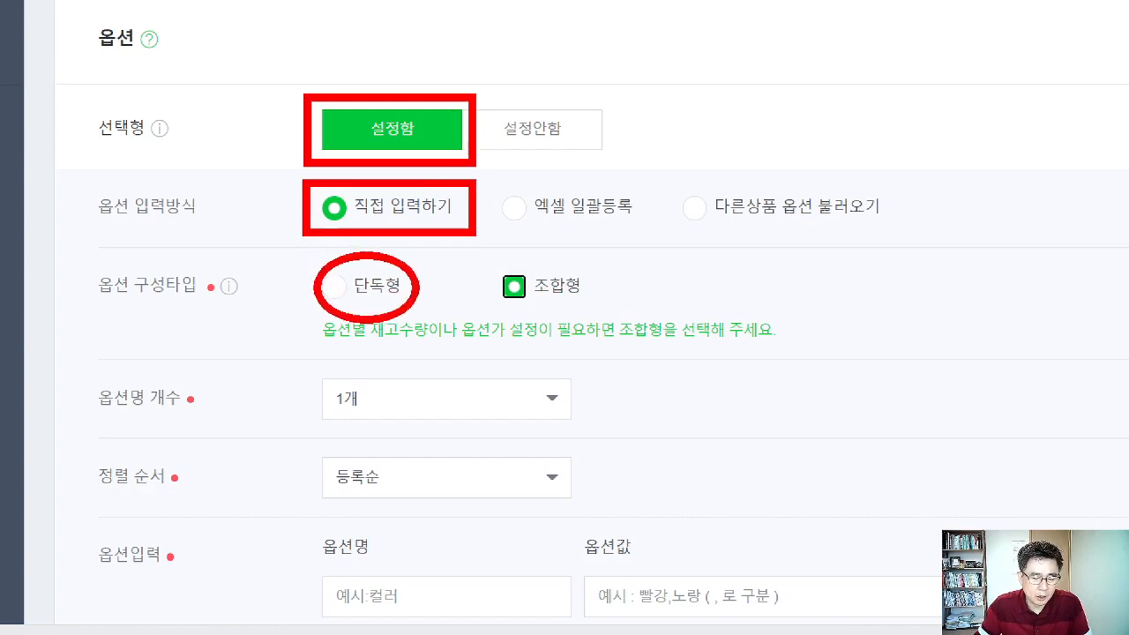
{"action": "left_click_drag", "start_coordinate": [416, 321], "coordinate": [409, 318]}
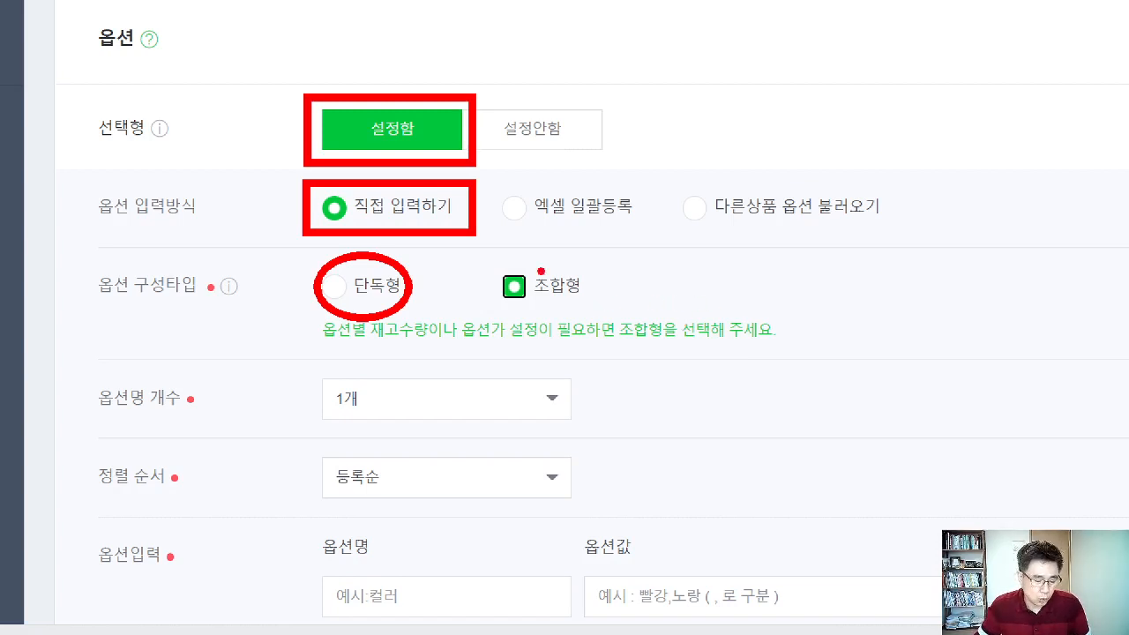
{"action": "left_click_drag", "start_coordinate": [483, 254], "coordinate": [490, 257]}
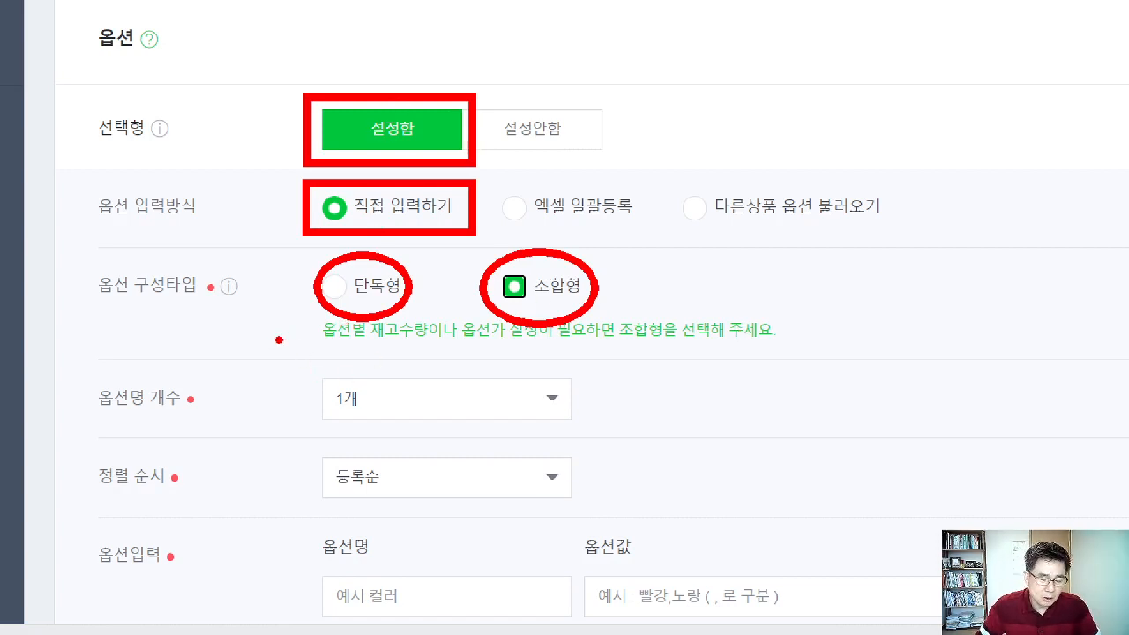
- Handwrite 가격동일 in red beneath the circled 단독형 choice
{"action": "mouse_move", "coordinate": [278, 338]}
{"action": "left_mouse_down"}
{"action": "mouse_move", "coordinate": [301, 345]}
{"action": "mouse_move", "coordinate": [272, 379]}
{"action": "left_mouse_up"}
{"action": "left_click_drag", "start_coordinate": [310, 328], "coordinate": [296, 402]}
{"action": "left_click_drag", "start_coordinate": [307, 362], "coordinate": [350, 340]}
{"action": "mouse_move", "coordinate": [340, 342]}
{"action": "left_mouse_down"}
{"action": "mouse_move", "coordinate": [337, 371]}
{"action": "mouse_move", "coordinate": [365, 338]}
{"action": "mouse_move", "coordinate": [366, 356]}
{"action": "left_mouse_up"}
{"action": "left_click_drag", "start_coordinate": [368, 328], "coordinate": [367, 370]}
{"action": "left_click_drag", "start_coordinate": [346, 367], "coordinate": [363, 407]}
{"action": "mouse_move", "coordinate": [388, 335]}
{"action": "left_mouse_down"}
{"action": "mouse_move", "coordinate": [414, 338]}
{"action": "mouse_move", "coordinate": [388, 362]}
{"action": "mouse_move", "coordinate": [422, 378]}
{"action": "mouse_move", "coordinate": [397, 398]}
{"action": "mouse_move", "coordinate": [407, 387]}
{"action": "left_mouse_up"}
{"action": "left_click_drag", "start_coordinate": [441, 353], "coordinate": [439, 355]}
{"action": "mouse_move", "coordinate": [456, 335]}
{"action": "left_mouse_down"}
{"action": "mouse_move", "coordinate": [459, 410]}
{"action": "mouse_move", "coordinate": [464, 400]}
{"action": "left_mouse_up"}
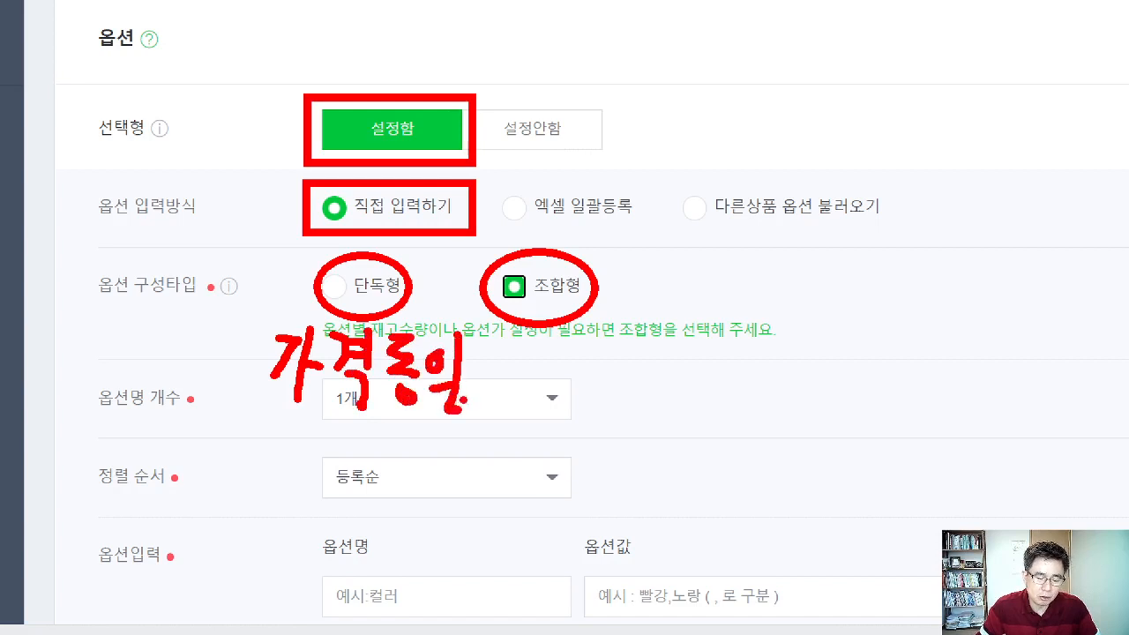
- Handwrite 가격 다를 in red beside the circled 조합형 choice
{"action": "left_click_drag", "start_coordinate": [638, 271], "coordinate": [646, 308]}
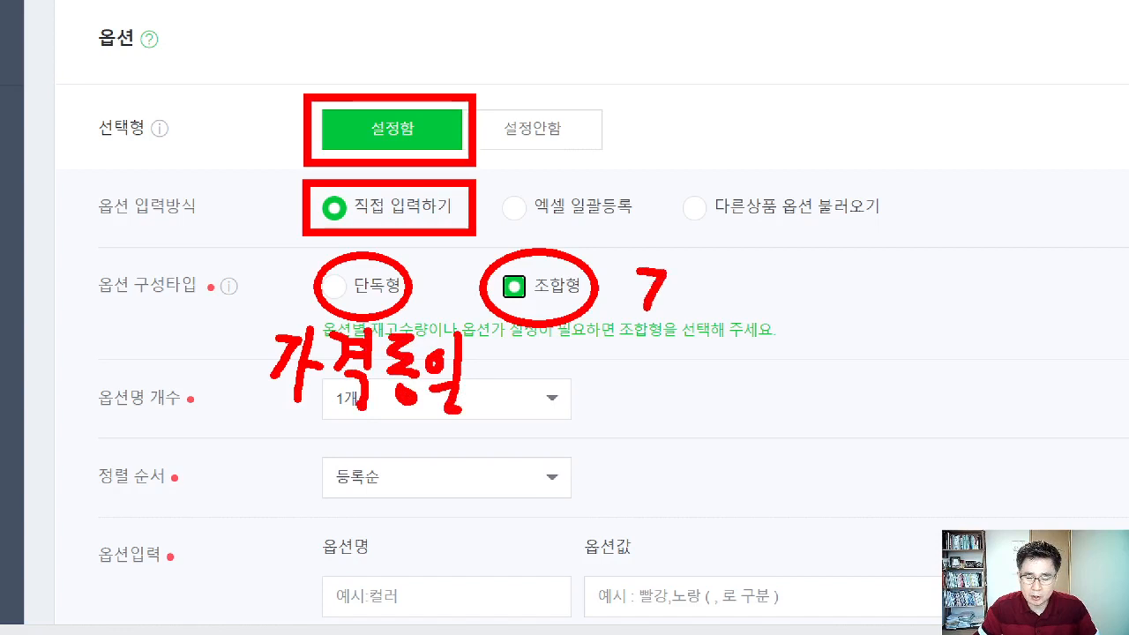
{"action": "left_click_drag", "start_coordinate": [678, 263], "coordinate": [675, 323]}
{"action": "mouse_move", "coordinate": [681, 291]}
{"action": "left_mouse_down"}
{"action": "mouse_move", "coordinate": [719, 264]}
{"action": "mouse_move", "coordinate": [705, 298]}
{"action": "left_mouse_up"}
{"action": "mouse_move", "coordinate": [716, 271]}
{"action": "left_mouse_down"}
{"action": "mouse_move", "coordinate": [738, 266]}
{"action": "mouse_move", "coordinate": [731, 339]}
{"action": "left_mouse_up"}
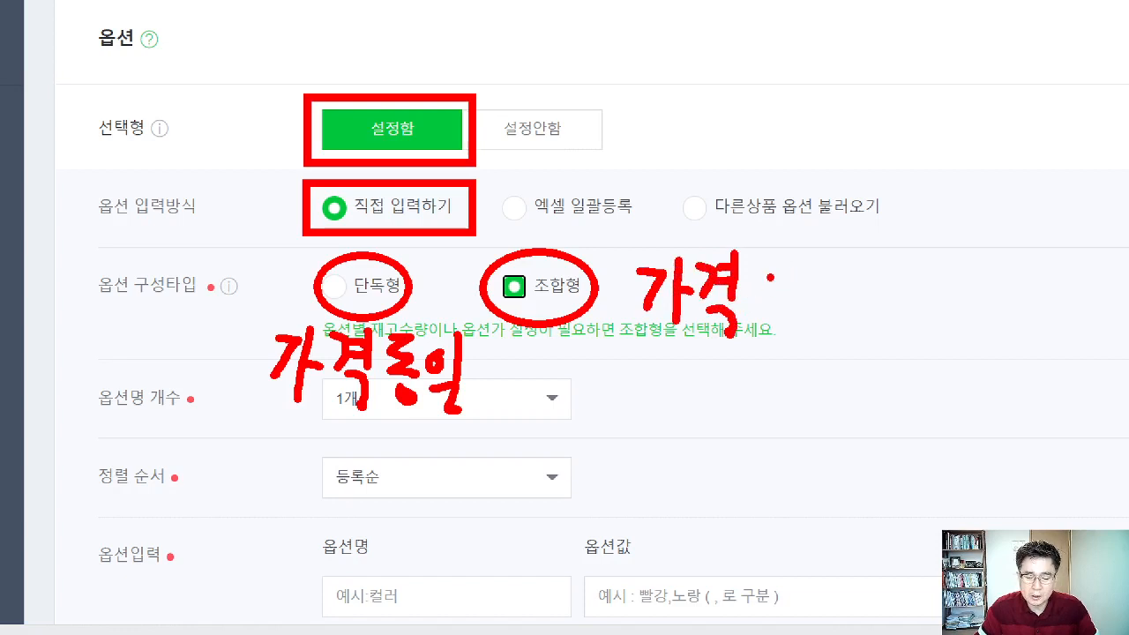
{"action": "mouse_move", "coordinate": [766, 274]}
{"action": "left_mouse_down"}
{"action": "mouse_move", "coordinate": [794, 274]}
{"action": "mouse_move", "coordinate": [768, 310]}
{"action": "mouse_move", "coordinate": [788, 308]}
{"action": "left_mouse_up"}
{"action": "mouse_move", "coordinate": [797, 263]}
{"action": "left_mouse_down"}
{"action": "mouse_move", "coordinate": [798, 326]}
{"action": "mouse_move", "coordinate": [837, 259]}
{"action": "mouse_move", "coordinate": [857, 298]}
{"action": "mouse_move", "coordinate": [844, 335]}
{"action": "left_mouse_up"}
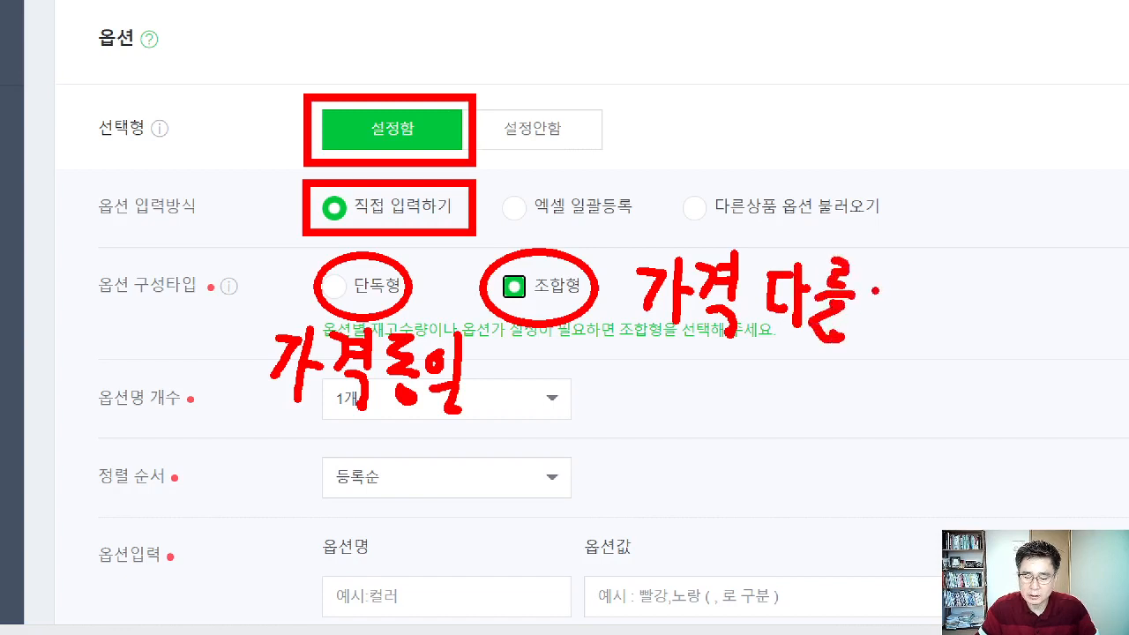
{"action": "mouse_move", "coordinate": [869, 286]}
{"action": "left_mouse_down"}
{"action": "mouse_move", "coordinate": [875, 298]}
{"action": "mouse_move", "coordinate": [890, 286]}
{"action": "mouse_move", "coordinate": [908, 316]}
{"action": "mouse_move", "coordinate": [919, 291]}
{"action": "mouse_move", "coordinate": [926, 356]}
{"action": "left_mouse_up"}
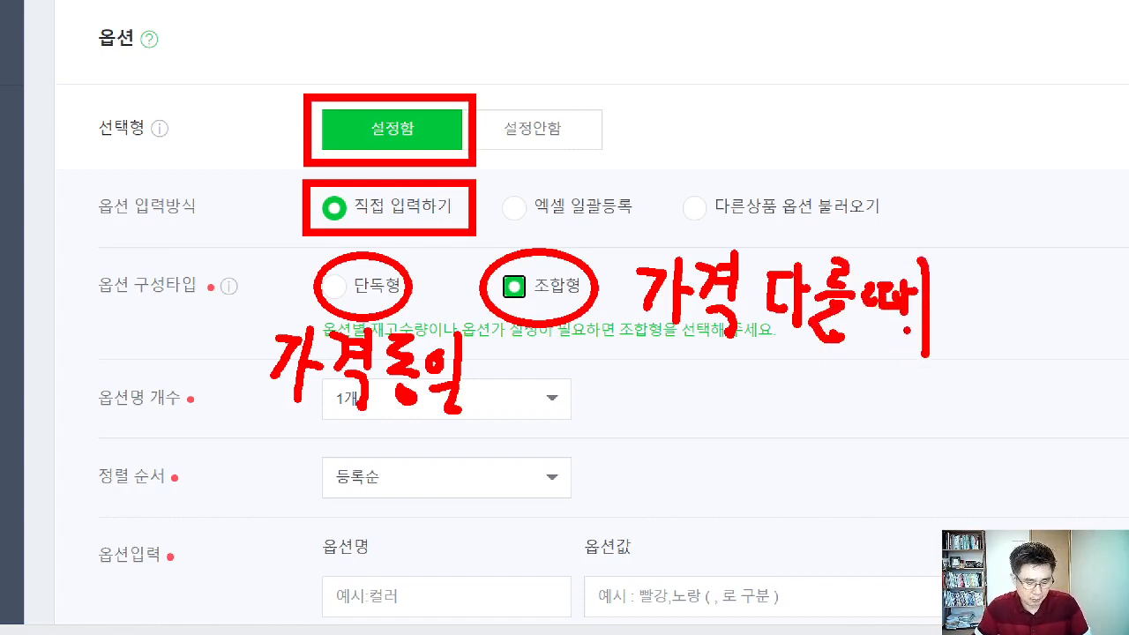
{"action": "key", "text": "ctrl+z"}
{"action": "key", "text": "ctrl+z"}
{"action": "key", "text": "ctrl+z"}
{"action": "key", "text": "ctrl+z"}
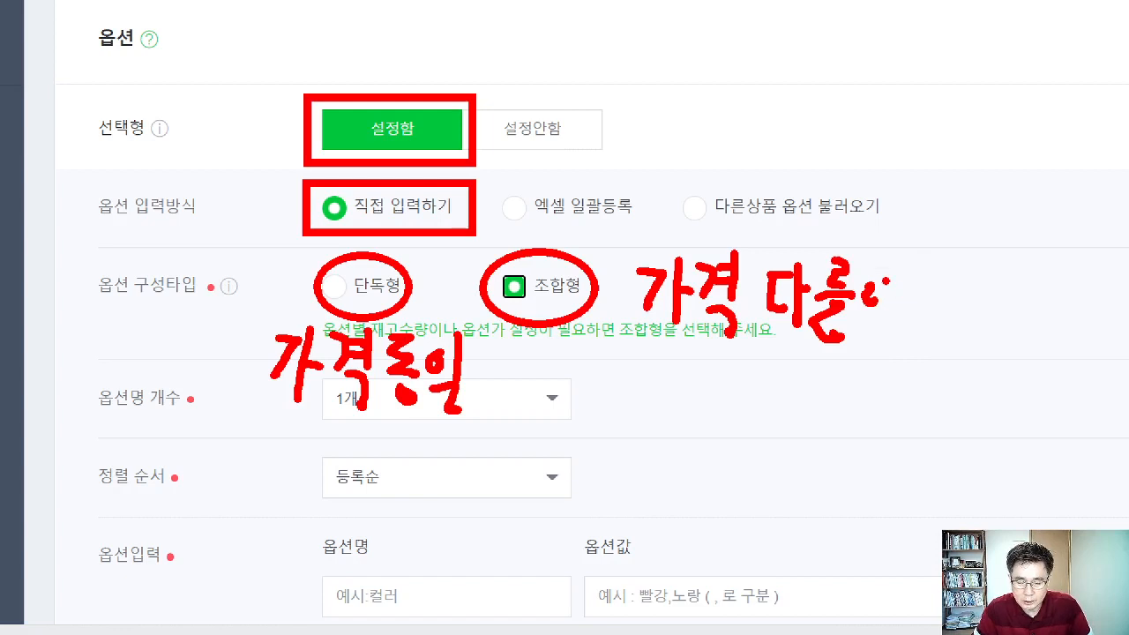
- Complete the note beside 조합형 with a handwritten 때 and clear all the annotations
{"action": "mouse_move", "coordinate": [880, 277]}
{"action": "left_mouse_down"}
{"action": "mouse_move", "coordinate": [899, 282]}
{"action": "mouse_move", "coordinate": [890, 307]}
{"action": "mouse_move", "coordinate": [908, 305]}
{"action": "mouse_move", "coordinate": [909, 315]}
{"action": "left_mouse_up"}
{"action": "left_click", "coordinate": [905, 296]}
{"action": "left_click_drag", "start_coordinate": [912, 292], "coordinate": [929, 292]}
{"action": "left_click_drag", "start_coordinate": [928, 263], "coordinate": [929, 342]}
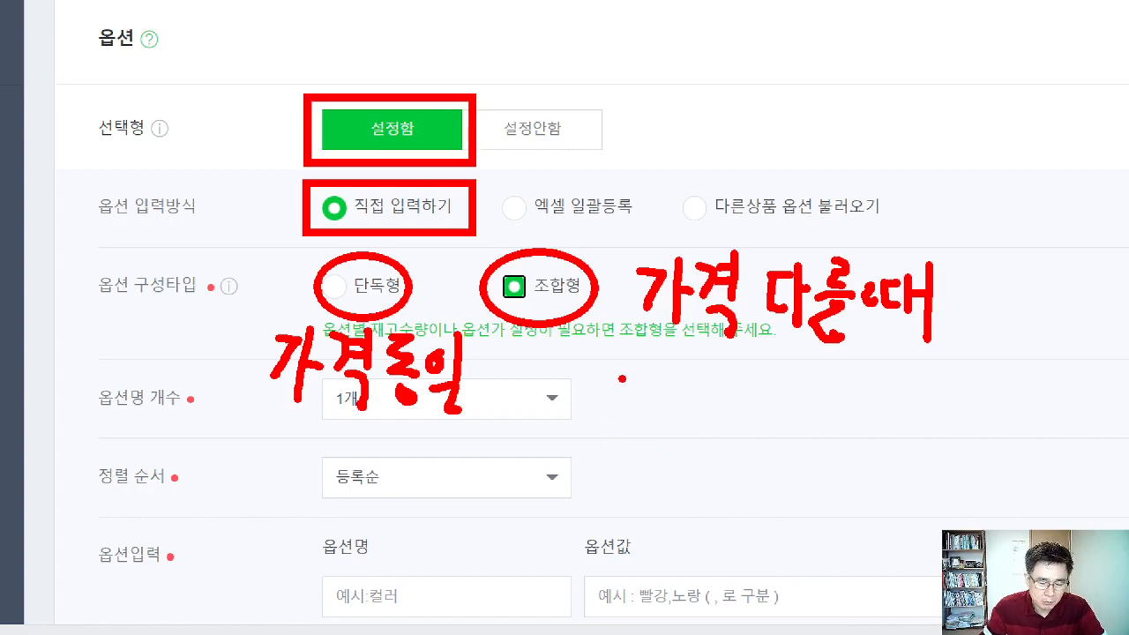
{"action": "key", "text": "Escape"}
{"action": "scroll", "coordinate": [534, 388], "scroll_direction": "down", "scroll_amount": 1}
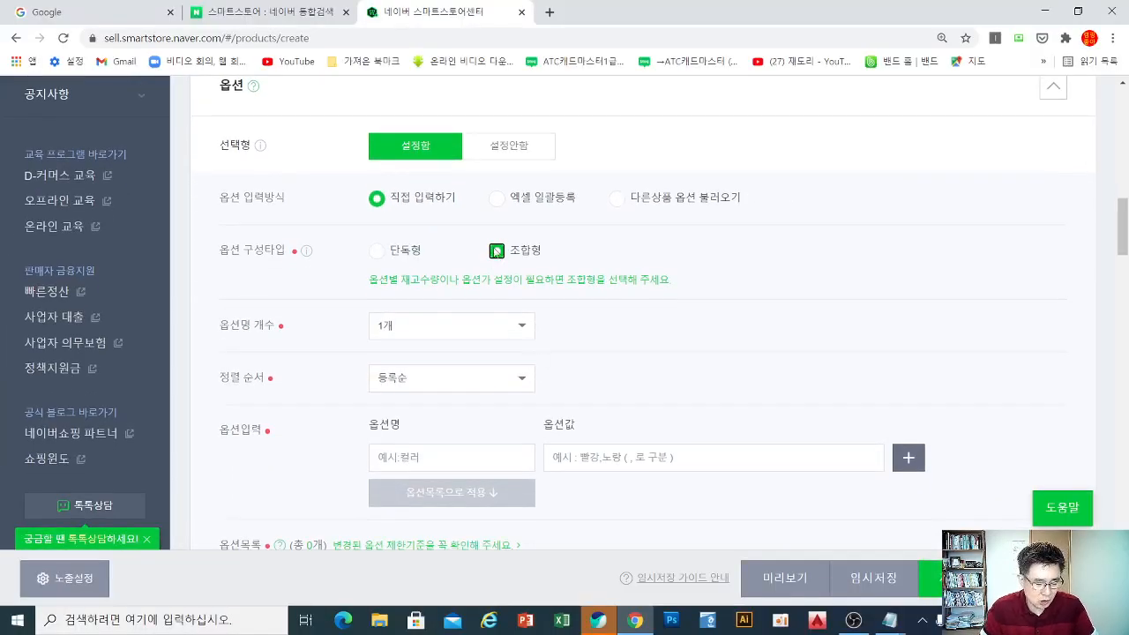
- Switch the option type to 단독형 and back to 조합형, and box 설정함, 직접 입력하기 and 조합형 in red
{"action": "left_click", "coordinate": [373, 253]}
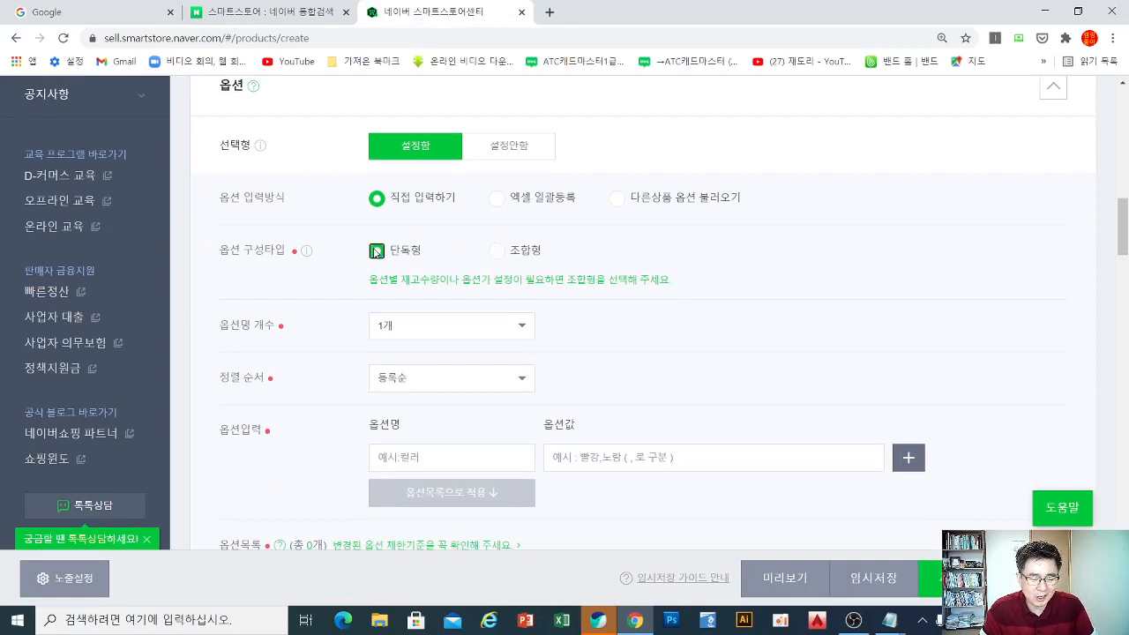
{"action": "left_click", "coordinate": [500, 252]}
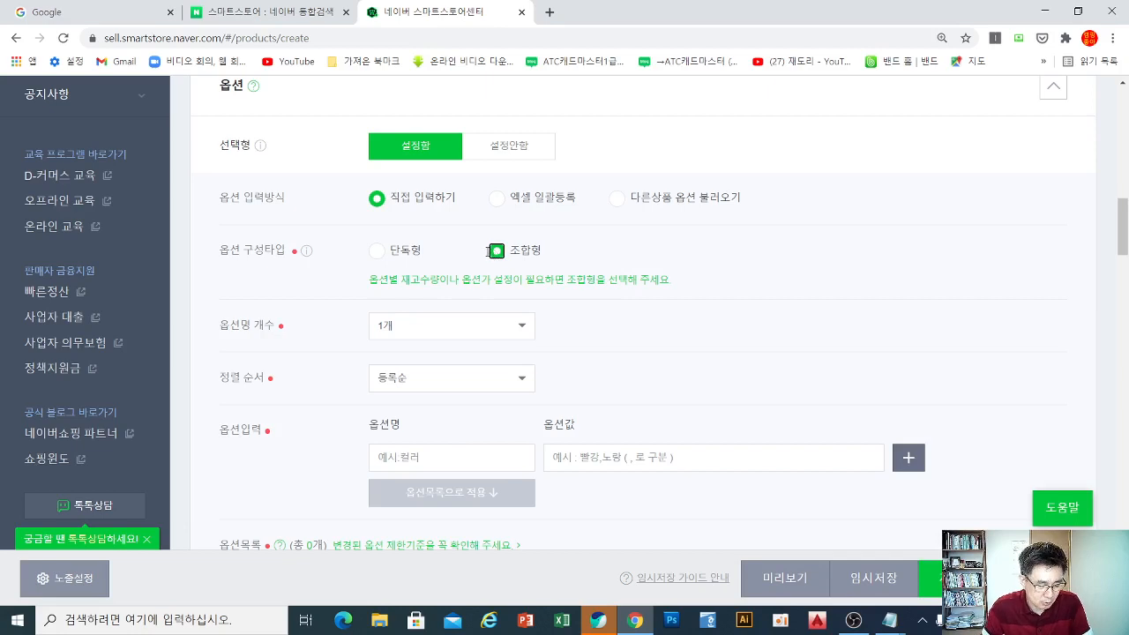
{"action": "left_click_drag", "start_coordinate": [349, 117], "coordinate": [482, 177]}
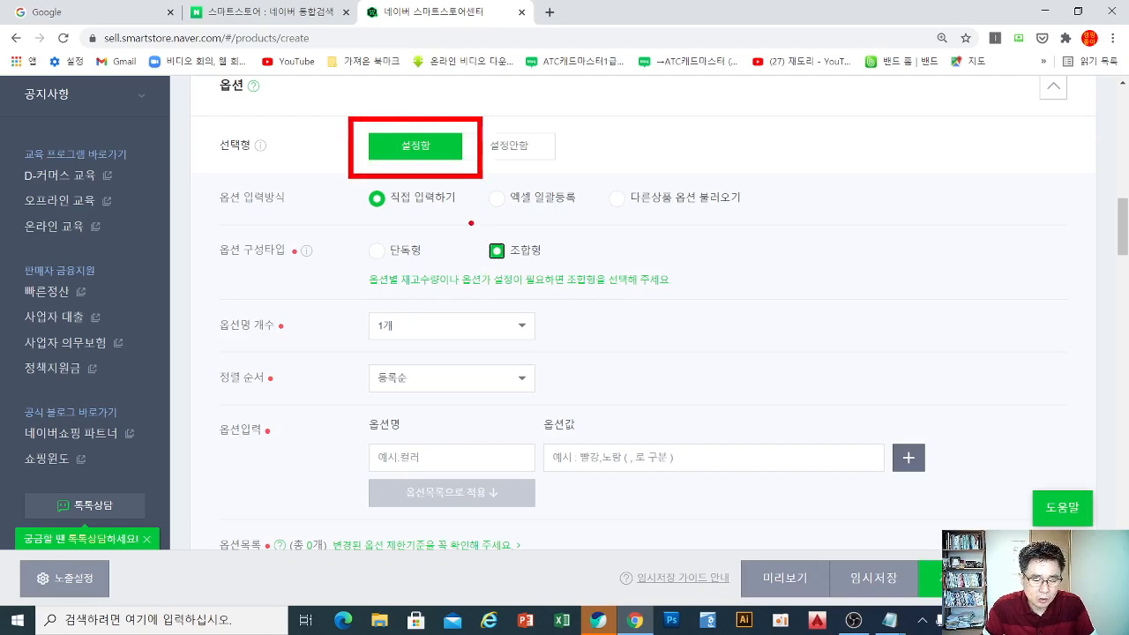
{"action": "mouse_move", "coordinate": [350, 182]}
{"action": "left_mouse_down"}
{"action": "mouse_move", "coordinate": [405, 211]}
{"action": "mouse_move", "coordinate": [482, 226]}
{"action": "mouse_move", "coordinate": [561, 270]}
{"action": "left_mouse_up"}
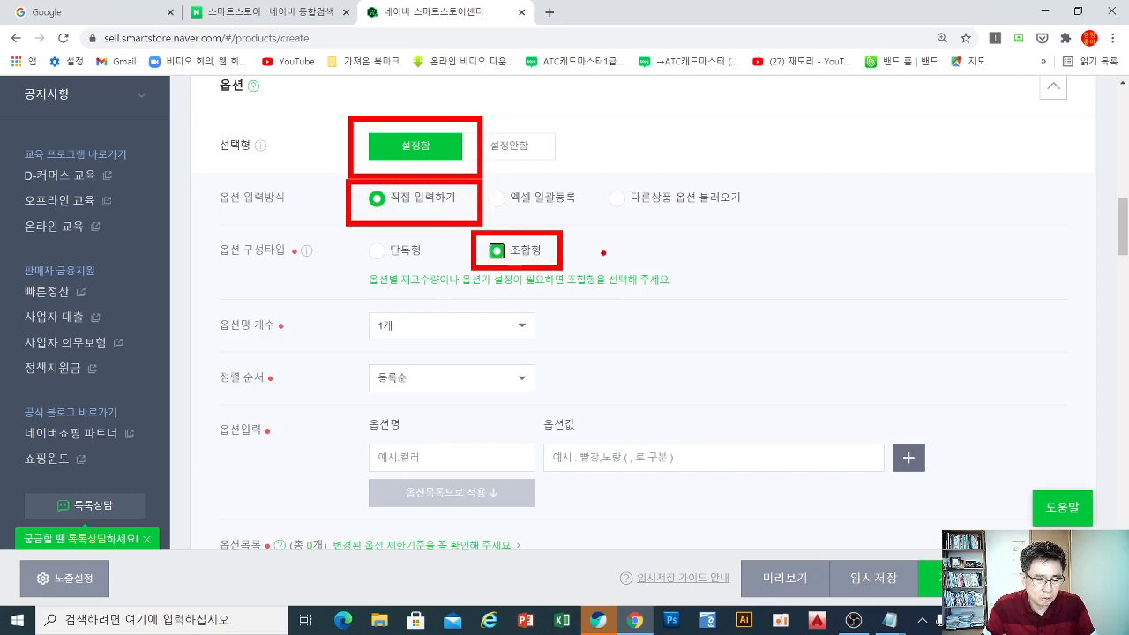
{"action": "key", "text": "Escape"}
- Leave the product registration page without saving and open 상품 조회/수정 to review its search filters and product list
{"action": "scroll", "coordinate": [135, 245], "scroll_direction": "up", "scroll_amount": 15}
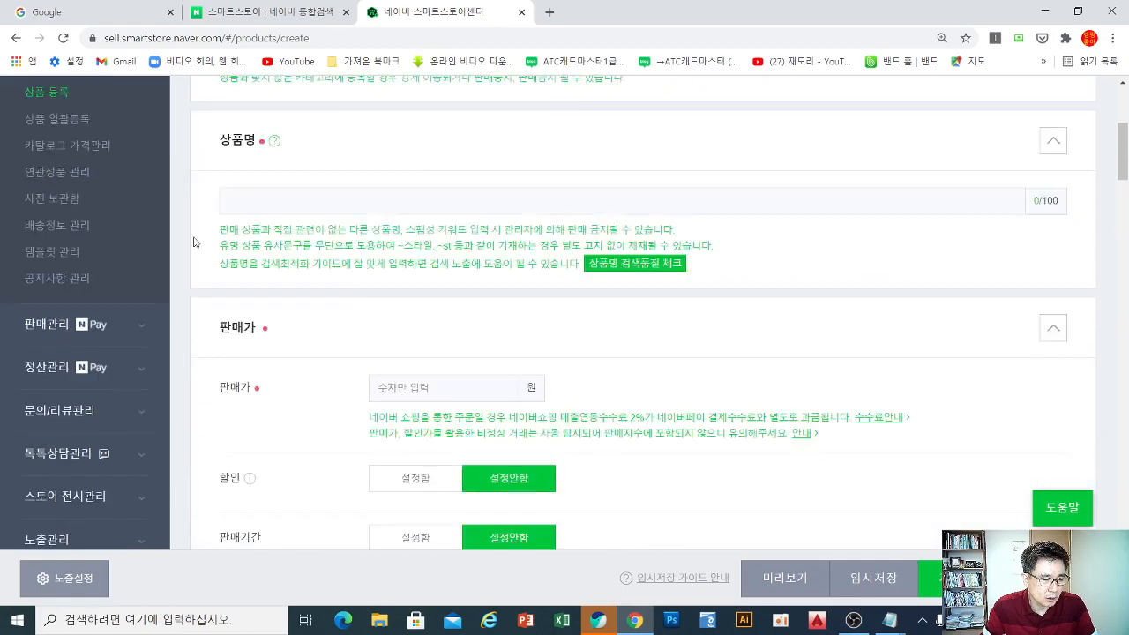
{"action": "left_click", "coordinate": [62, 313]}
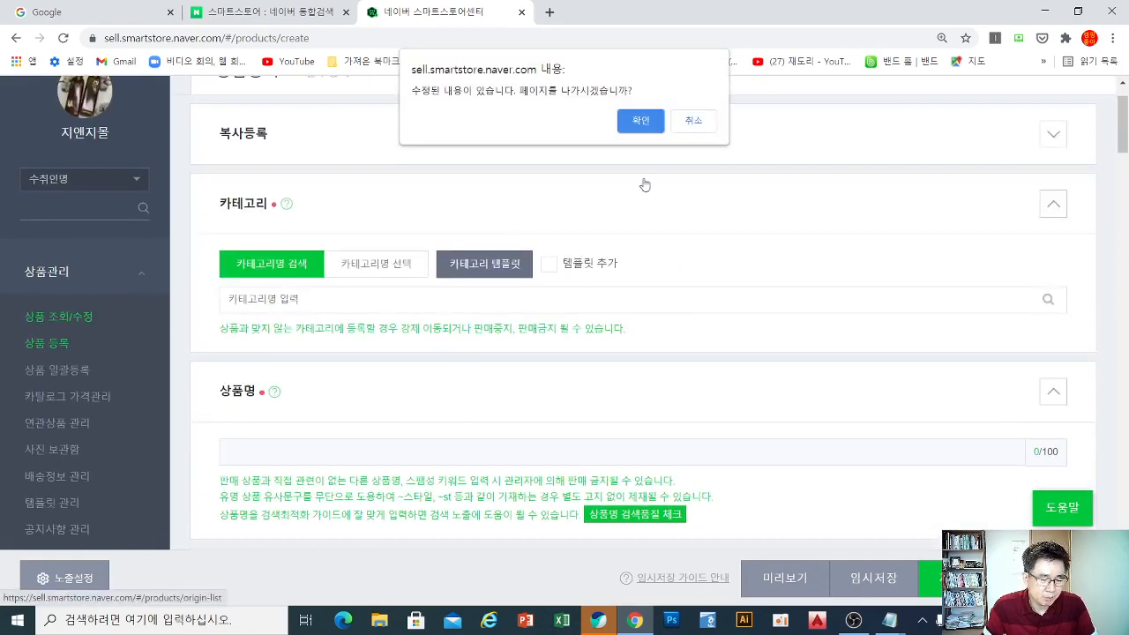
{"action": "left_click", "coordinate": [642, 123]}
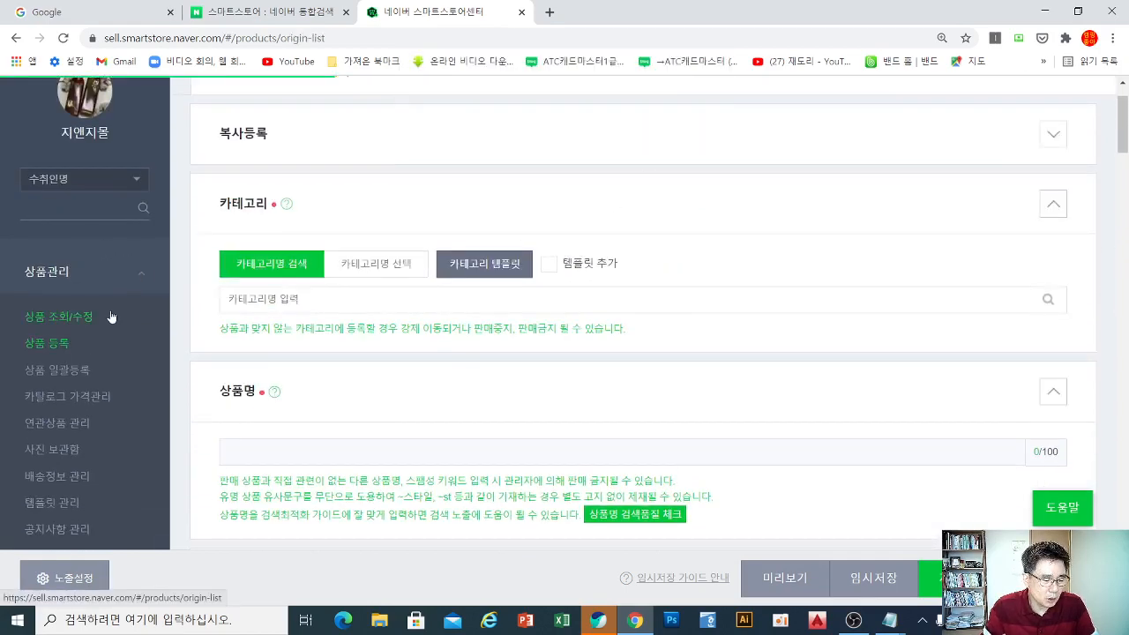
{"action": "scroll", "coordinate": [74, 292], "scroll_direction": "down", "scroll_amount": 2}
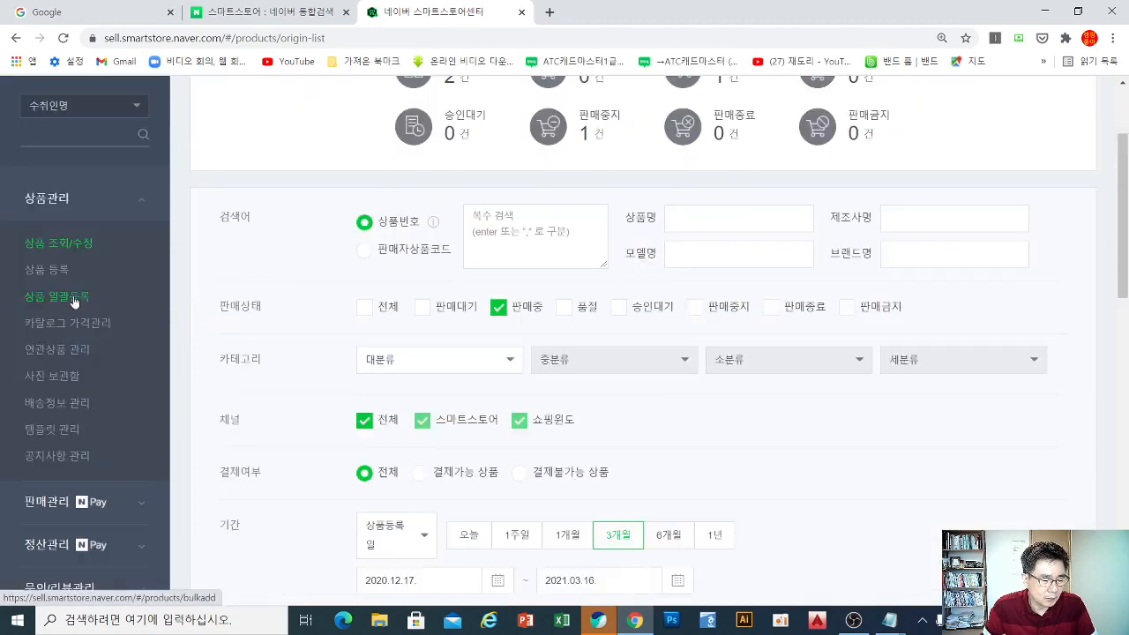
{"action": "scroll", "coordinate": [408, 345], "scroll_direction": "down", "scroll_amount": 6}
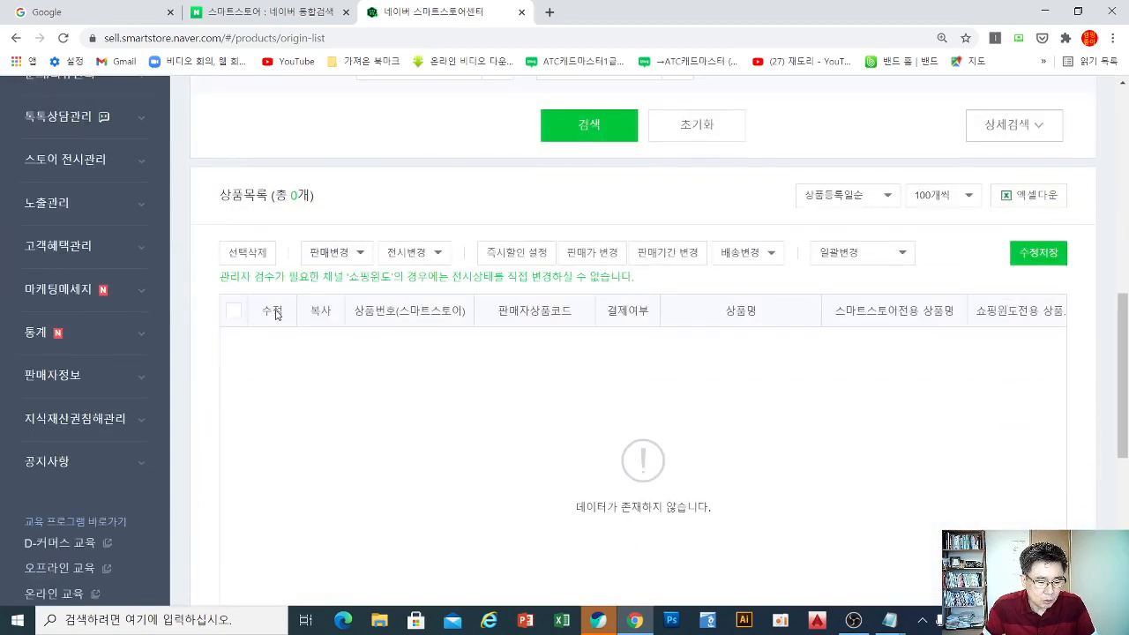
{"action": "scroll", "coordinate": [309, 319], "scroll_direction": "up", "scroll_amount": 5}
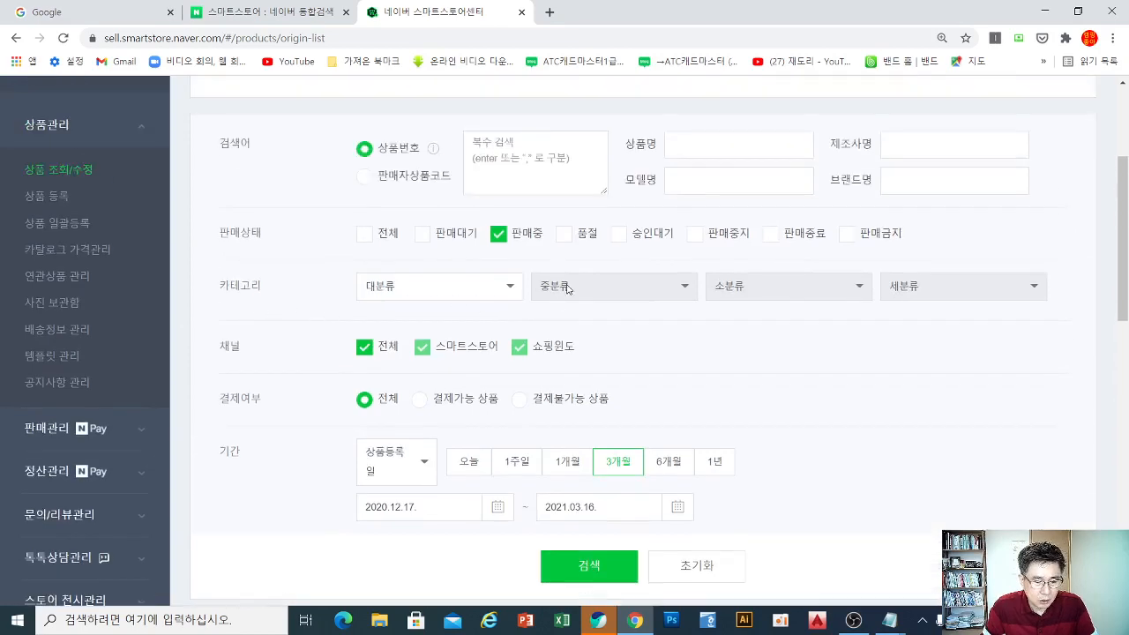
{"action": "scroll", "coordinate": [547, 253], "scroll_direction": "up", "scroll_amount": 3}
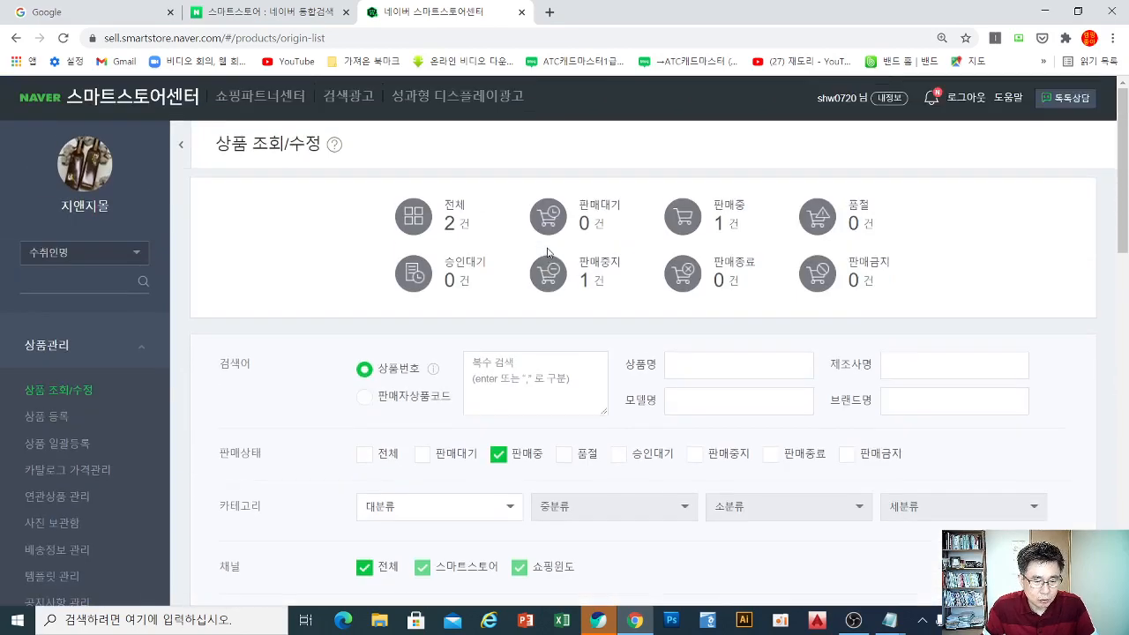
- List the products that are 판매중 and open the listed product for editing
{"action": "left_click", "coordinate": [720, 223]}
{"action": "scroll", "coordinate": [575, 326], "scroll_direction": "down", "scroll_amount": 7}
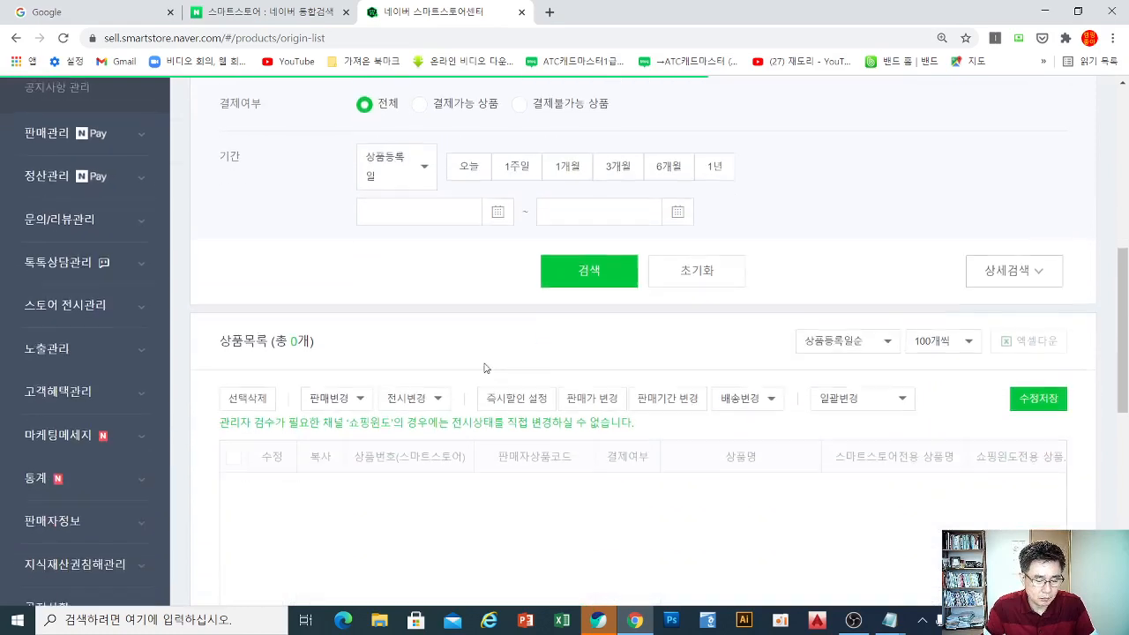
{"action": "left_click", "coordinate": [272, 415]}
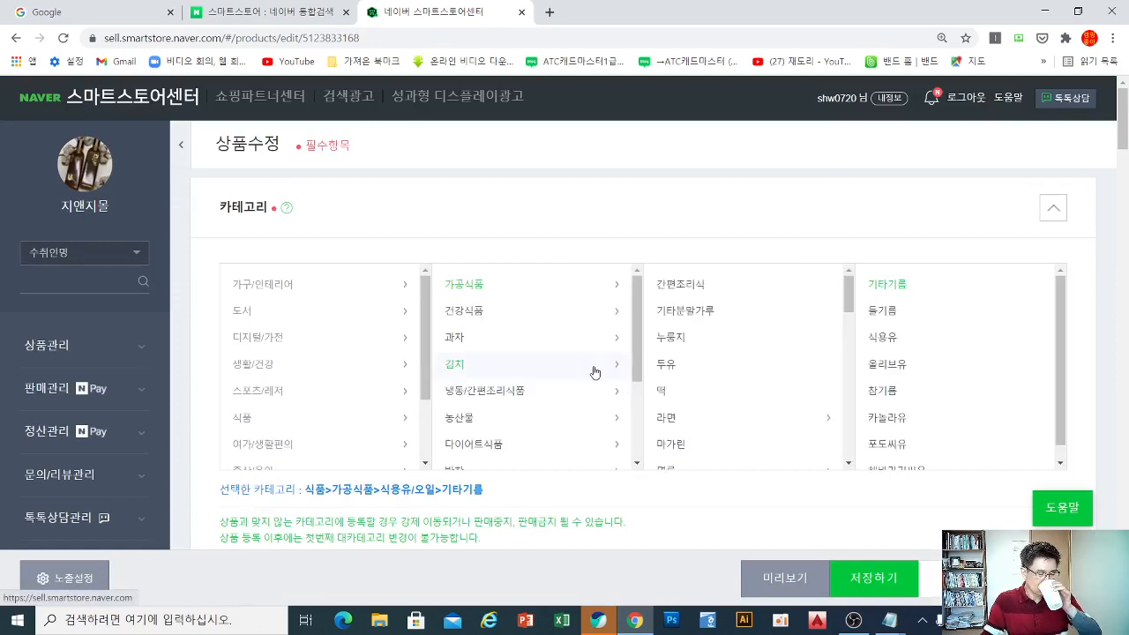
- Expand the 옵션 section of the product being edited and select 조합형 as the option type
{"action": "scroll", "coordinate": [582, 379], "scroll_direction": "down", "scroll_amount": 5}
{"action": "scroll", "coordinate": [489, 498], "scroll_direction": "down", "scroll_amount": 3}
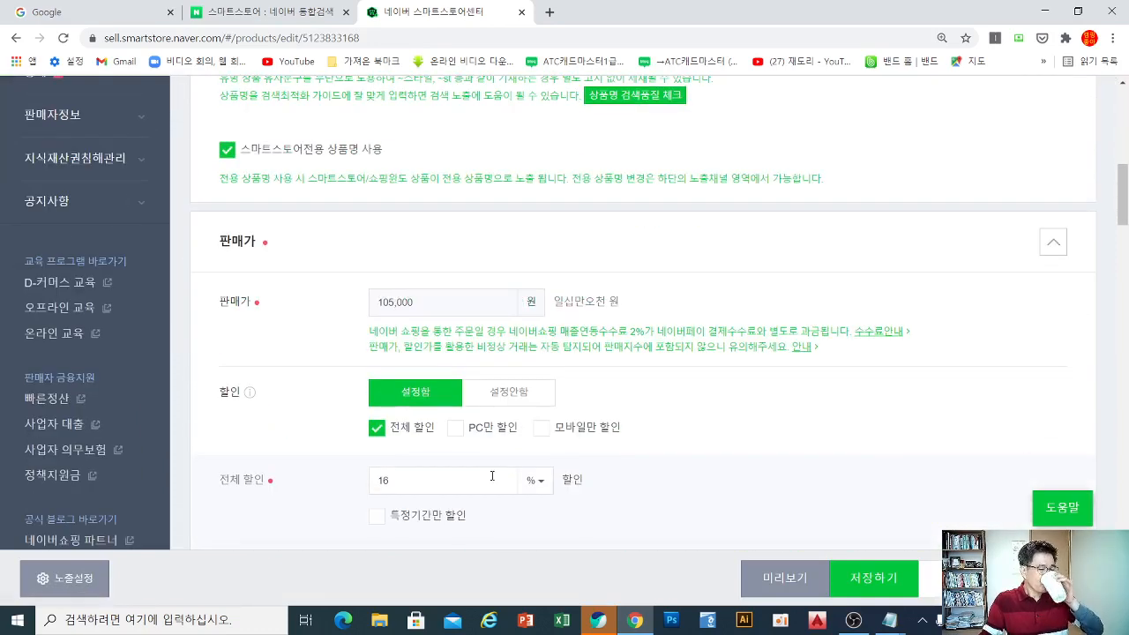
{"action": "scroll", "coordinate": [492, 476], "scroll_direction": "down", "scroll_amount": 6}
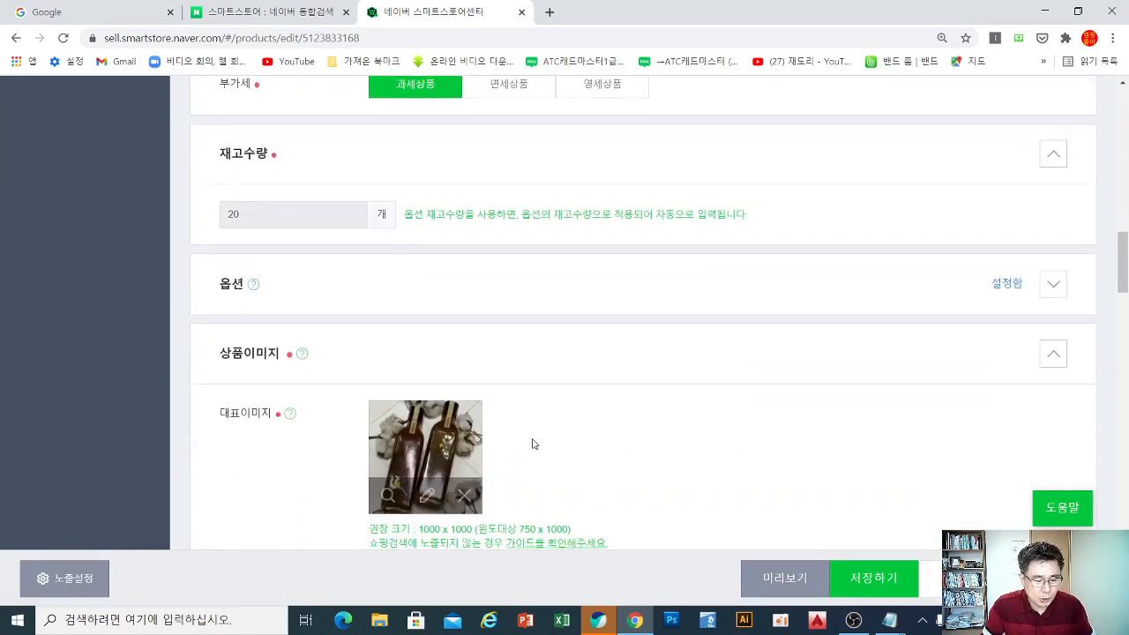
{"action": "left_click", "coordinate": [794, 289]}
{"action": "scroll", "coordinate": [435, 396], "scroll_direction": "down", "scroll_amount": 1}
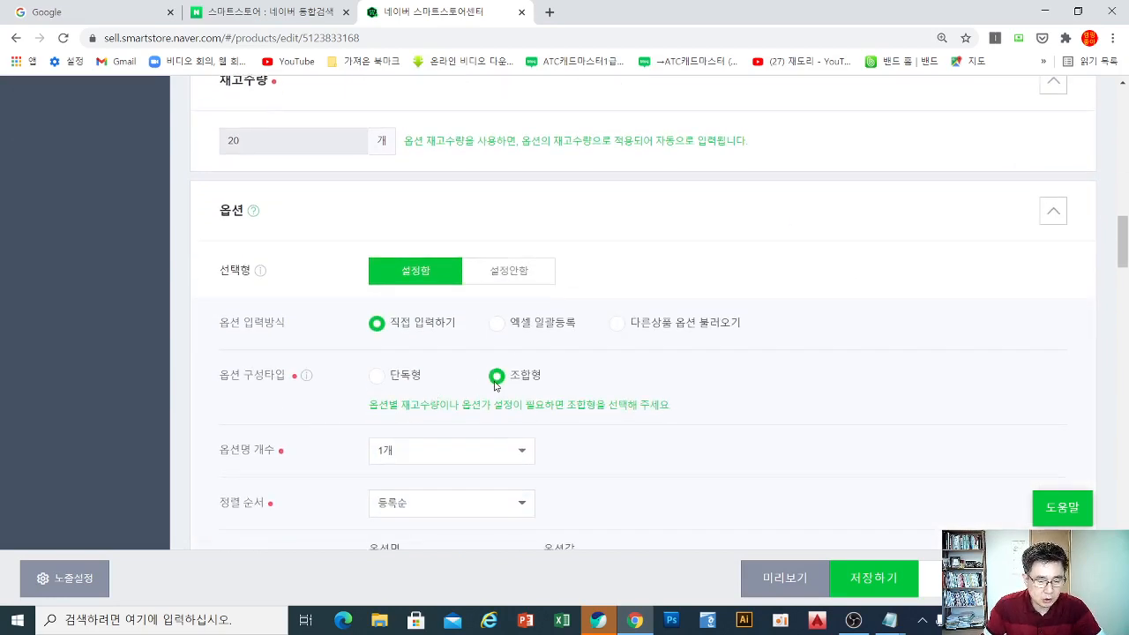
{"action": "left_click", "coordinate": [497, 376]}
{"action": "scroll", "coordinate": [495, 368], "scroll_direction": "down", "scroll_amount": 2}
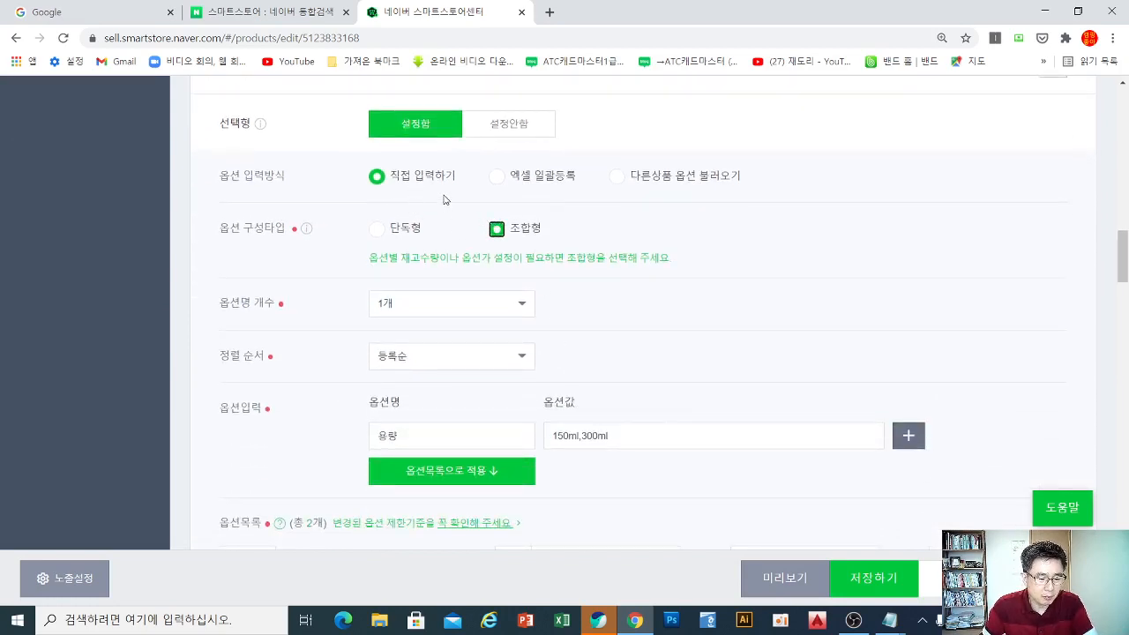
- Tick the chosen option settings from 설정함 to 등록순 in red and circle the option name and values, then clear the marks
{"action": "mouse_move", "coordinate": [364, 95]}
{"action": "left_mouse_down"}
{"action": "mouse_move", "coordinate": [392, 138]}
{"action": "mouse_move", "coordinate": [406, 101]}
{"action": "left_mouse_up"}
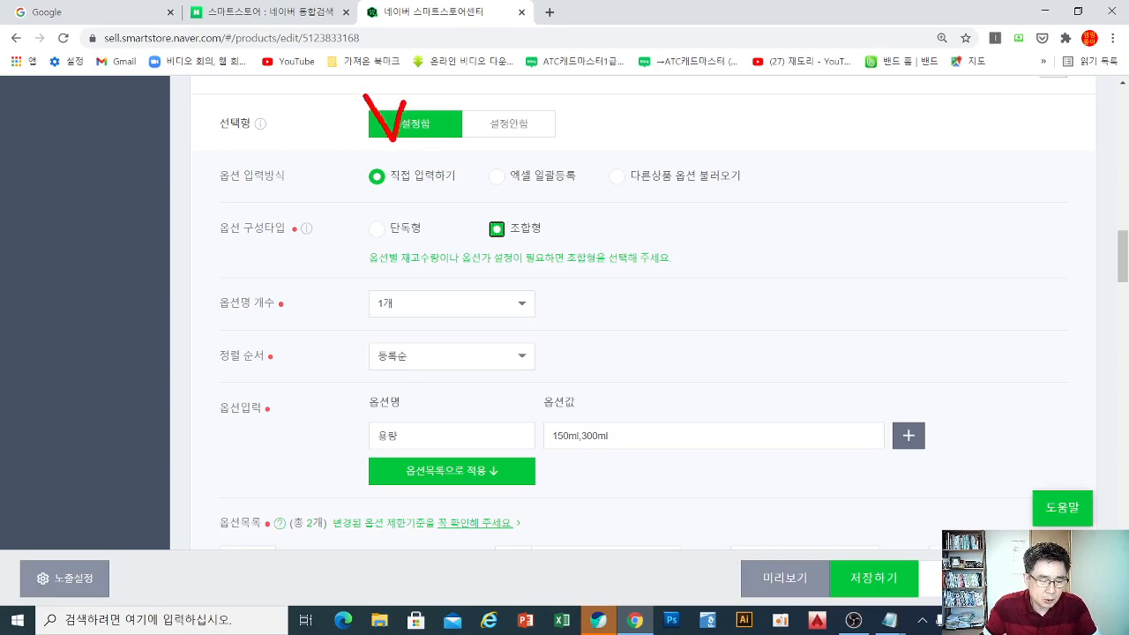
{"action": "mouse_move", "coordinate": [366, 160]}
{"action": "left_mouse_down"}
{"action": "mouse_move", "coordinate": [385, 187]}
{"action": "mouse_move", "coordinate": [405, 158]}
{"action": "left_mouse_up"}
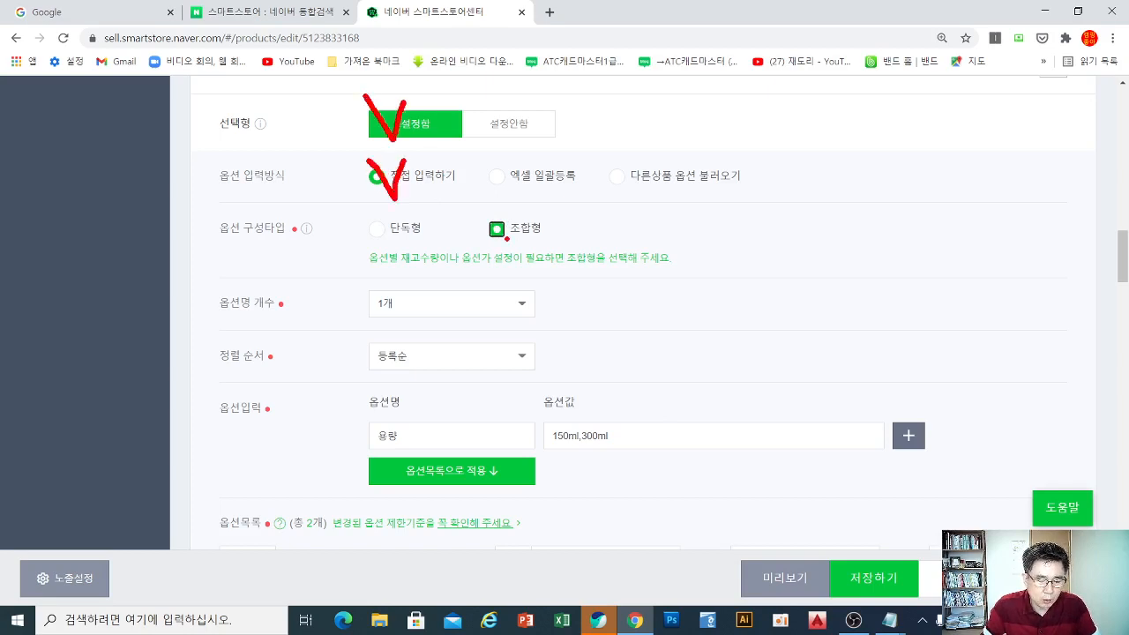
{"action": "mouse_move", "coordinate": [491, 211]}
{"action": "left_mouse_down"}
{"action": "mouse_move", "coordinate": [508, 248]}
{"action": "mouse_move", "coordinate": [526, 205]}
{"action": "left_mouse_up"}
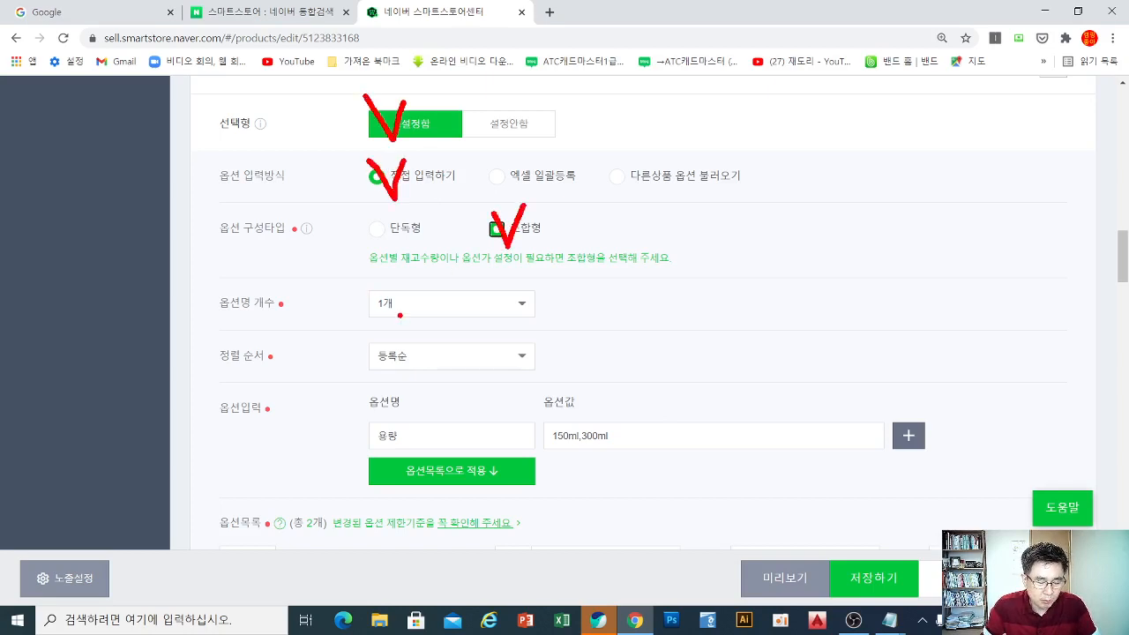
{"action": "mouse_move", "coordinate": [406, 285]}
{"action": "left_mouse_down"}
{"action": "mouse_move", "coordinate": [416, 315]}
{"action": "mouse_move", "coordinate": [432, 261]}
{"action": "left_mouse_up"}
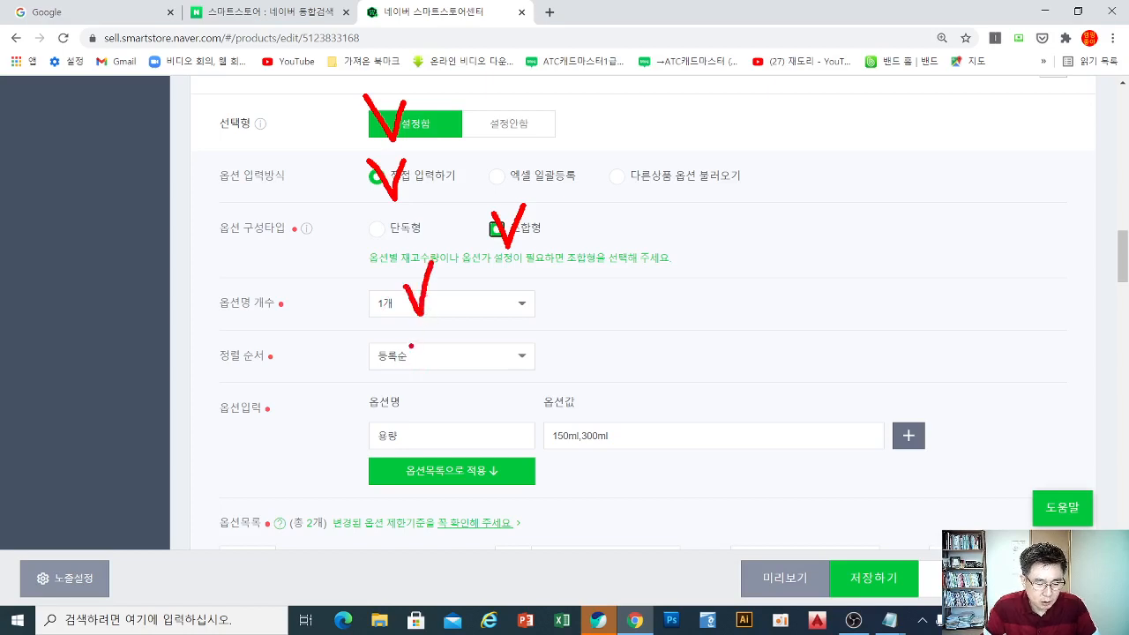
{"action": "mouse_move", "coordinate": [407, 345]}
{"action": "left_mouse_down"}
{"action": "mouse_move", "coordinate": [424, 375]}
{"action": "mouse_move", "coordinate": [439, 332]}
{"action": "left_mouse_up"}
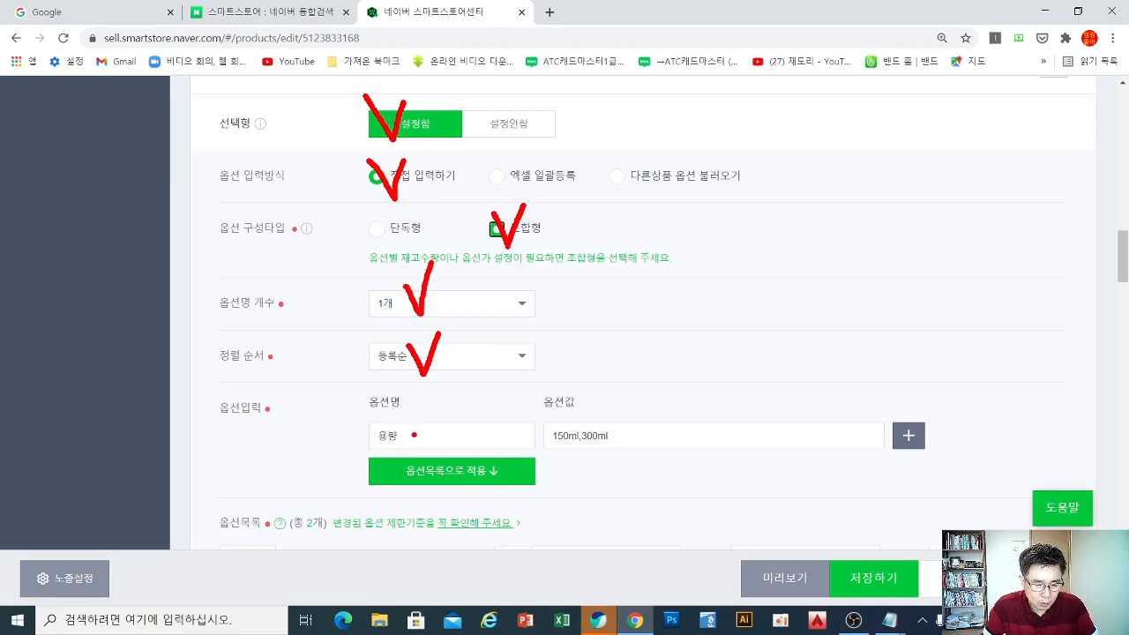
{"action": "mouse_move", "coordinate": [416, 454]}
{"action": "left_mouse_down"}
{"action": "mouse_move", "coordinate": [375, 416]}
{"action": "mouse_move", "coordinate": [408, 455]}
{"action": "left_mouse_up"}
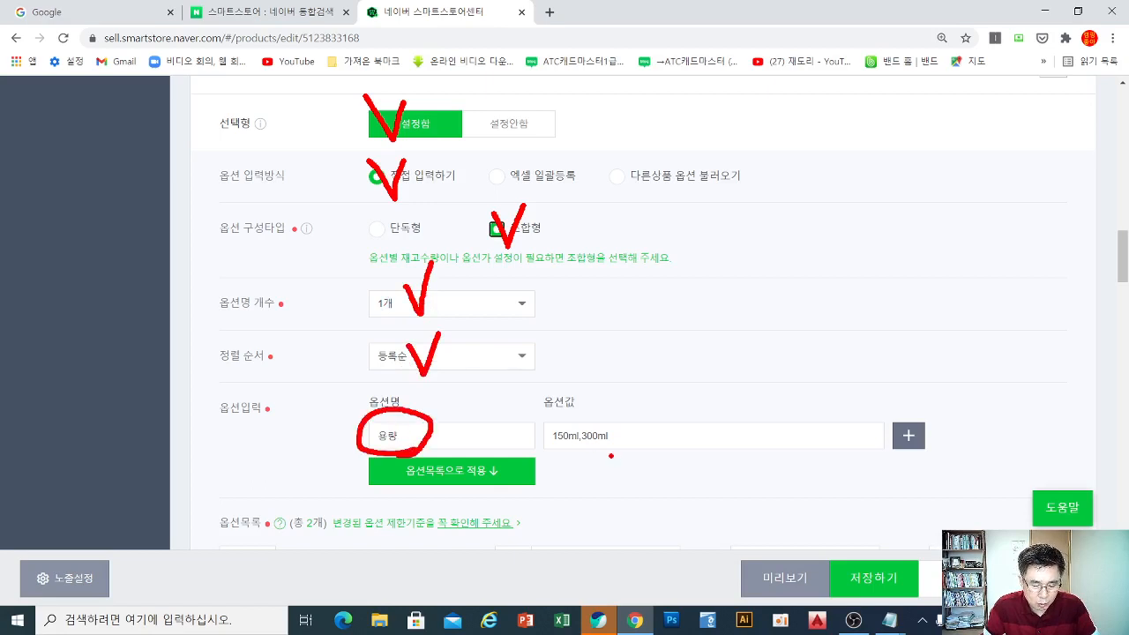
{"action": "mouse_move", "coordinate": [610, 456]}
{"action": "left_mouse_down"}
{"action": "mouse_move", "coordinate": [593, 409]}
{"action": "mouse_move", "coordinate": [617, 454]}
{"action": "left_mouse_up"}
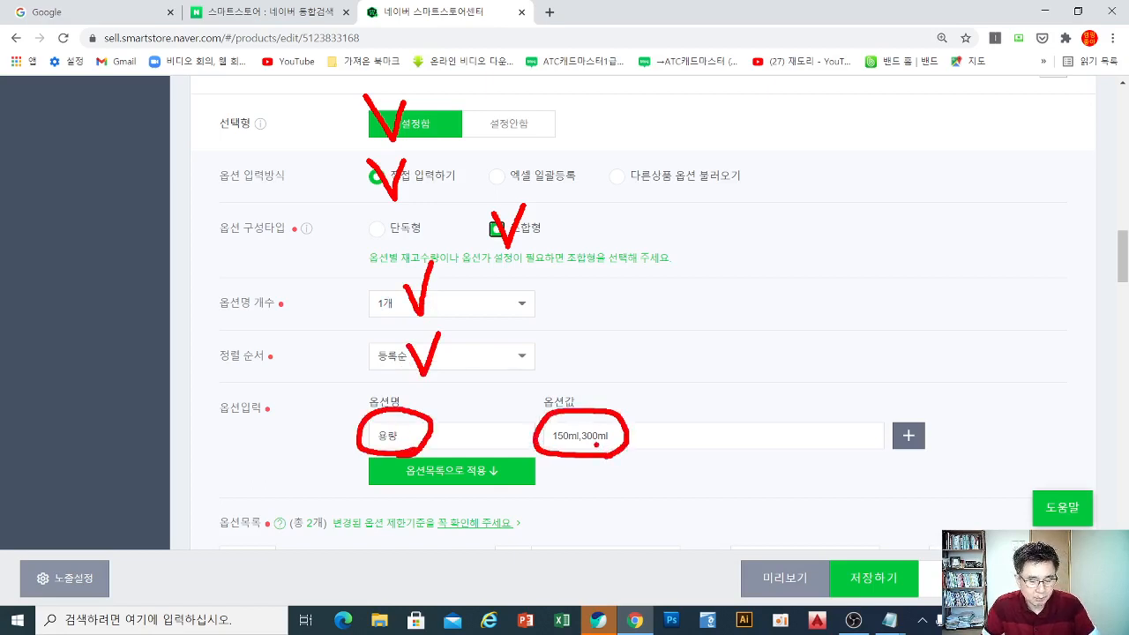
{"action": "key", "text": "Escape"}
- Clear the 옵션명 field and re-enter 용량 as the option name
{"action": "left_click", "coordinate": [427, 437]}
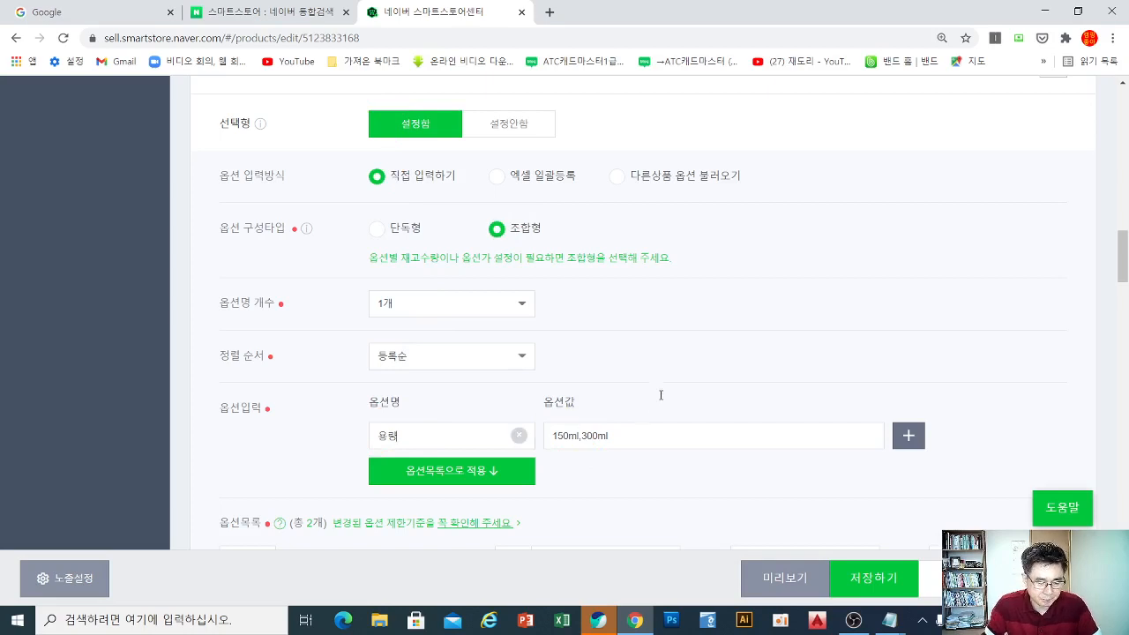
{"action": "key", "text": "ctrl+a"}
{"action": "key", "text": "BackSpace"}
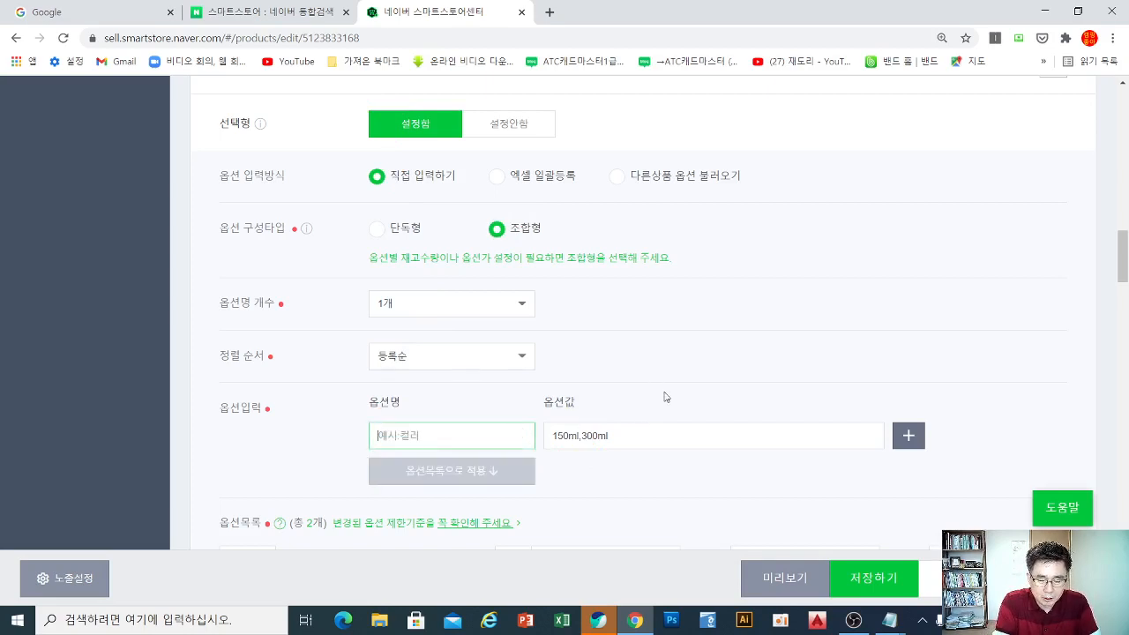
{"action": "type", "text": "용량"}
{"action": "key", "text": "Tab"}
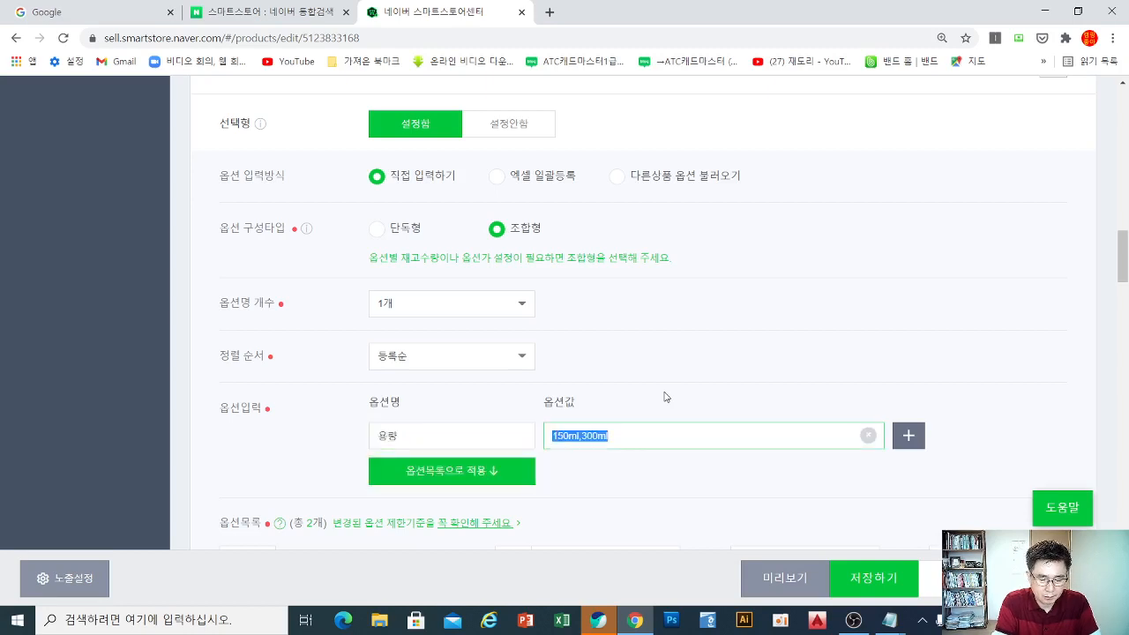
- Replace the option values for 용량 with 100ml,150ml,300ml
{"action": "scroll", "coordinate": [641, 440], "scroll_direction": "down", "scroll_amount": 1}
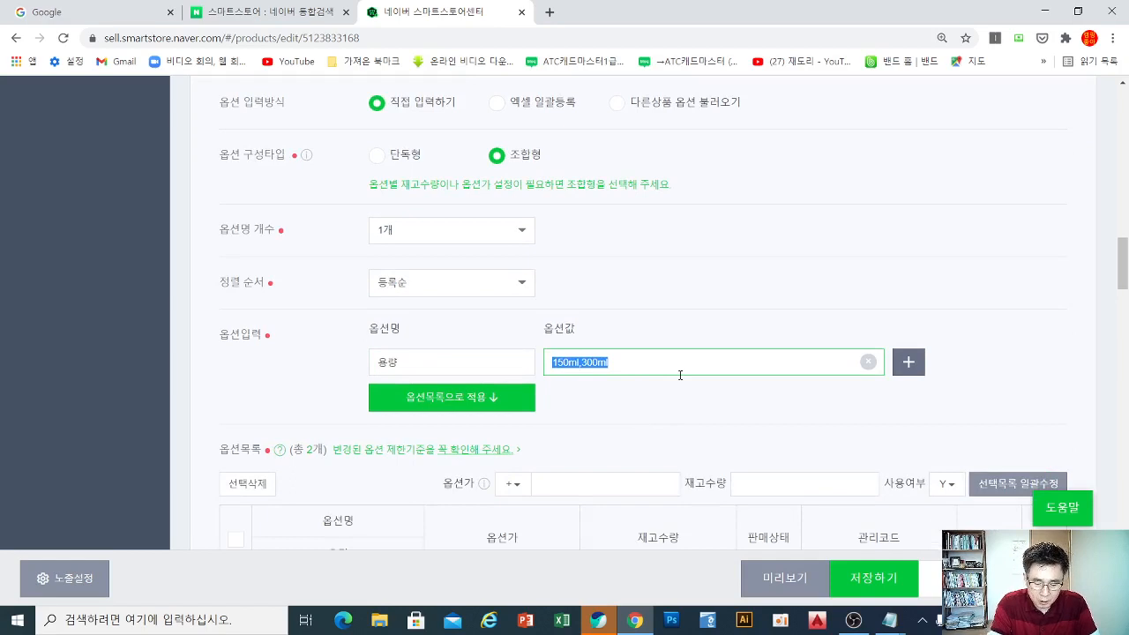
{"action": "key", "text": "BackSpace"}
{"action": "type", "text": "100"}
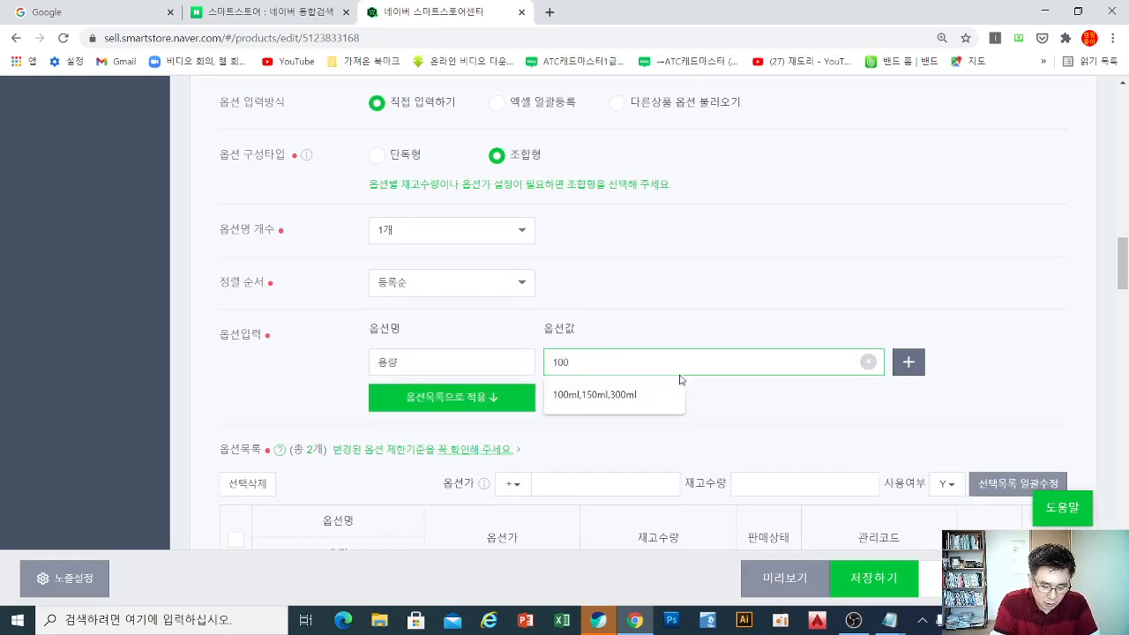
{"action": "type", "text": "ㅡ"}
{"action": "key", "text": "BackSpace"}
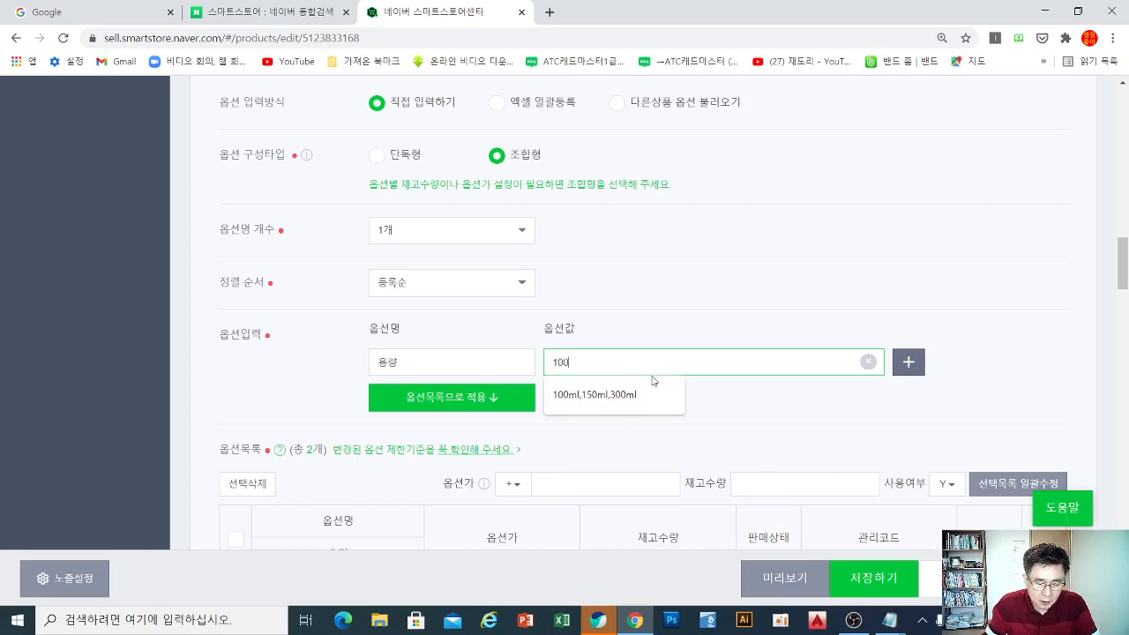
{"action": "left_click", "coordinate": [630, 397]}
- Zoom in on the option entry, circle the option name 용량 and mark the option values in red
{"action": "left_click", "coordinate": [700, 412]}
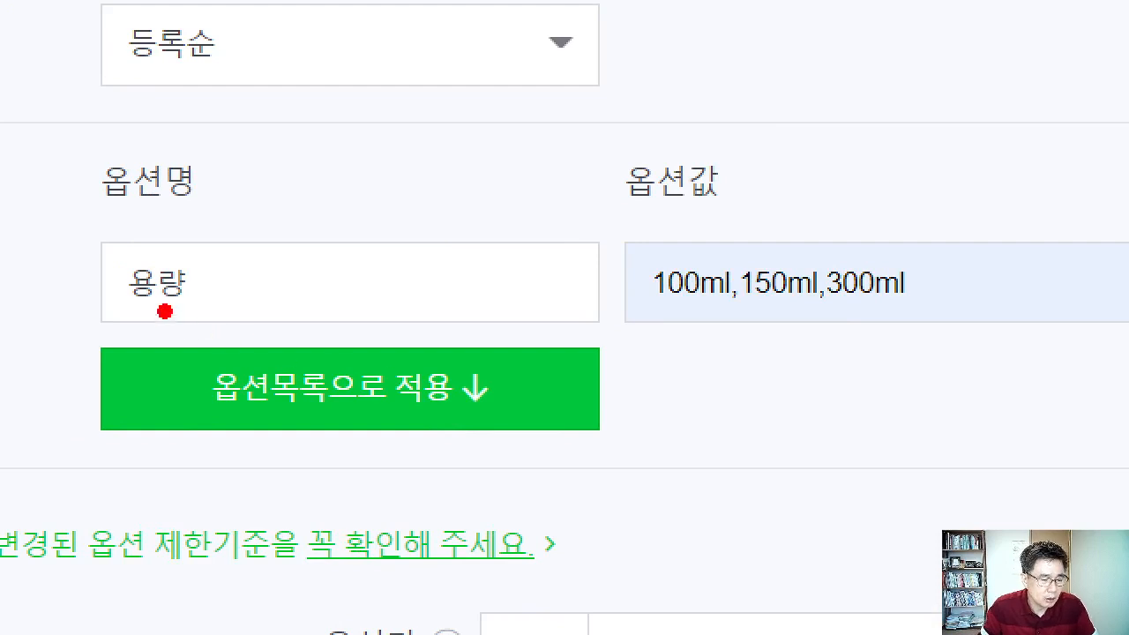
{"action": "mouse_move", "coordinate": [160, 238]}
{"action": "left_mouse_down"}
{"action": "mouse_move", "coordinate": [108, 226]}
{"action": "mouse_move", "coordinate": [181, 337]}
{"action": "mouse_move", "coordinate": [216, 223]}
{"action": "mouse_move", "coordinate": [125, 213]}
{"action": "left_mouse_up"}
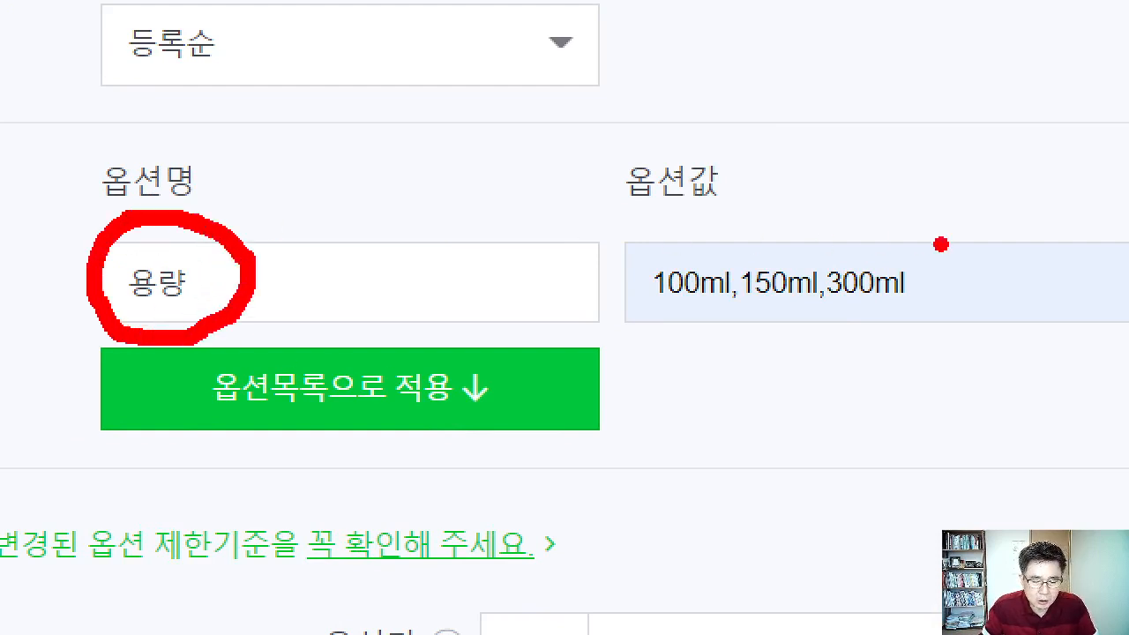
{"action": "mouse_move", "coordinate": [723, 220]}
{"action": "left_mouse_down"}
{"action": "mouse_move", "coordinate": [677, 221]}
{"action": "mouse_move", "coordinate": [587, 280]}
{"action": "mouse_move", "coordinate": [651, 336]}
{"action": "mouse_move", "coordinate": [826, 336]}
{"action": "mouse_move", "coordinate": [952, 304]}
{"action": "mouse_move", "coordinate": [927, 236]}
{"action": "mouse_move", "coordinate": [825, 216]}
{"action": "mouse_move", "coordinate": [718, 213]}
{"action": "left_mouse_up"}
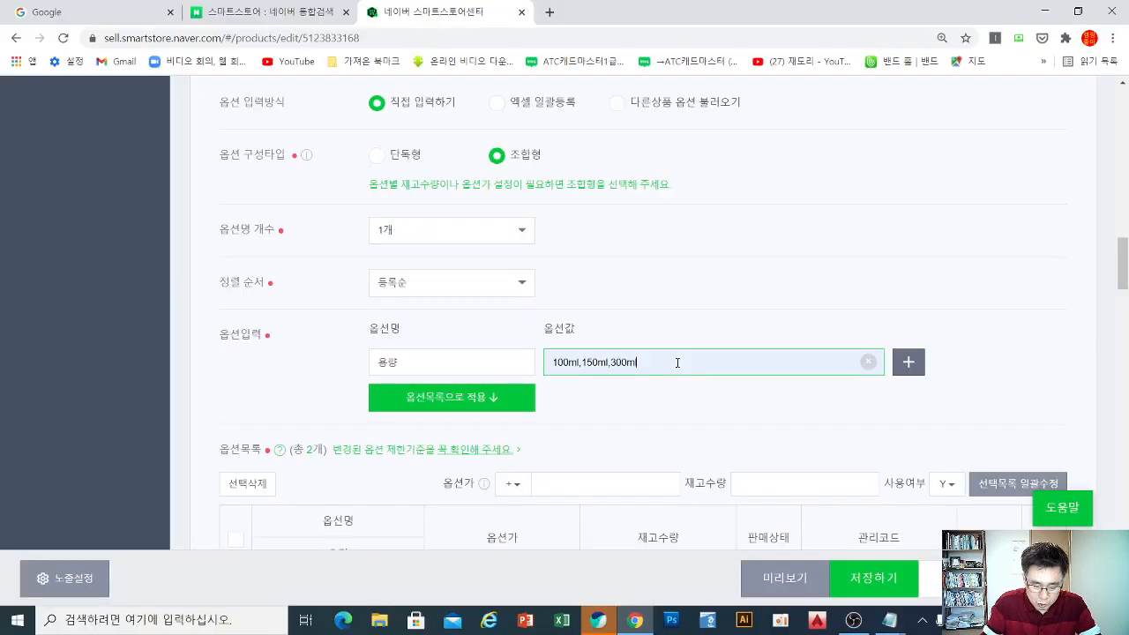
- Add 500ml to the 용량 option values so they read 100ml,150ml,300ml,500ml
{"action": "left_click", "coordinate": [1026, 284]}
{"action": "type", "text": ","}
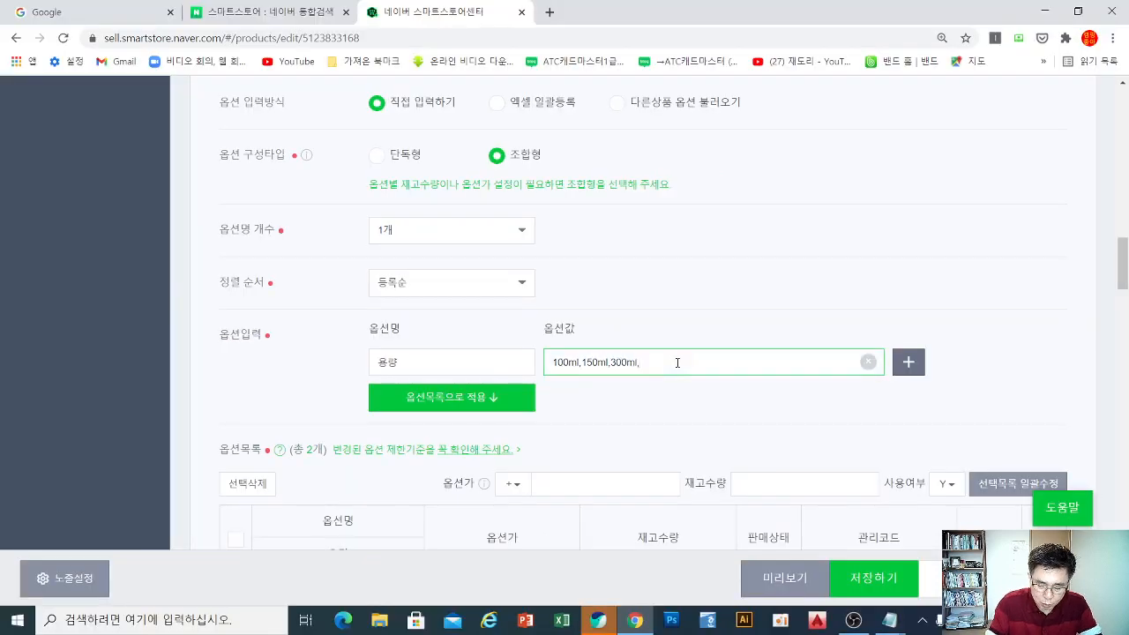
{"action": "type", "text": "500ㅡ"}
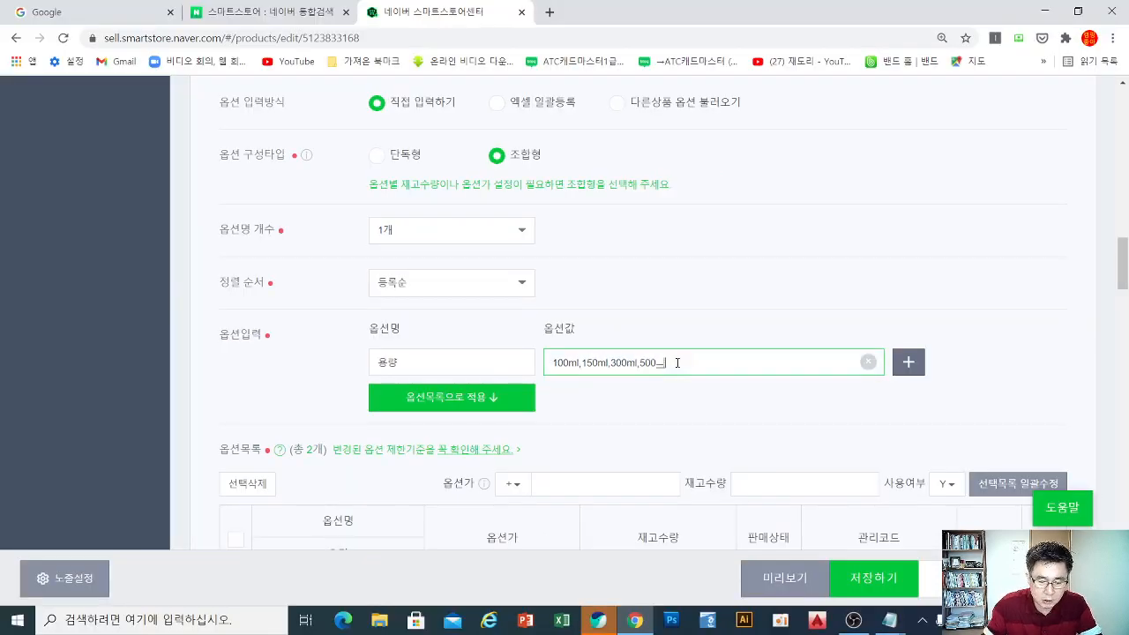
{"action": "key", "text": "BackSpace"}
{"action": "key", "text": "Hangul"}
{"action": "type", "text": "ml"}
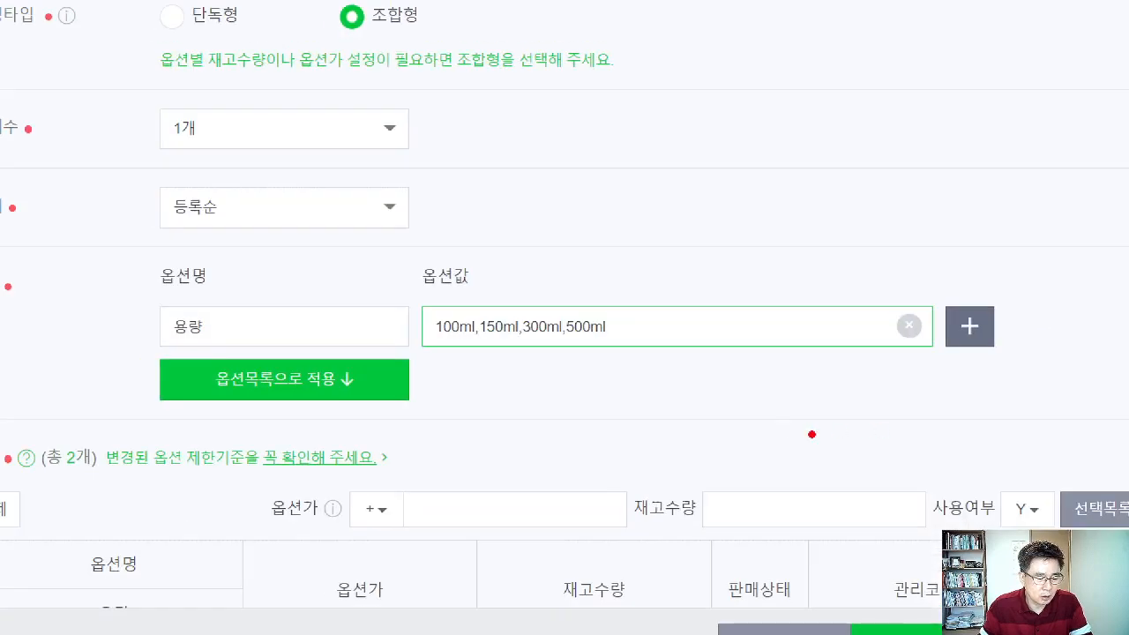
- Circle the option name 용량 and underline its option values in red, then clear the marks
{"action": "mouse_move", "coordinate": [251, 344]}
{"action": "left_mouse_down"}
{"action": "mouse_move", "coordinate": [148, 337]}
{"action": "mouse_move", "coordinate": [246, 342]}
{"action": "left_mouse_up"}
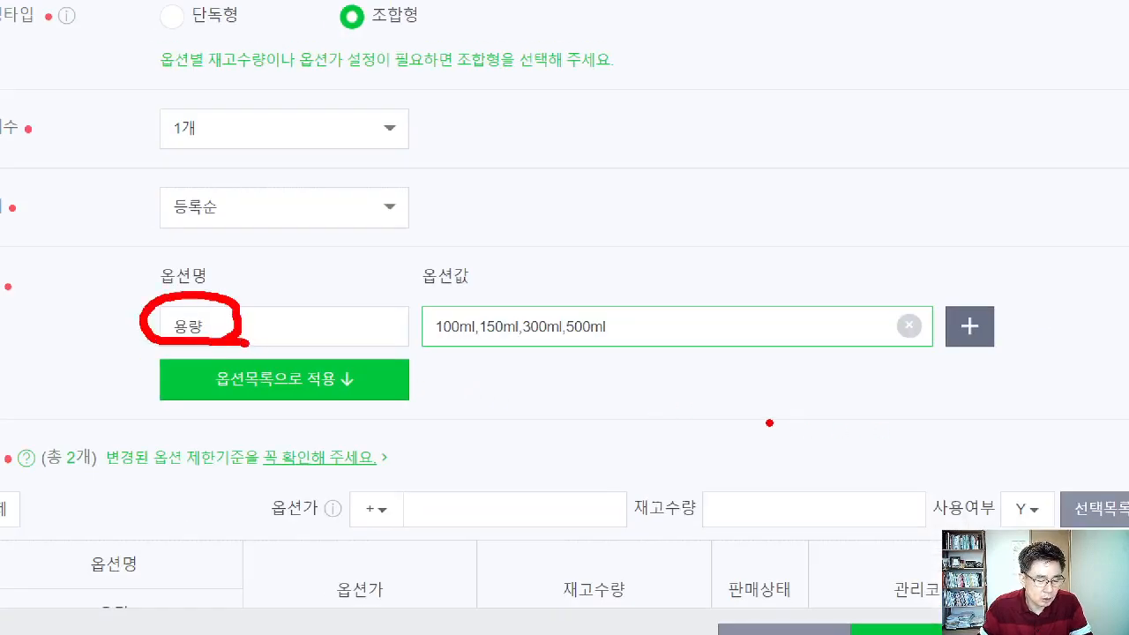
{"action": "left_click_drag", "start_coordinate": [416, 352], "coordinate": [643, 351]}
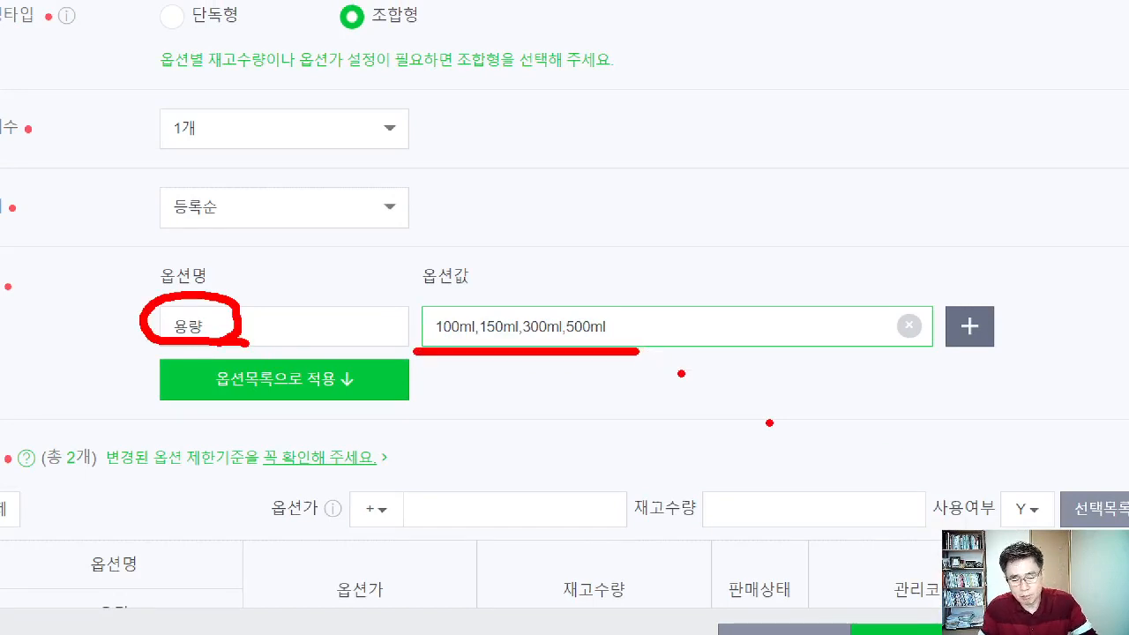
{"action": "key", "text": "Escape"}
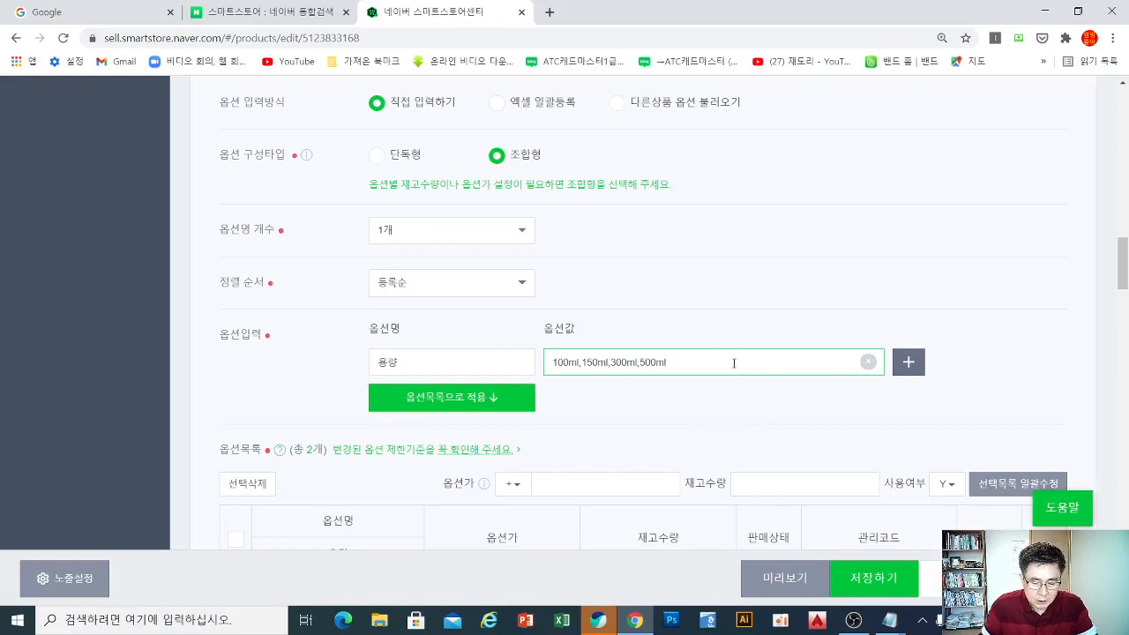
- Copy the option values 100ml,150ml,300ml,500ml and paste them into the Notepad note, one blank line below 3. 상품명정하기
{"action": "left_click_drag", "start_coordinate": [733, 361], "coordinate": [499, 368]}
{"action": "key", "text": "ctrl+c"}
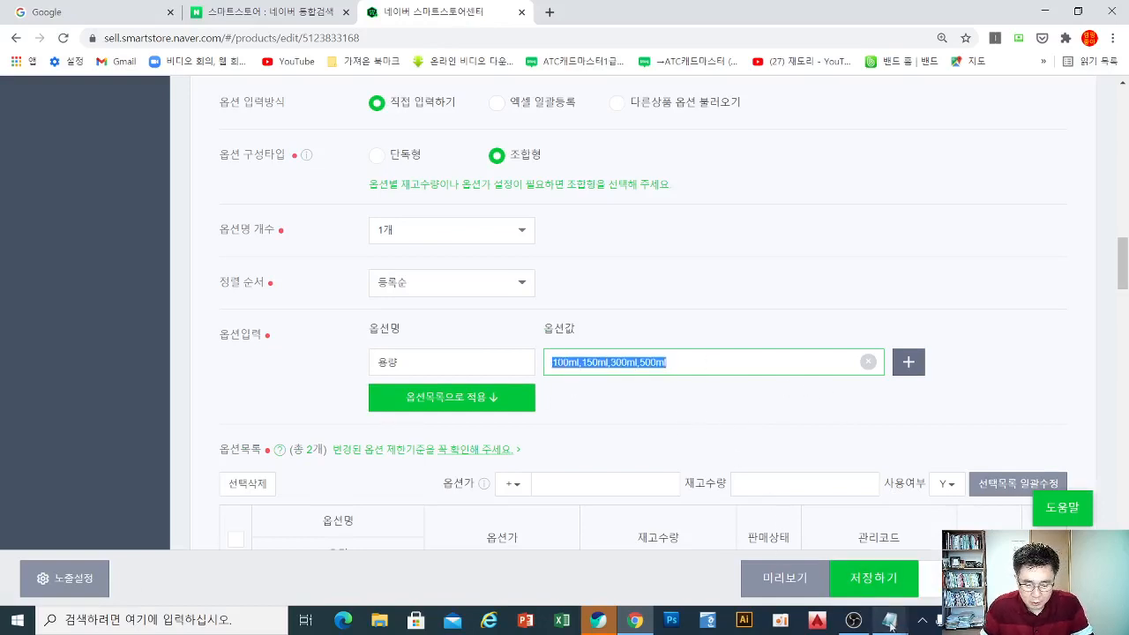
{"action": "left_click", "coordinate": [889, 620]}
{"action": "left_click", "coordinate": [812, 576]}
{"action": "left_click", "coordinate": [193, 409]}
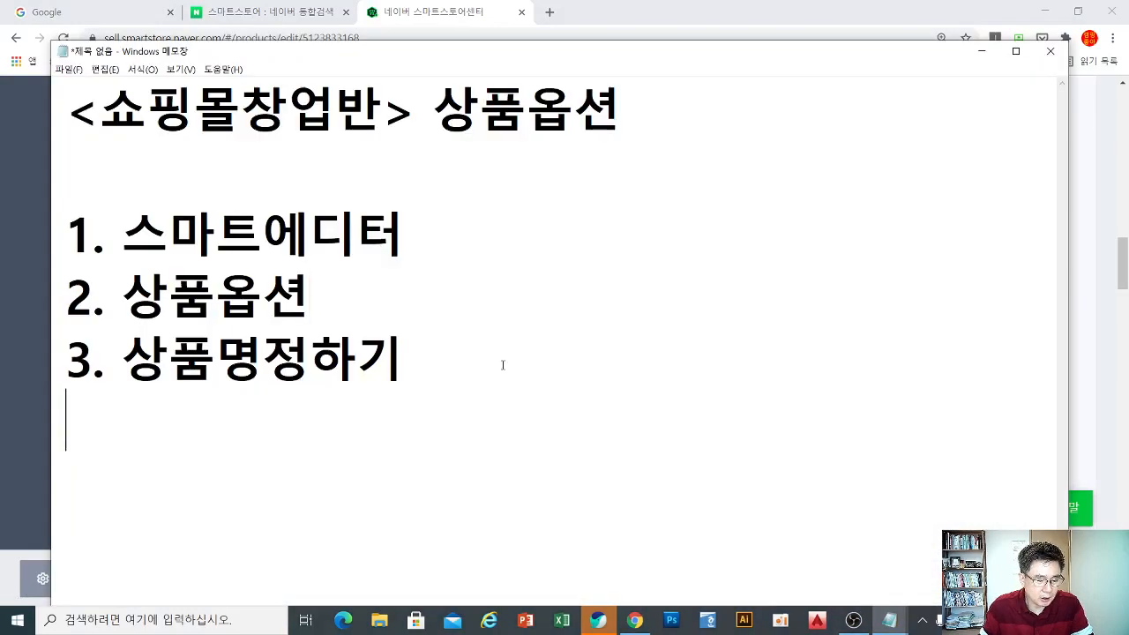
{"action": "left_click", "coordinate": [502, 365]}
{"action": "key", "text": "Return"}
{"action": "key", "text": "Return"}
{"action": "key", "text": "ctrl+v"}
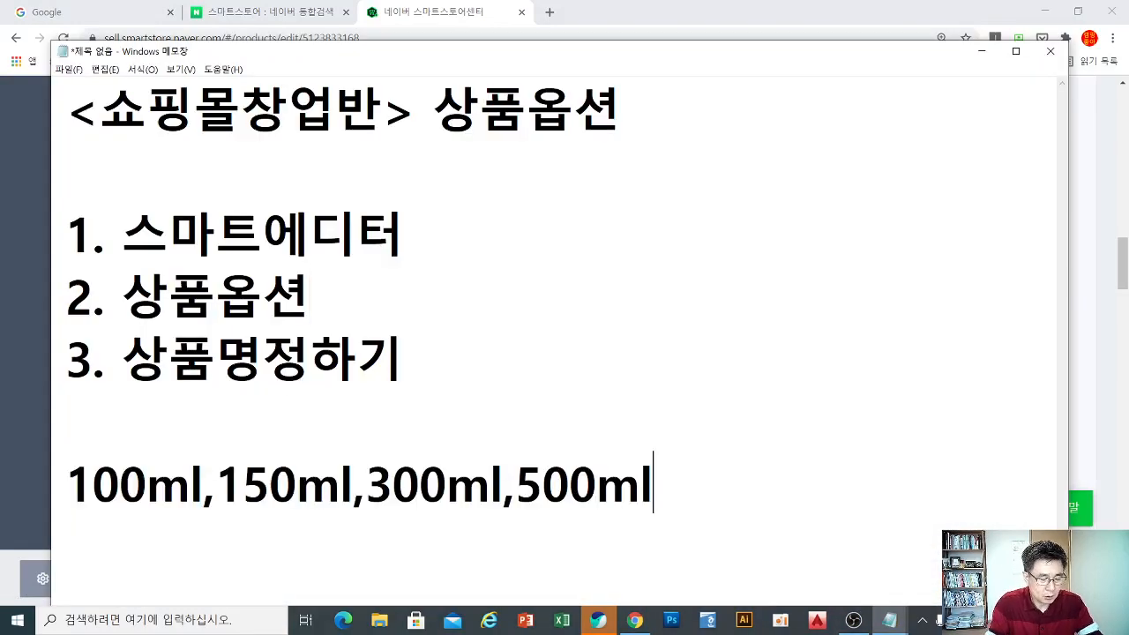
- Replace the commas between the pasted volumes with line breaks so 100ml, 150ml, 300ml and 500ml each have their own line
{"action": "left_click_drag", "start_coordinate": [217, 490], "coordinate": [202, 490]}
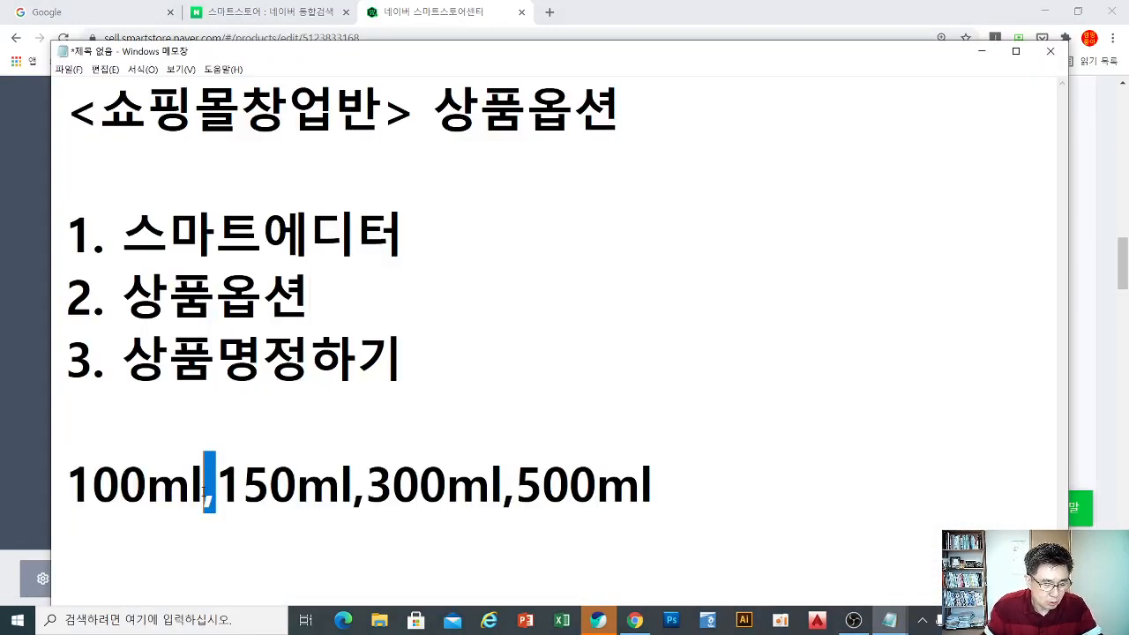
{"action": "key", "text": "BackSpace"}
{"action": "key", "text": "Return"}
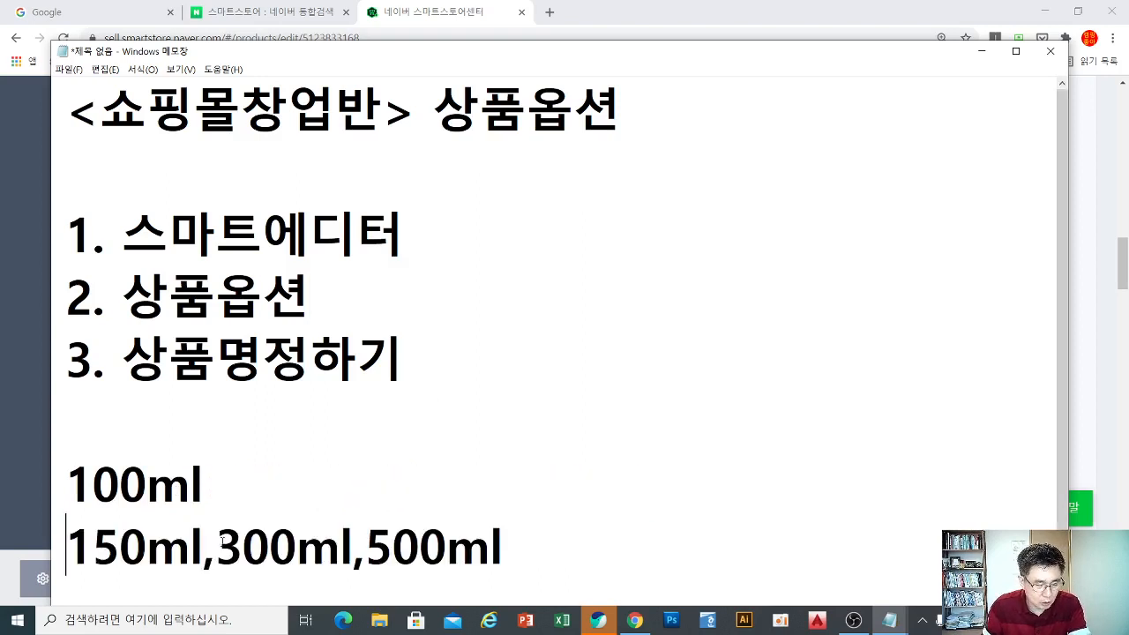
{"action": "left_click_drag", "start_coordinate": [222, 540], "coordinate": [204, 546]}
{"action": "key", "text": "BackSpace"}
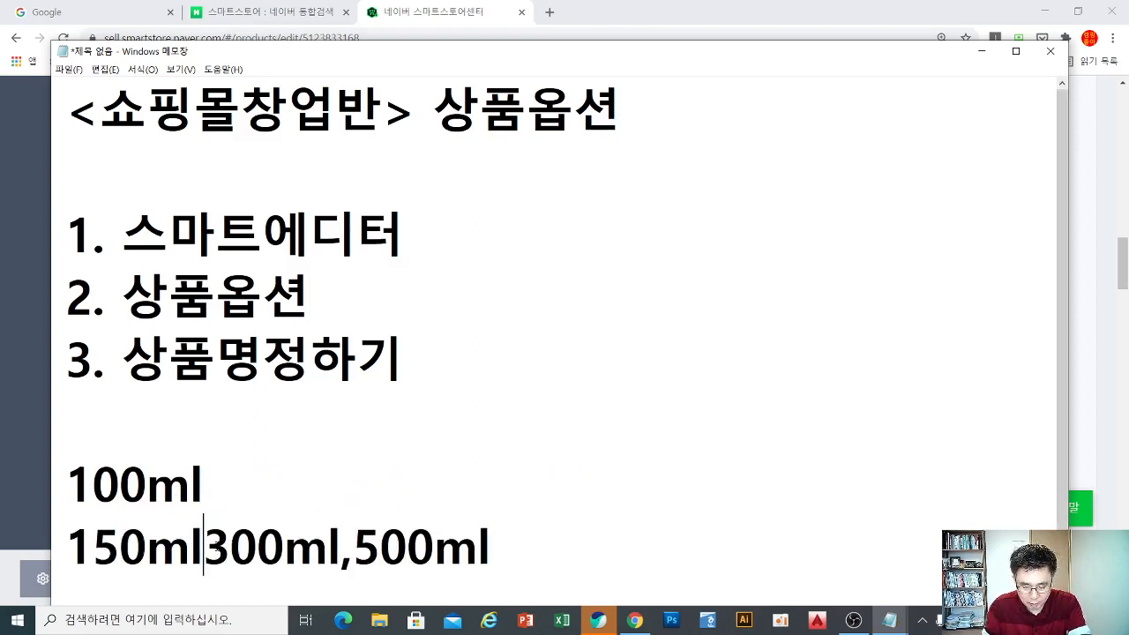
{"action": "key", "text": "Return"}
{"action": "left_click_drag", "start_coordinate": [217, 547], "coordinate": [203, 546]}
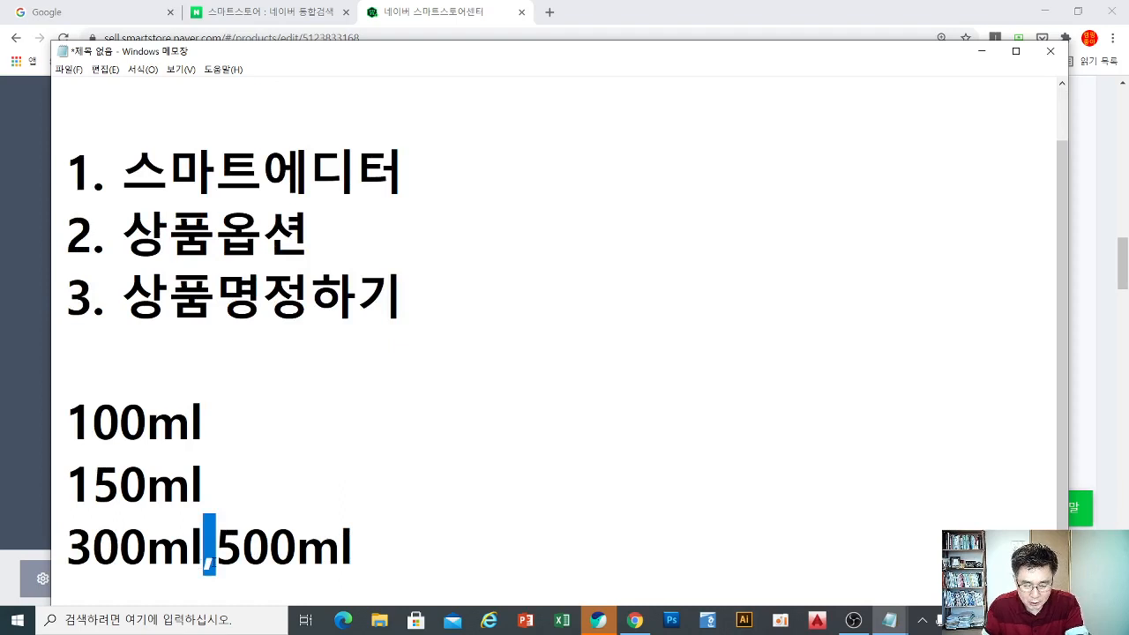
{"action": "key", "text": "BackSpace"}
{"action": "key", "text": "Return"}
- Indent the four volume lines, 100ml to 500ml, by the same number of spaces
{"action": "left_click", "coordinate": [66, 359]}
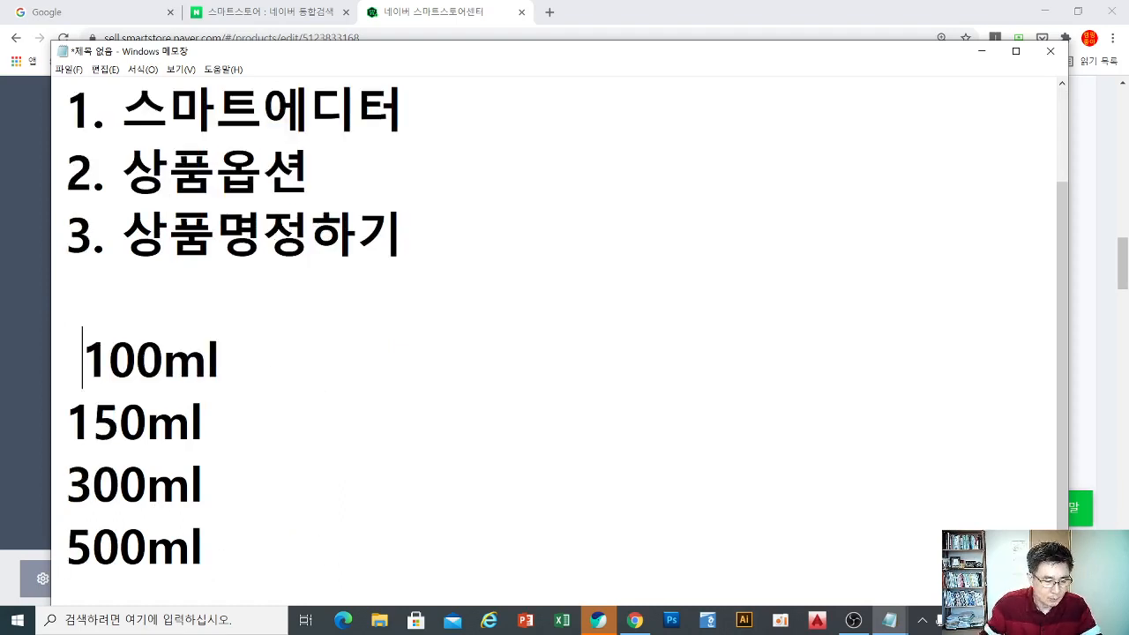
{"action": "left_click", "coordinate": [65, 426]}
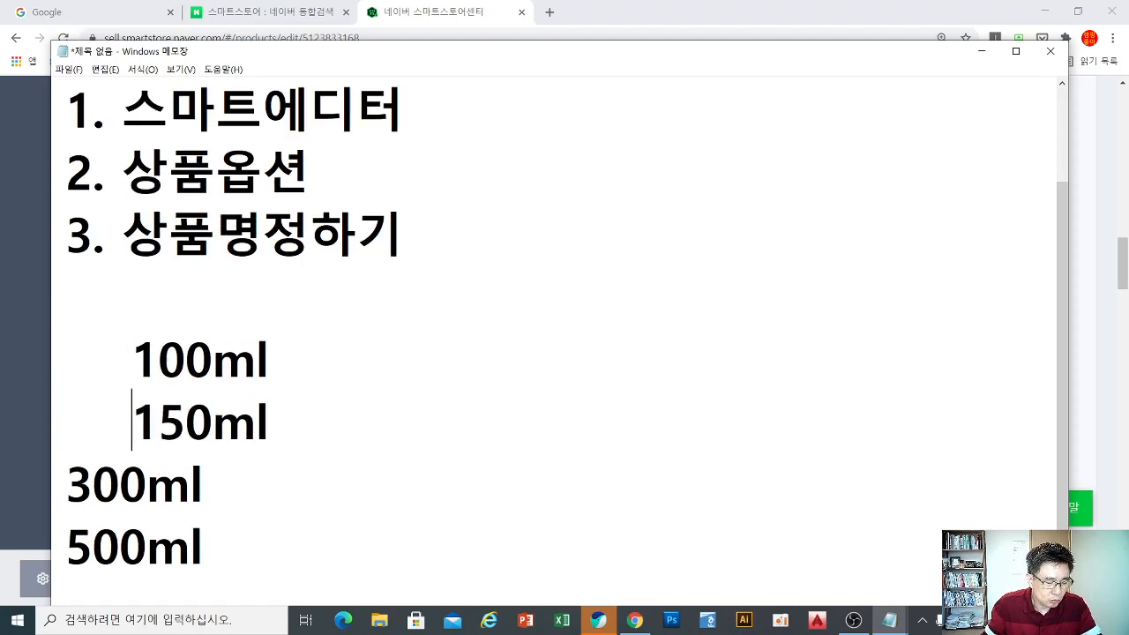
{"action": "left_click", "coordinate": [64, 485]}
{"action": "key", "text": "Down"}
{"action": "key", "text": "Home"}
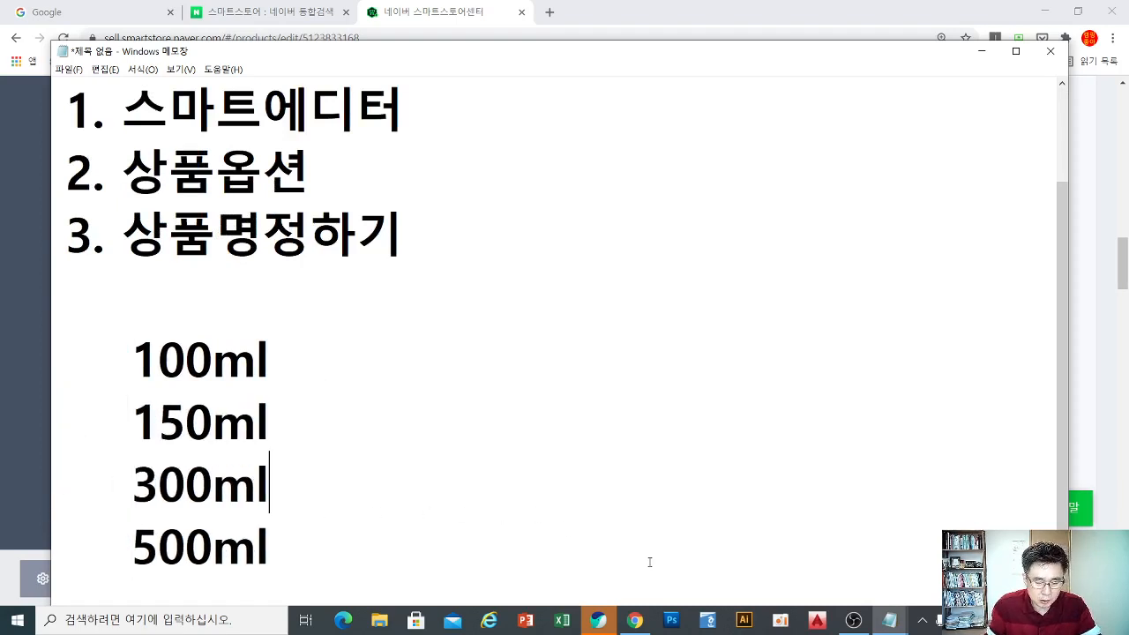
- Switch back to Chrome and set the product's 판매가 to 100,000 won
{"action": "left_click", "coordinate": [642, 623]}
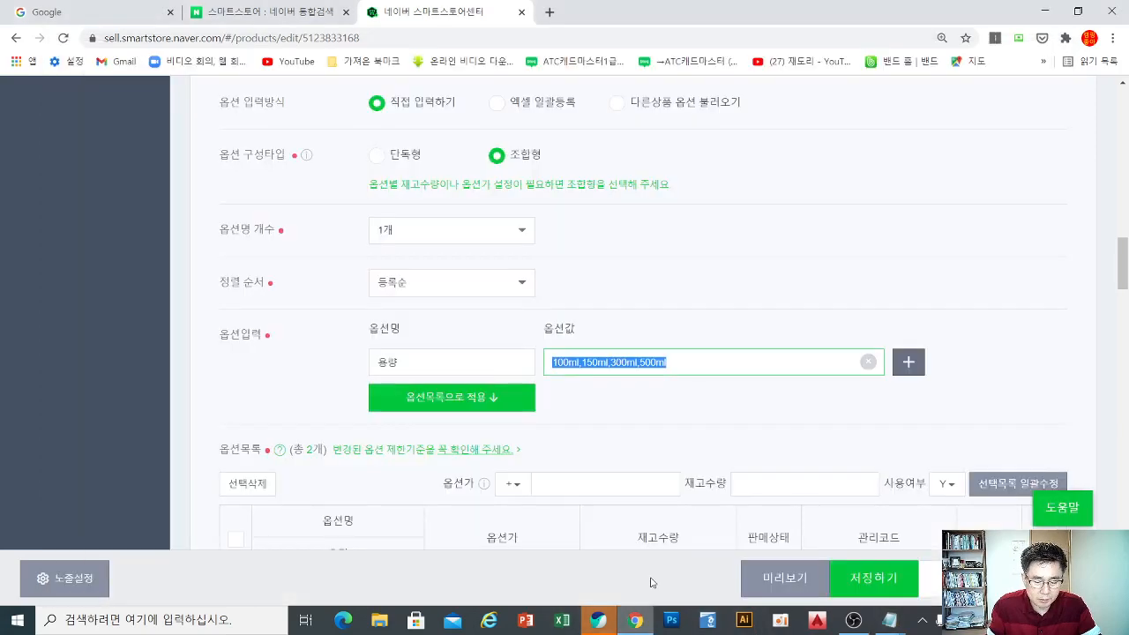
{"action": "scroll", "coordinate": [422, 265], "scroll_direction": "up", "scroll_amount": 3}
{"action": "scroll", "coordinate": [353, 256], "scroll_direction": "up", "scroll_amount": 1}
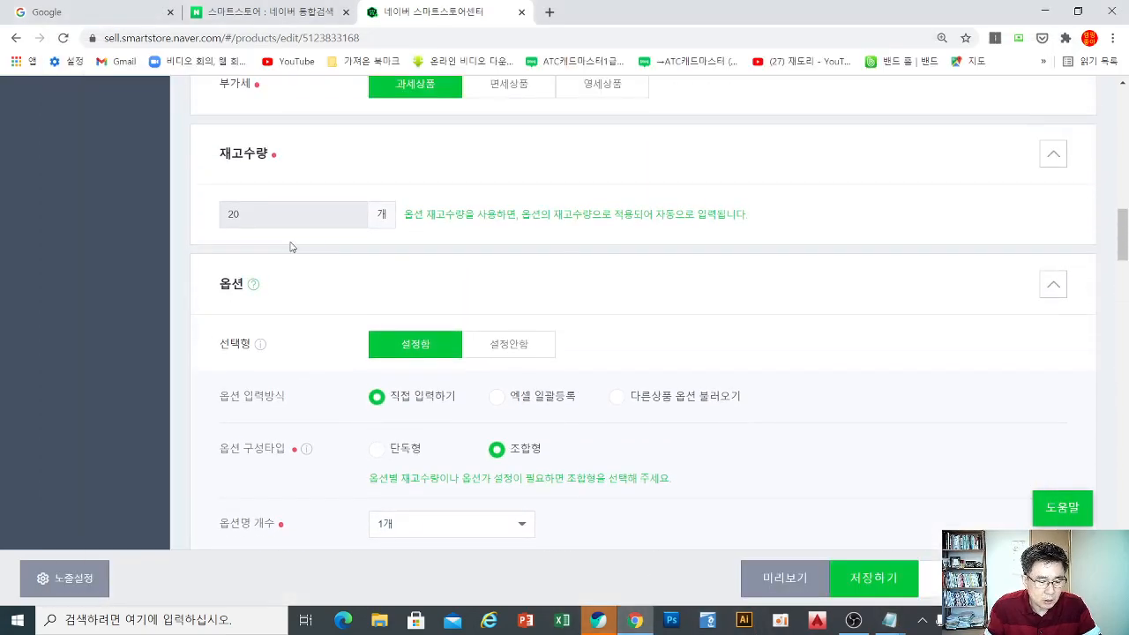
{"action": "scroll", "coordinate": [460, 196], "scroll_direction": "up", "scroll_amount": 1}
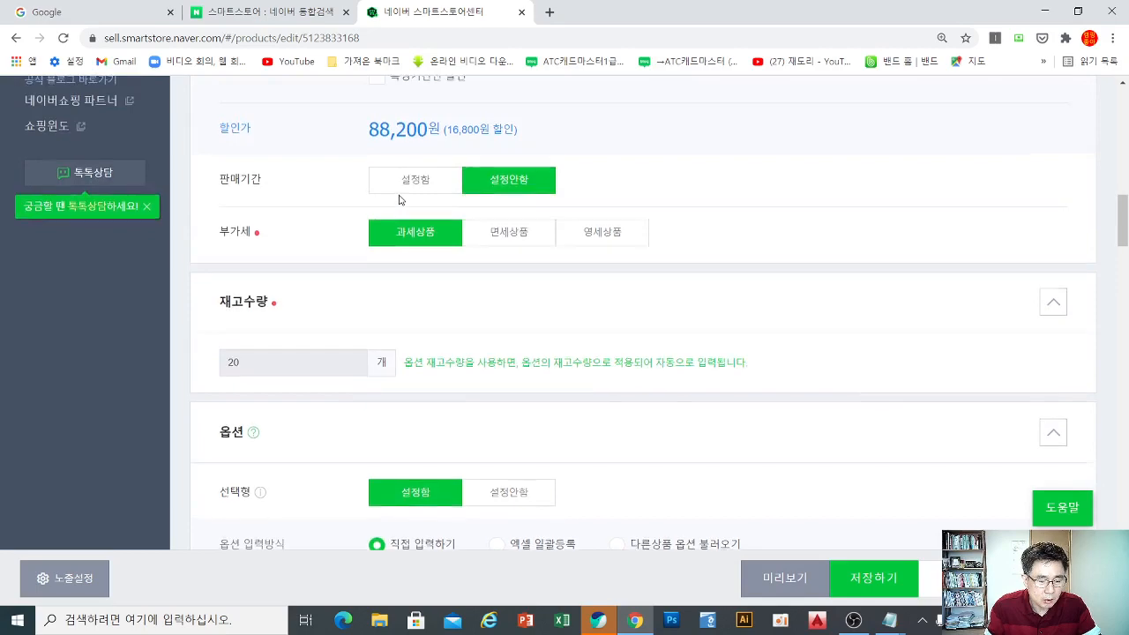
{"action": "scroll", "coordinate": [397, 198], "scroll_direction": "up", "scroll_amount": 1}
{"action": "scroll", "coordinate": [423, 189], "scroll_direction": "up", "scroll_amount": 4}
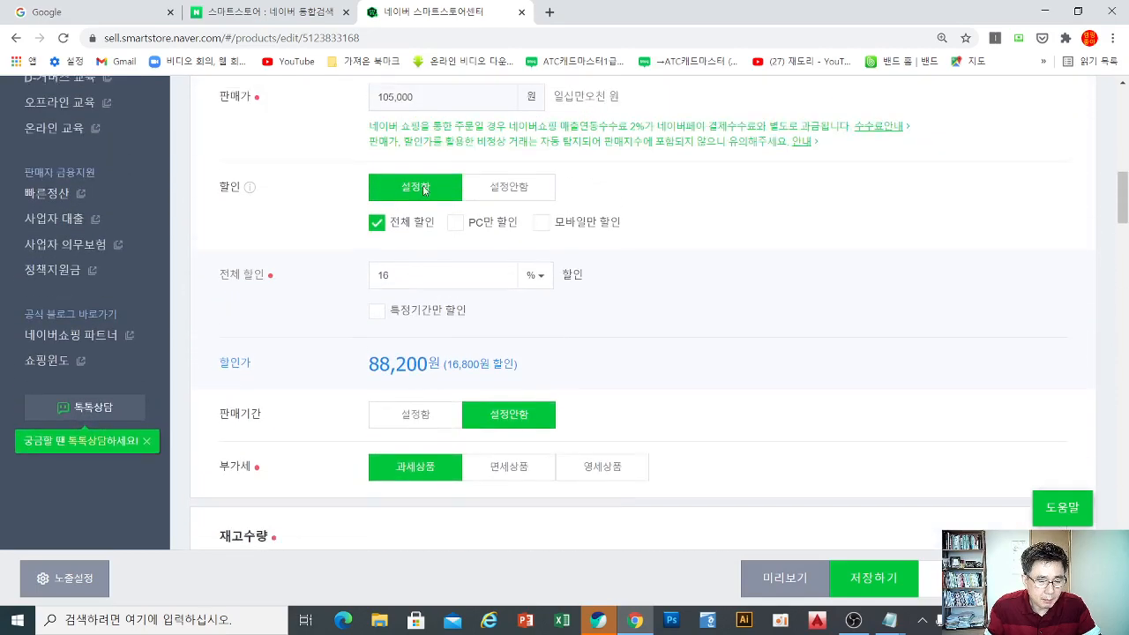
{"action": "left_click_drag", "start_coordinate": [441, 303], "coordinate": [362, 304]}
{"action": "left_click", "coordinate": [807, 412]}
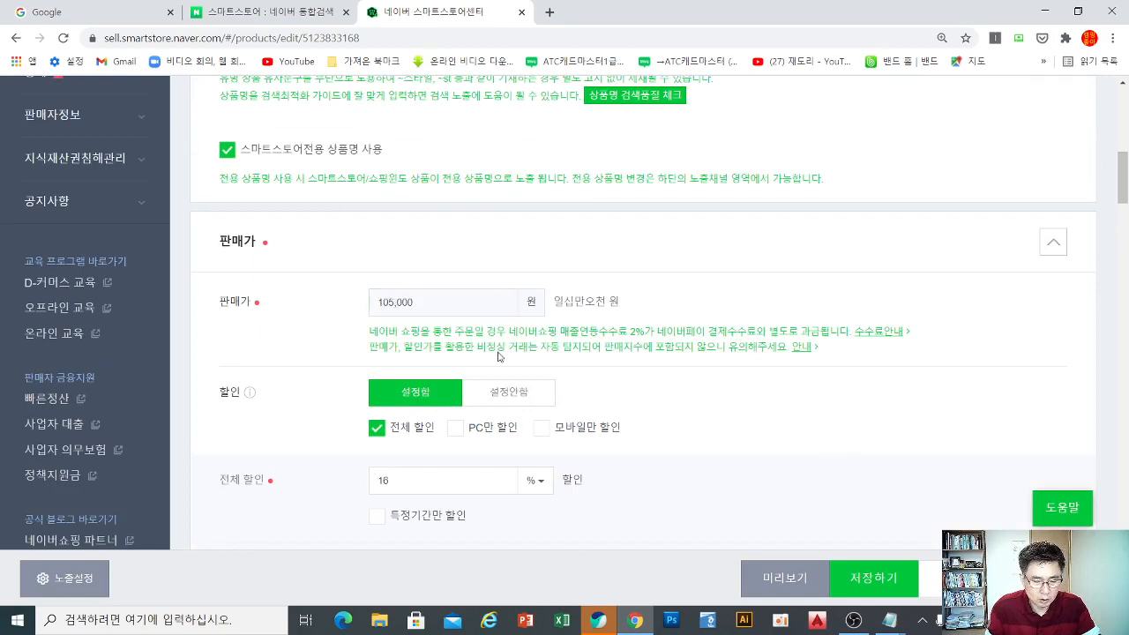
{"action": "left_click", "coordinate": [434, 297]}
{"action": "key", "text": "ctrl+a"}
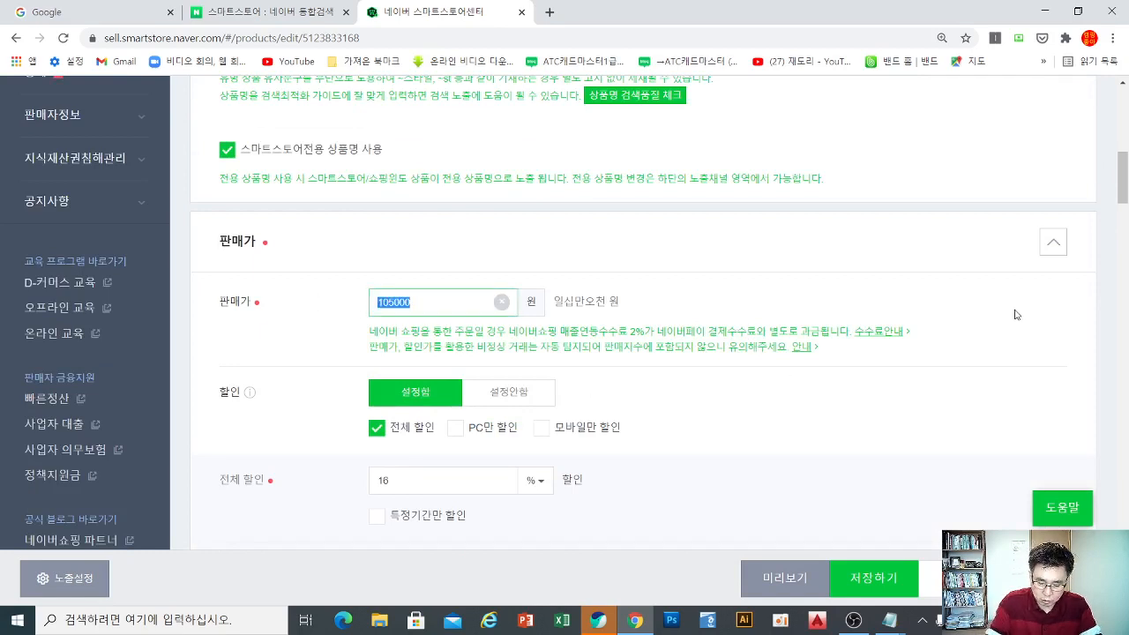
{"action": "type", "text": "100,00"}
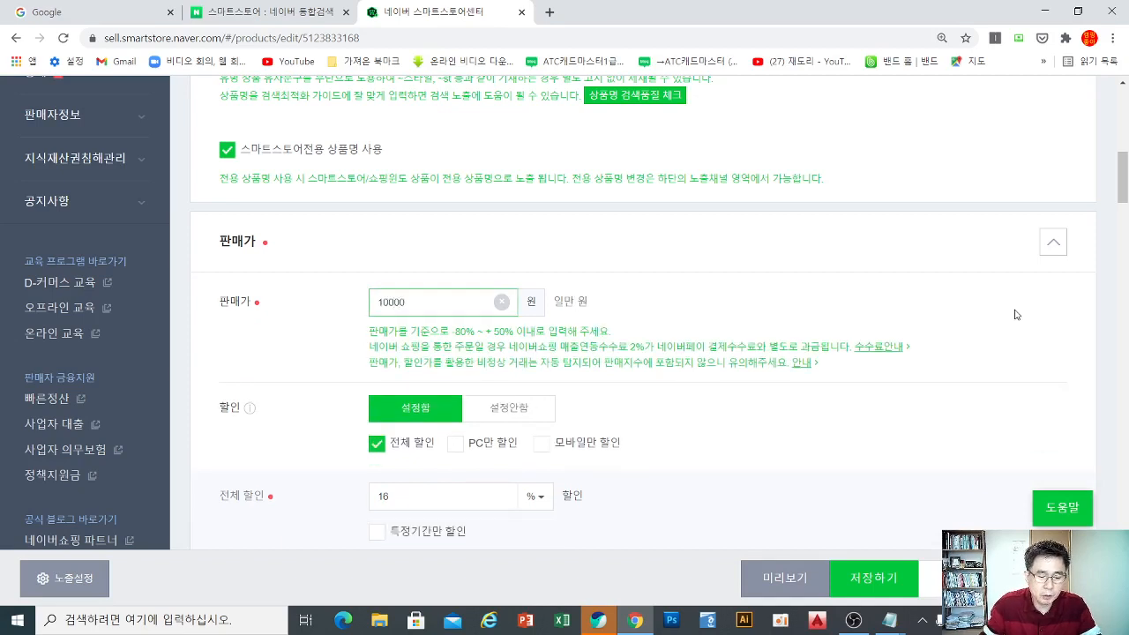
{"action": "type", "text": "0"}
{"action": "left_click", "coordinate": [818, 267]}
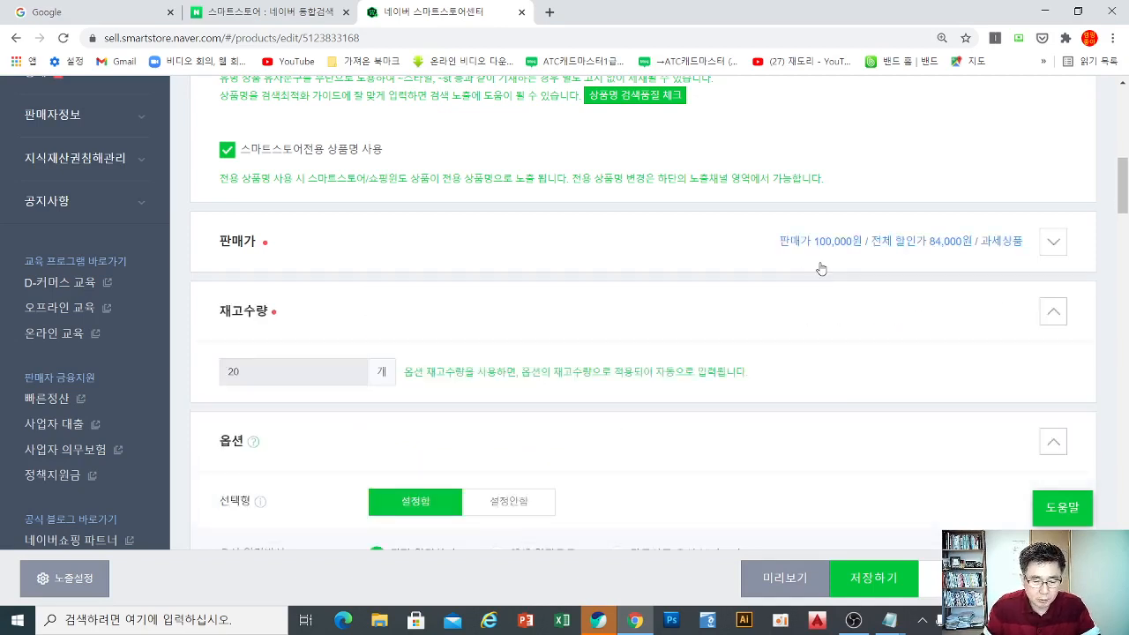
{"action": "left_click", "coordinate": [809, 265]}
- Set the product's 할인 to 설정안함 in the 판매가 section
{"action": "scroll", "coordinate": [681, 403], "scroll_direction": "down", "scroll_amount": 3}
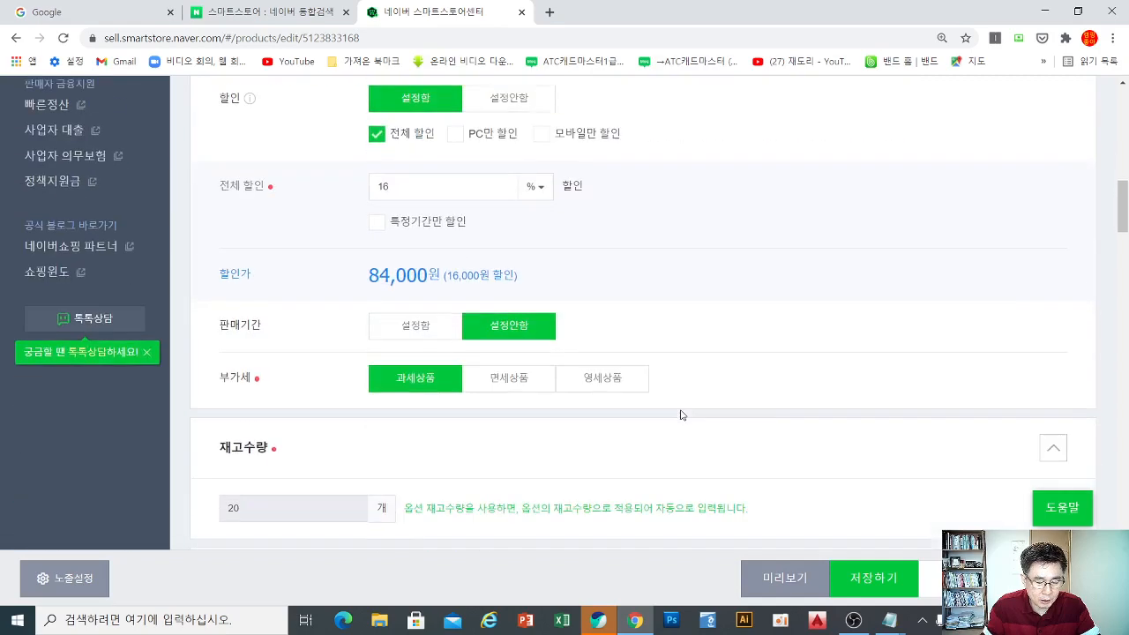
{"action": "scroll", "coordinate": [681, 414], "scroll_direction": "down", "scroll_amount": 5}
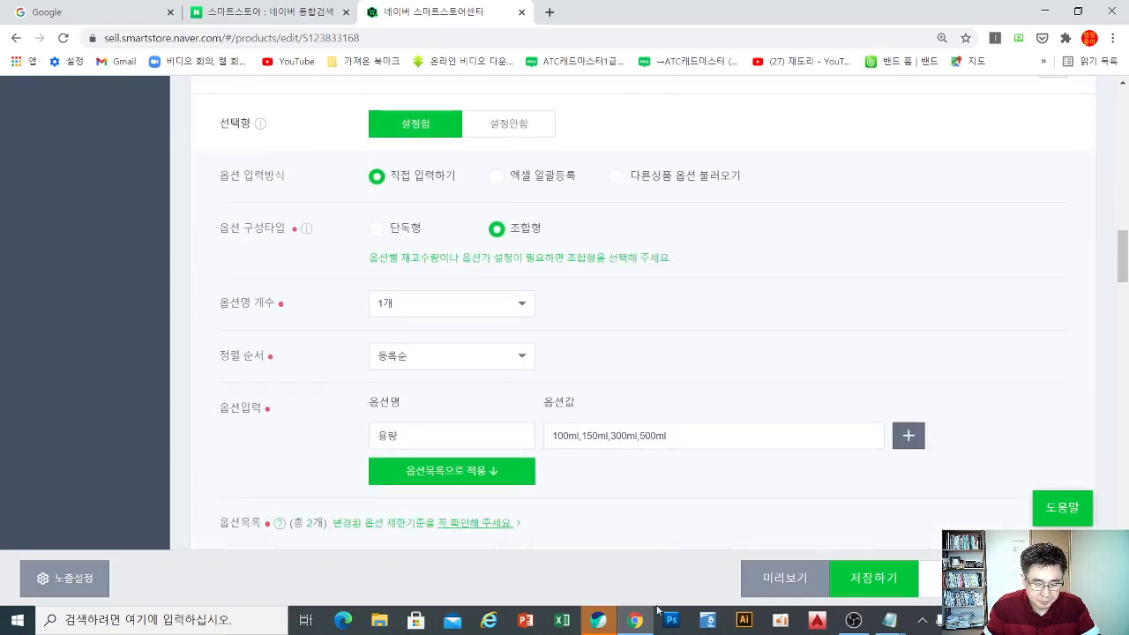
{"action": "scroll", "coordinate": [703, 524], "scroll_direction": "up", "scroll_amount": 5}
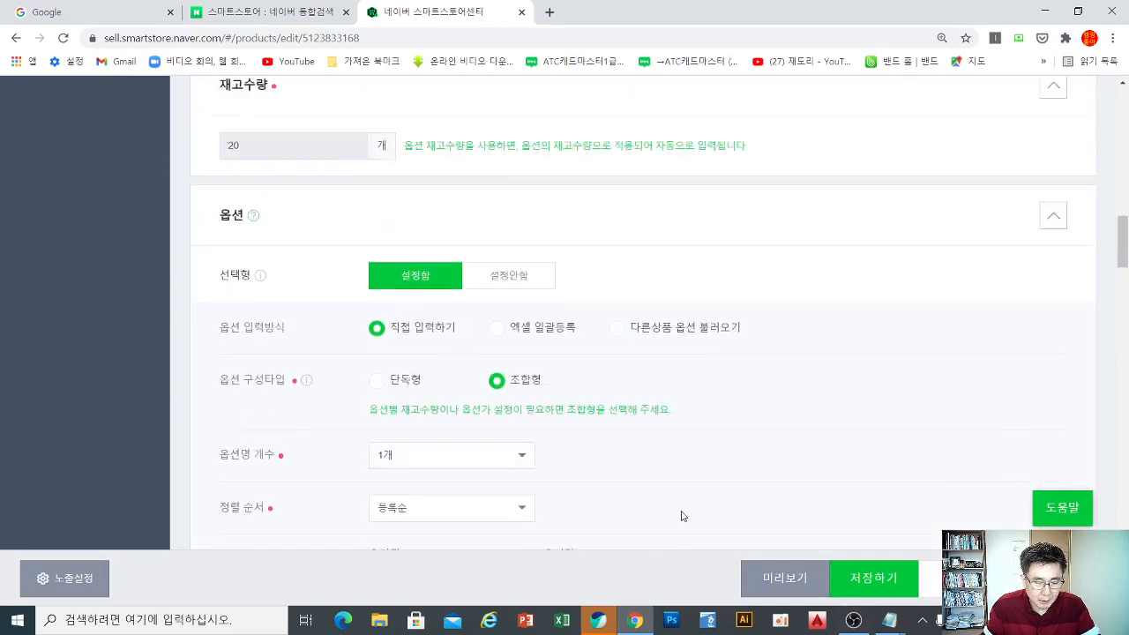
{"action": "scroll", "coordinate": [680, 509], "scroll_direction": "up", "scroll_amount": 1}
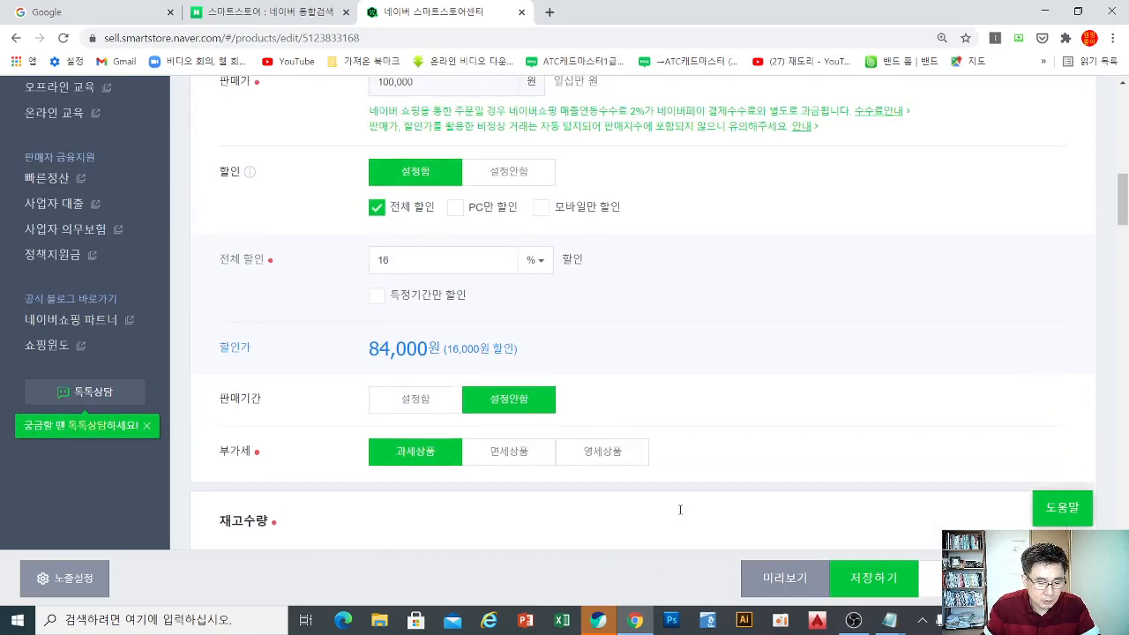
{"action": "scroll", "coordinate": [683, 512], "scroll_direction": "down", "scroll_amount": 4}
{"action": "scroll", "coordinate": [686, 514], "scroll_direction": "up", "scroll_amount": 1}
{"action": "scroll", "coordinate": [686, 513], "scroll_direction": "up", "scroll_amount": 3}
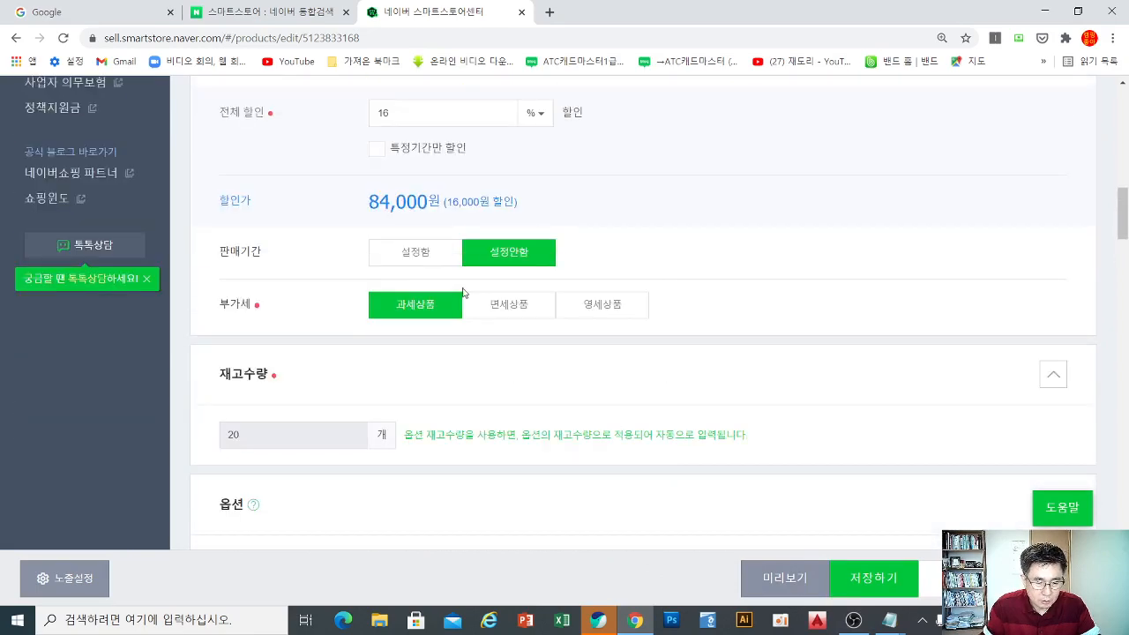
{"action": "left_click", "coordinate": [543, 339]}
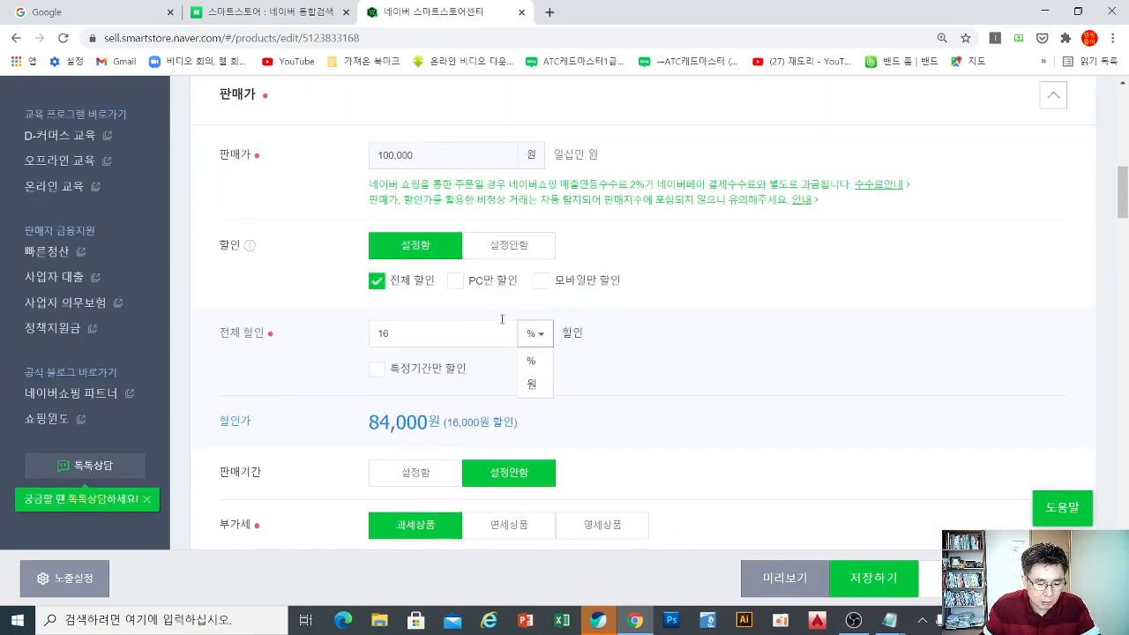
{"action": "left_click", "coordinate": [500, 249]}
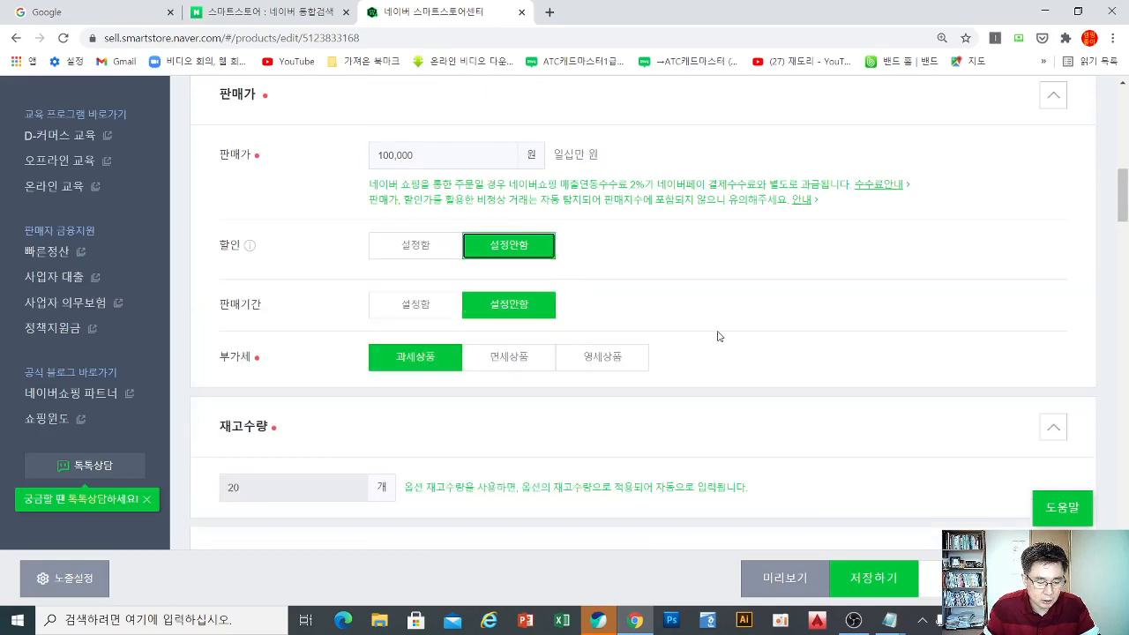
- Select all existing 용량 options in the 옵션목록 and delete them
{"action": "scroll", "coordinate": [723, 335], "scroll_direction": "up", "scroll_amount": 1}
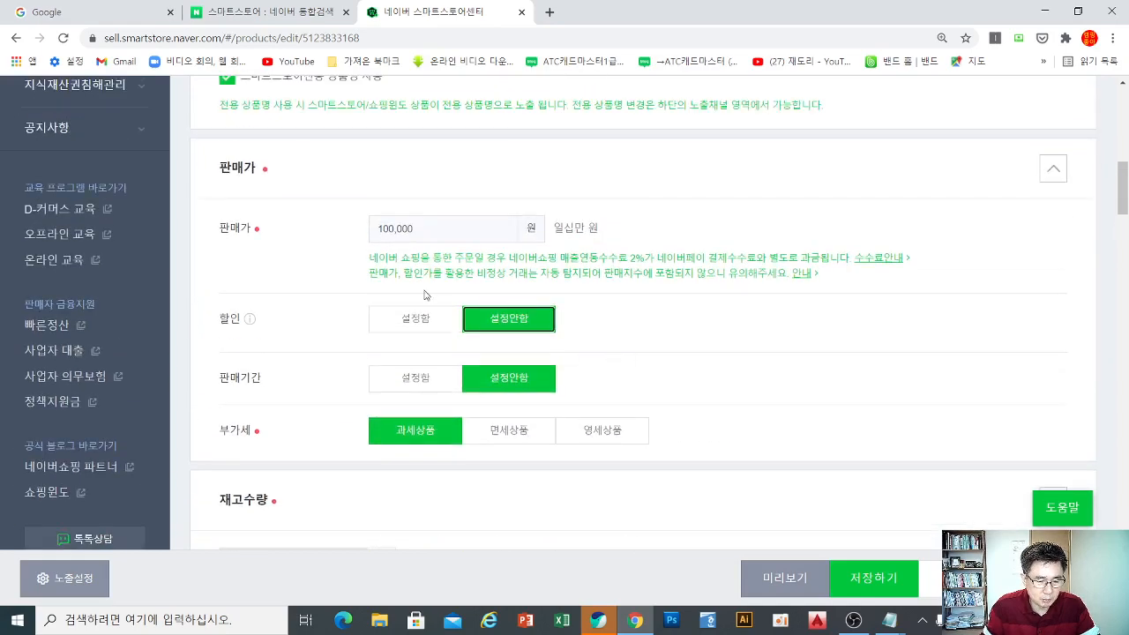
{"action": "scroll", "coordinate": [418, 362], "scroll_direction": "down", "scroll_amount": 4}
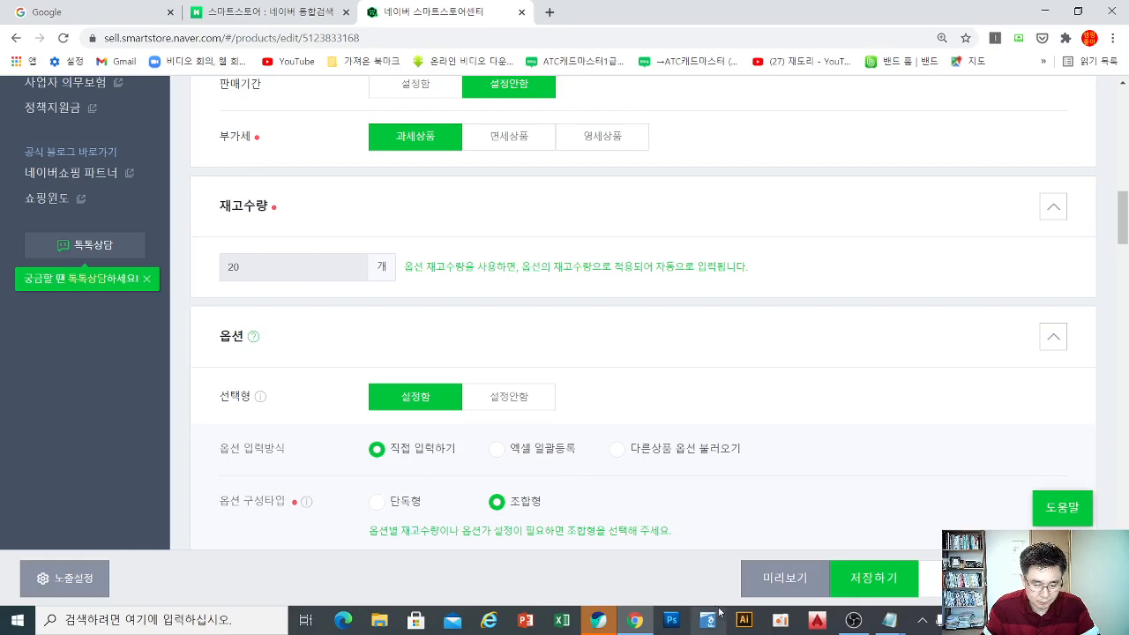
{"action": "scroll", "coordinate": [718, 461], "scroll_direction": "down", "scroll_amount": 5}
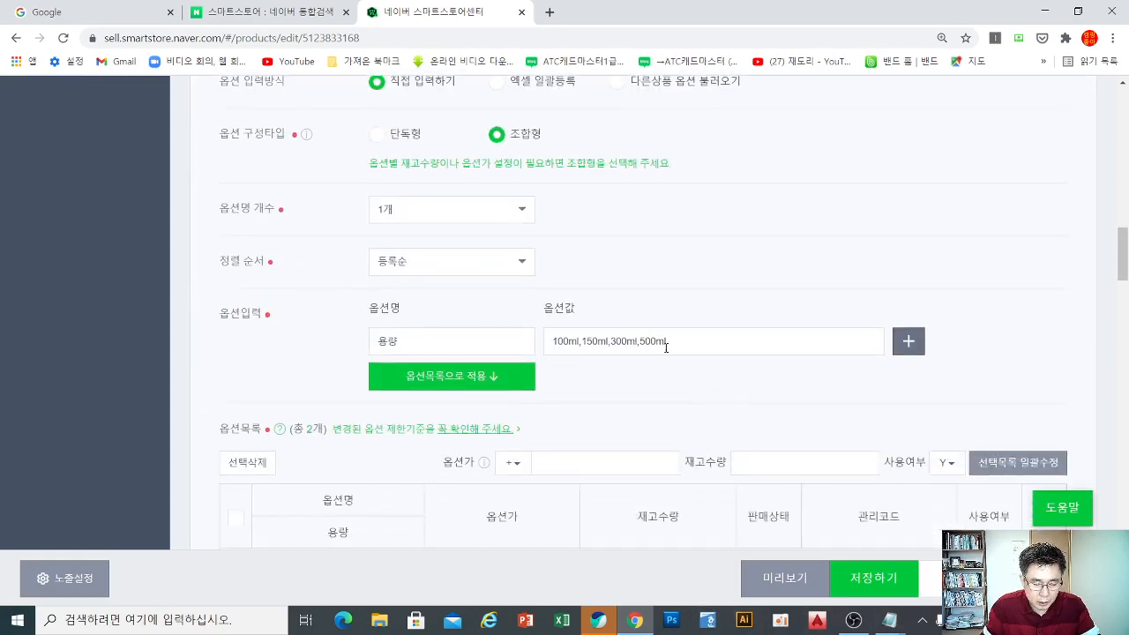
{"action": "scroll", "coordinate": [667, 351], "scroll_direction": "down", "scroll_amount": 2}
{"action": "left_click", "coordinate": [235, 371]}
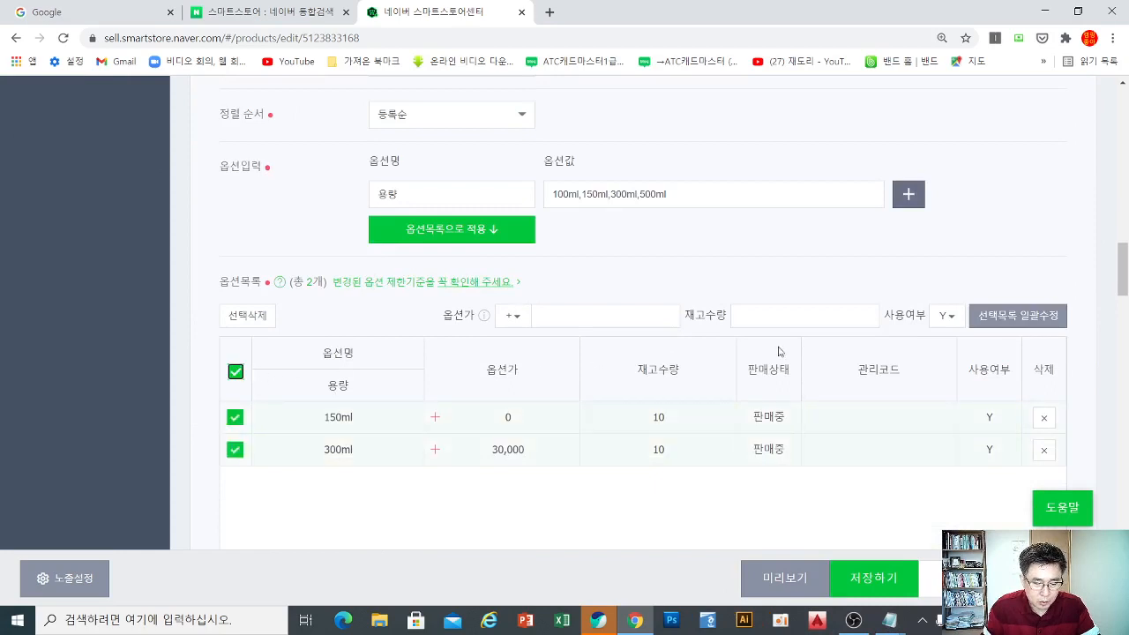
{"action": "left_click", "coordinate": [247, 318]}
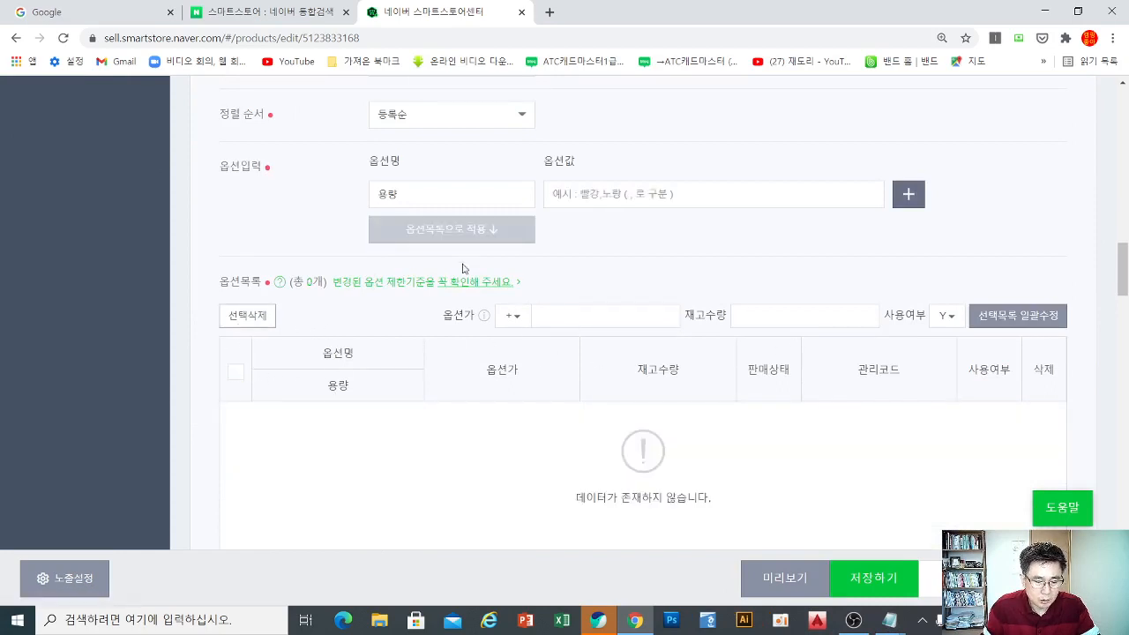
- Enter 100ml,150ml,300ml,500ml as the 옵션값 for the 용량 option
{"action": "scroll", "coordinate": [463, 269], "scroll_direction": "up", "scroll_amount": 1}
{"action": "left_click", "coordinate": [519, 267]}
{"action": "left_click", "coordinate": [754, 276]}
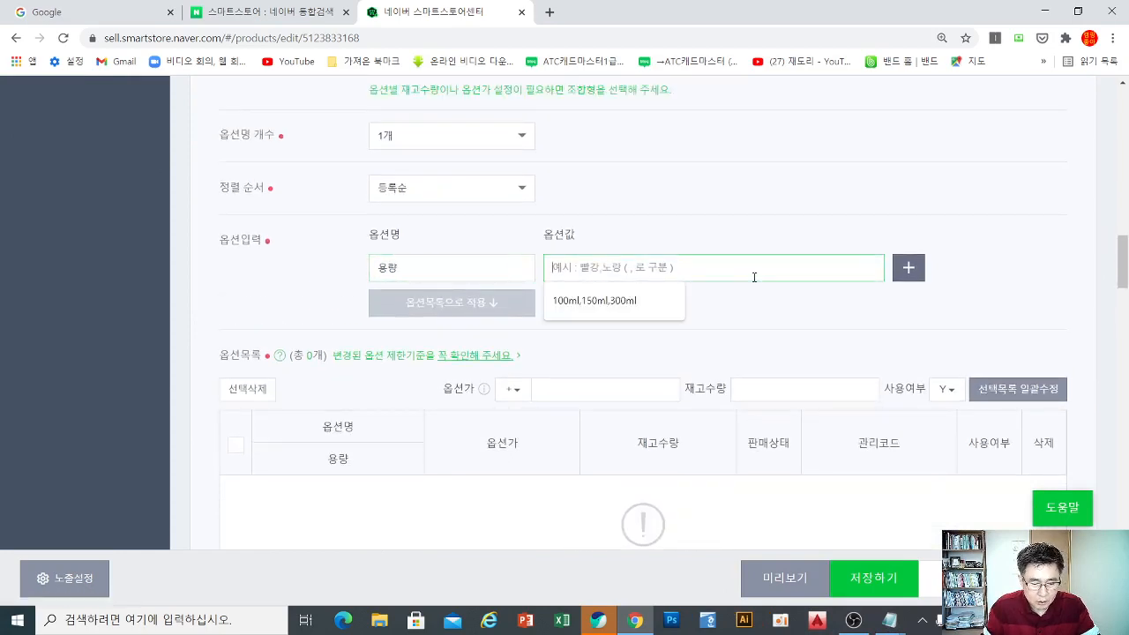
{"action": "left_click", "coordinate": [640, 296]}
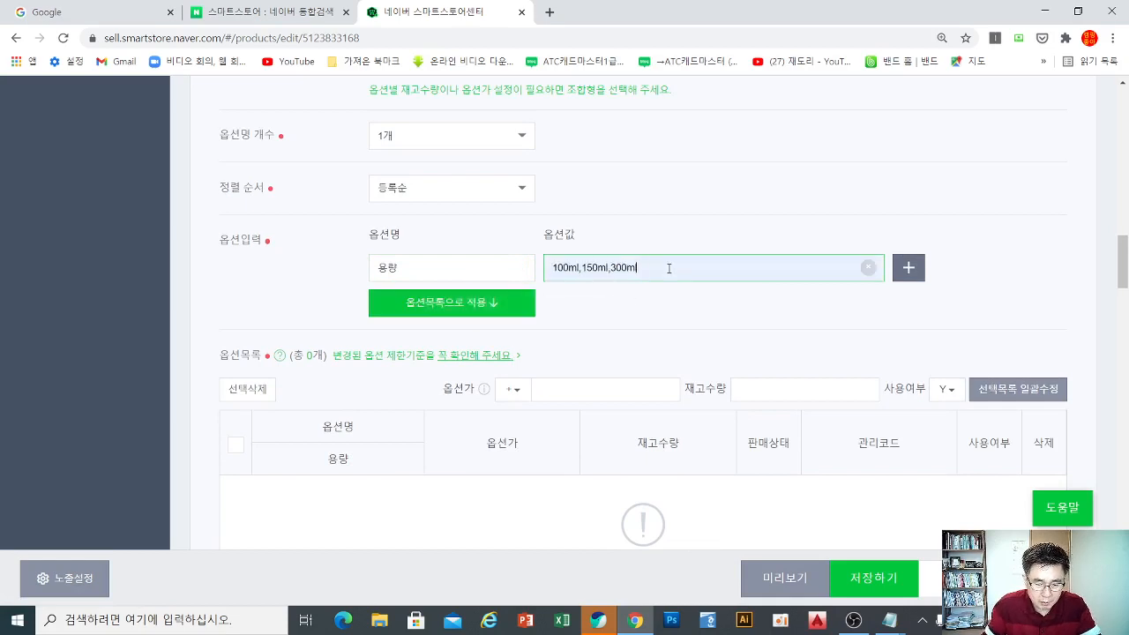
{"action": "type", "text": ",50ml"}
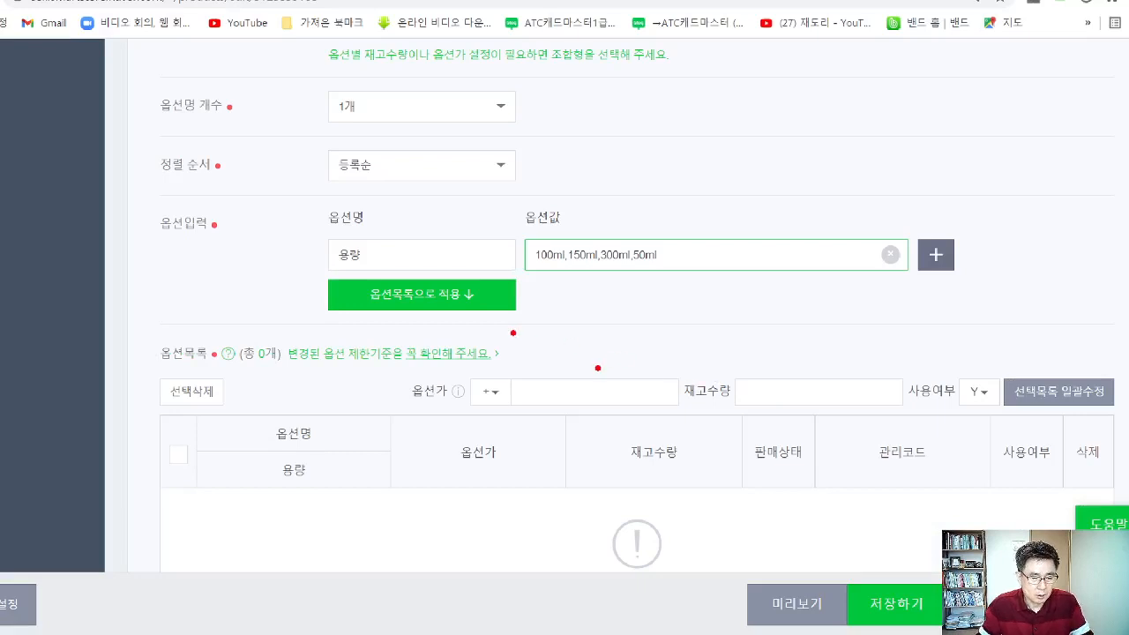
{"action": "mouse_move", "coordinate": [377, 273]}
{"action": "left_mouse_down"}
{"action": "mouse_move", "coordinate": [319, 238]}
{"action": "mouse_move", "coordinate": [370, 269]}
{"action": "left_mouse_up"}
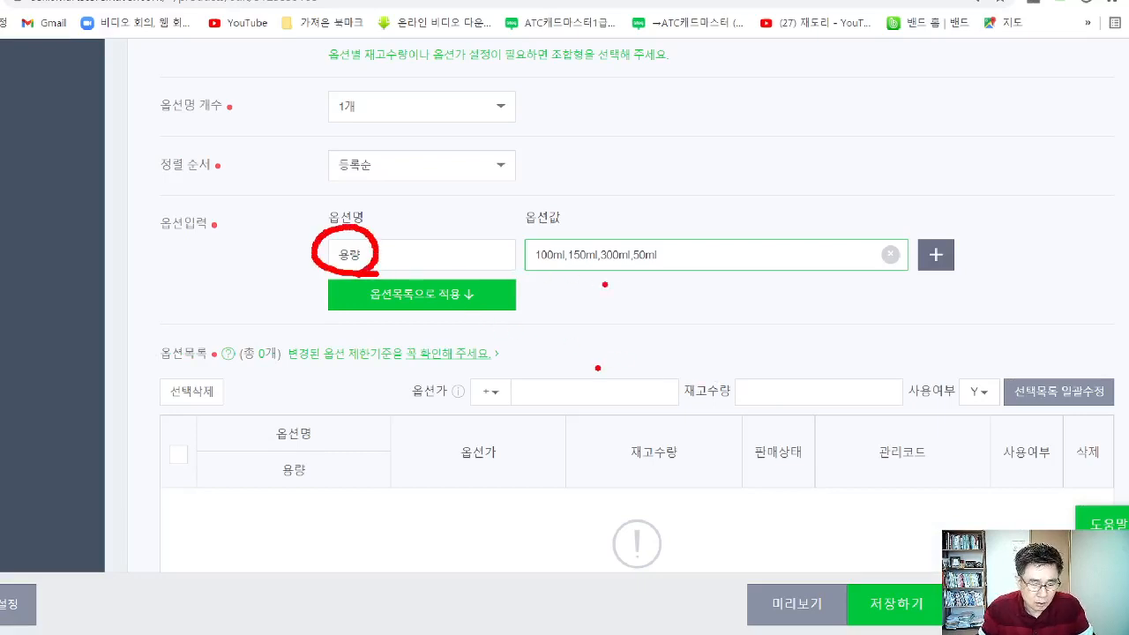
{"action": "mouse_move", "coordinate": [633, 282]}
{"action": "left_mouse_down"}
{"action": "mouse_move", "coordinate": [547, 278]}
{"action": "mouse_move", "coordinate": [518, 235]}
{"action": "mouse_move", "coordinate": [638, 215]}
{"action": "mouse_move", "coordinate": [678, 261]}
{"action": "mouse_move", "coordinate": [623, 280]}
{"action": "left_mouse_up"}
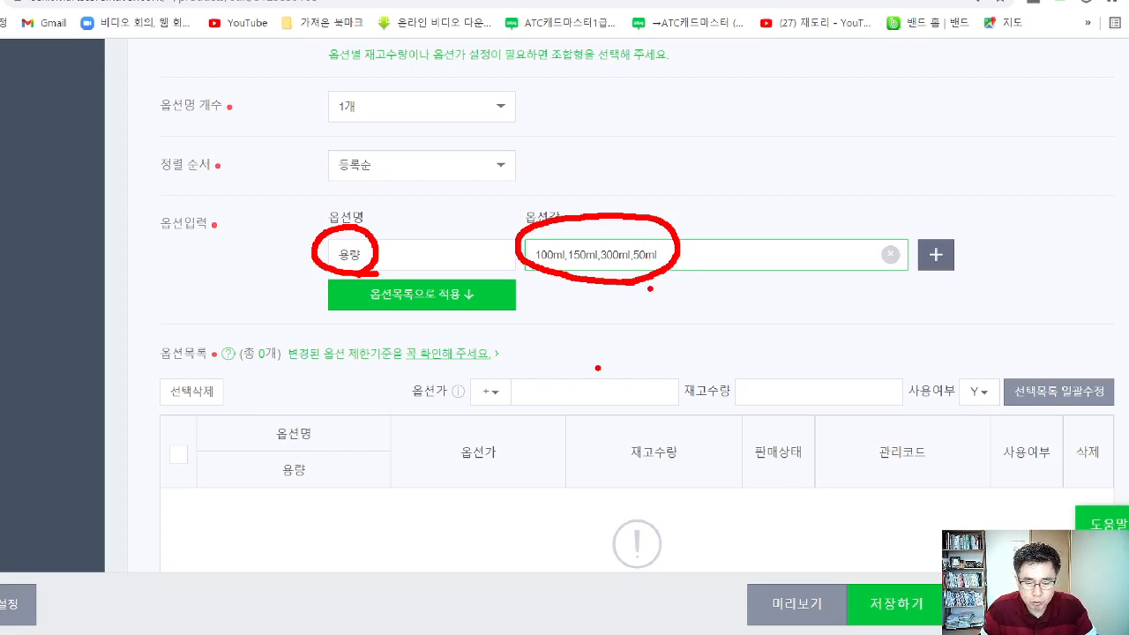
{"action": "key", "text": "Escape"}
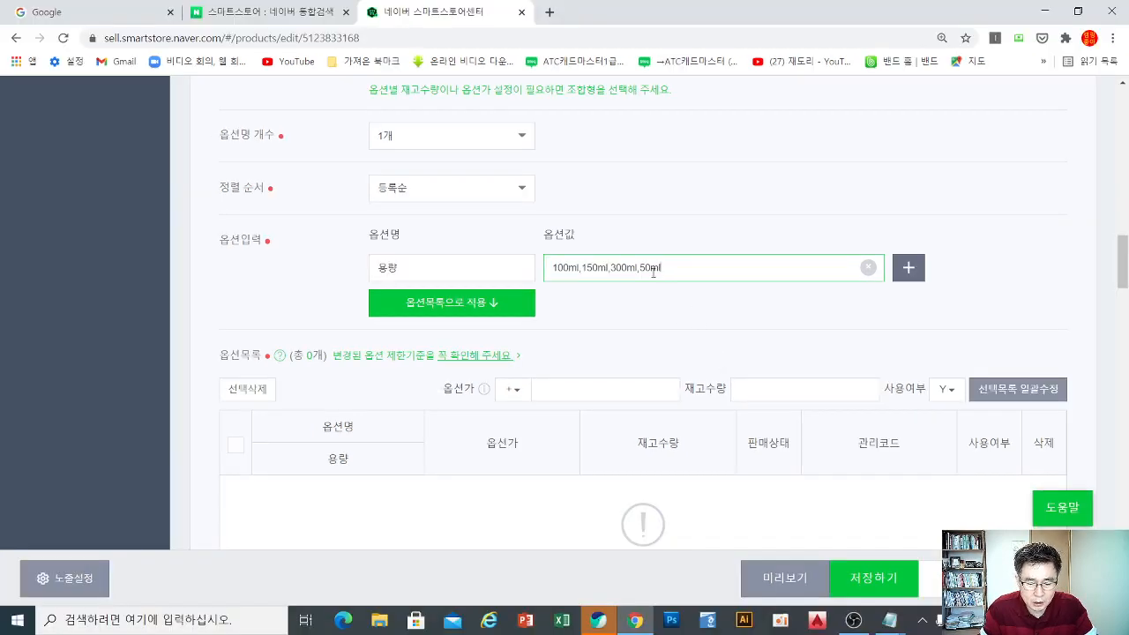
{"action": "type", "text": "0"}
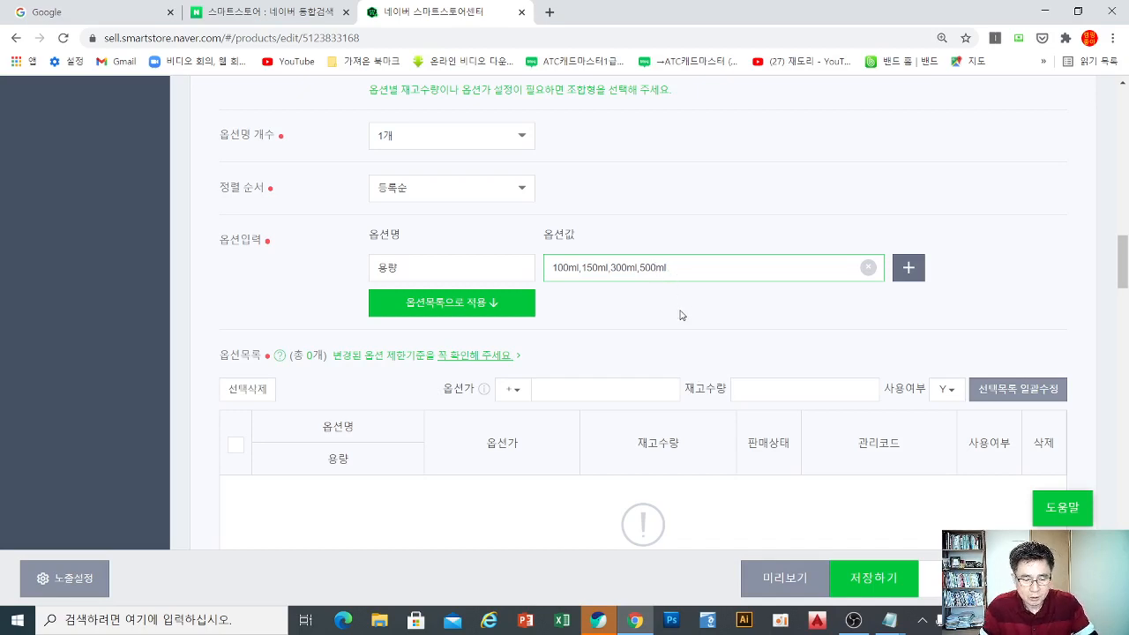
{"action": "left_click", "coordinate": [682, 314]}
- Switch to the Notepad note, insert 100000 in front of the 100ml line, and return to Chrome
{"action": "left_click", "coordinate": [888, 624]}
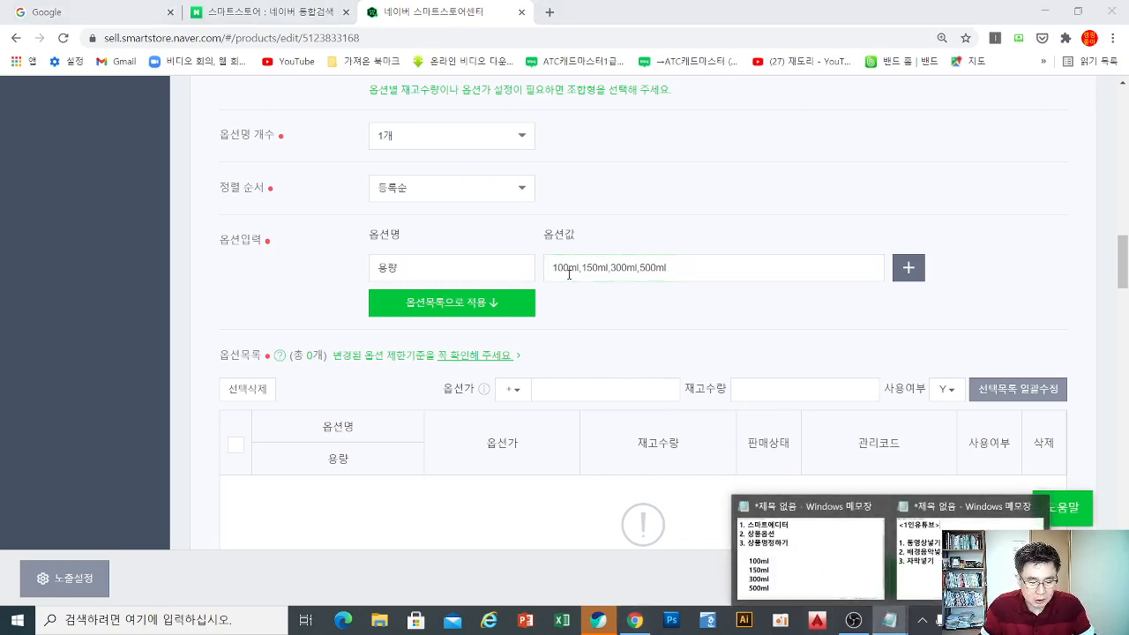
{"action": "left_click", "coordinate": [798, 565]}
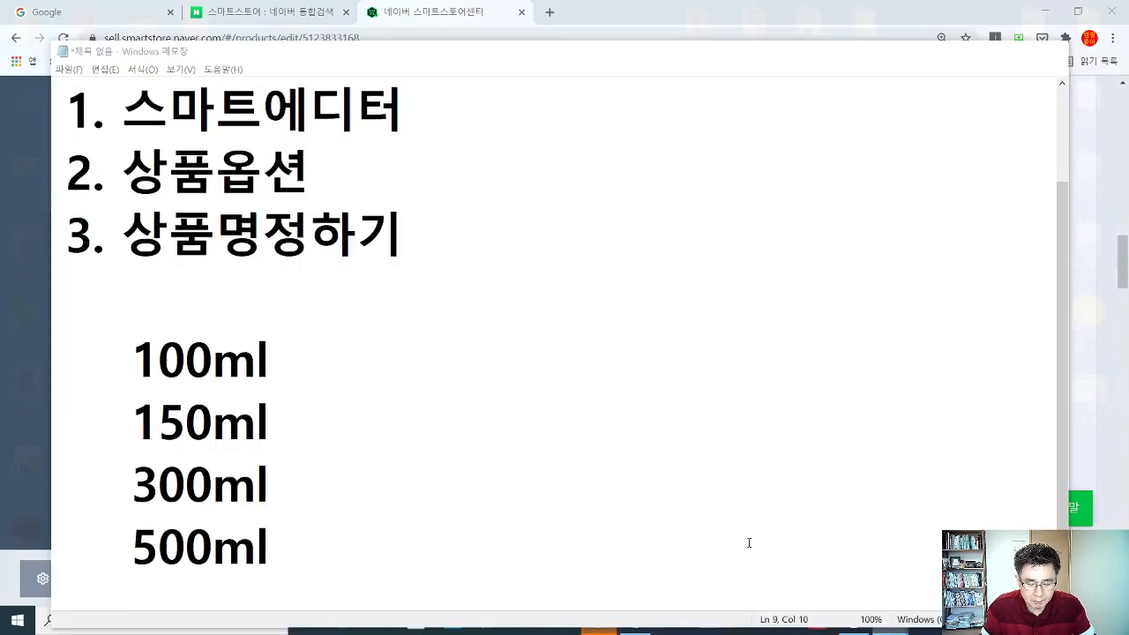
{"action": "left_click", "coordinate": [57, 361]}
{"action": "type", "text": "1000"}
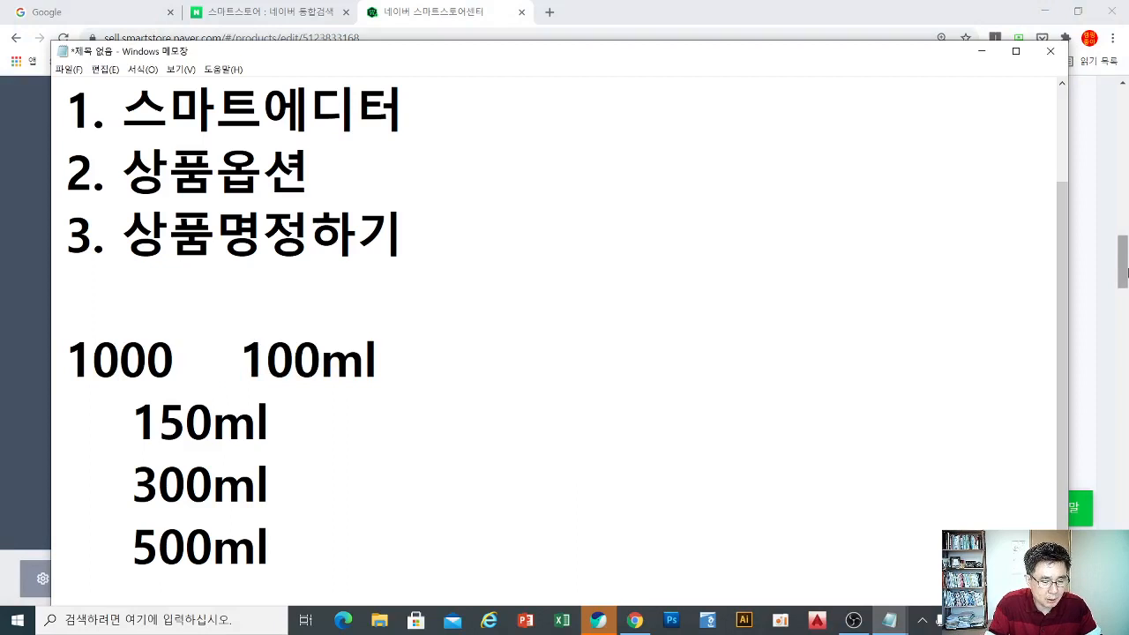
{"action": "type", "text": "00"}
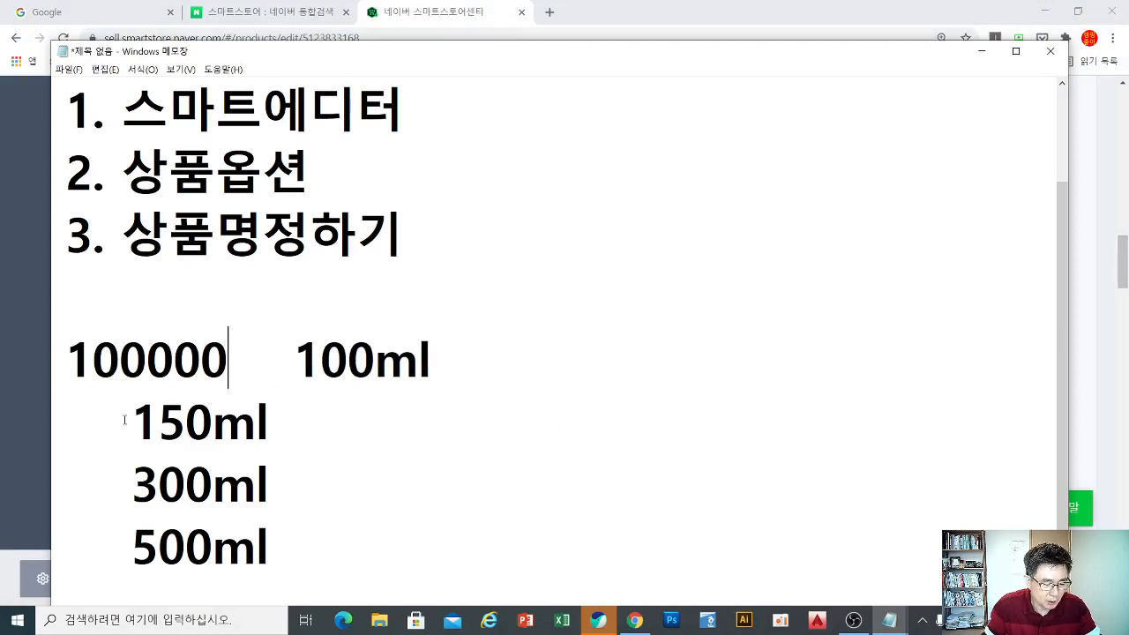
{"action": "left_click", "coordinate": [70, 425]}
{"action": "left_click", "coordinate": [313, 415]}
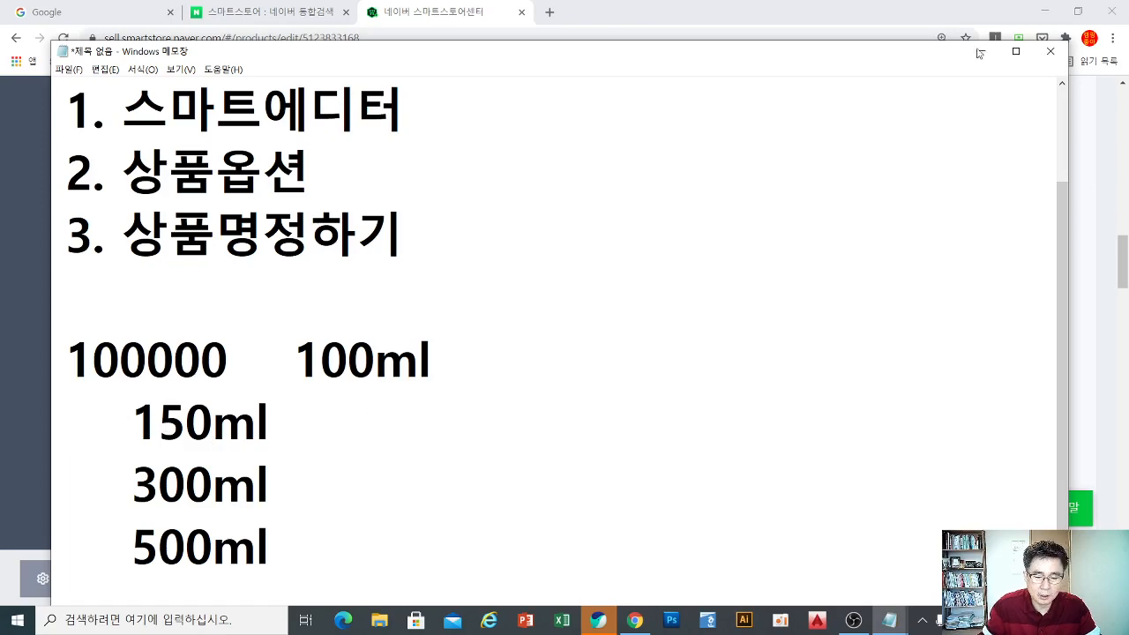
{"action": "left_click", "coordinate": [981, 52]}
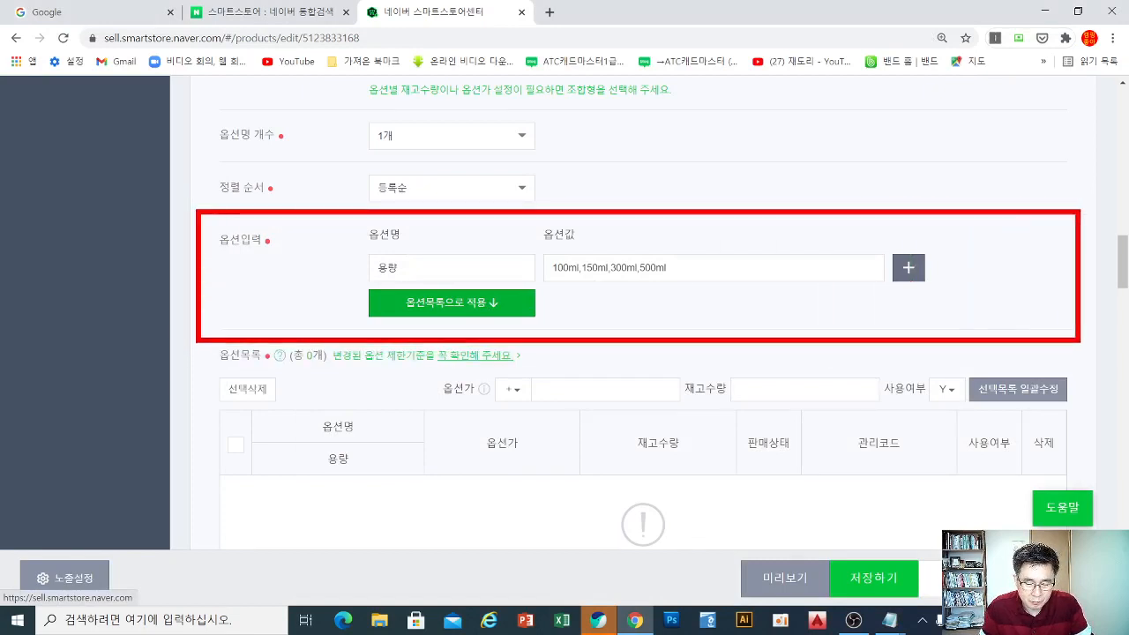
- Circle the 용량 name and its option values in red, and mark 옵션목록으로 적용 with an arrow and a handwritten 클릭
{"action": "mouse_move", "coordinate": [443, 282]}
{"action": "left_mouse_down"}
{"action": "mouse_move", "coordinate": [385, 245]}
{"action": "mouse_move", "coordinate": [439, 283]}
{"action": "left_mouse_up"}
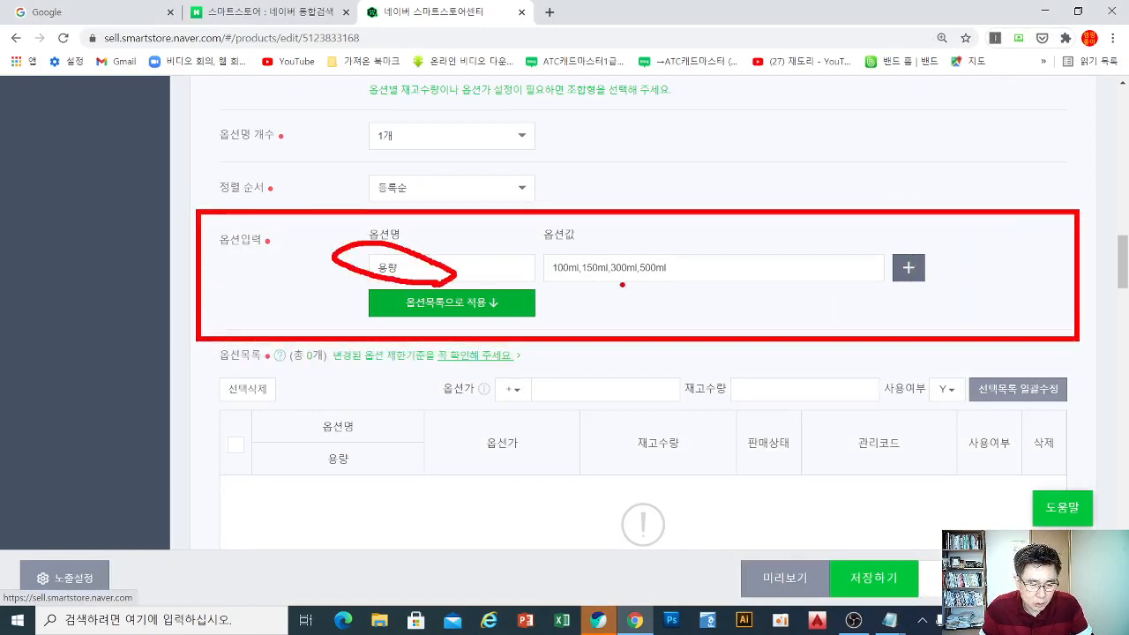
{"action": "mouse_move", "coordinate": [651, 292]}
{"action": "left_mouse_down"}
{"action": "mouse_move", "coordinate": [528, 256]}
{"action": "mouse_move", "coordinate": [702, 276]}
{"action": "left_mouse_up"}
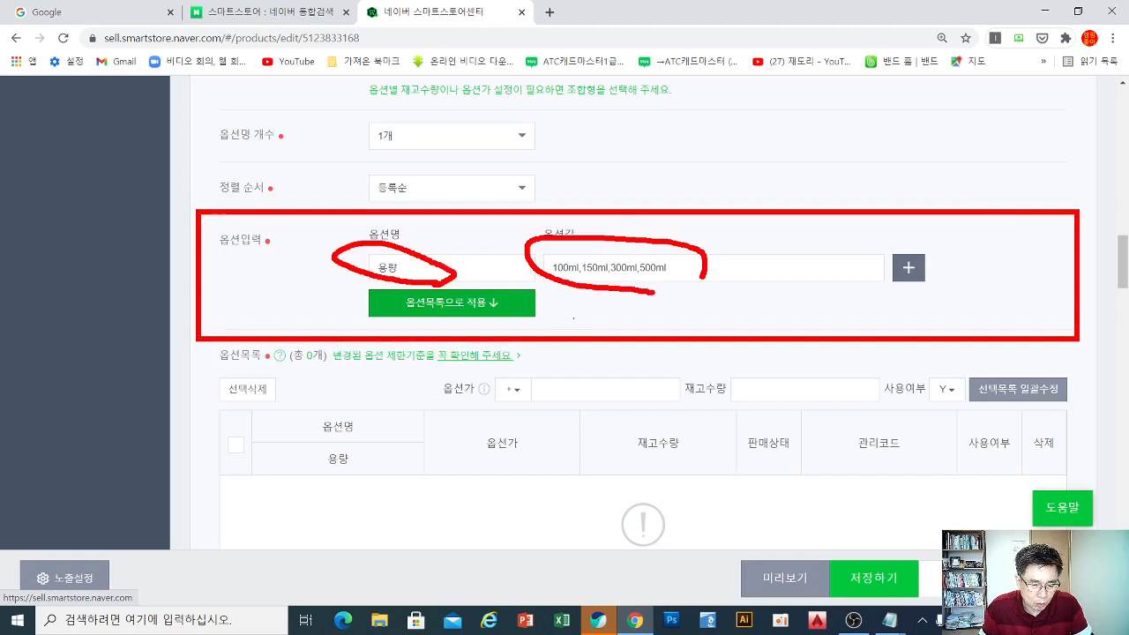
{"action": "mouse_move", "coordinate": [503, 326]}
{"action": "left_mouse_down"}
{"action": "mouse_move", "coordinate": [381, 314]}
{"action": "mouse_move", "coordinate": [529, 294]}
{"action": "mouse_move", "coordinate": [507, 330]}
{"action": "mouse_move", "coordinate": [809, 304]}
{"action": "mouse_move", "coordinate": [825, 305]}
{"action": "mouse_move", "coordinate": [818, 331]}
{"action": "left_mouse_up"}
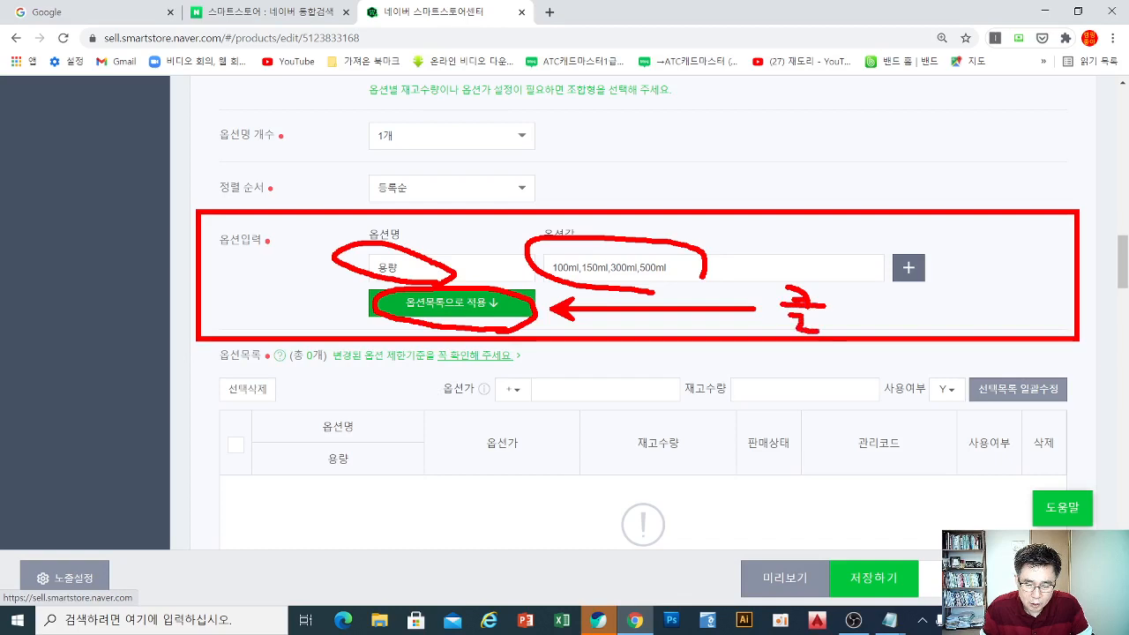
{"action": "left_click_drag", "start_coordinate": [831, 289], "coordinate": [845, 308]}
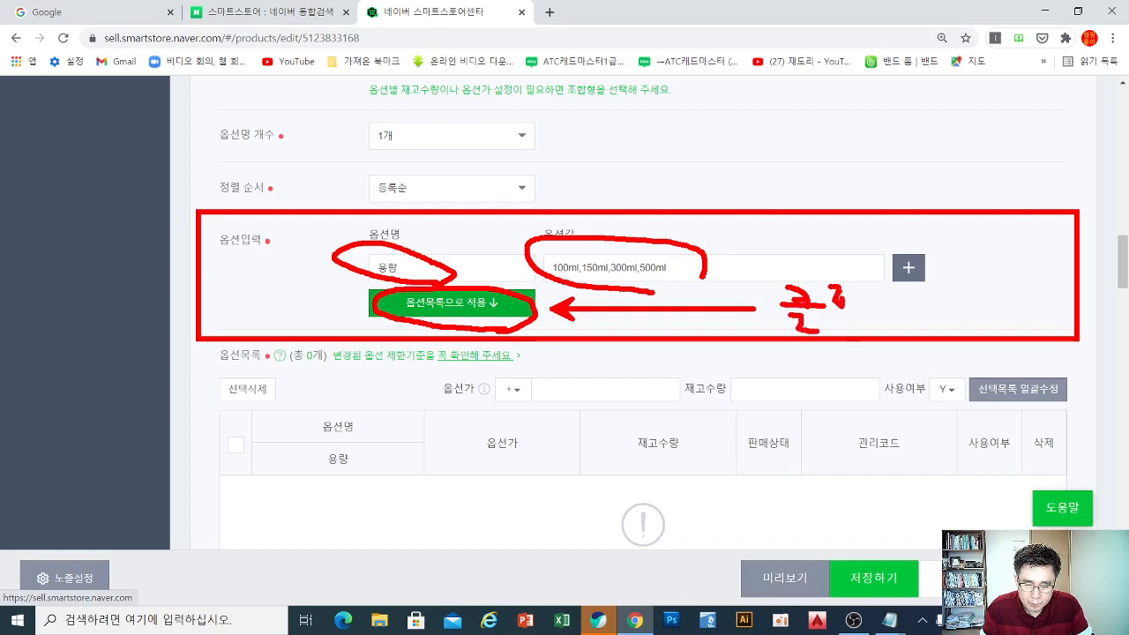
{"action": "left_click_drag", "start_coordinate": [848, 270], "coordinate": [852, 367]}
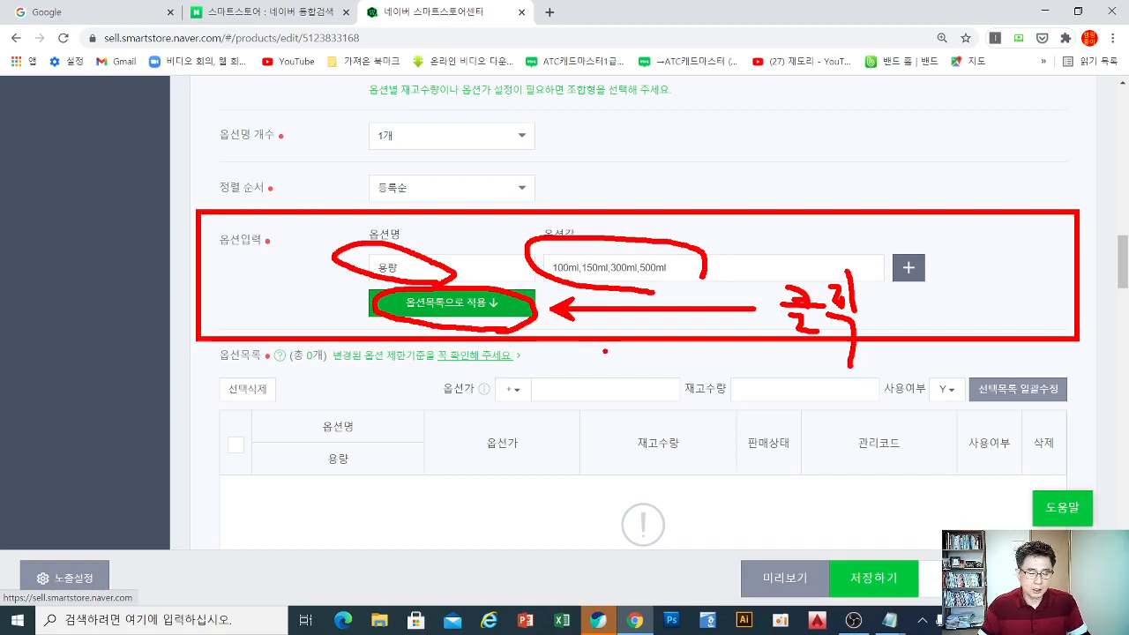
- Apply the four 용량 values, 100ml to 500ml, to the 옵션목록
{"action": "left_click", "coordinate": [482, 309]}
{"action": "scroll", "coordinate": [476, 313], "scroll_direction": "down", "scroll_amount": 1}
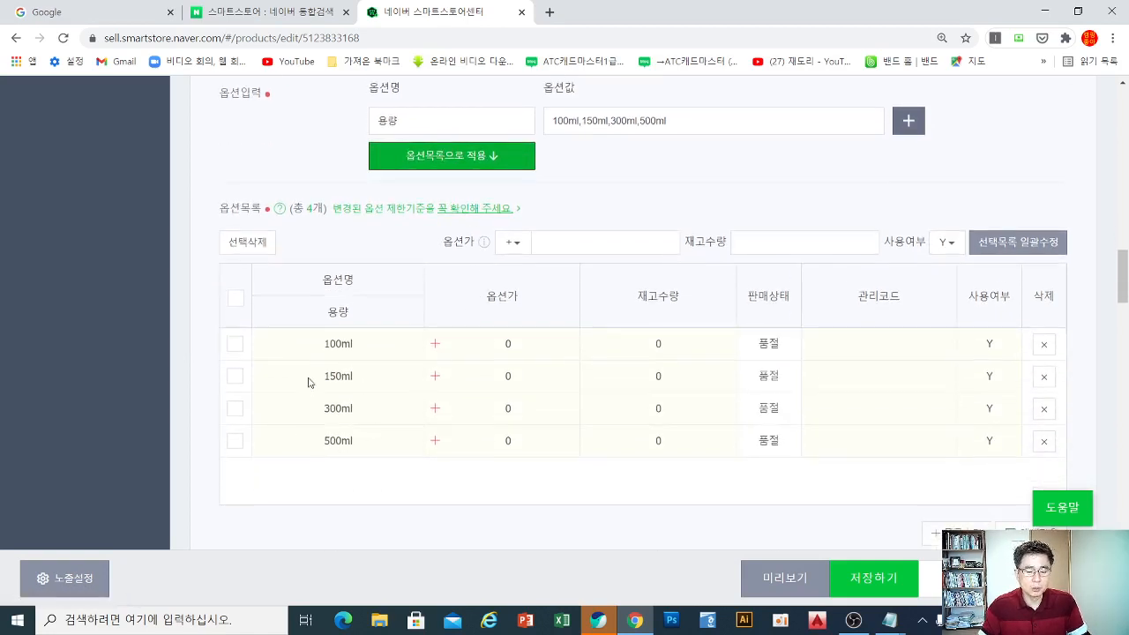
{"action": "scroll", "coordinate": [310, 390], "scroll_direction": "up", "scroll_amount": 1}
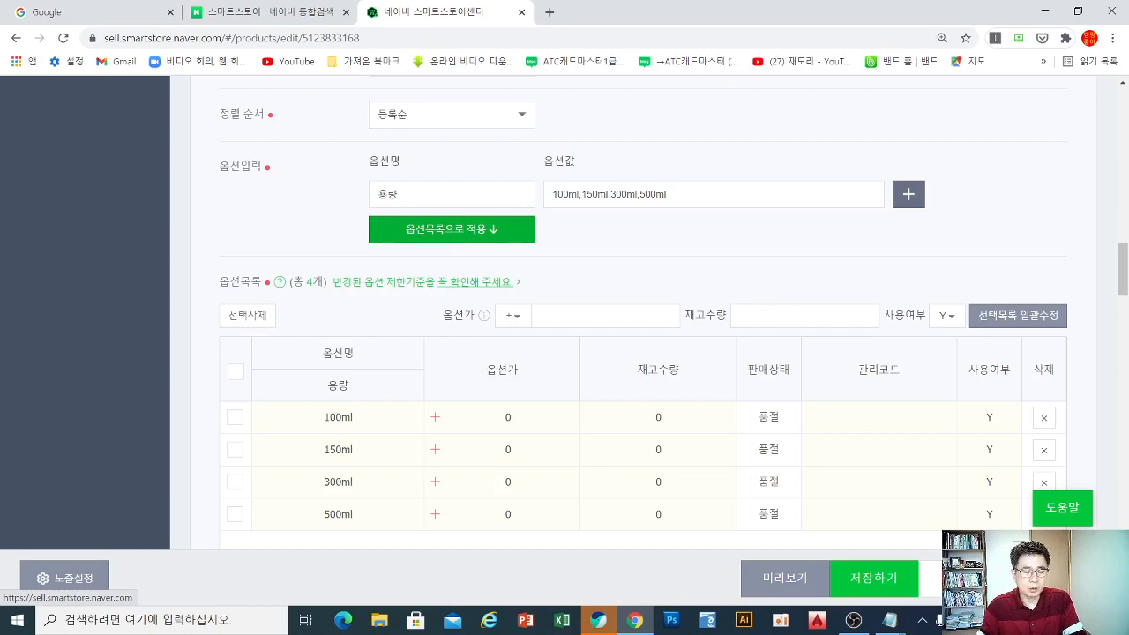
- Annotate 옵션목록으로 적용, the four option names and the 재고수량 and 판매상태 columns in red, then clear the annotations
{"action": "mouse_move", "coordinate": [346, 208]}
{"action": "left_mouse_down"}
{"action": "mouse_move", "coordinate": [554, 259]}
{"action": "mouse_move", "coordinate": [758, 237]}
{"action": "mouse_move", "coordinate": [805, 220]}
{"action": "mouse_move", "coordinate": [832, 245]}
{"action": "mouse_move", "coordinate": [824, 282]}
{"action": "left_mouse_up"}
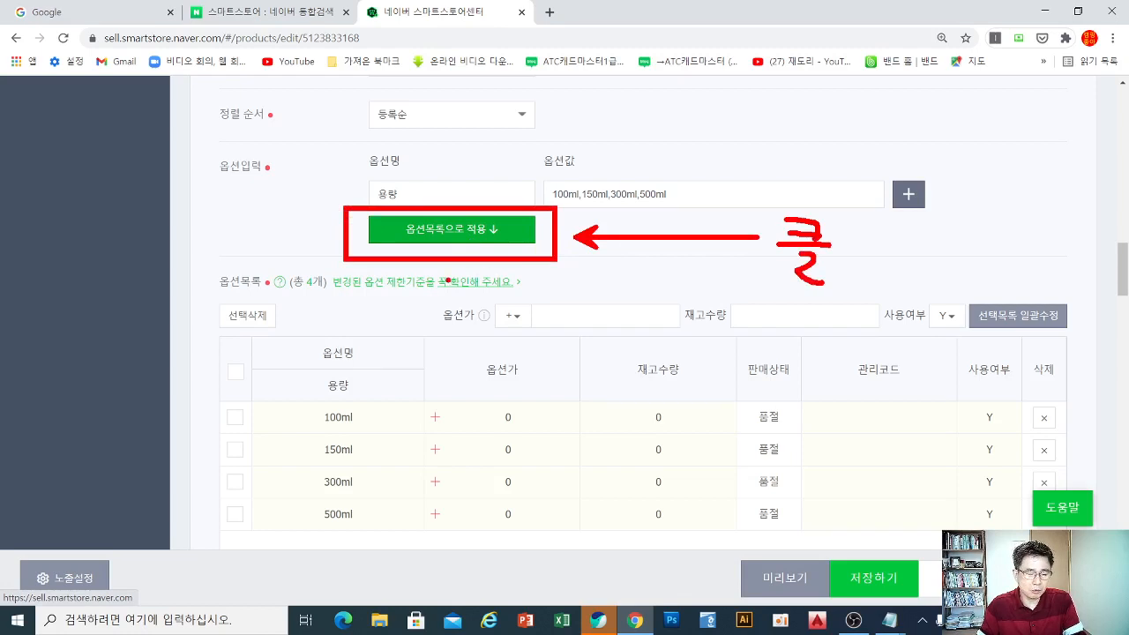
{"action": "left_click_drag", "start_coordinate": [444, 357], "coordinate": [444, 267]}
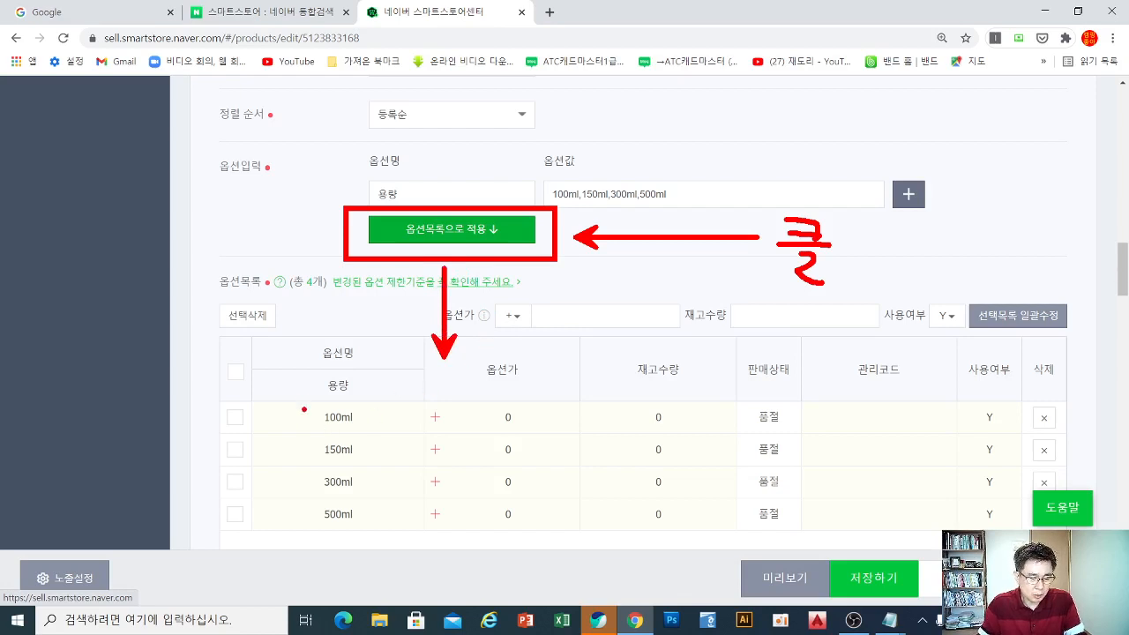
{"action": "mouse_move", "coordinate": [304, 409]}
{"action": "left_mouse_down"}
{"action": "mouse_move", "coordinate": [291, 416]}
{"action": "mouse_move", "coordinate": [289, 487]}
{"action": "mouse_move", "coordinate": [310, 514]}
{"action": "left_mouse_up"}
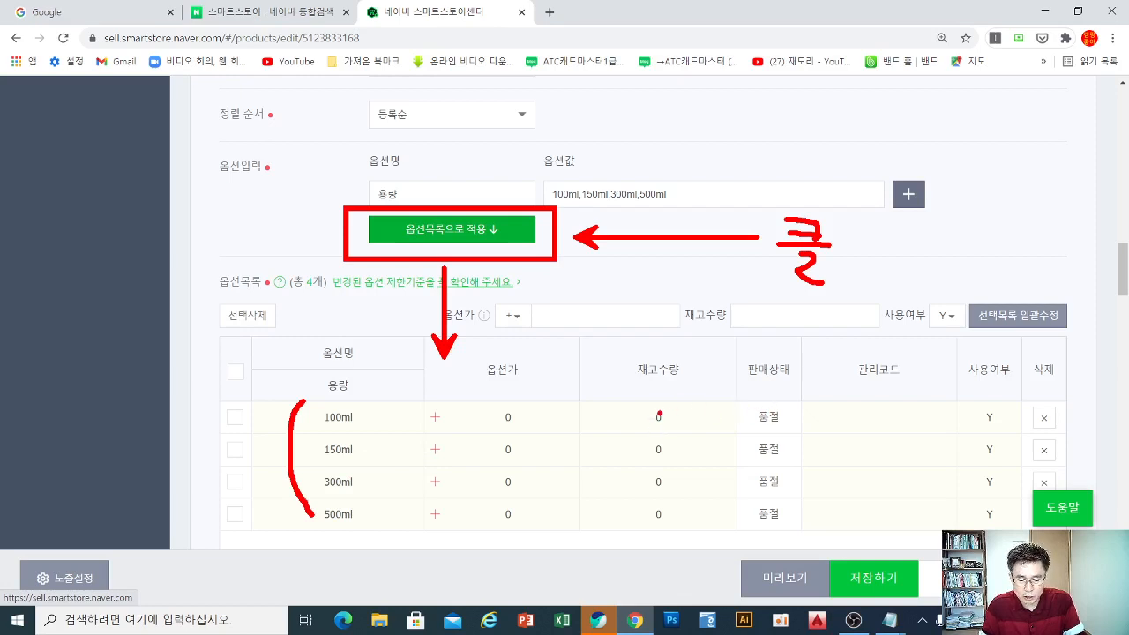
{"action": "left_click_drag", "start_coordinate": [630, 393], "coordinate": [682, 529]}
{"action": "mouse_move", "coordinate": [725, 399]}
{"action": "left_mouse_down"}
{"action": "mouse_move", "coordinate": [772, 433]}
{"action": "mouse_move", "coordinate": [801, 529]}
{"action": "left_mouse_up"}
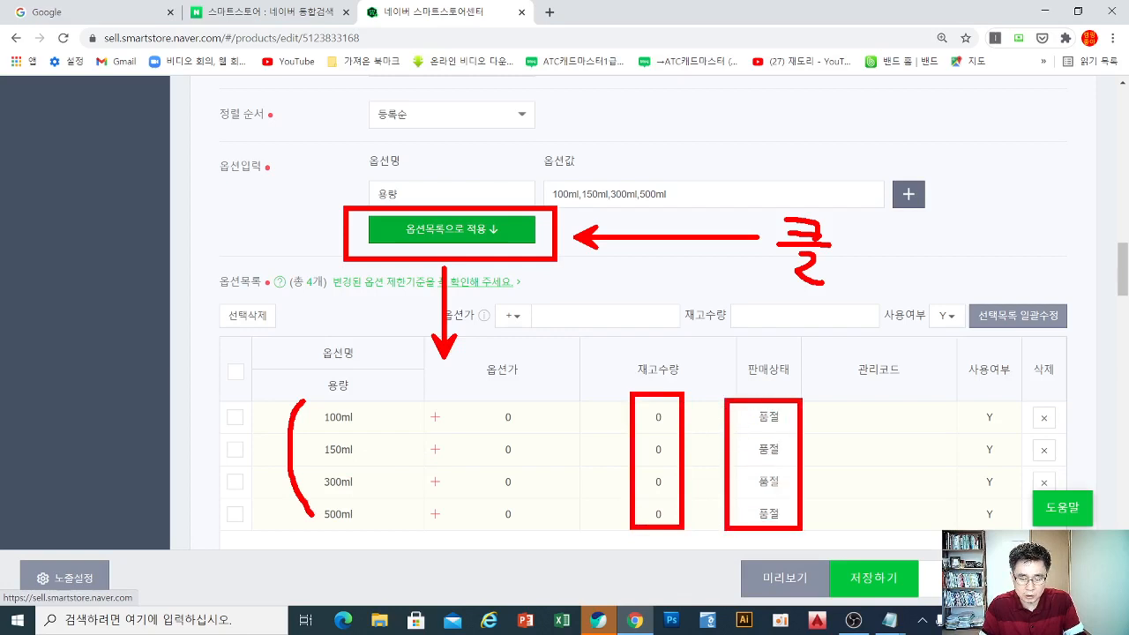
{"action": "key", "text": "ctrl+z"}
{"action": "key", "text": "ctrl+z"}
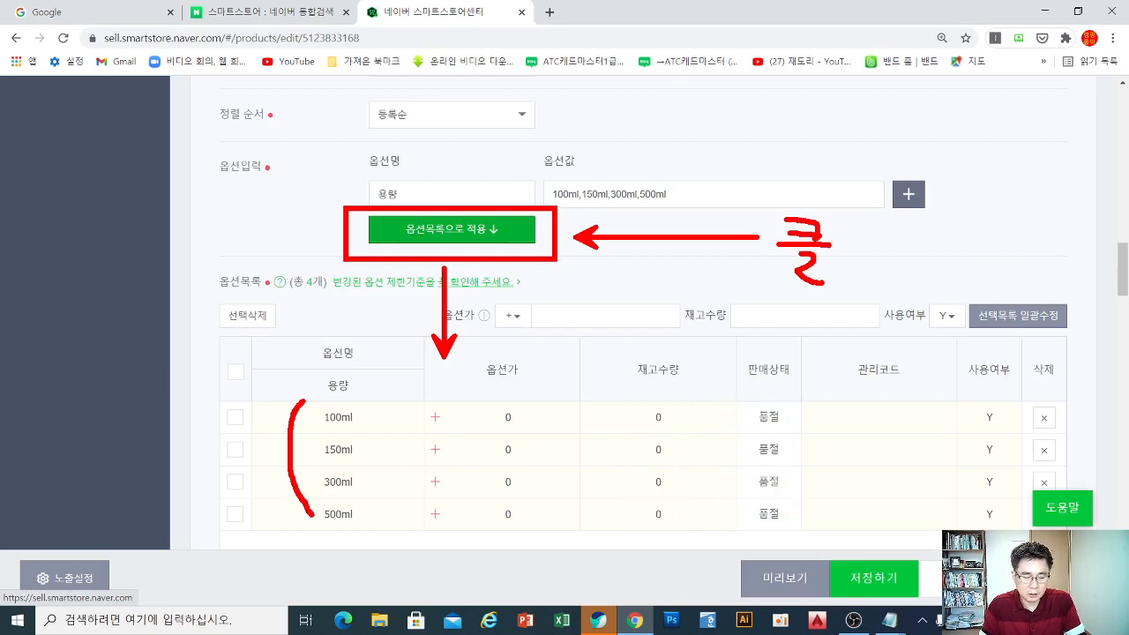
{"action": "key", "text": "Escape"}
- Enter 10 as the bulk 재고수량 above the option list
{"action": "left_click", "coordinate": [772, 317]}
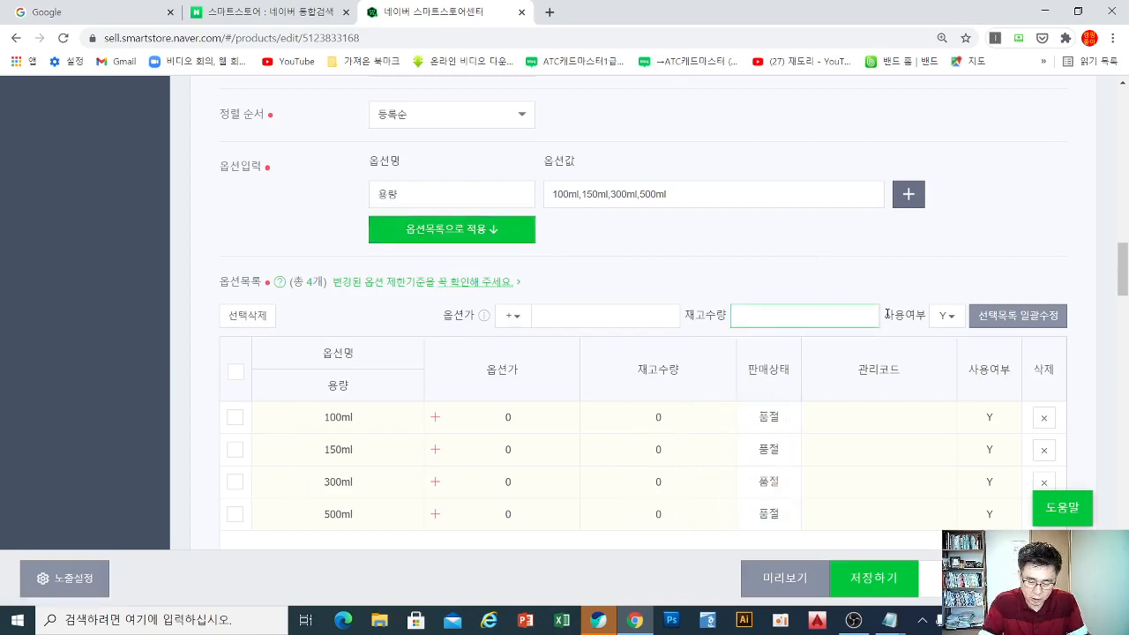
{"action": "type", "text": "10"}
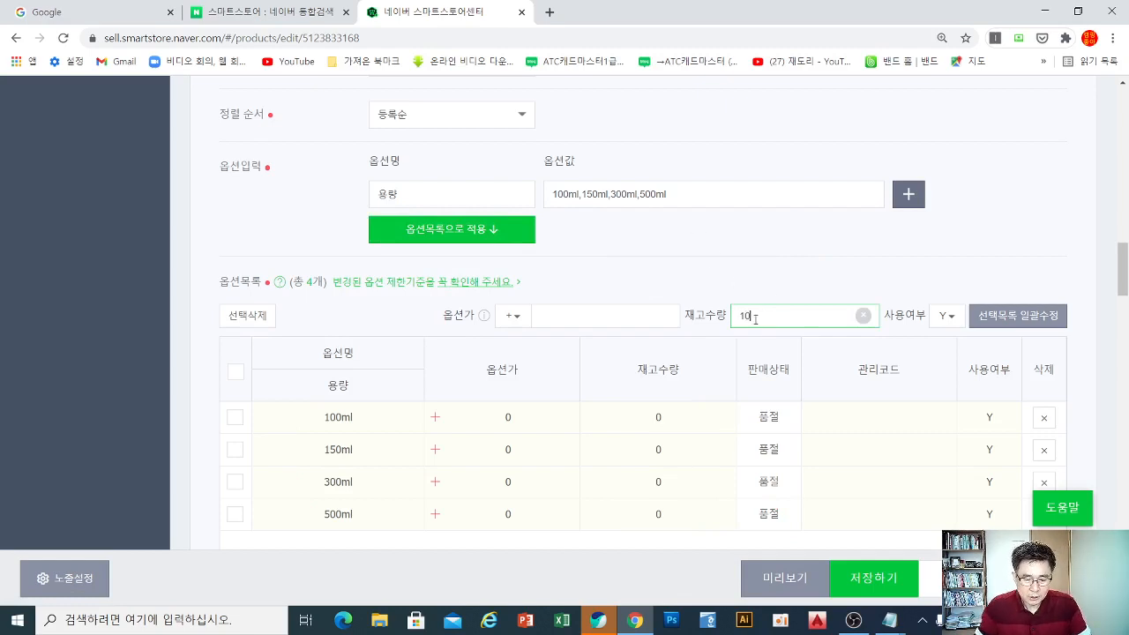
{"action": "left_click_drag", "start_coordinate": [757, 315], "coordinate": [722, 314]}
{"action": "left_click", "coordinate": [803, 264]}
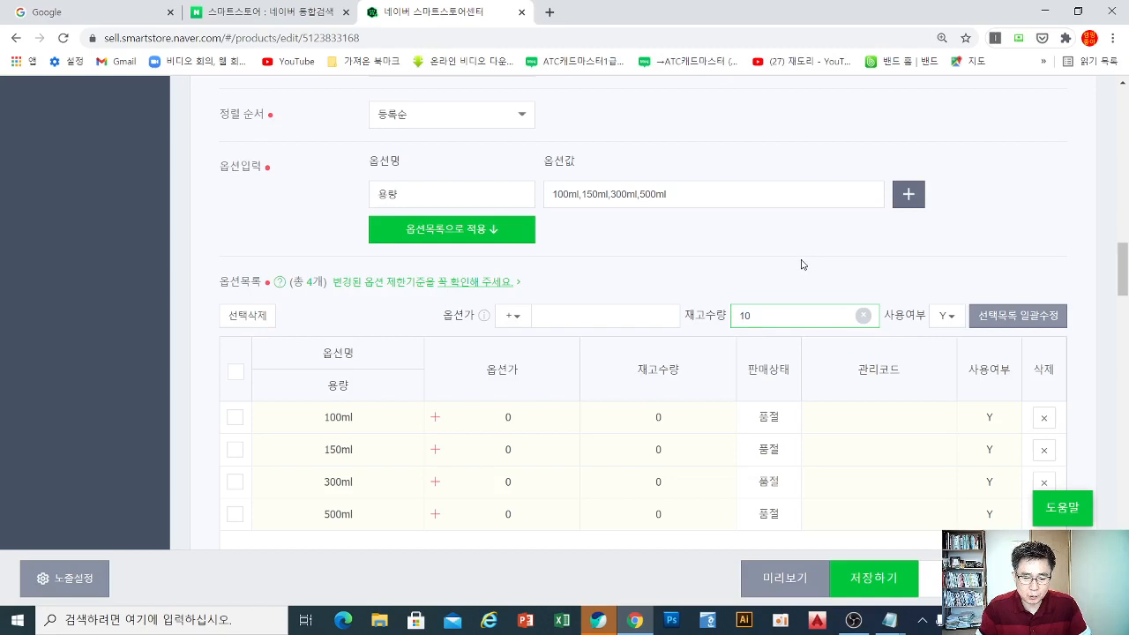
{"action": "double_click", "coordinate": [773, 315]}
{"action": "left_click", "coordinate": [773, 315]}
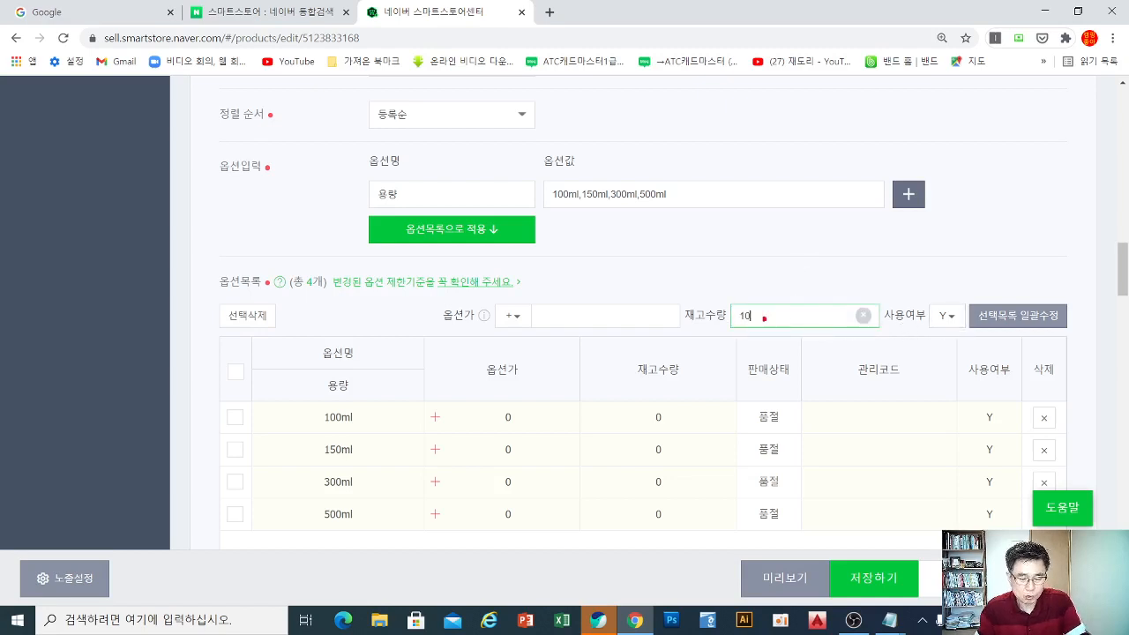
- Box the bulk 재고수량 value and 선택목록 일괄수정 in red, adding an arrow to each and a circled 1 for 재고수량
{"action": "left_click_drag", "start_coordinate": [707, 287], "coordinate": [876, 337]}
{"action": "mouse_move", "coordinate": [961, 285]}
{"action": "left_mouse_down"}
{"action": "mouse_move", "coordinate": [1003, 326]}
{"action": "mouse_move", "coordinate": [1073, 338]}
{"action": "left_mouse_up"}
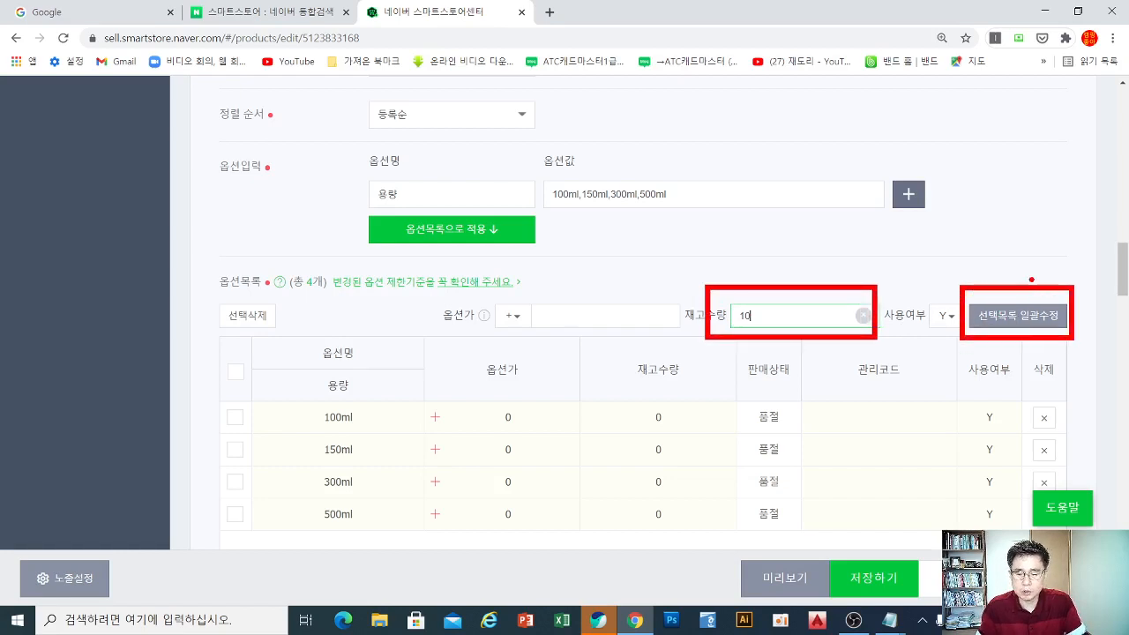
{"action": "left_click_drag", "start_coordinate": [1012, 270], "coordinate": [1014, 228]}
{"action": "mouse_move", "coordinate": [792, 276]}
{"action": "left_mouse_down"}
{"action": "mouse_move", "coordinate": [776, 234]}
{"action": "mouse_move", "coordinate": [719, 226]}
{"action": "mouse_move", "coordinate": [767, 243]}
{"action": "left_mouse_up"}
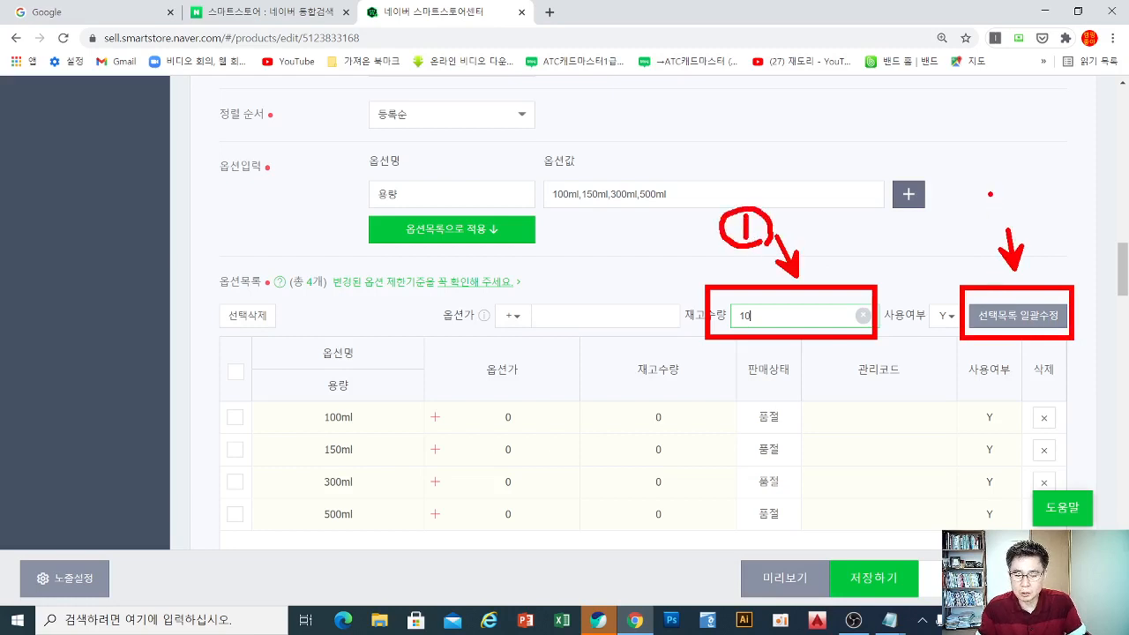
{"action": "mouse_move", "coordinate": [990, 194]}
{"action": "left_mouse_down"}
{"action": "mouse_move", "coordinate": [1018, 211]}
{"action": "mouse_move", "coordinate": [989, 228]}
{"action": "mouse_move", "coordinate": [1014, 187]}
{"action": "mouse_move", "coordinate": [1020, 222]}
{"action": "left_mouse_up"}
{"action": "key", "text": "Escape"}
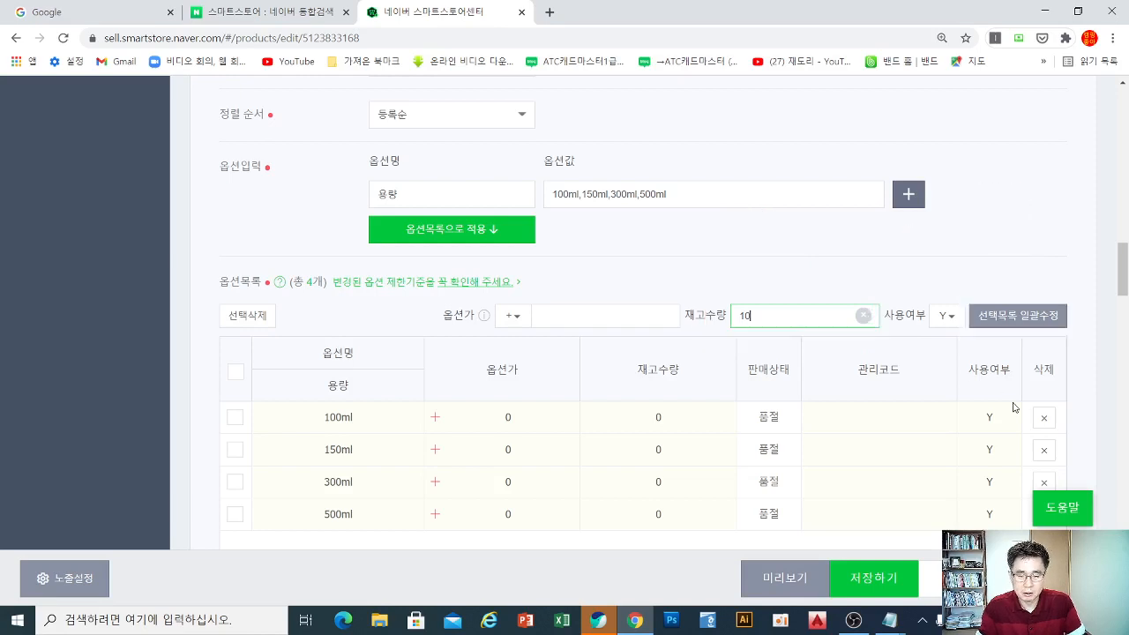
- Select all four capacity options in the option list and bulk-apply the stock quantity of 10 to them
{"action": "left_click", "coordinate": [1014, 317]}
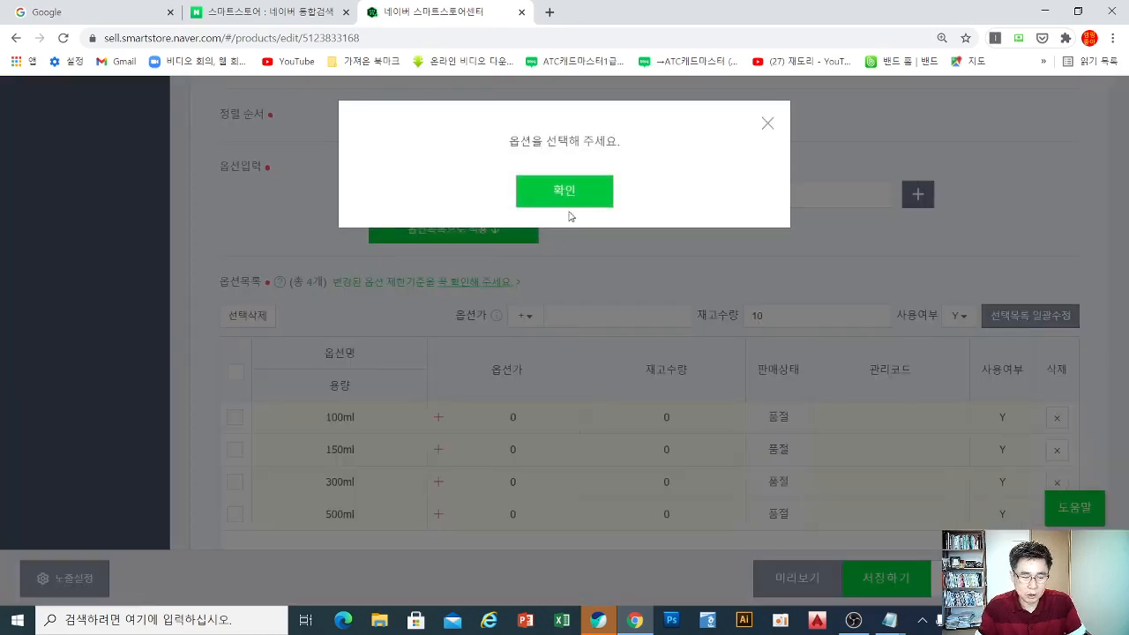
{"action": "left_click", "coordinate": [573, 203]}
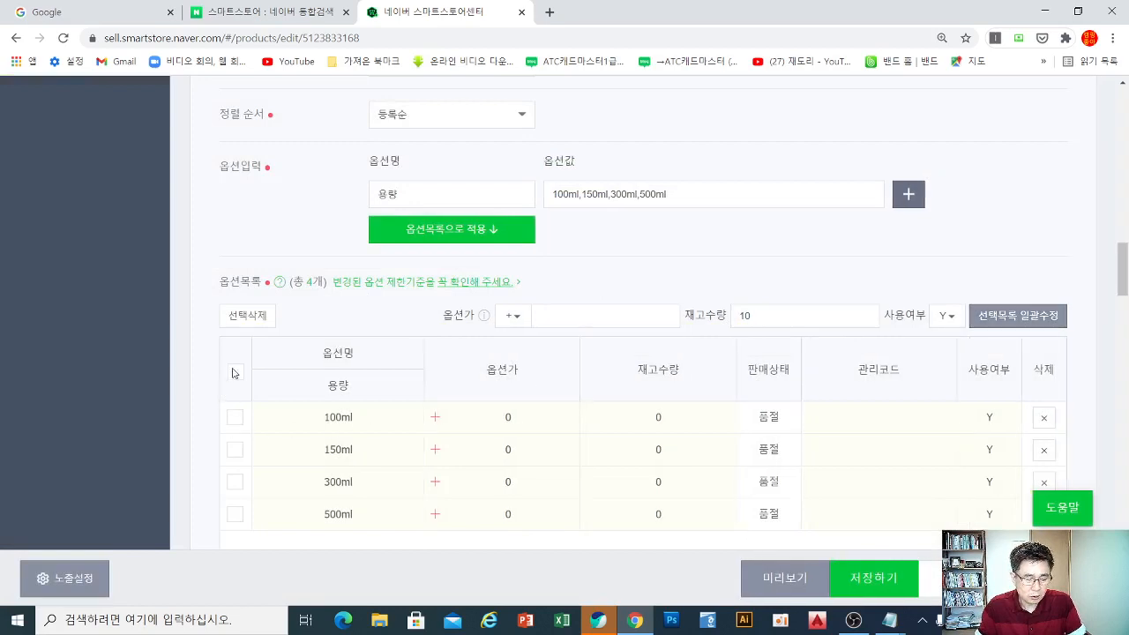
{"action": "left_click", "coordinate": [235, 371]}
{"action": "left_click", "coordinate": [1015, 319]}
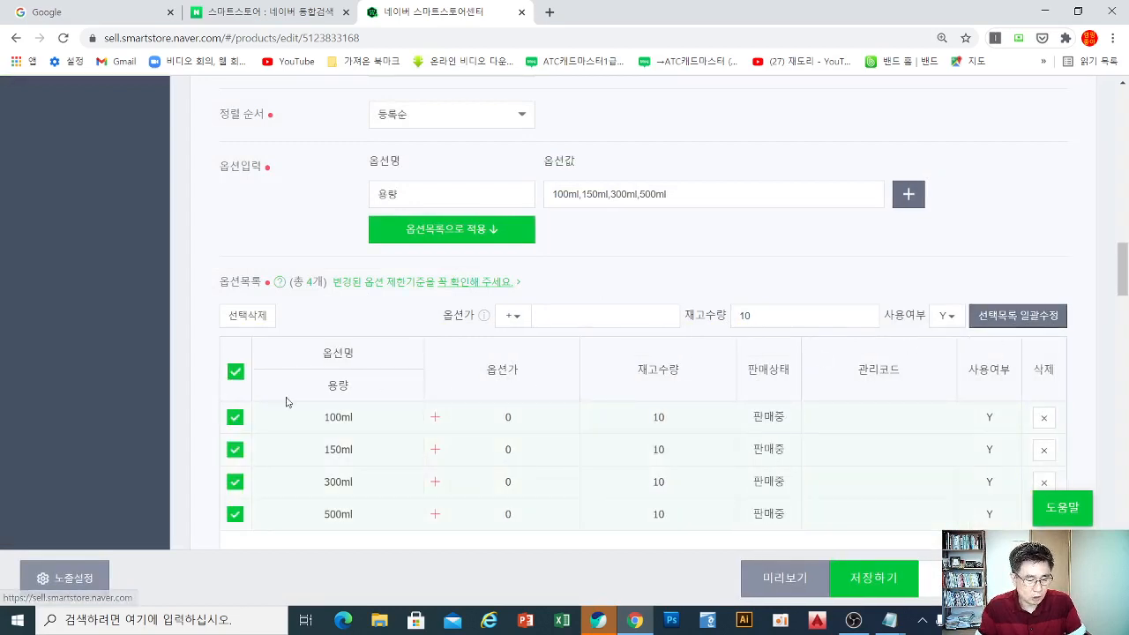
{"action": "mouse_move", "coordinate": [203, 345]}
{"action": "left_mouse_down"}
{"action": "mouse_move", "coordinate": [220, 357]}
{"action": "mouse_move", "coordinate": [262, 536]}
{"action": "left_mouse_up"}
{"action": "mouse_move", "coordinate": [291, 344]}
{"action": "left_mouse_down"}
{"action": "mouse_move", "coordinate": [282, 378]}
{"action": "mouse_move", "coordinate": [284, 346]}
{"action": "mouse_move", "coordinate": [311, 378]}
{"action": "left_mouse_up"}
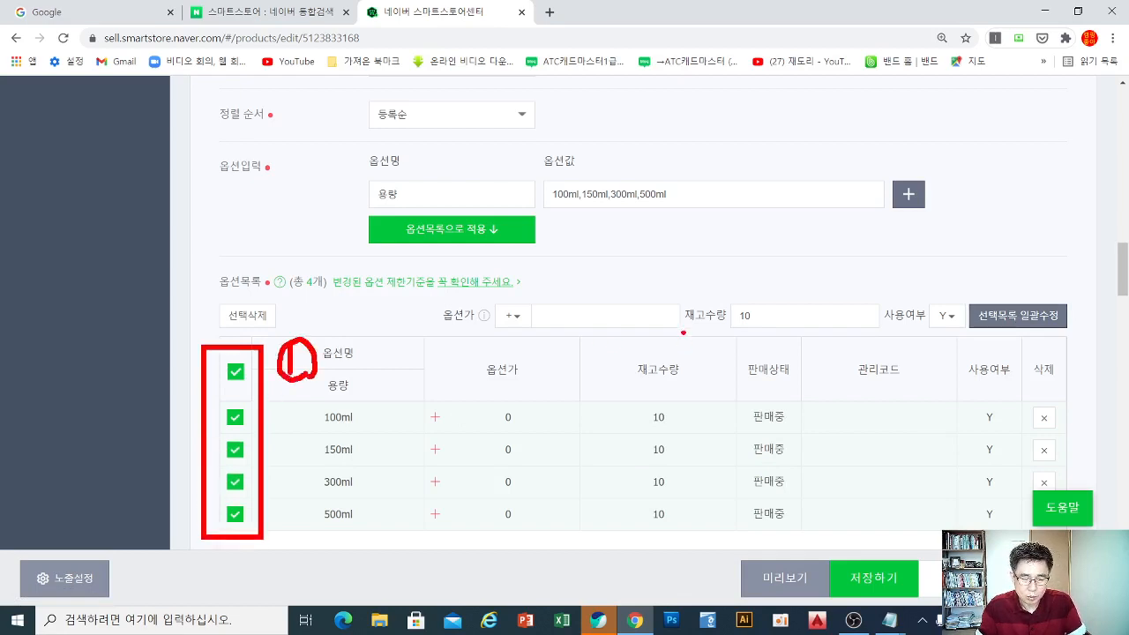
{"action": "left_click_drag", "start_coordinate": [711, 287], "coordinate": [884, 338]}
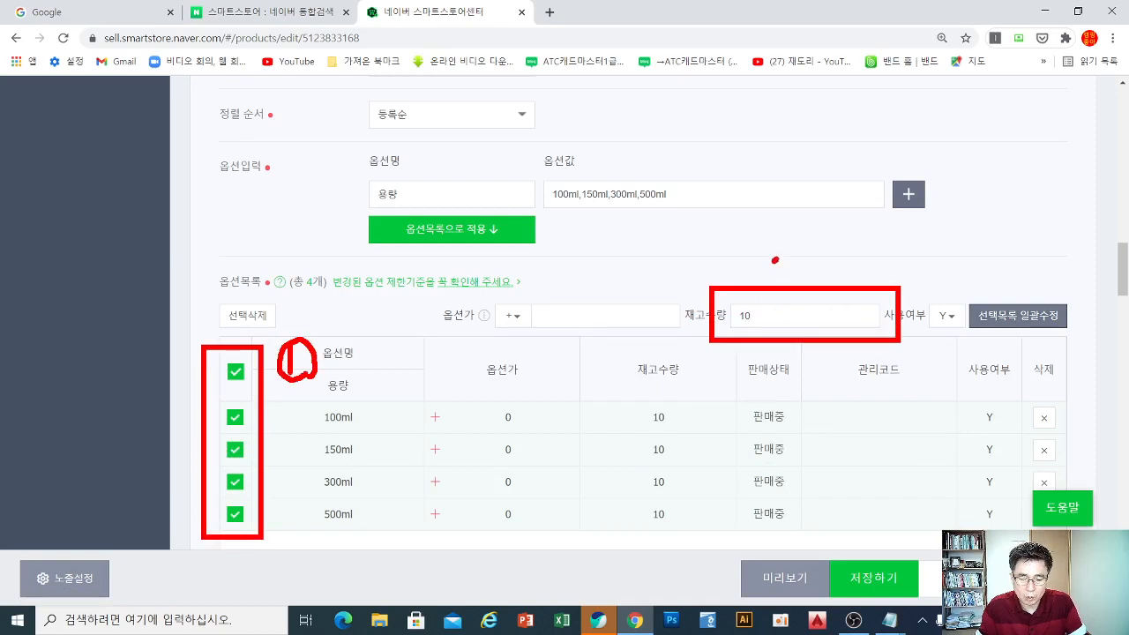
{"action": "mouse_move", "coordinate": [774, 259]}
{"action": "left_mouse_down"}
{"action": "mouse_move", "coordinate": [803, 272]}
{"action": "mouse_move", "coordinate": [767, 247]}
{"action": "mouse_move", "coordinate": [795, 284]}
{"action": "left_mouse_up"}
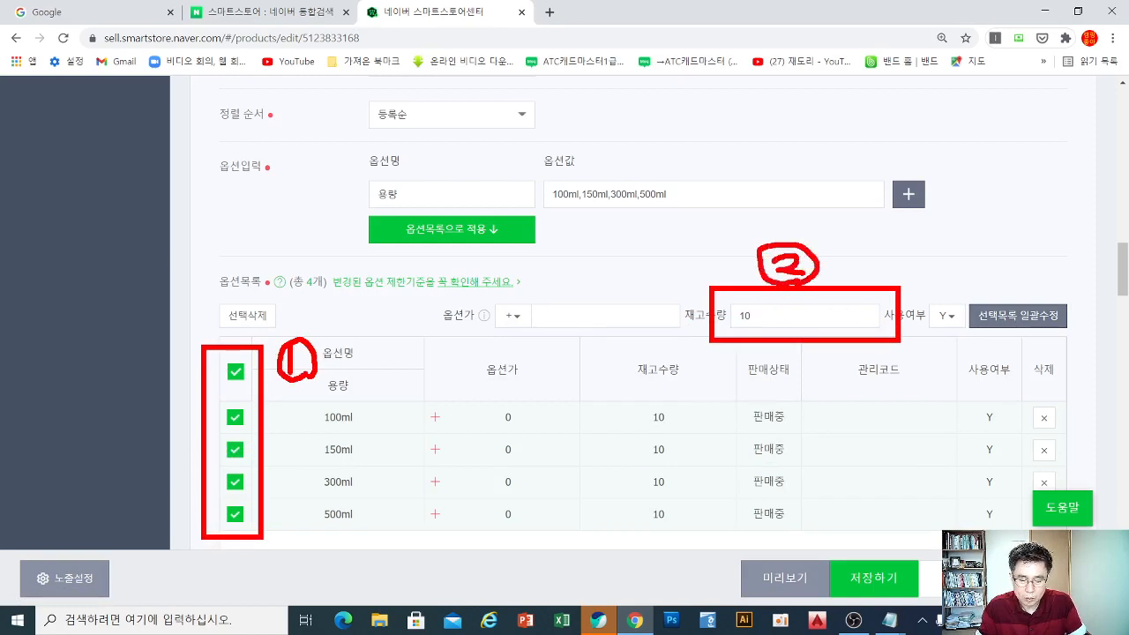
{"action": "mouse_move", "coordinate": [1005, 261]}
{"action": "left_mouse_down"}
{"action": "mouse_move", "coordinate": [1010, 295]}
{"action": "mouse_move", "coordinate": [970, 282]}
{"action": "mouse_move", "coordinate": [1028, 260]}
{"action": "mouse_move", "coordinate": [1003, 298]}
{"action": "mouse_move", "coordinate": [975, 311]}
{"action": "mouse_move", "coordinate": [1077, 340]}
{"action": "left_mouse_up"}
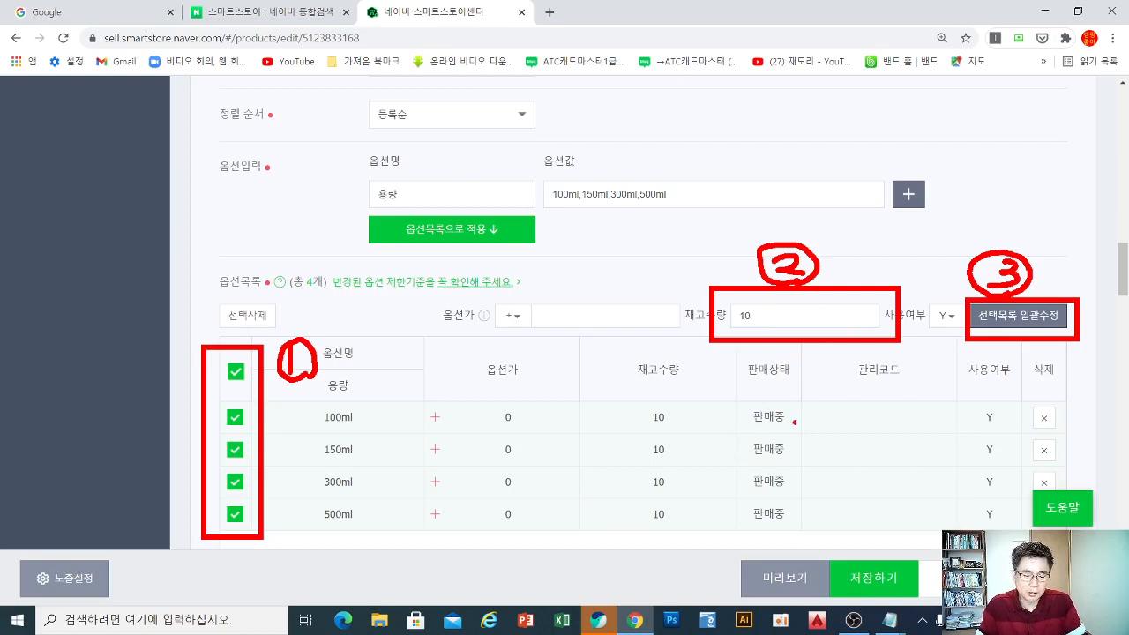
{"action": "mouse_move", "coordinate": [739, 398]}
{"action": "left_mouse_down"}
{"action": "mouse_move", "coordinate": [809, 515]}
{"action": "mouse_move", "coordinate": [807, 534]}
{"action": "left_mouse_up"}
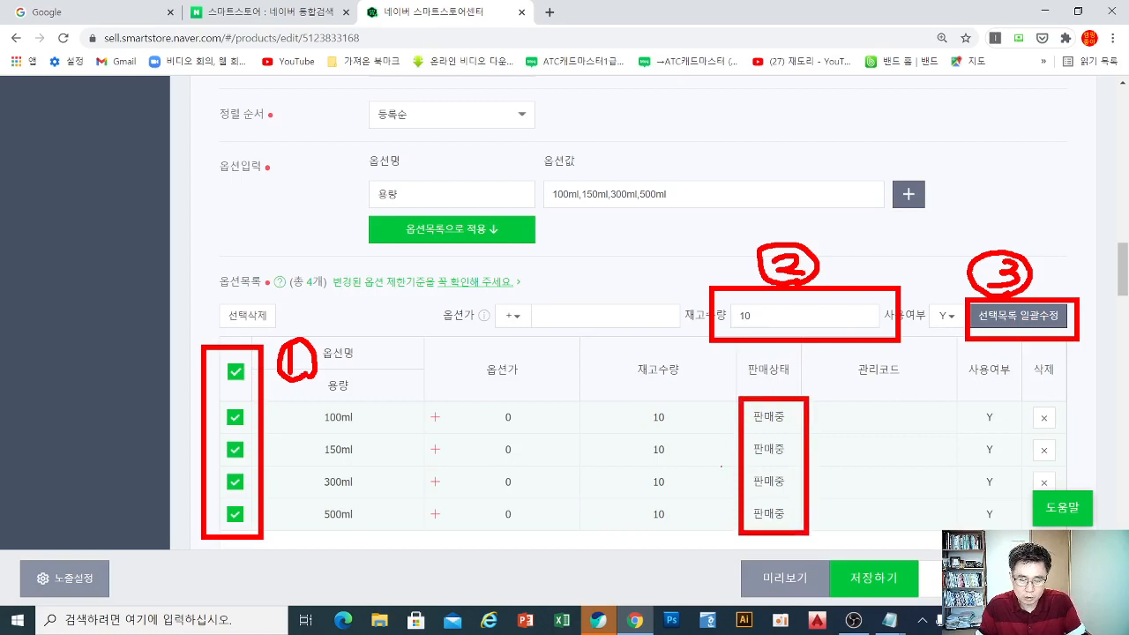
{"action": "left_click_drag", "start_coordinate": [631, 397], "coordinate": [683, 528]}
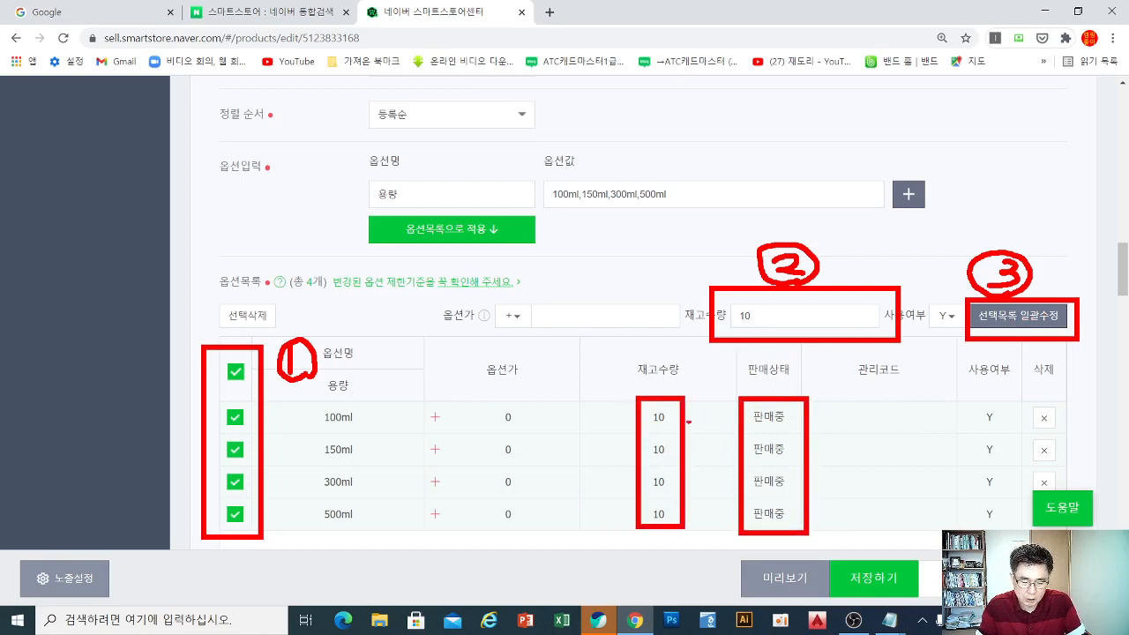
{"action": "key", "text": "Escape"}
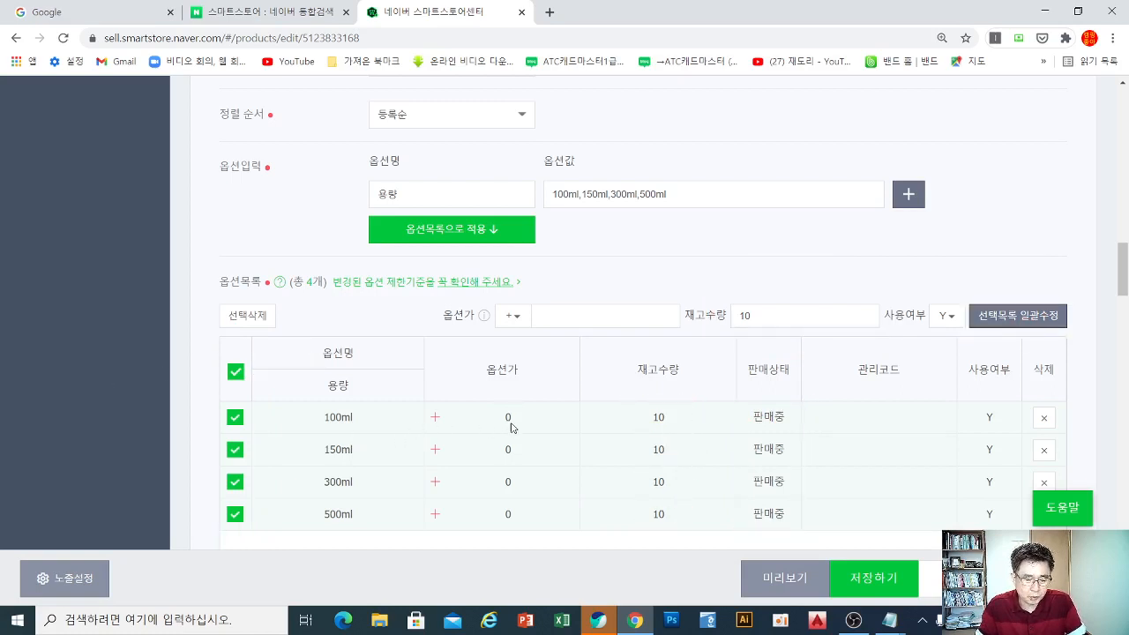
- Set the option price of the 150ml option to 30,000 in the option list
{"action": "scroll", "coordinate": [529, 415], "scroll_direction": "down", "scroll_amount": 1}
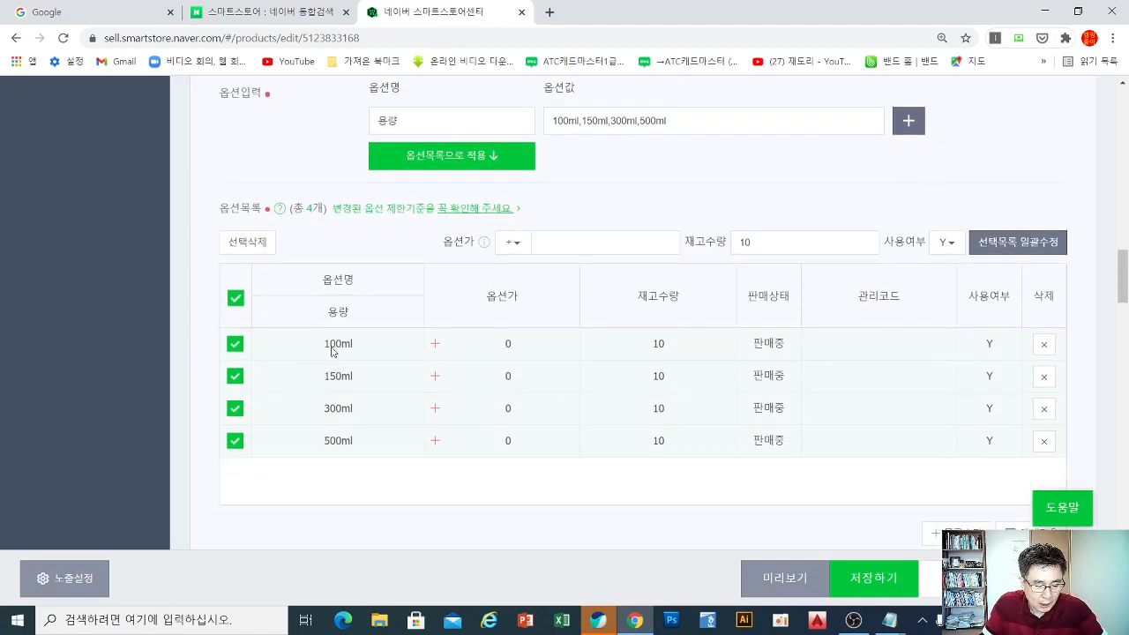
{"action": "scroll", "coordinate": [500, 330], "scroll_direction": "up", "scroll_amount": 10}
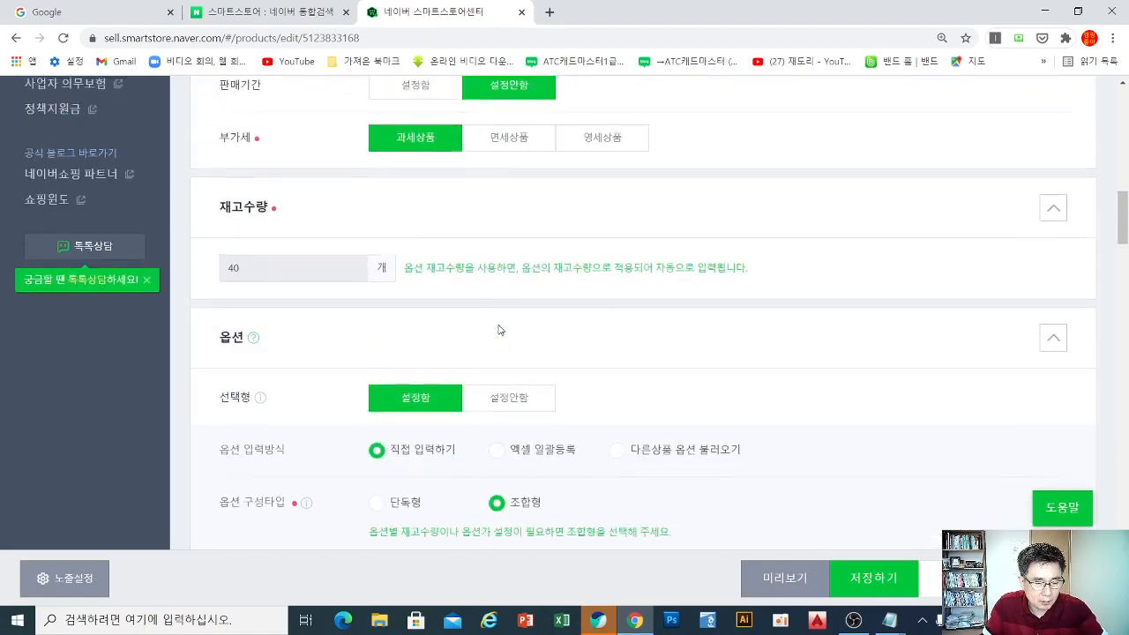
{"action": "scroll", "coordinate": [475, 379], "scroll_direction": "down", "scroll_amount": 13}
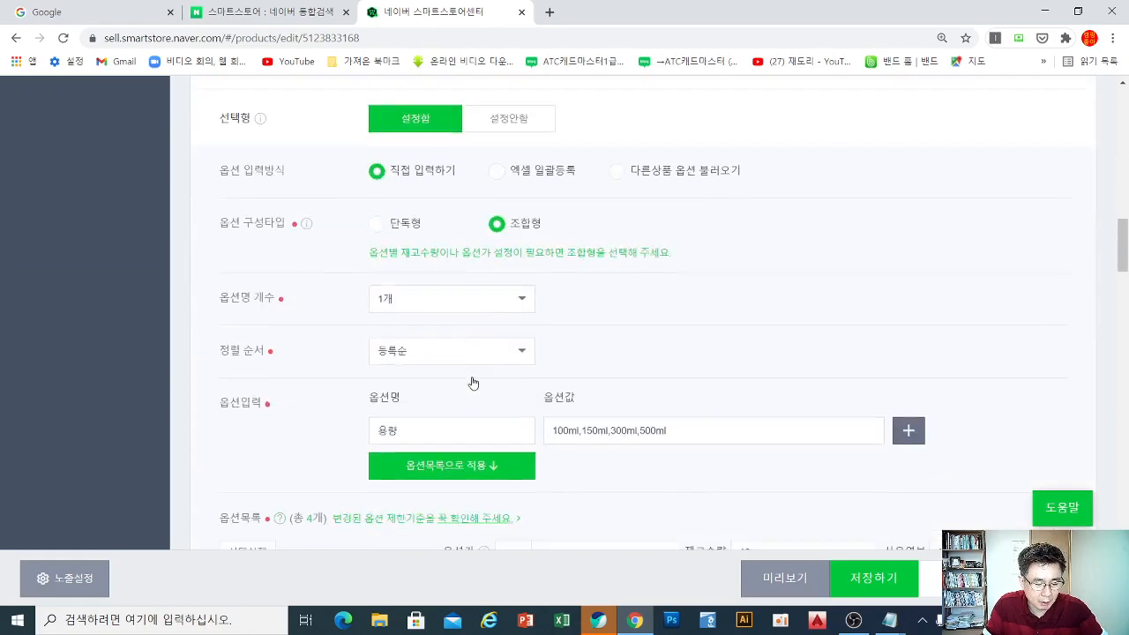
{"action": "left_click", "coordinate": [514, 346]}
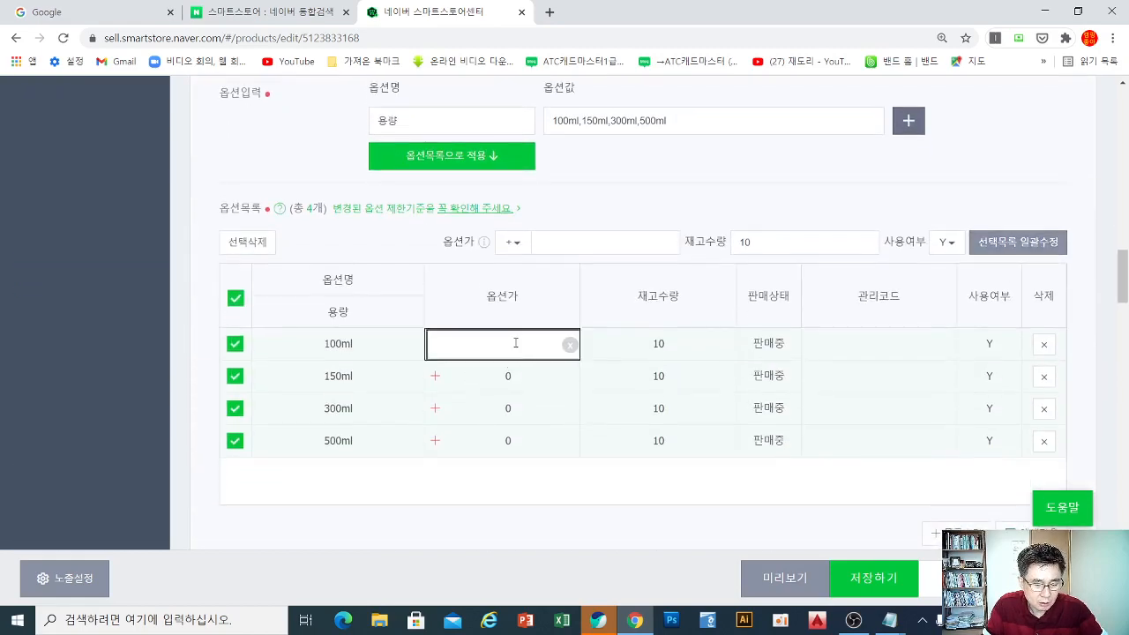
{"action": "left_click", "coordinate": [522, 375]}
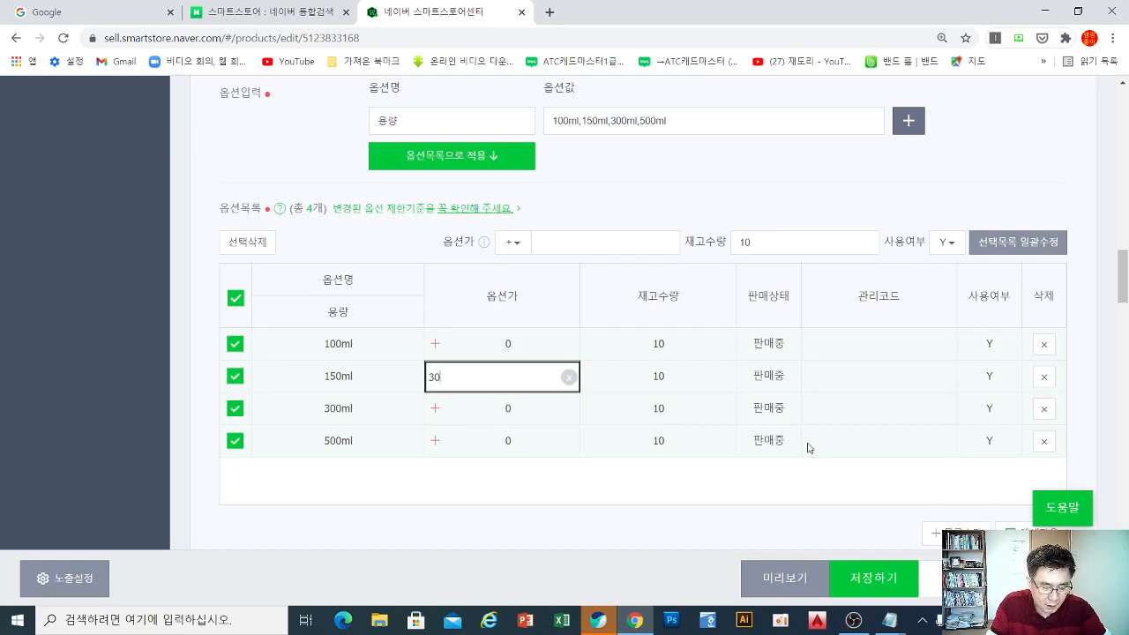
{"action": "type", "text": "000"}
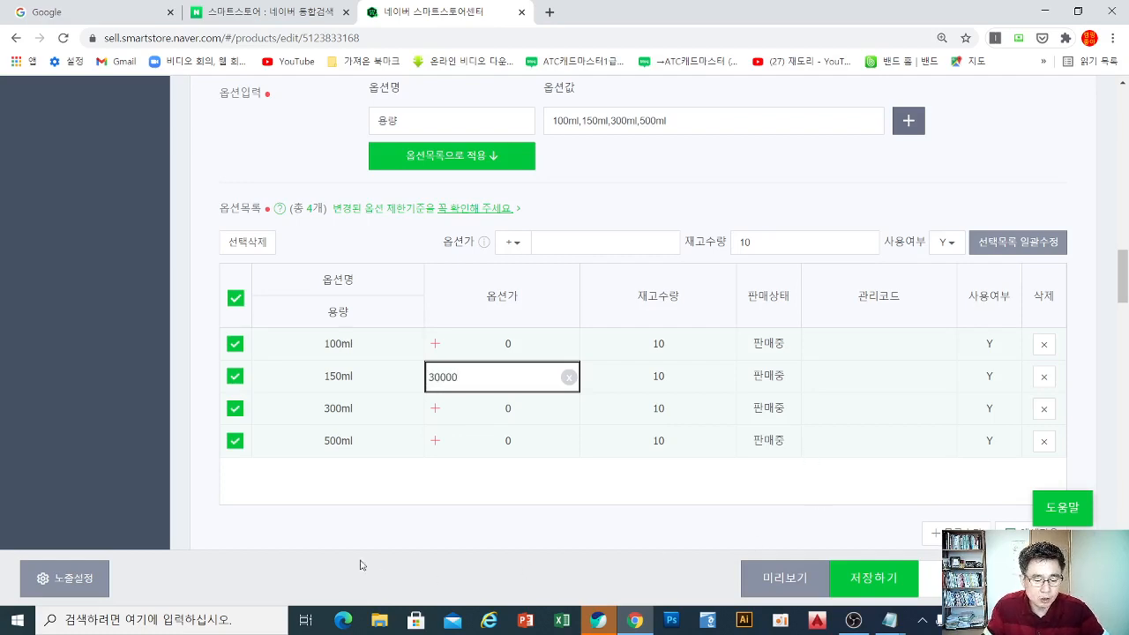
{"action": "left_click", "coordinate": [516, 414]}
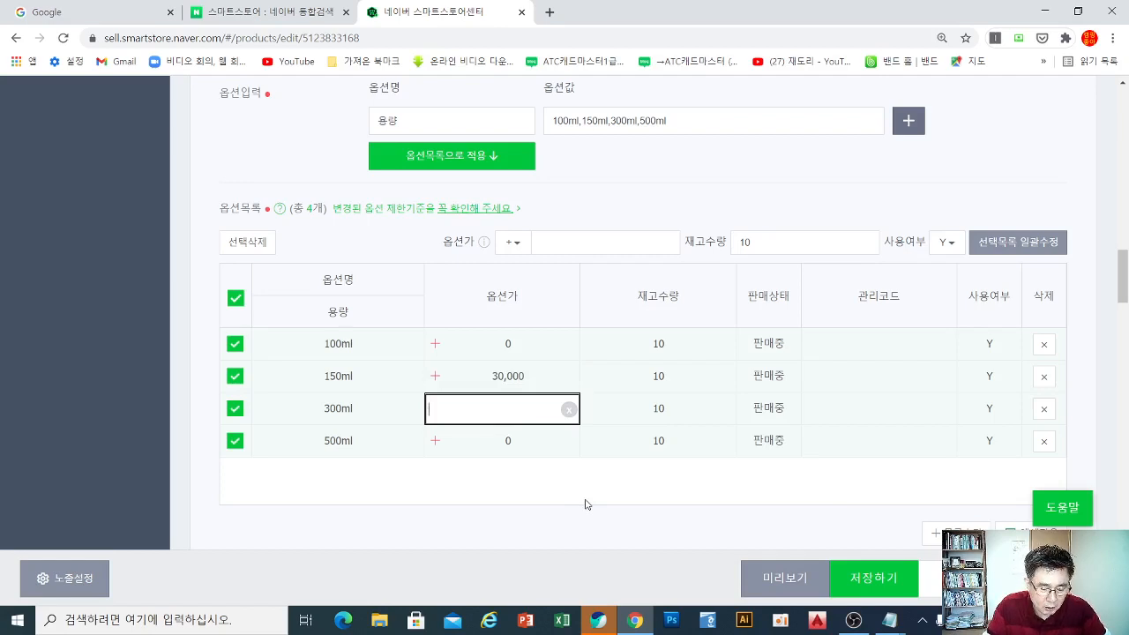
{"action": "type", "text": "230"}
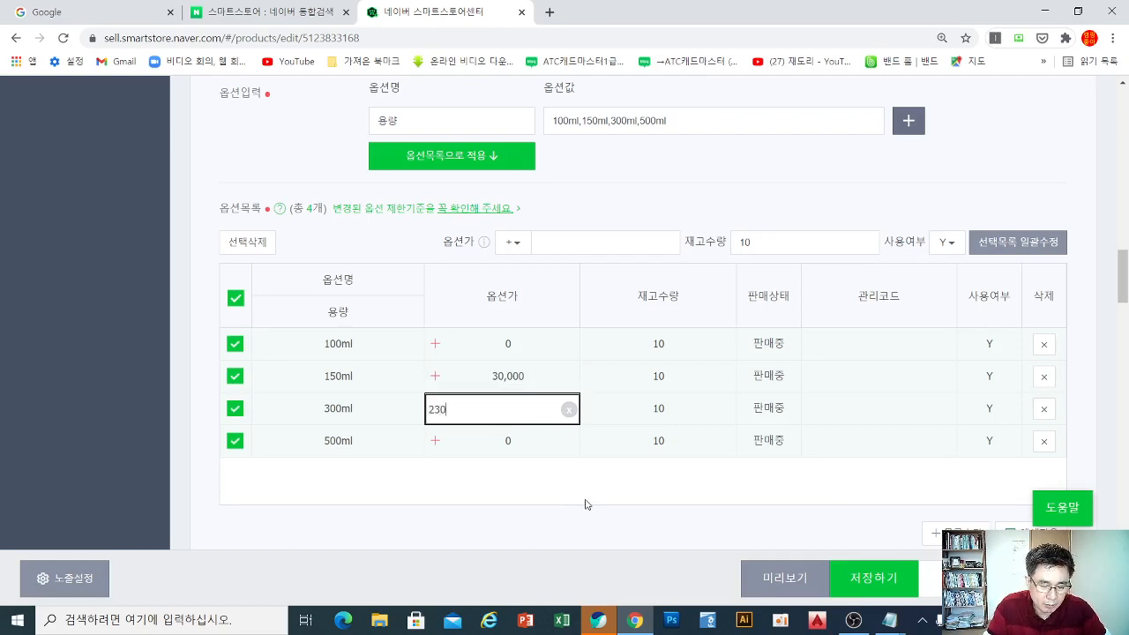
{"action": "type", "text": "000"}
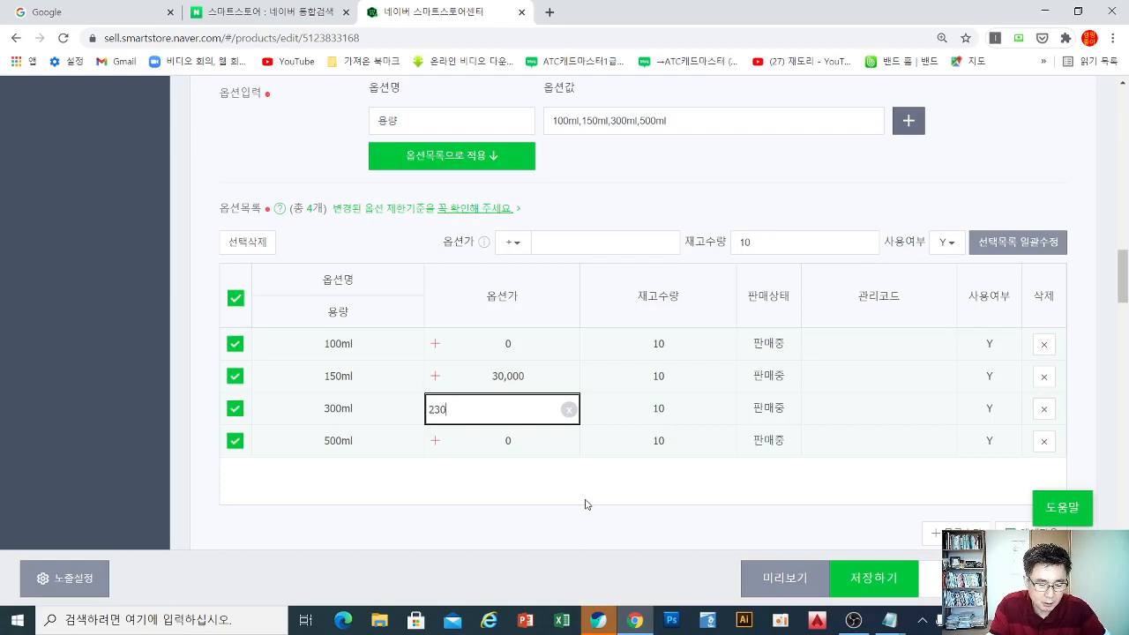
{"action": "key", "text": "BackSpace"}
{"action": "key", "text": "BackSpace"}
{"action": "key", "text": "BackSpace"}
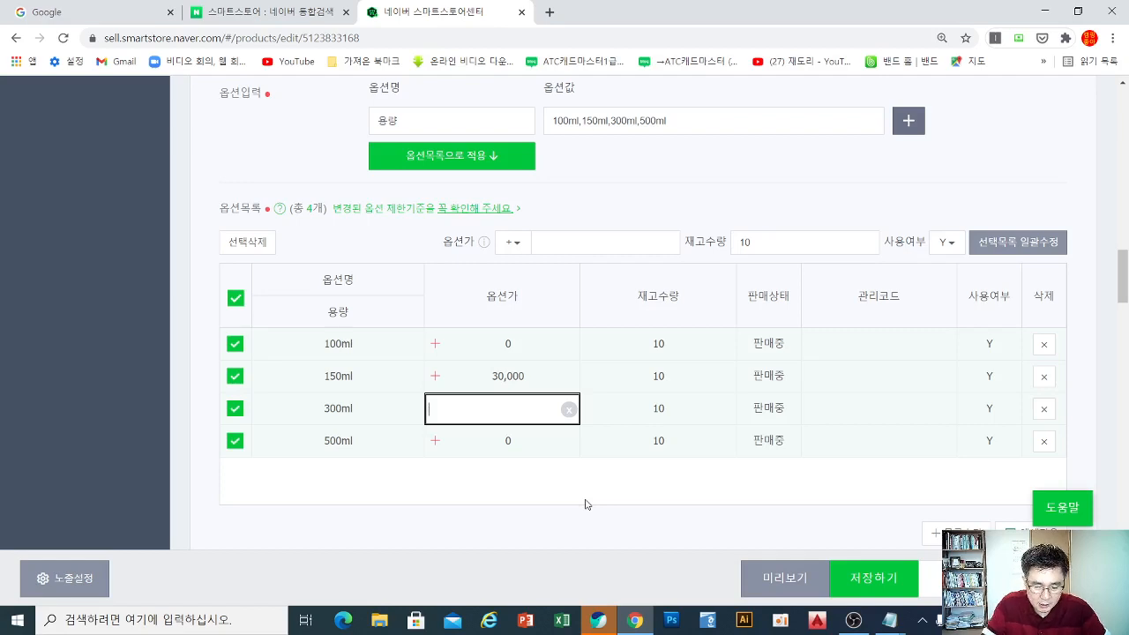
- Set the option price to 40,000 for the 300ml option and 50,000 for the 500ml option
{"action": "type", "text": "40,0"}
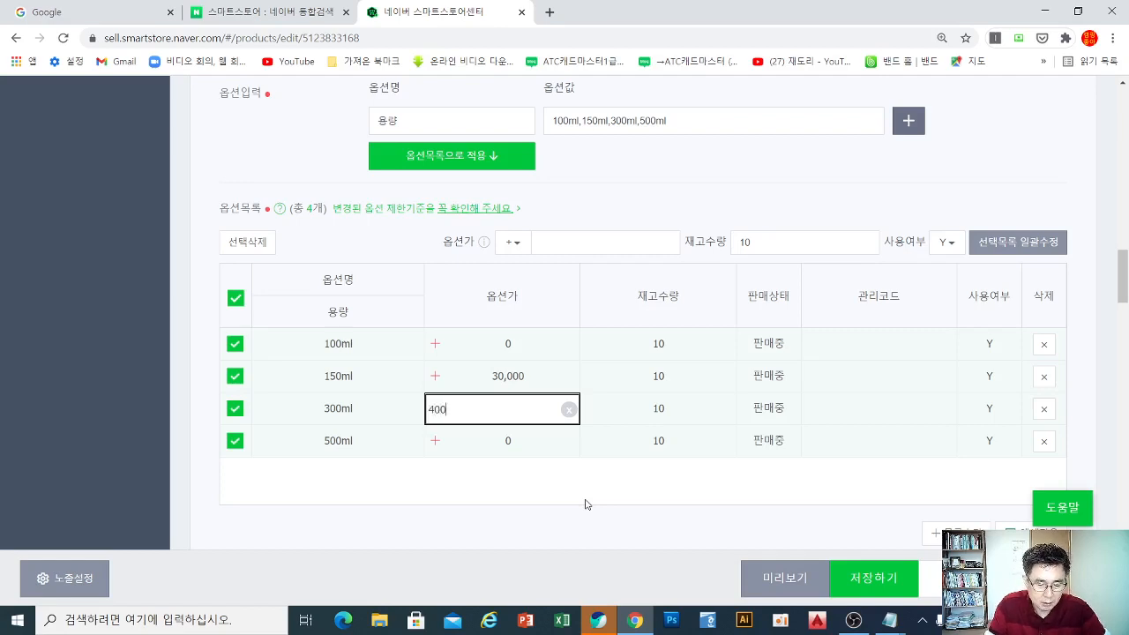
{"action": "type", "text": "00"}
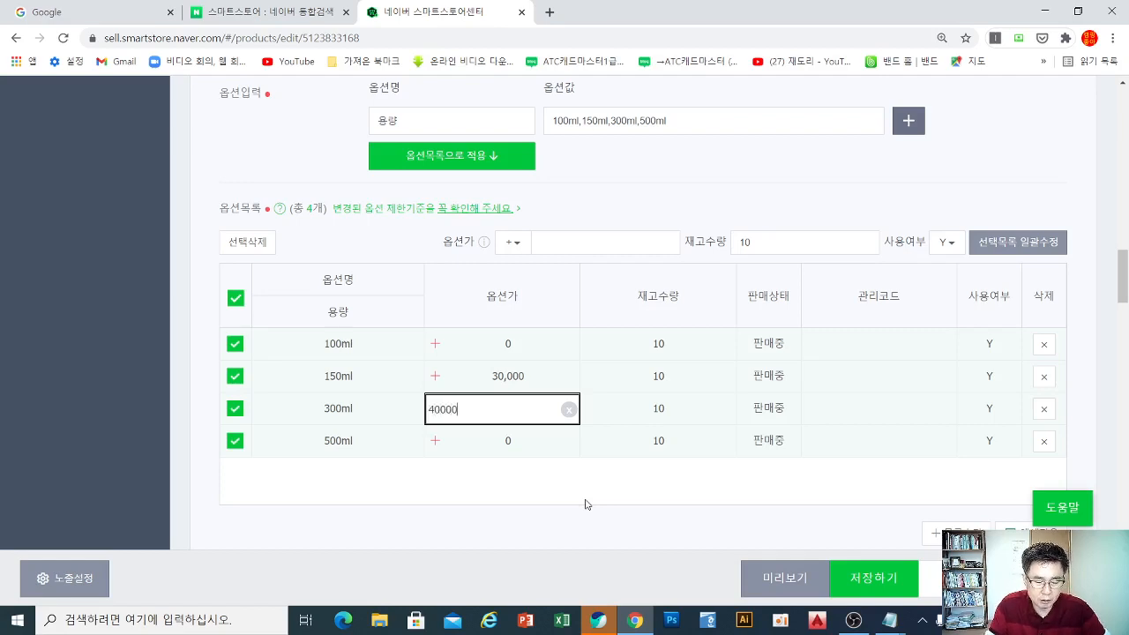
{"action": "left_click", "coordinate": [474, 490]}
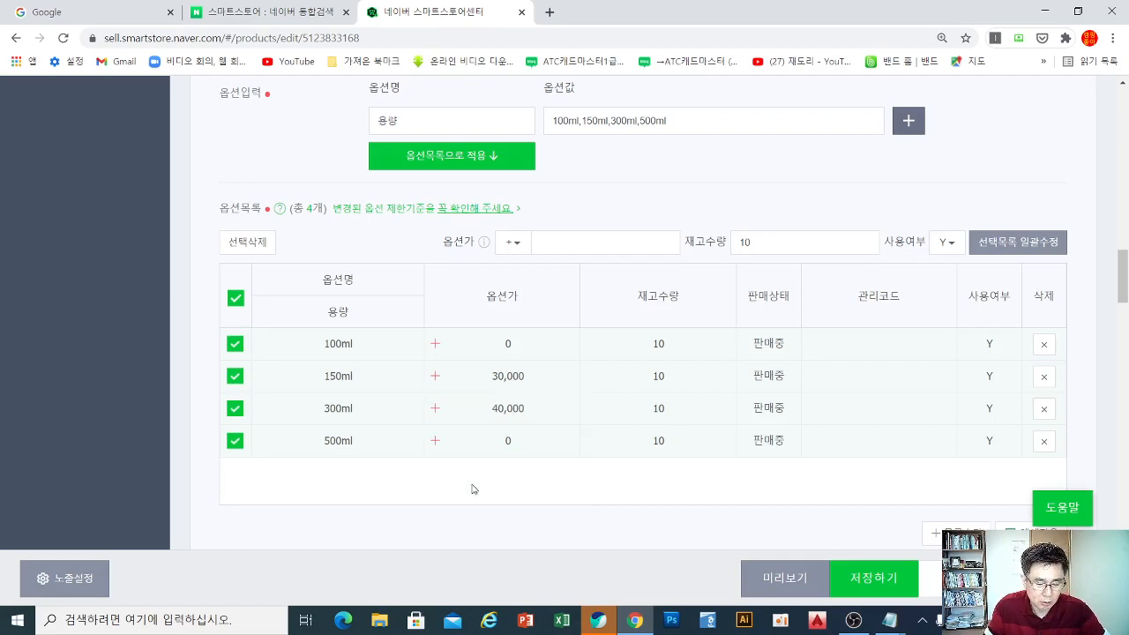
{"action": "left_click", "coordinate": [531, 445]}
{"action": "type", "text": "500"}
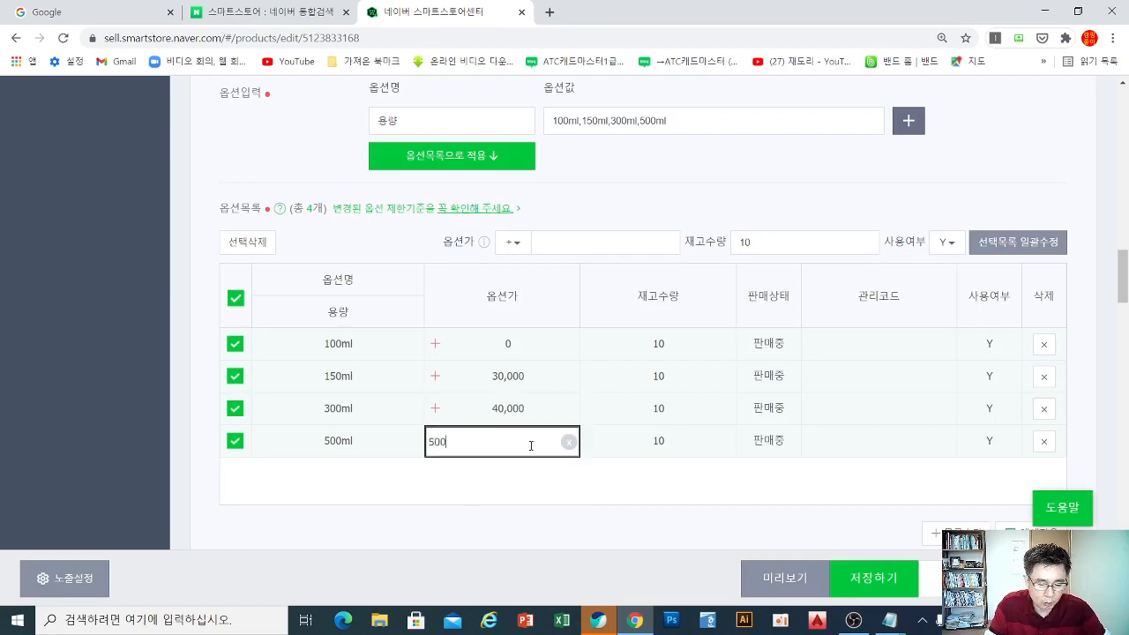
{"action": "type", "text": "00"}
{"action": "left_click", "coordinate": [514, 501]}
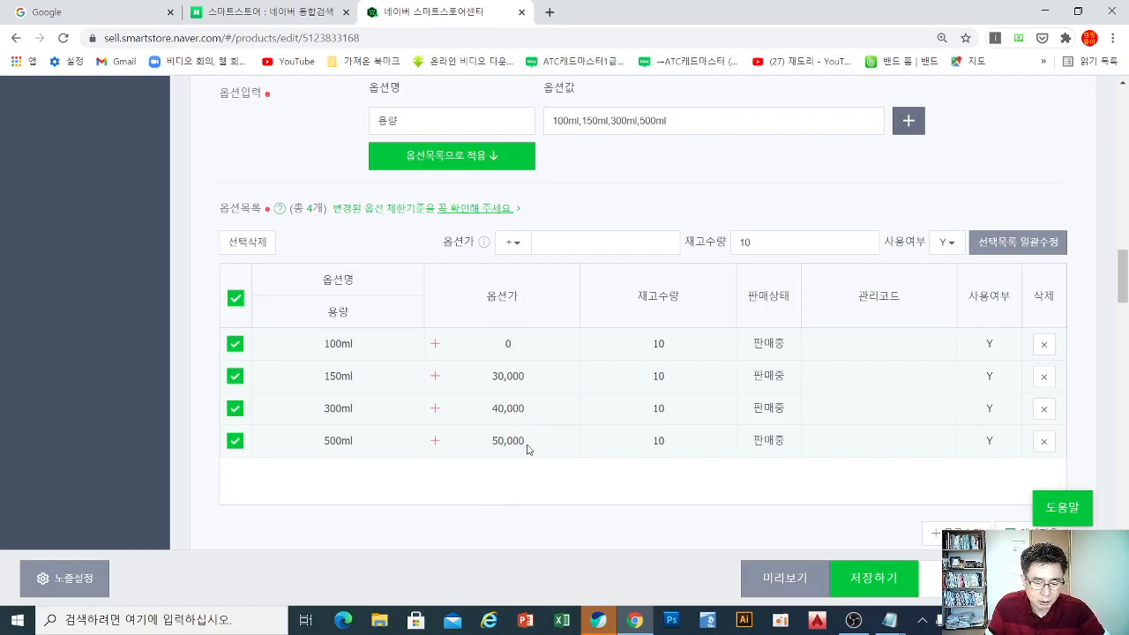
{"action": "scroll", "coordinate": [617, 472], "scroll_direction": "down", "scroll_amount": 1}
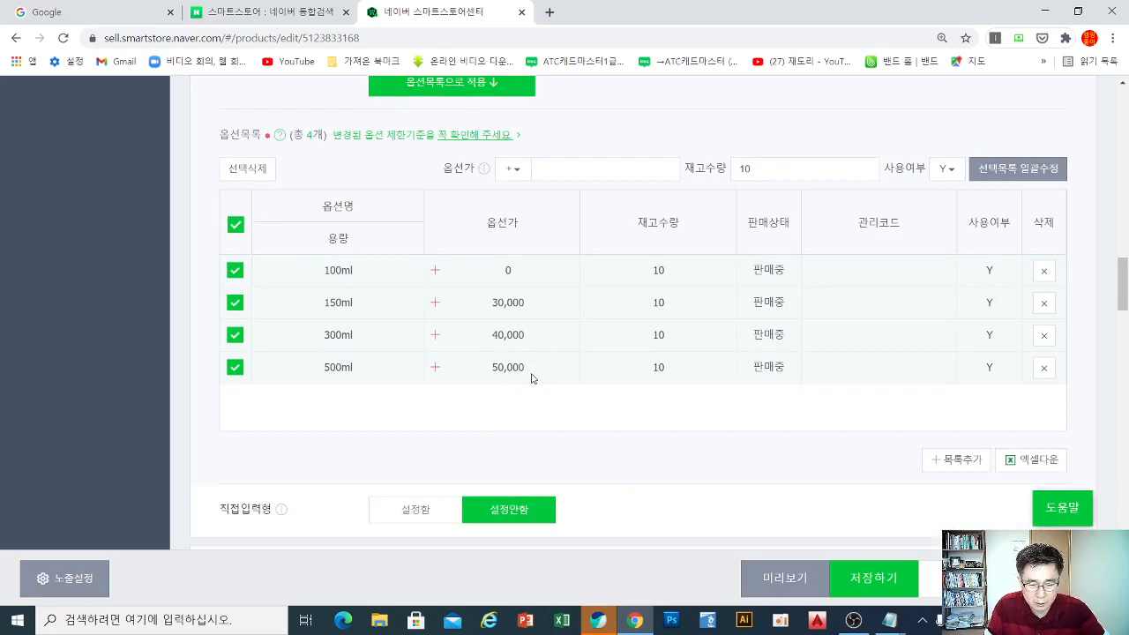
{"action": "left_click", "coordinate": [889, 622]}
{"action": "left_click", "coordinate": [796, 585]}
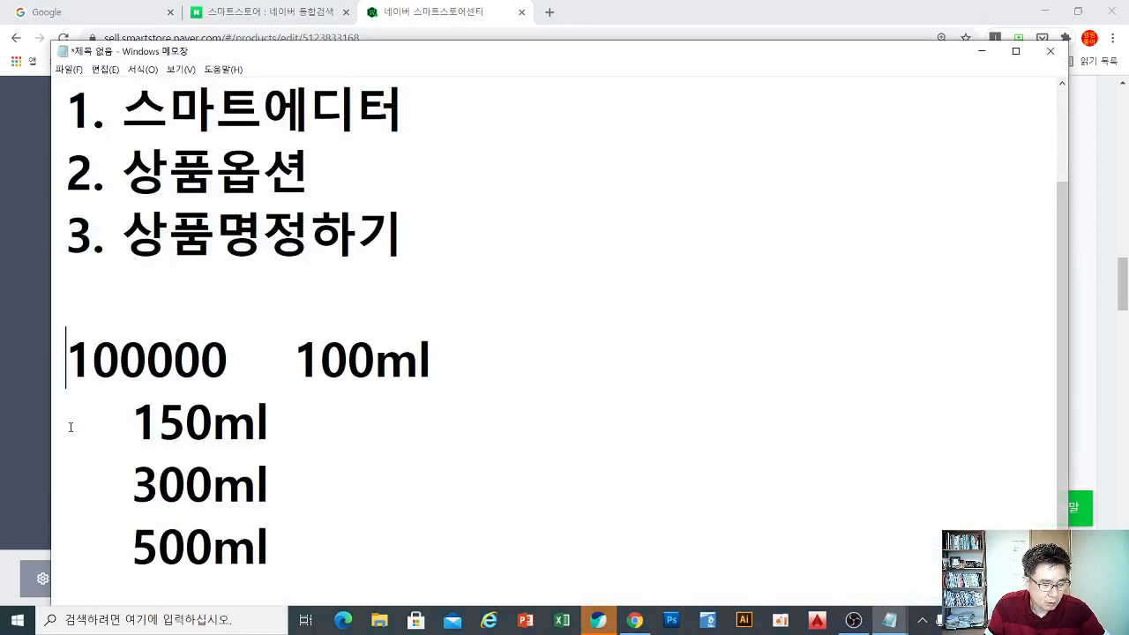
{"action": "left_click", "coordinate": [889, 622]}
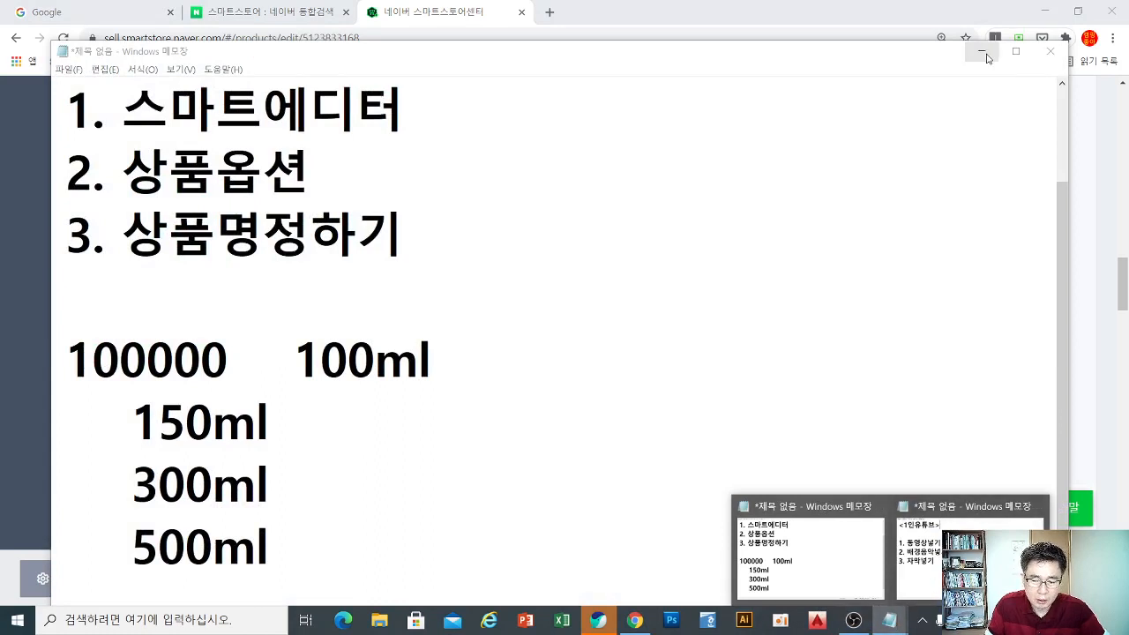
{"action": "left_click", "coordinate": [981, 52]}
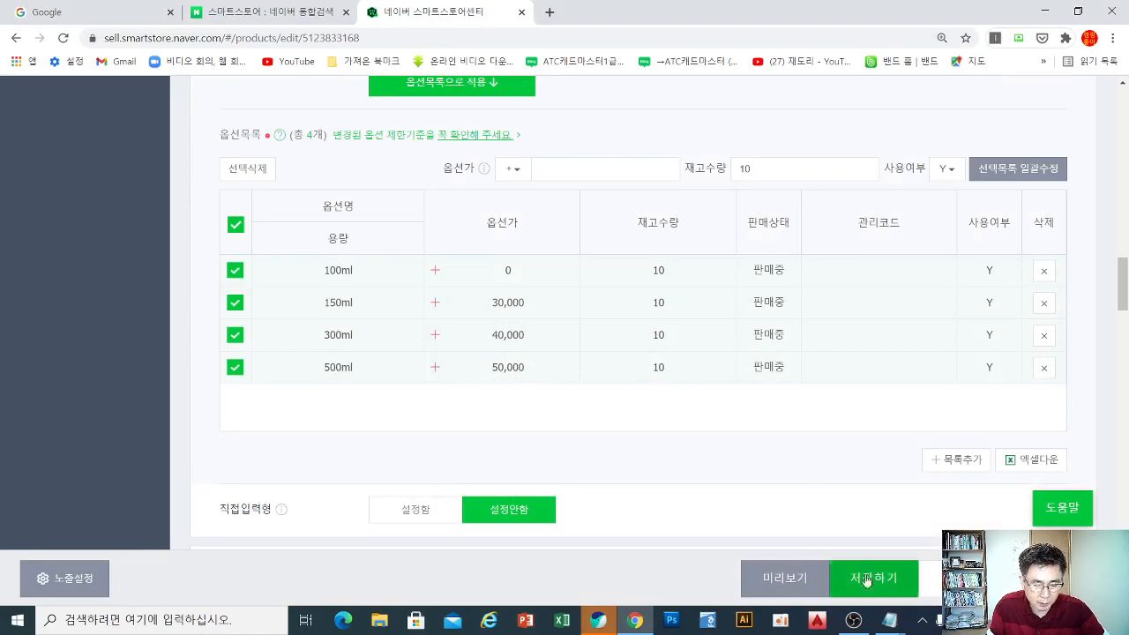
- Switch to the Notepad note with the capacity list and enter 130000 in front of 150ml
{"action": "mouse_move", "coordinate": [896, 628]}
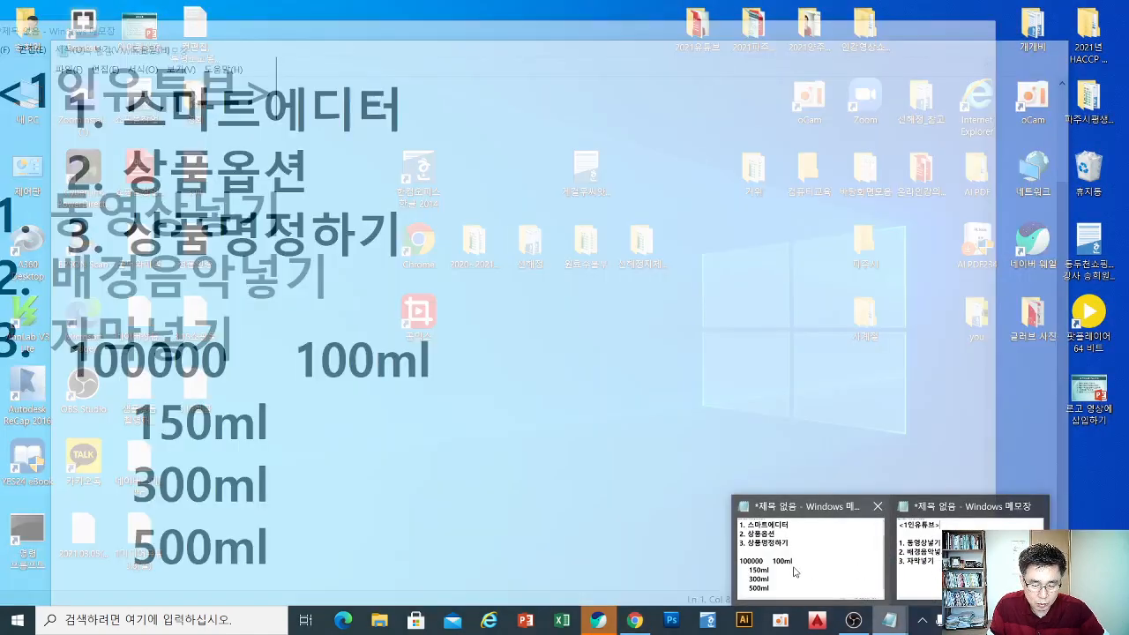
{"action": "left_click", "coordinate": [794, 564]}
{"action": "left_click", "coordinate": [71, 421]}
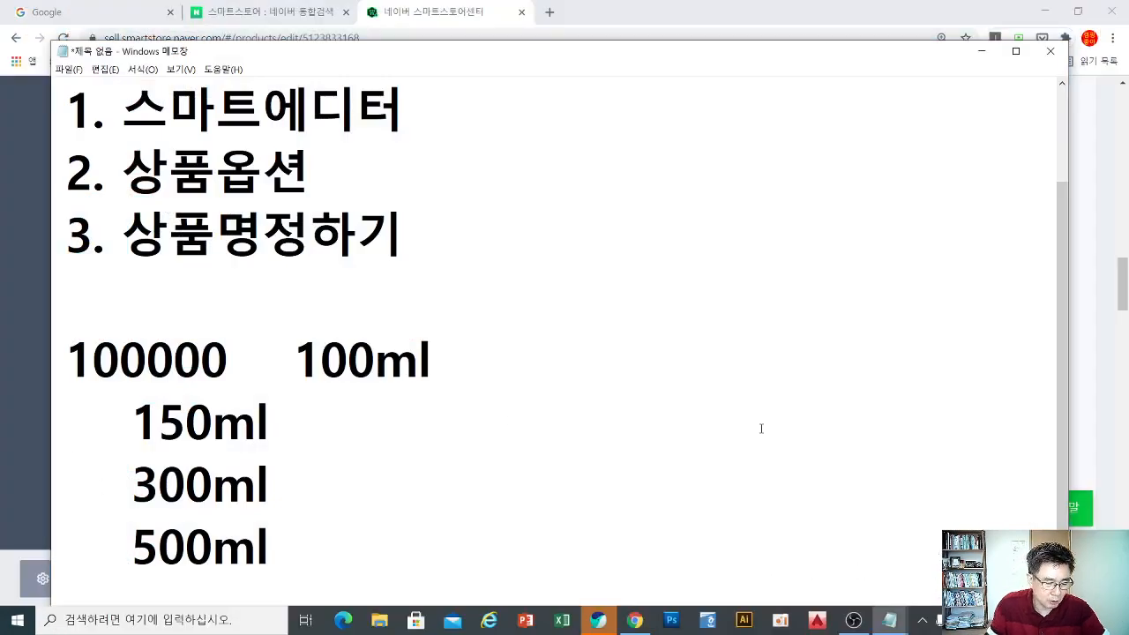
{"action": "type", "text": "130"}
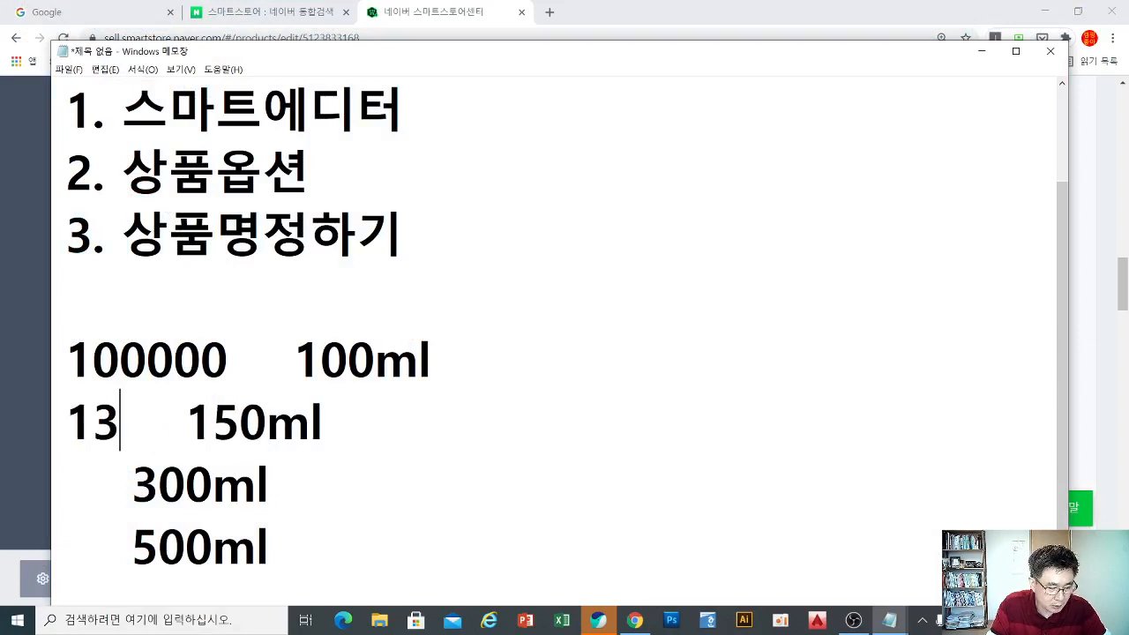
{"action": "type", "text": "000"}
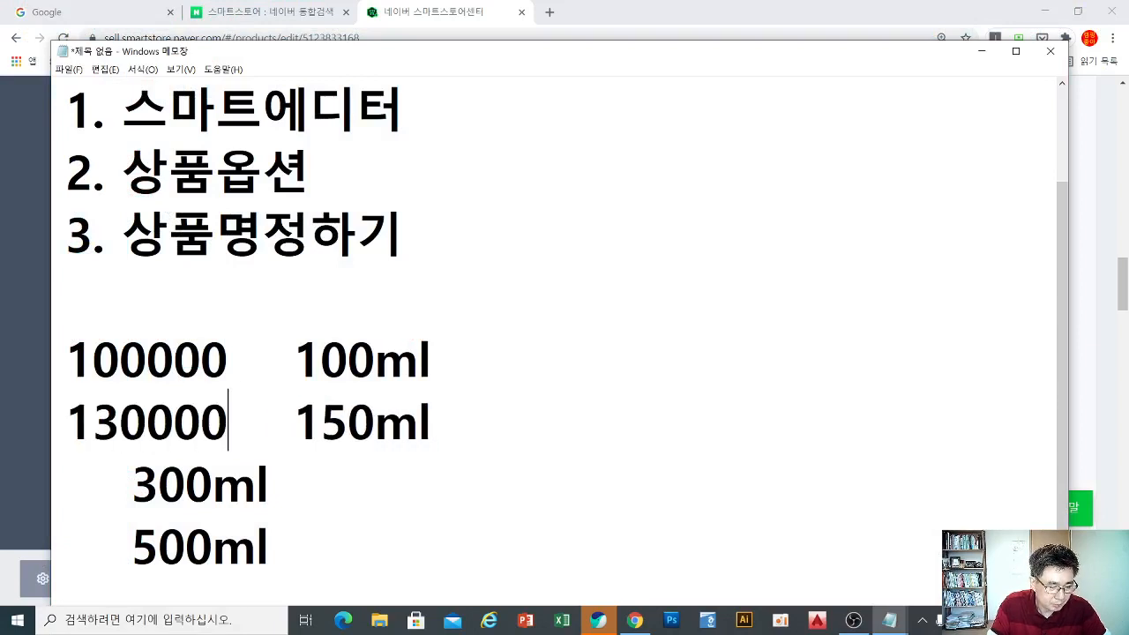
- Enter 140000 in front of 300ml in the Notepad capacity list
{"action": "key", "text": "Down"}
{"action": "key", "text": "Left"}
{"action": "key", "text": "Left"}
{"action": "key", "text": "Left"}
{"action": "key", "text": "Left"}
{"action": "key", "text": "Left"}
{"action": "key", "text": "Left"}
{"action": "key", "text": "Left"}
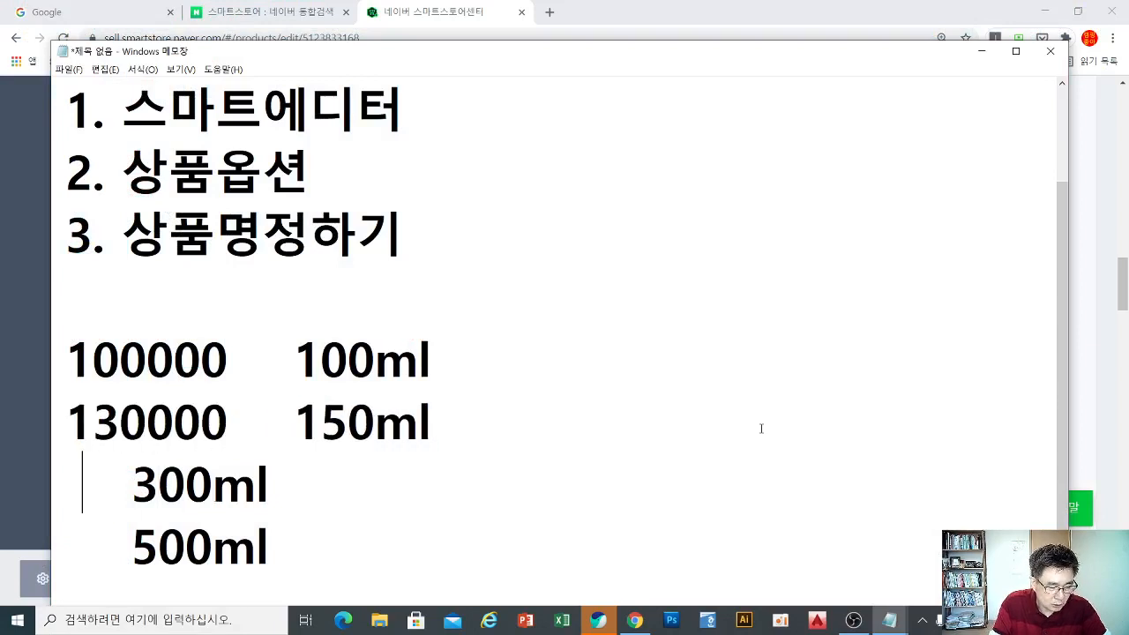
{"action": "type", "text": "140000"}
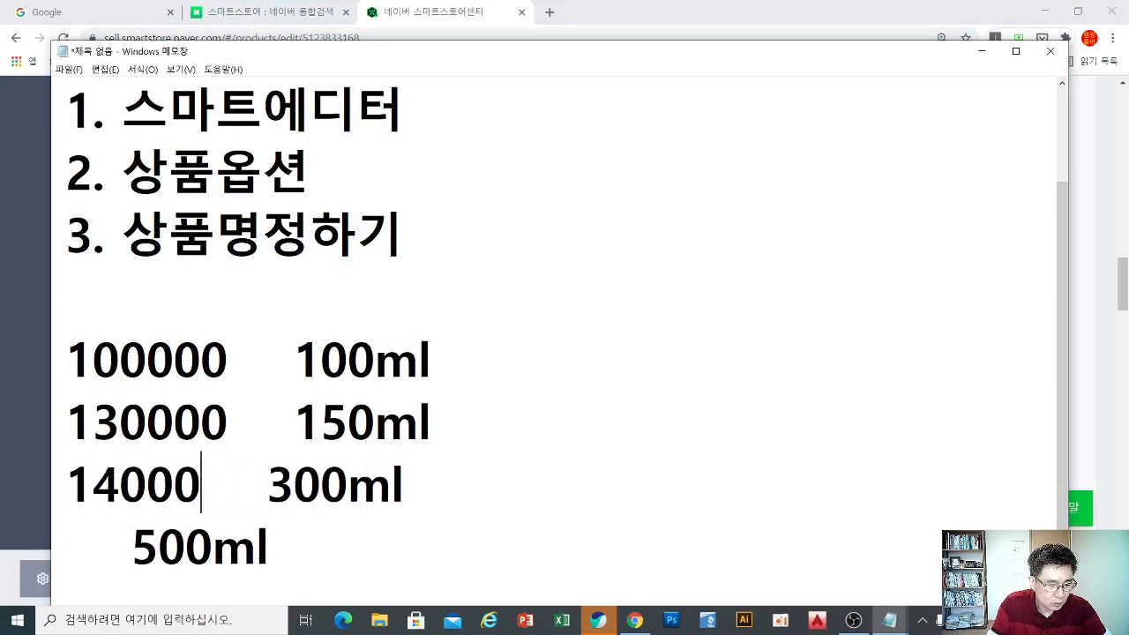
- Enter 150000 in front of 500ml in the Notepad capacity list
{"action": "key", "text": "Down"}
{"action": "key", "text": "Left"}
{"action": "key", "text": "Left"}
{"action": "key", "text": "Left"}
{"action": "key", "text": "Left"}
{"action": "key", "text": "Left"}
{"action": "key", "text": "Left"}
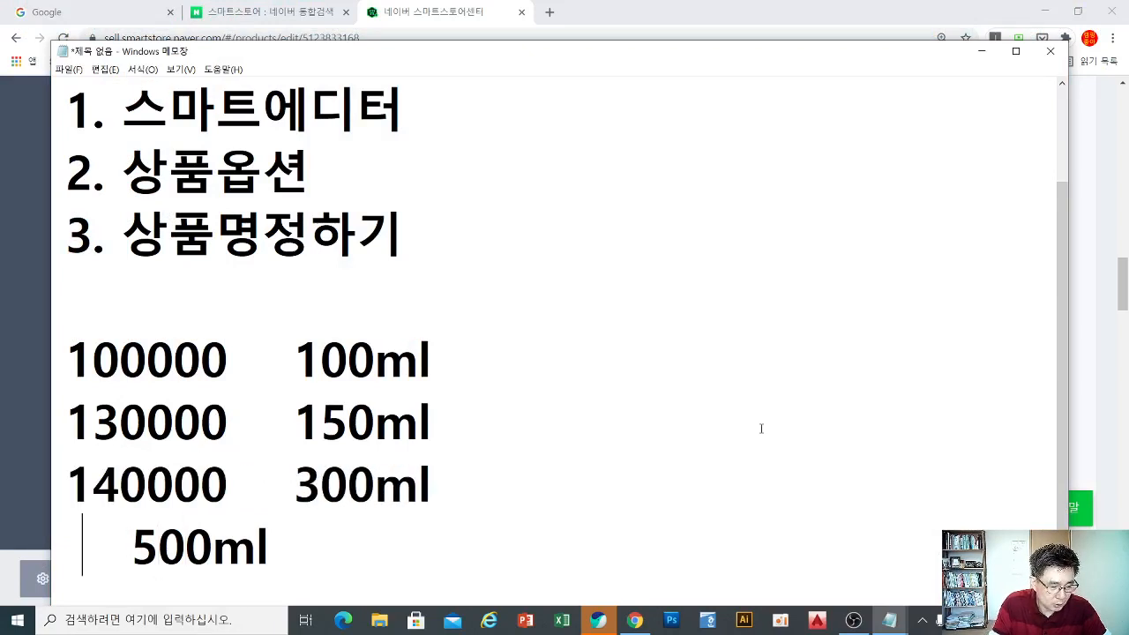
{"action": "type", "text": "150000"}
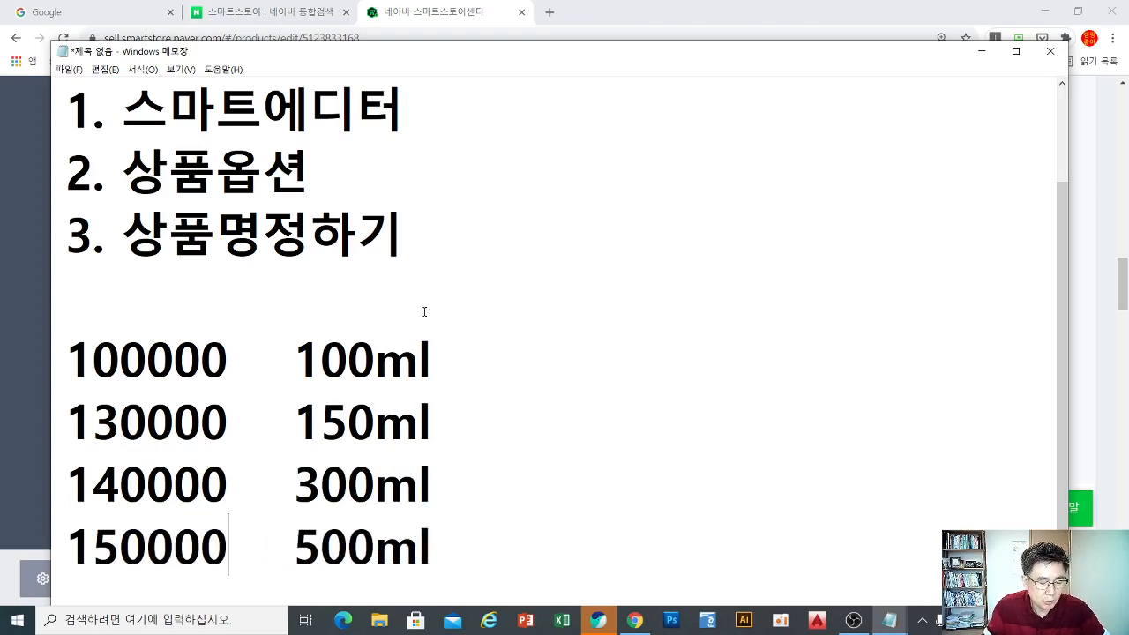
- Compare the price of each capacity with the 100ml base price in the note, checking the added amounts per size
{"action": "left_click", "coordinate": [425, 357]}
{"action": "left_click_drag", "start_coordinate": [86, 419], "coordinate": [228, 421]}
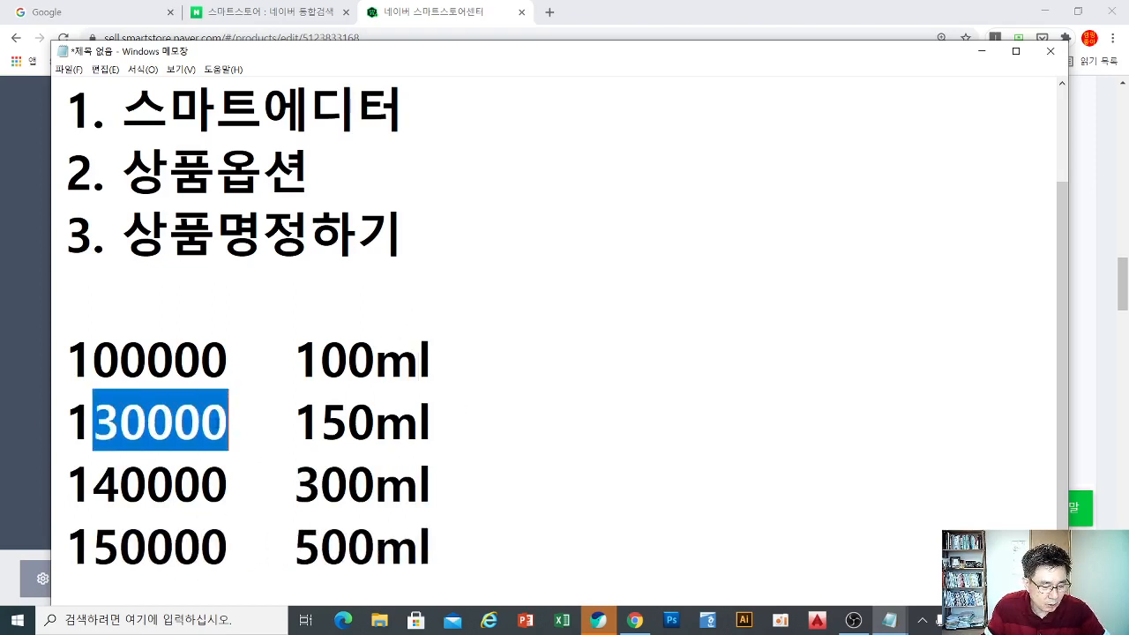
{"action": "left_click_drag", "start_coordinate": [92, 483], "coordinate": [223, 482]}
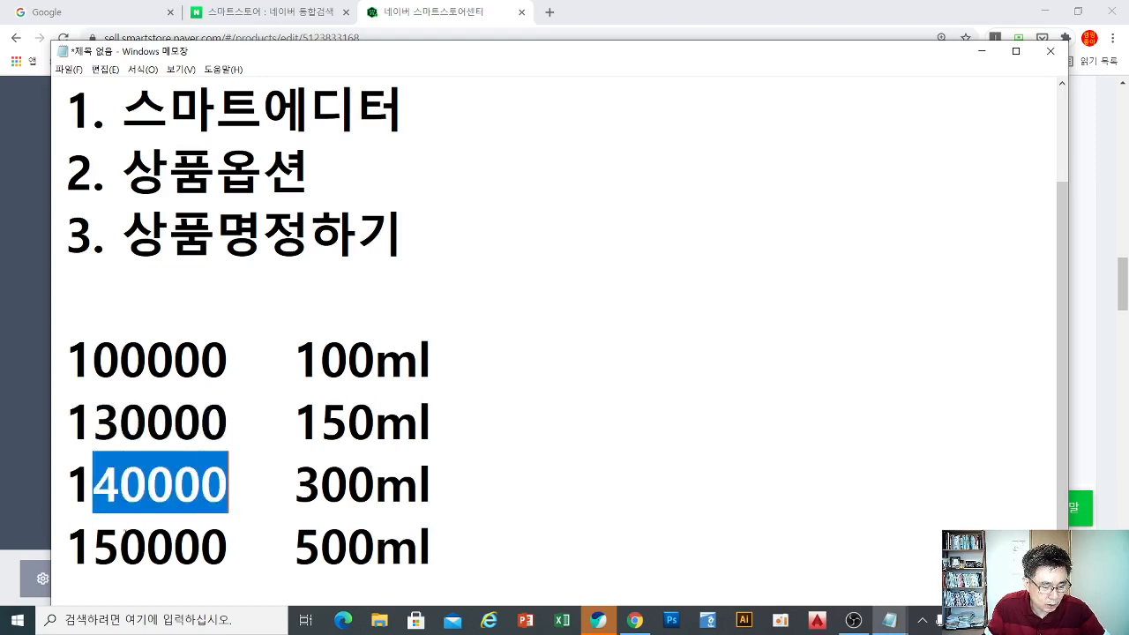
{"action": "left_click_drag", "start_coordinate": [91, 545], "coordinate": [232, 541]}
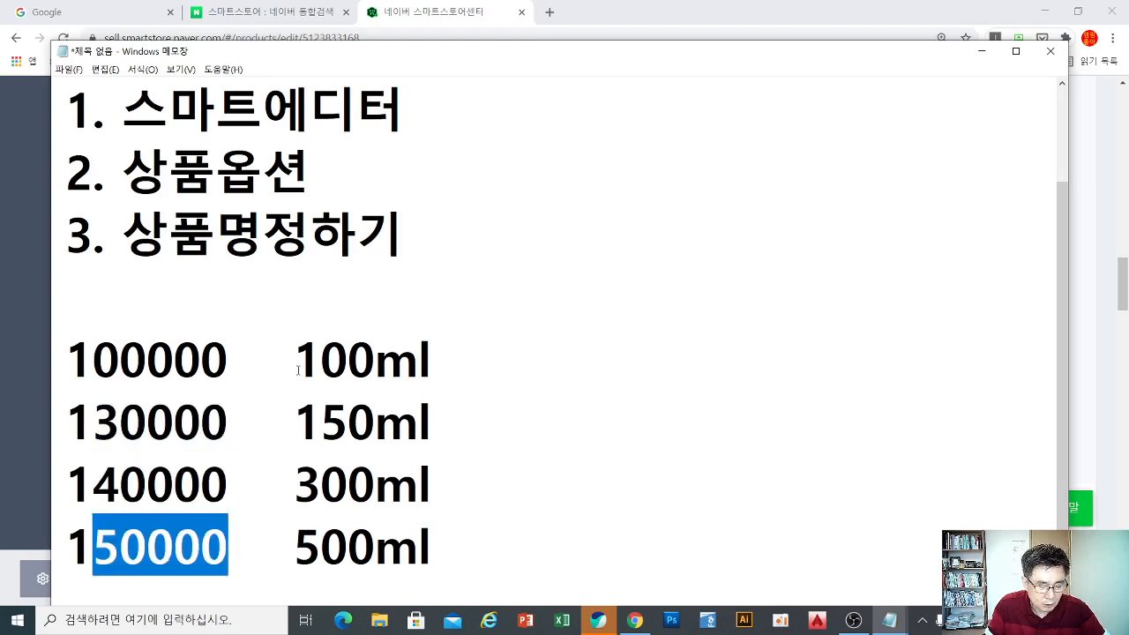
{"action": "left_click_drag", "start_coordinate": [294, 359], "coordinate": [420, 358]}
{"action": "left_click_drag", "start_coordinate": [295, 422], "coordinate": [454, 423]}
{"action": "left_click", "coordinate": [454, 423]}
{"action": "left_click", "coordinate": [295, 481]}
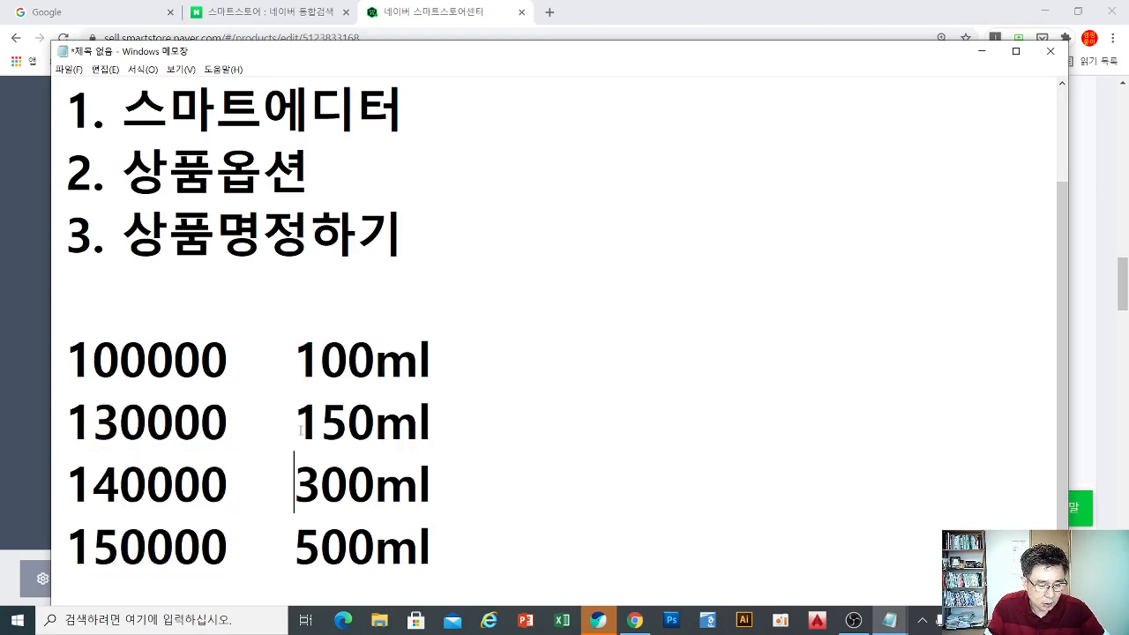
{"action": "left_click_drag", "start_coordinate": [295, 422], "coordinate": [451, 422]}
{"action": "left_click", "coordinate": [450, 422]}
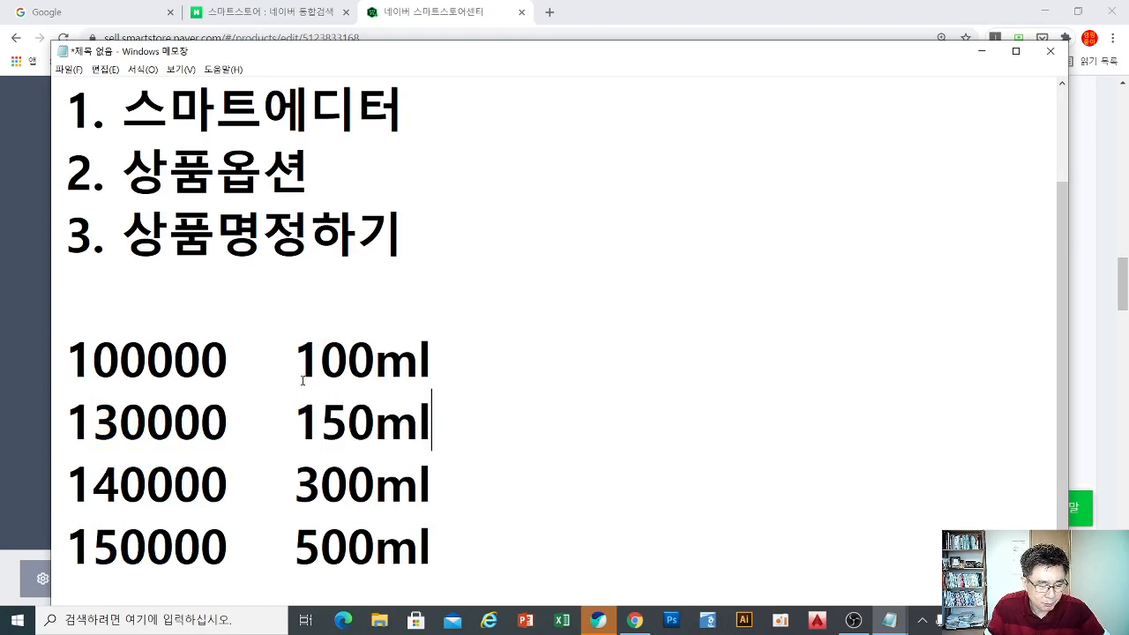
{"action": "left_click", "coordinate": [299, 370]}
{"action": "left_click", "coordinate": [300, 468]}
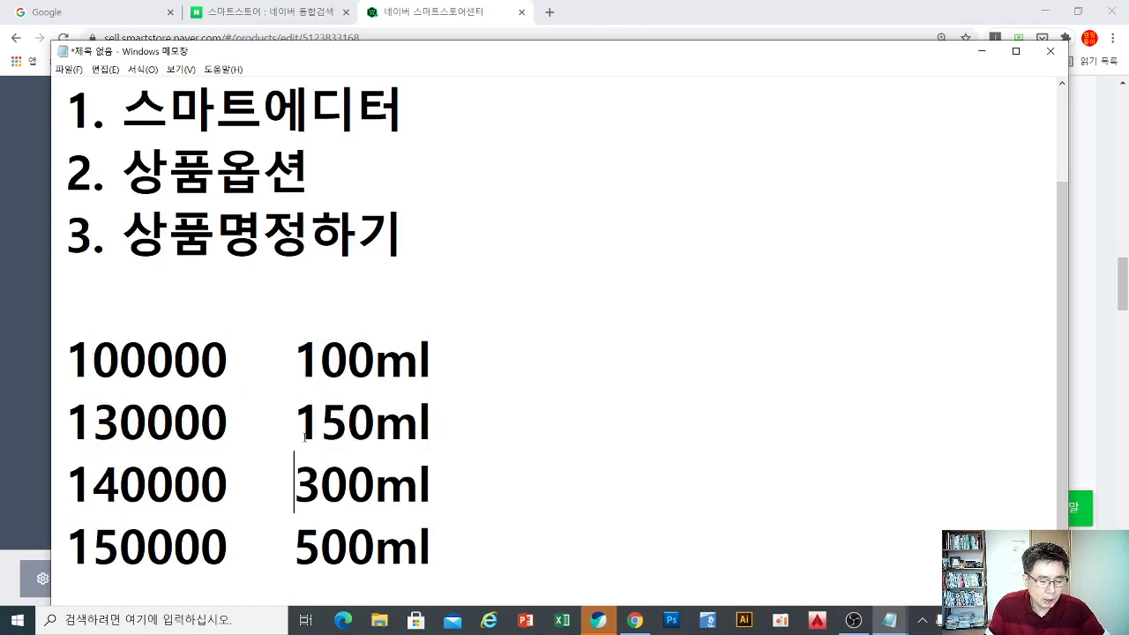
{"action": "left_click", "coordinate": [320, 480]}
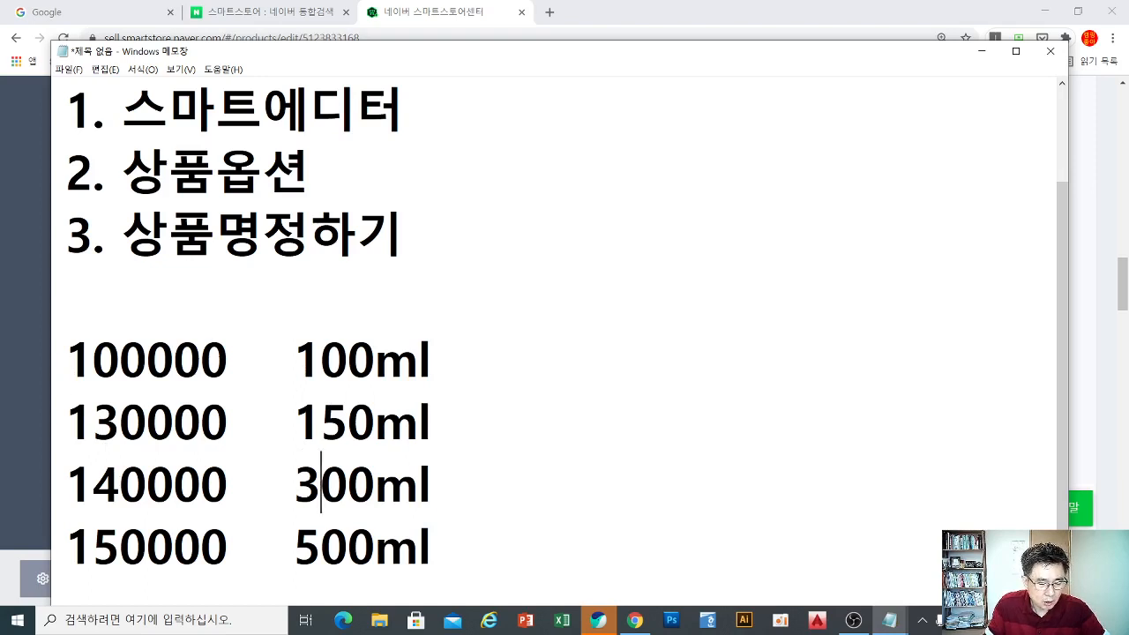
{"action": "left_click_drag", "start_coordinate": [227, 360], "coordinate": [65, 360]}
{"action": "left_click", "coordinate": [411, 317]}
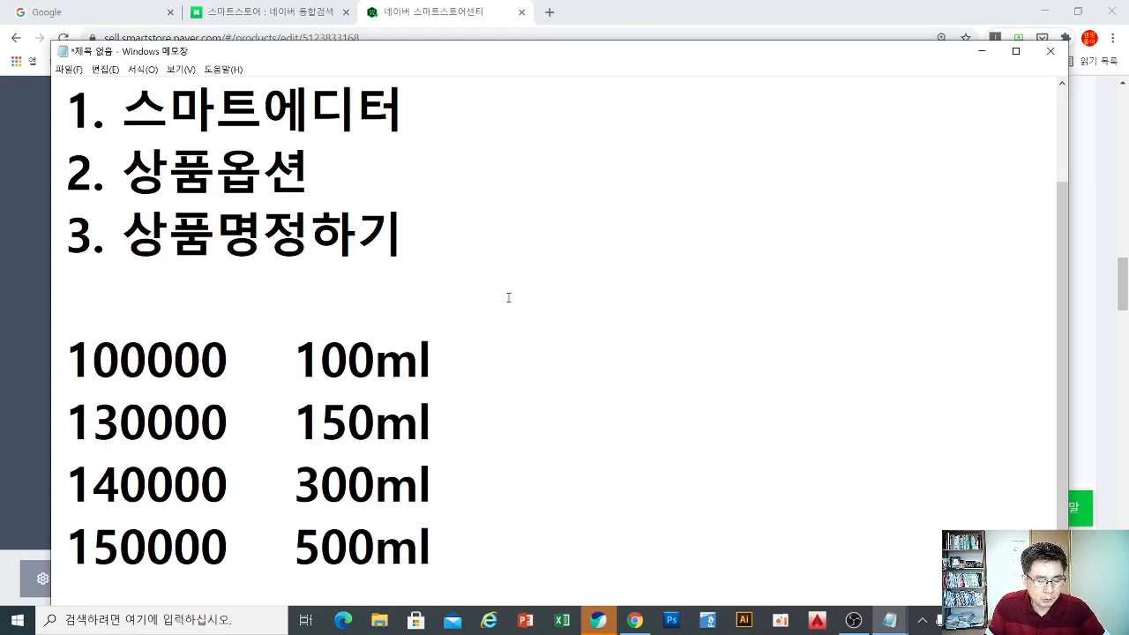
- Insert an extra line above the 100000 price row in the note and enter 50 on it
{"action": "key", "text": "Return"}
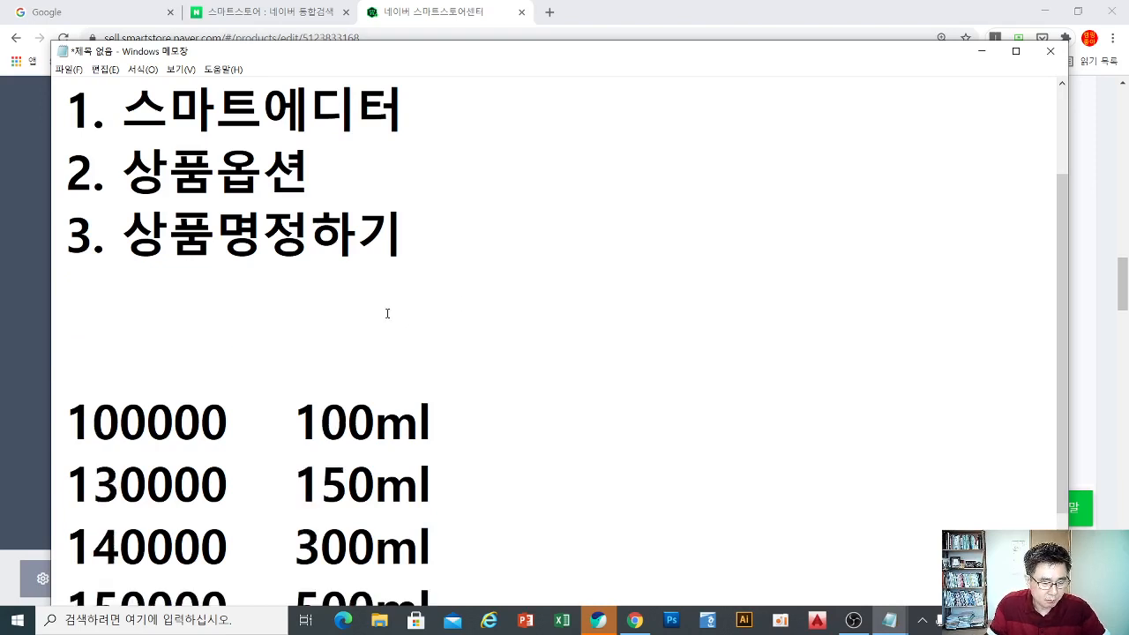
{"action": "scroll", "coordinate": [387, 313], "scroll_direction": "down", "scroll_amount": 1}
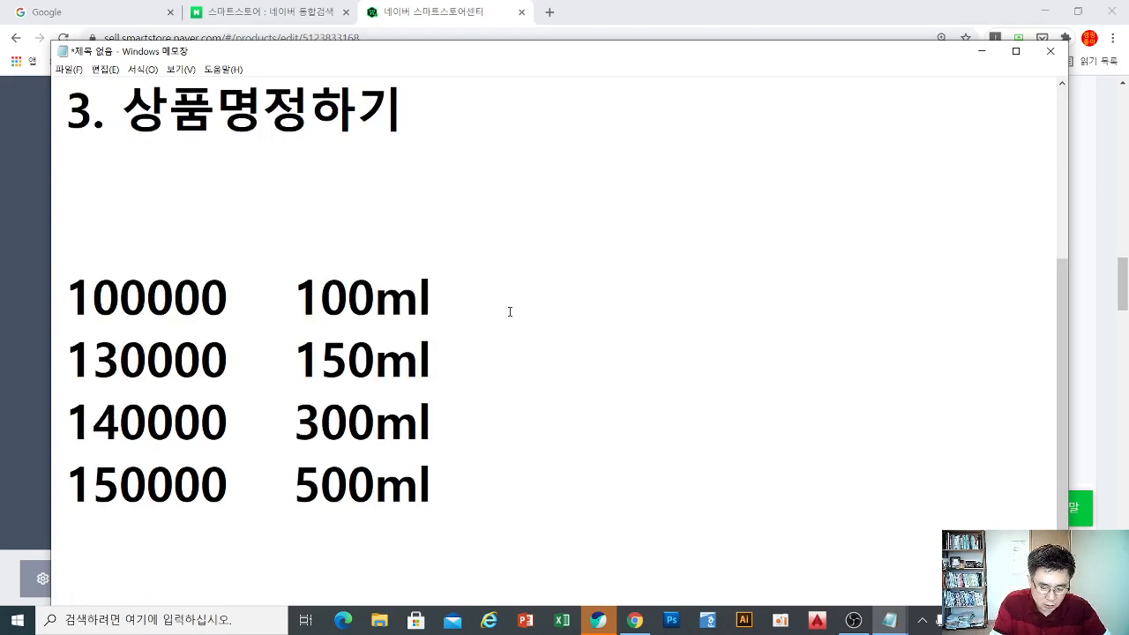
{"action": "type", "text": "-5"}
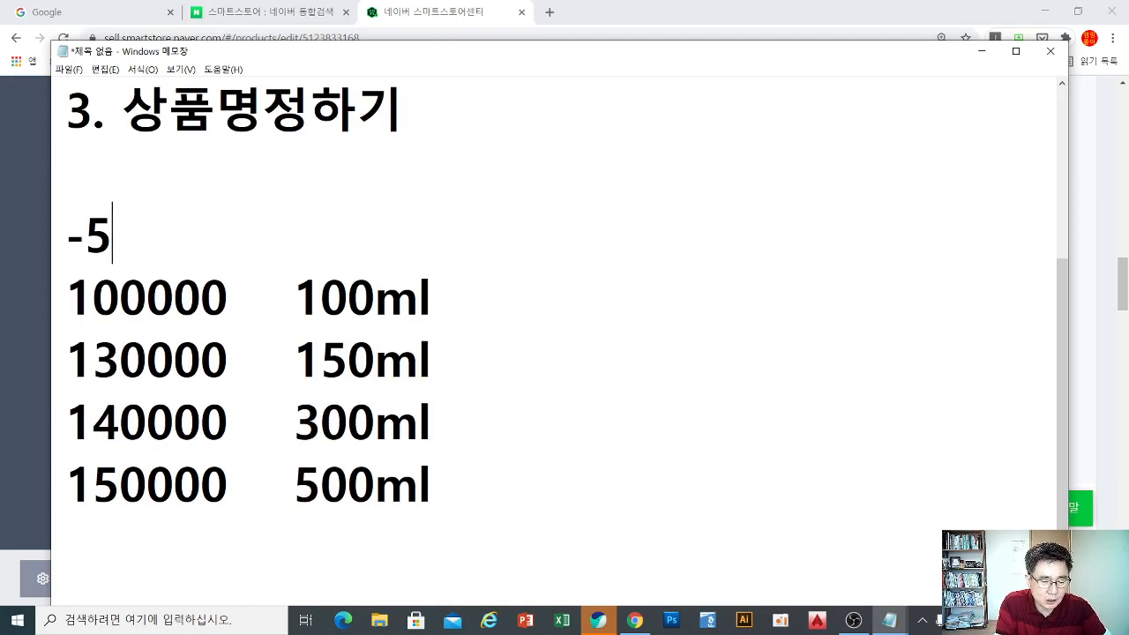
{"action": "key", "text": "BackSpace"}
{"action": "key", "text": "BackSpace"}
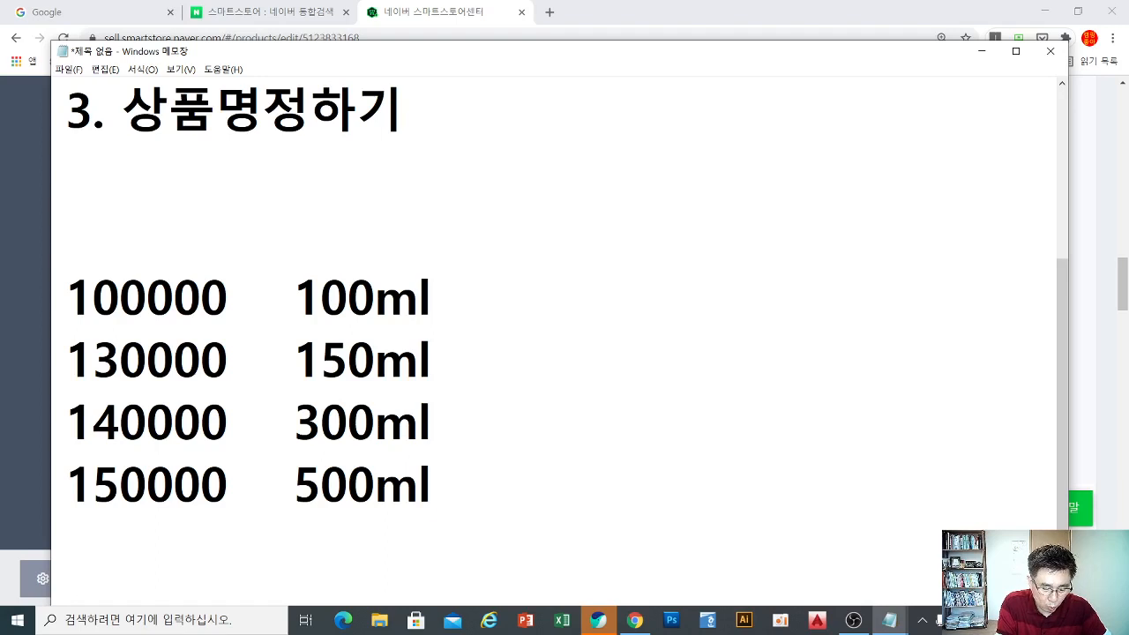
{"action": "type", "text": "50"}
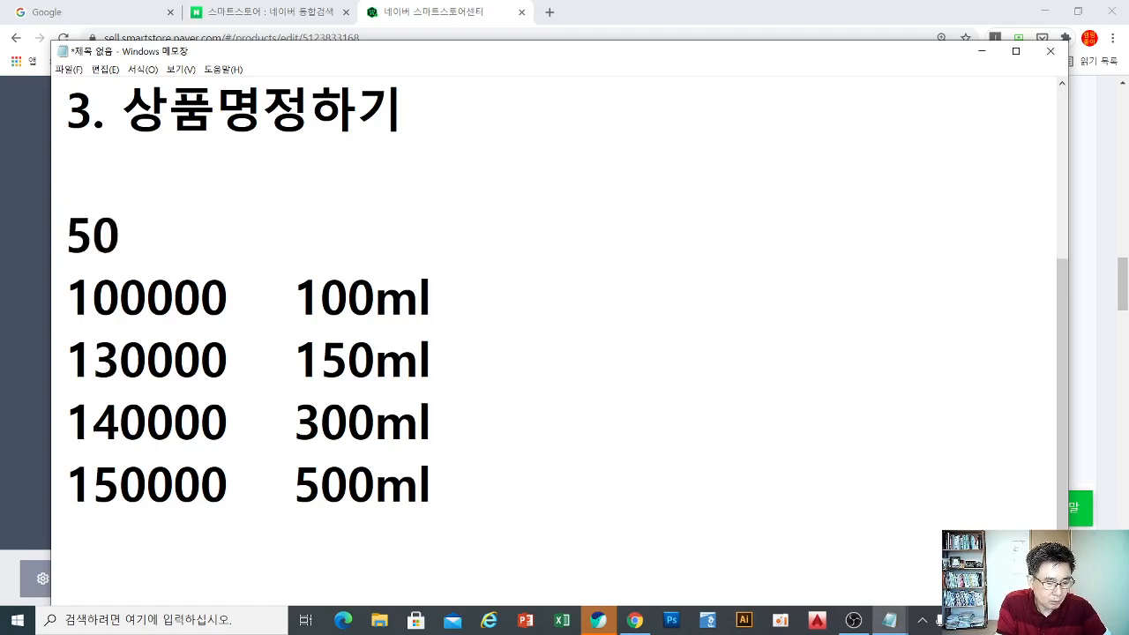
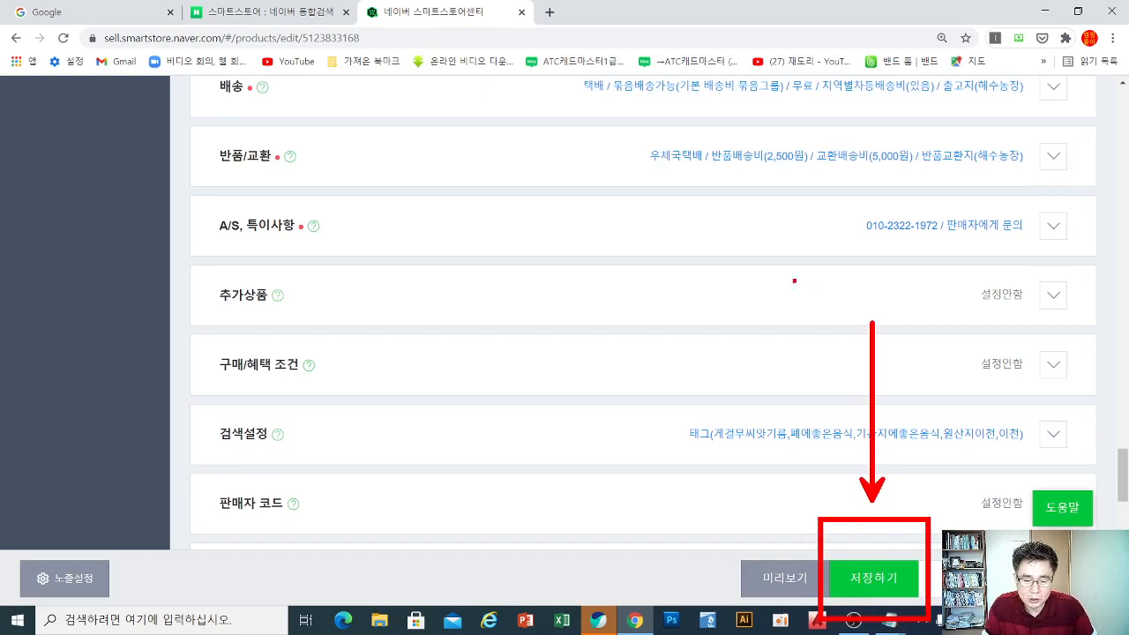
{"action": "mouse_move", "coordinate": [813, 237]}
{"action": "left_mouse_down"}
{"action": "mouse_move", "coordinate": [809, 260]}
{"action": "mouse_move", "coordinate": [846, 255]}
{"action": "mouse_move", "coordinate": [833, 300]}
{"action": "left_mouse_up"}
{"action": "left_click_drag", "start_coordinate": [869, 238], "coordinate": [887, 263]}
{"action": "left_click_drag", "start_coordinate": [905, 231], "coordinate": [917, 300]}
{"action": "key", "text": "Escape"}
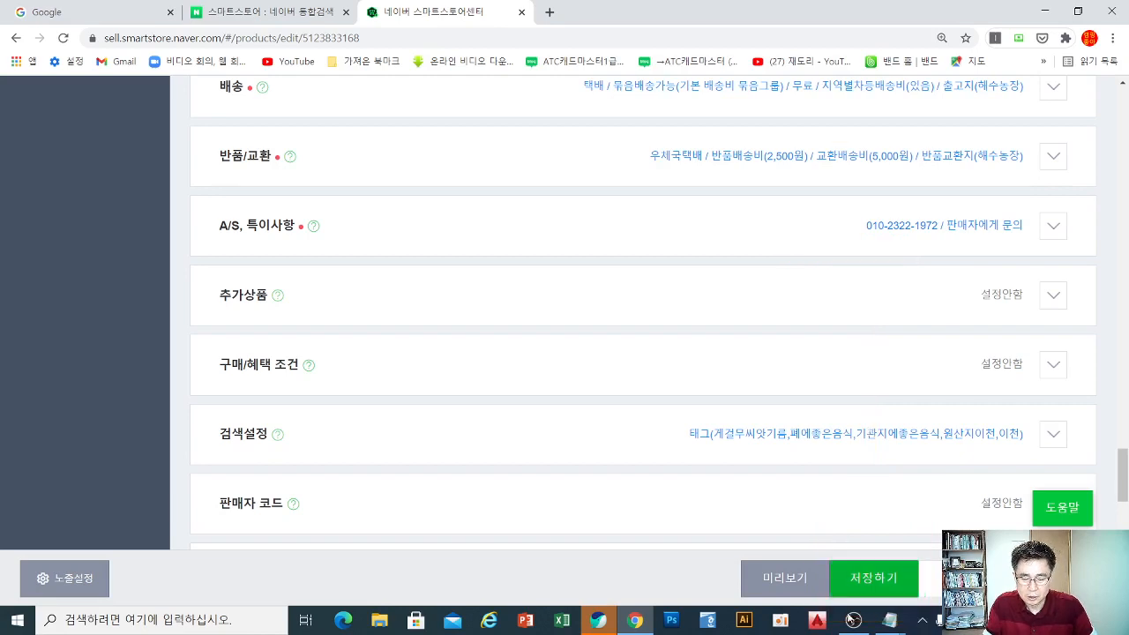
- Save the edited product in the browser and open its Smart Store product page
{"action": "left_click", "coordinate": [882, 580]}
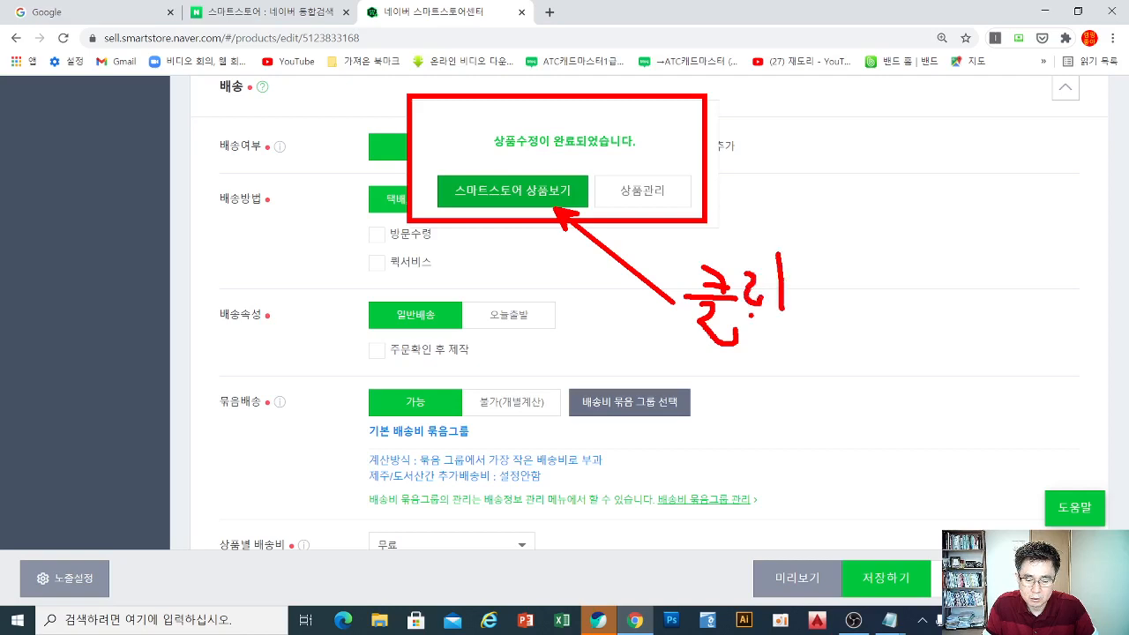
{"action": "left_click", "coordinate": [540, 196]}
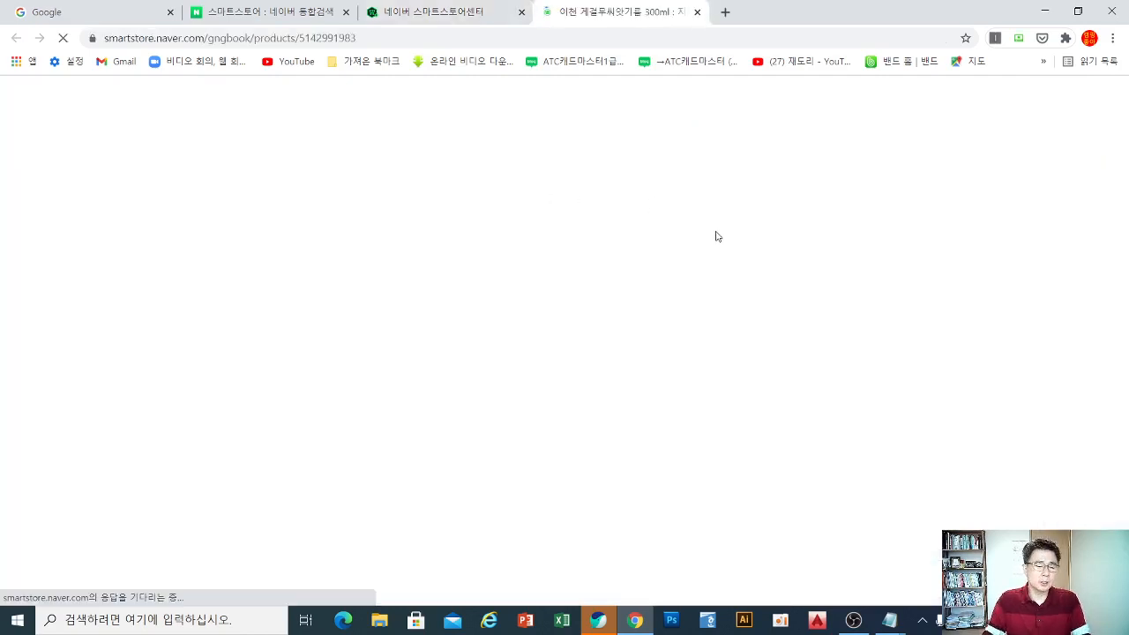
{"action": "scroll", "coordinate": [745, 221], "scroll_direction": "down", "scroll_amount": 2}
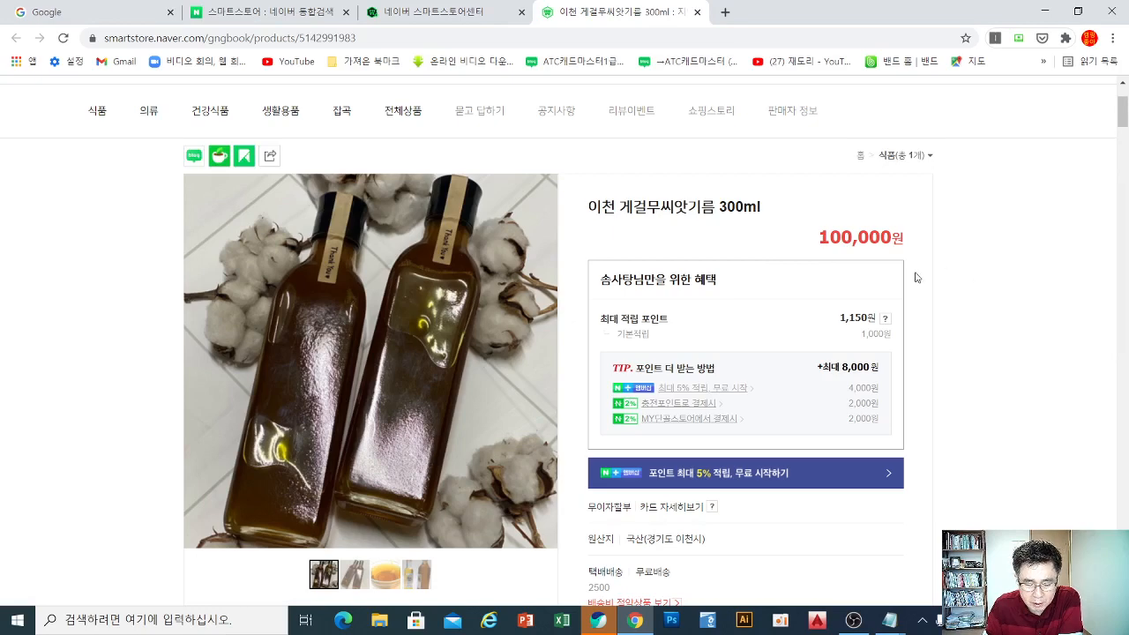
- Choose 300ml from the 용량 options on the product page to check its price
{"action": "scroll", "coordinate": [770, 295], "scroll_direction": "down", "scroll_amount": 5}
{"action": "left_click", "coordinate": [660, 207]}
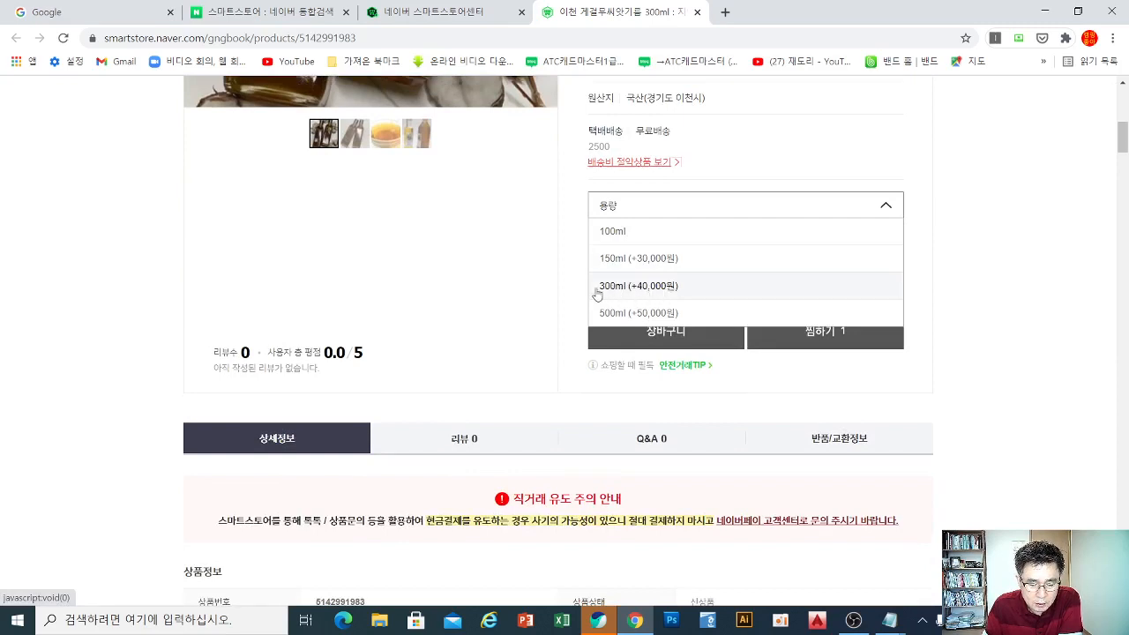
{"action": "left_click", "coordinate": [651, 292]}
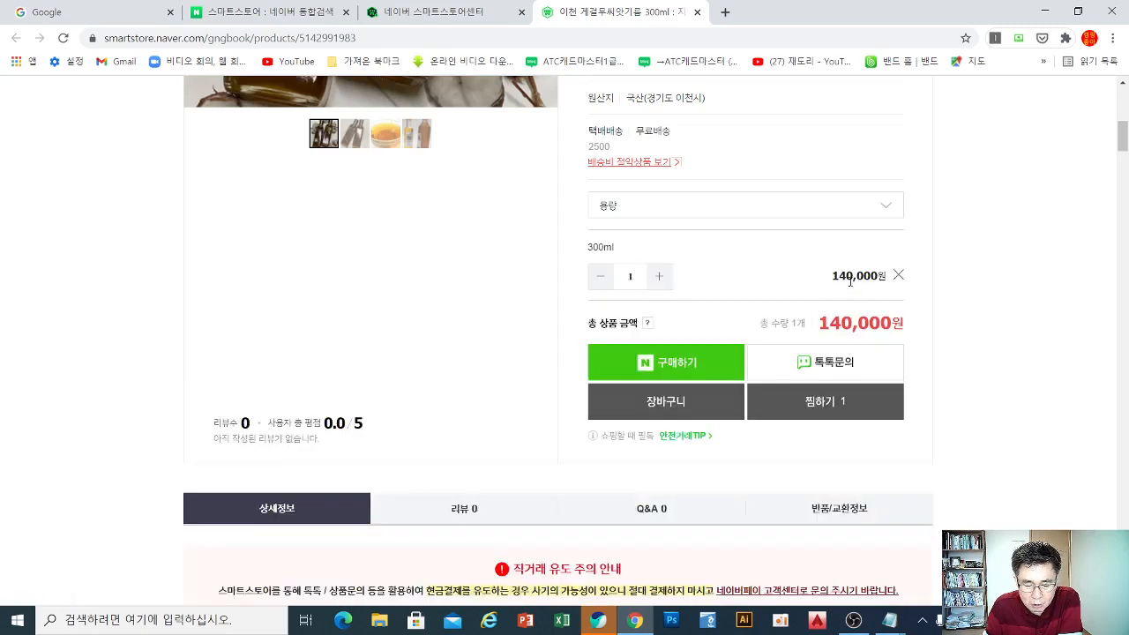
- Choose the 500ml option and remove the 300ml selection to check the 500ml price
{"action": "left_click", "coordinate": [675, 210]}
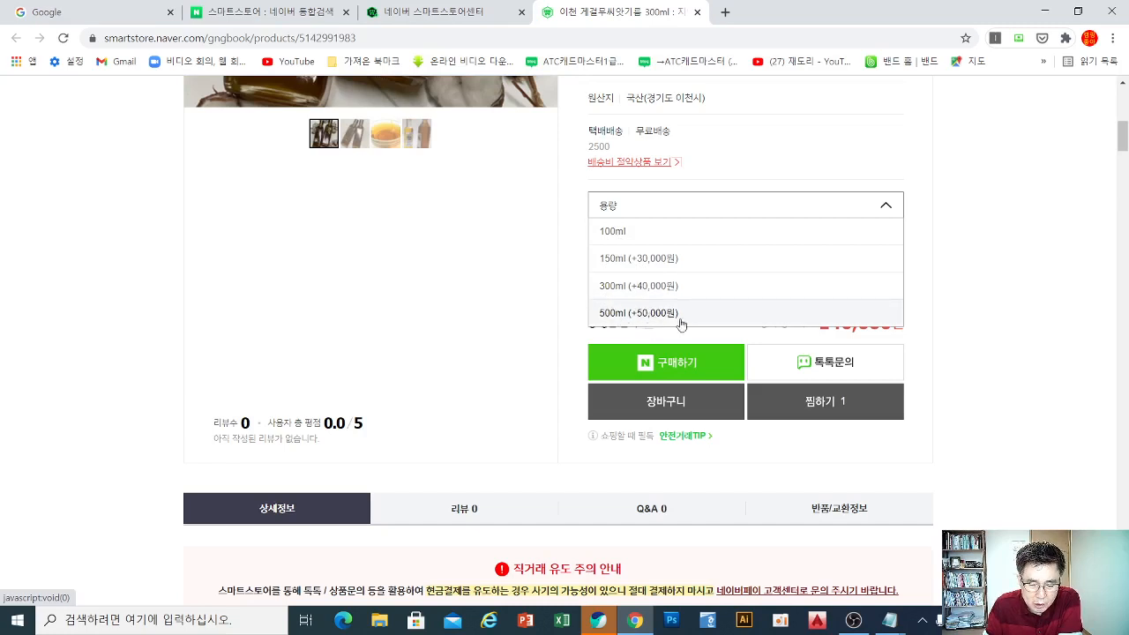
{"action": "left_click", "coordinate": [621, 314]}
{"action": "left_click", "coordinate": [898, 274]}
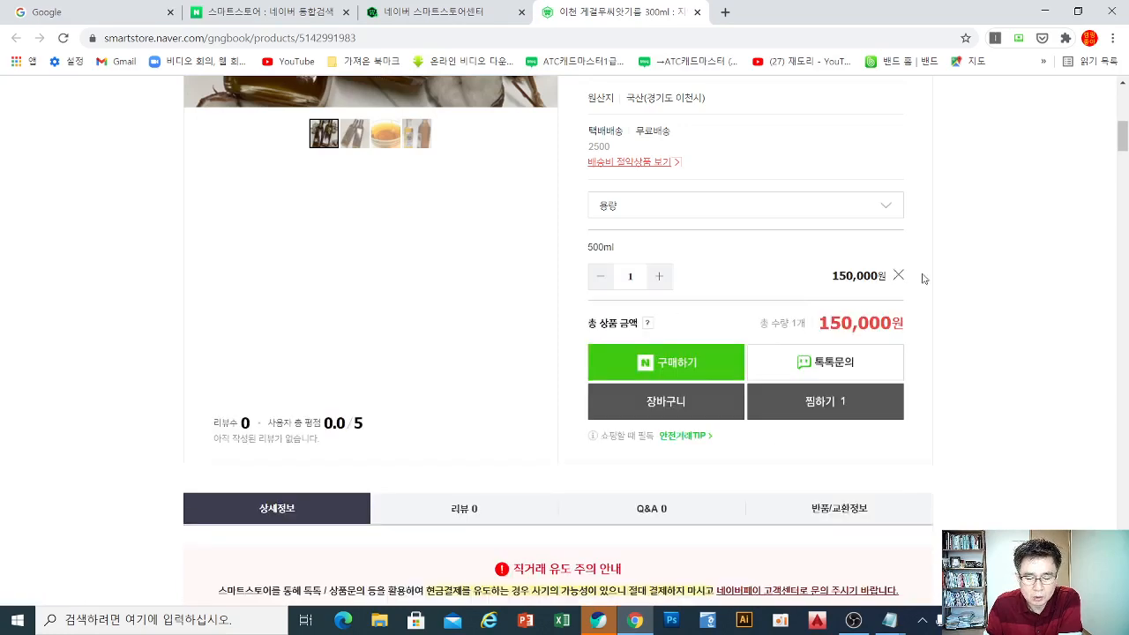
{"action": "scroll", "coordinate": [1007, 295], "scroll_direction": "up", "scroll_amount": 5}
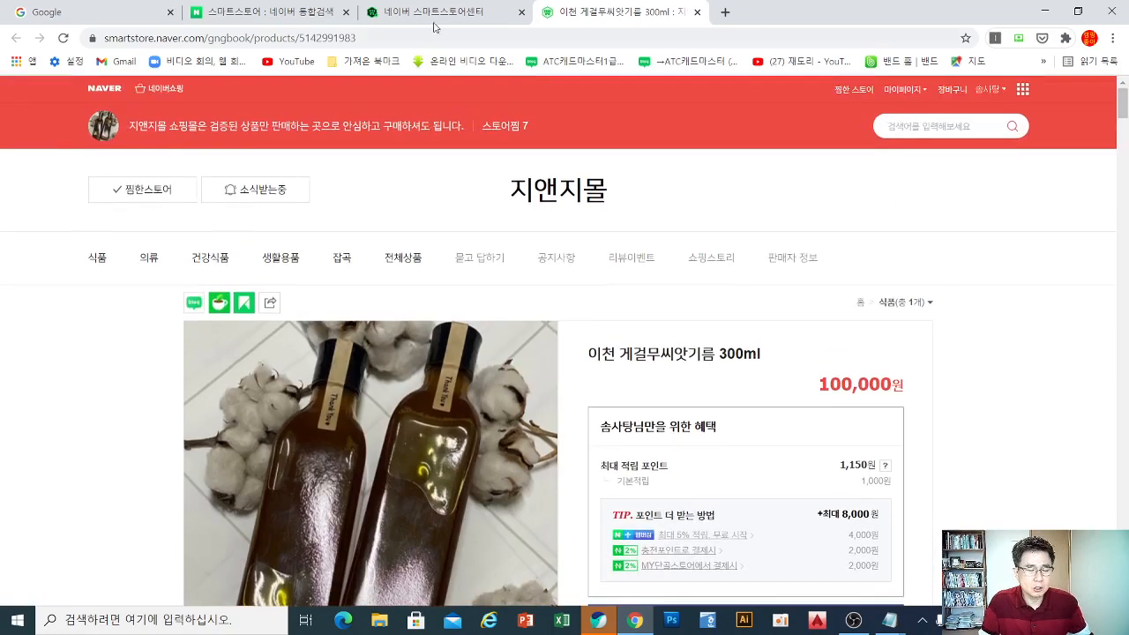
- Return to the Smart Store Center, filter the product list to items on sale, and open 이천 게걸무씨앗기름 300ml for editing
{"action": "left_click", "coordinate": [434, 12]}
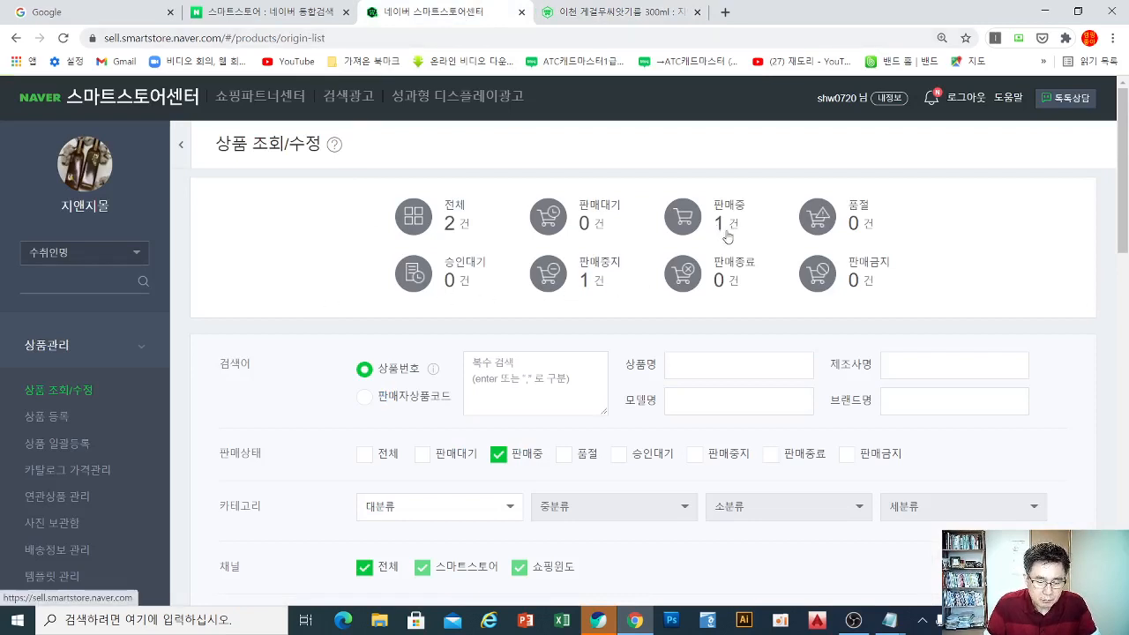
{"action": "left_click", "coordinate": [718, 231]}
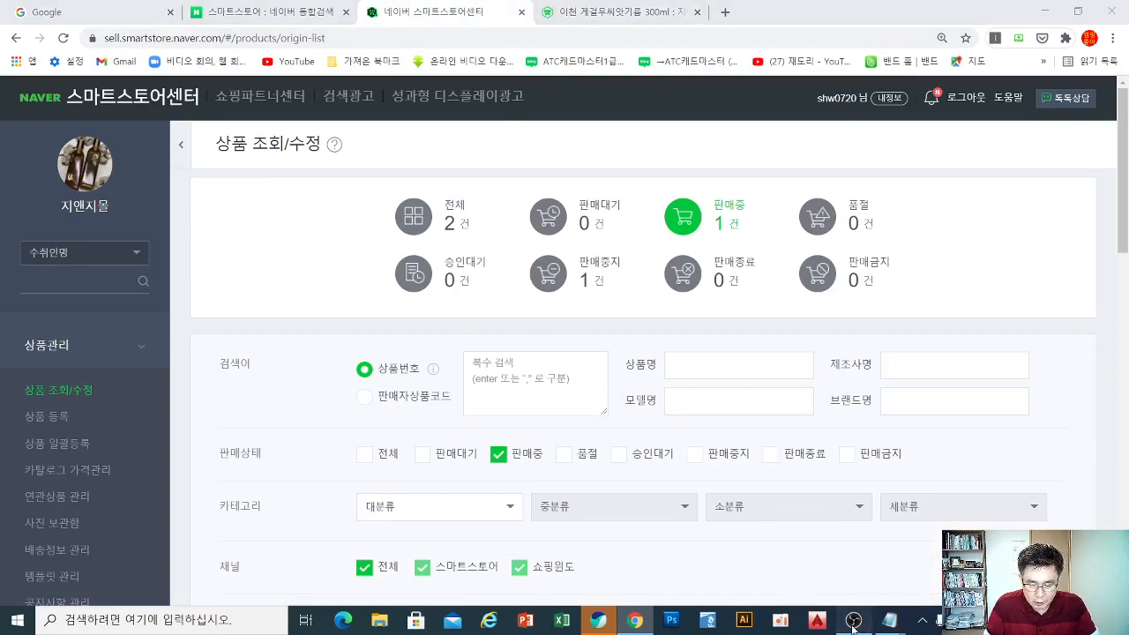
{"action": "left_click", "coordinate": [853, 620]}
{"action": "left_click", "coordinate": [852, 621]}
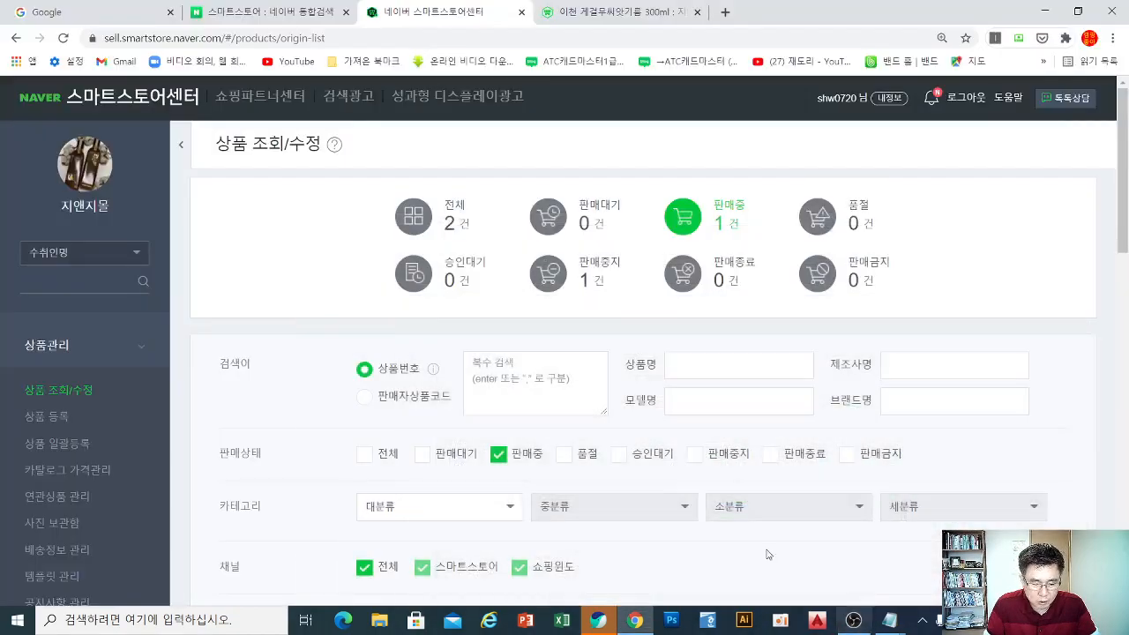
{"action": "scroll", "coordinate": [466, 370], "scroll_direction": "down", "scroll_amount": 1}
{"action": "scroll", "coordinate": [529, 397], "scroll_direction": "down", "scroll_amount": 5}
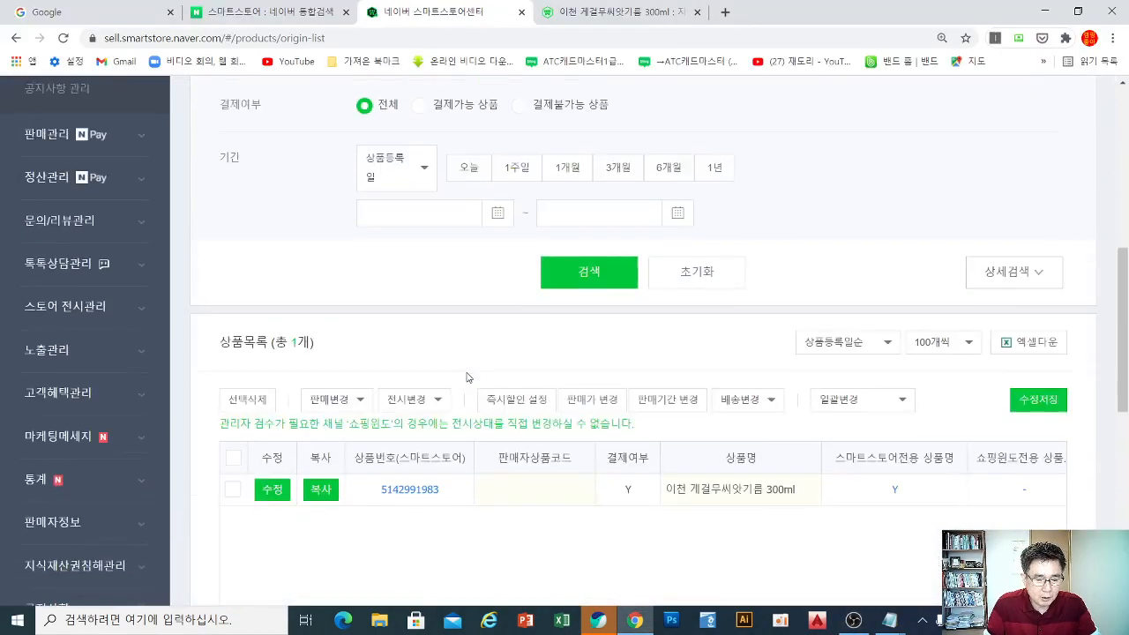
{"action": "scroll", "coordinate": [573, 415], "scroll_direction": "up", "scroll_amount": 1}
{"action": "scroll", "coordinate": [591, 422], "scroll_direction": "down", "scroll_amount": 1}
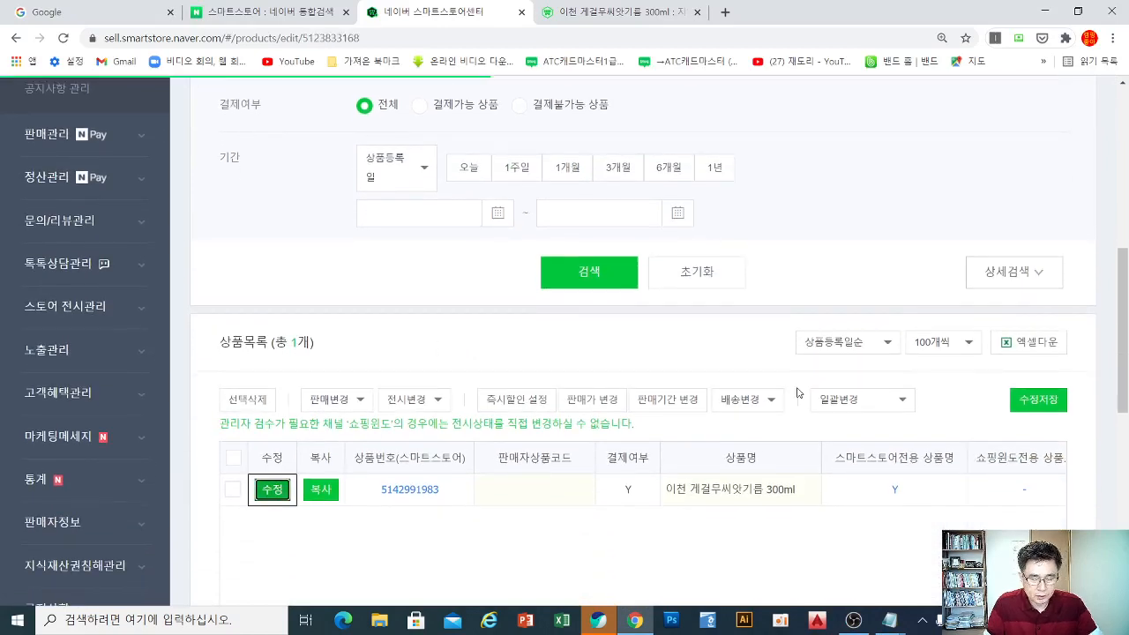
- Expand the product's 옵션 section and set the 옵션 입력방식 to 엑셀 일괄등록
{"action": "scroll", "coordinate": [635, 414], "scroll_direction": "down", "scroll_amount": 3}
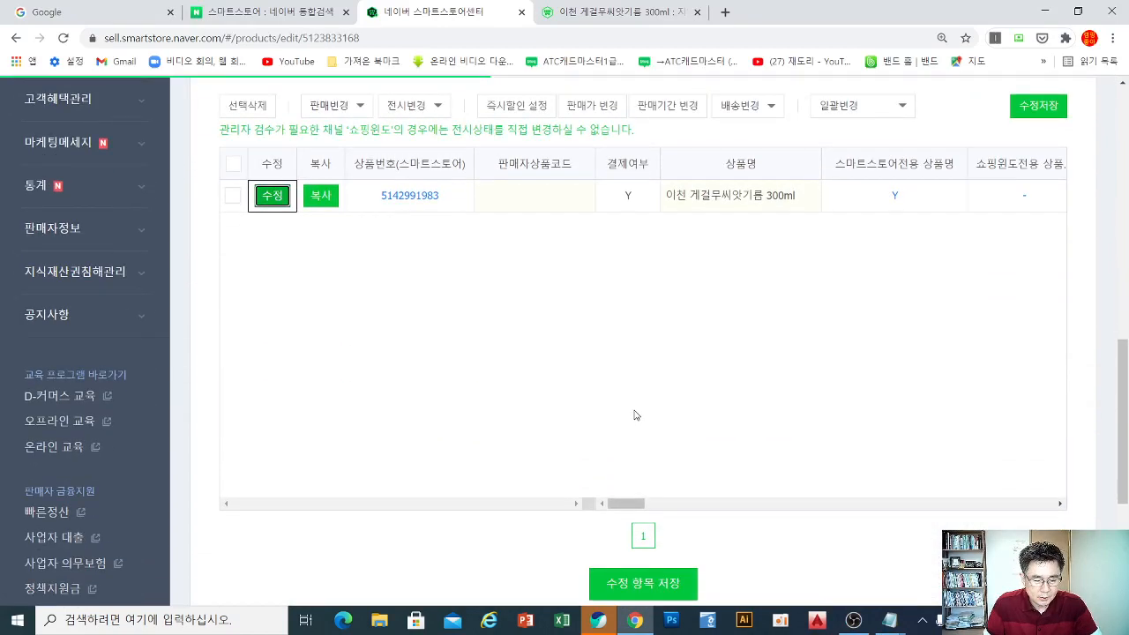
{"action": "scroll", "coordinate": [640, 412], "scroll_direction": "down", "scroll_amount": 3}
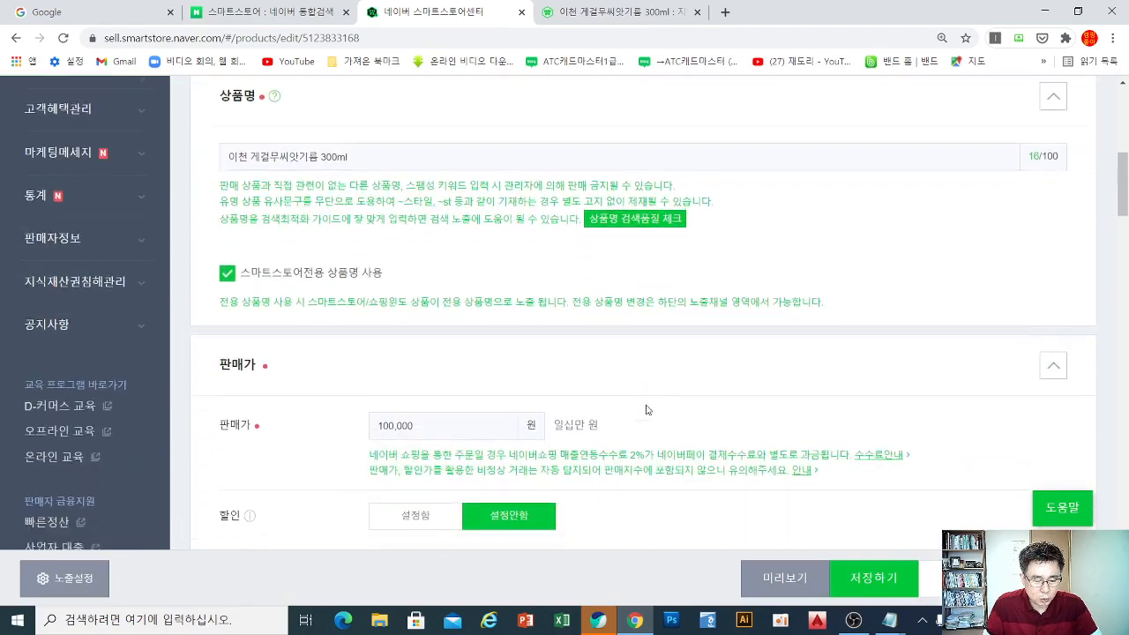
{"action": "scroll", "coordinate": [645, 410], "scroll_direction": "down", "scroll_amount": 8}
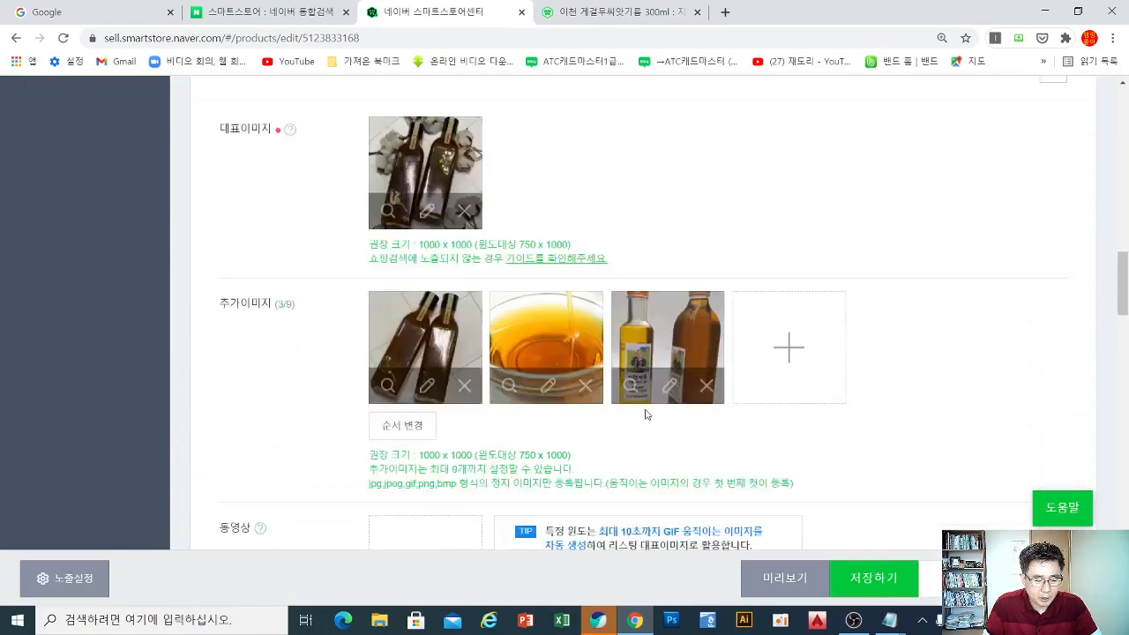
{"action": "scroll", "coordinate": [645, 414], "scroll_direction": "up", "scroll_amount": 5}
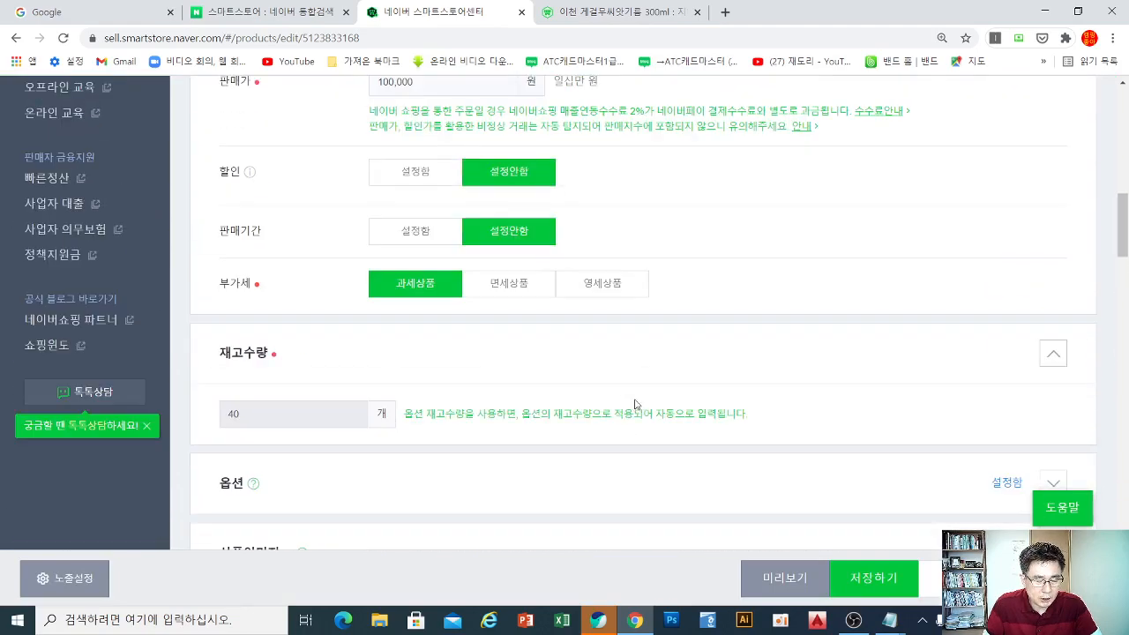
{"action": "scroll", "coordinate": [635, 404], "scroll_direction": "down", "scroll_amount": 2}
{"action": "left_click", "coordinate": [614, 346]}
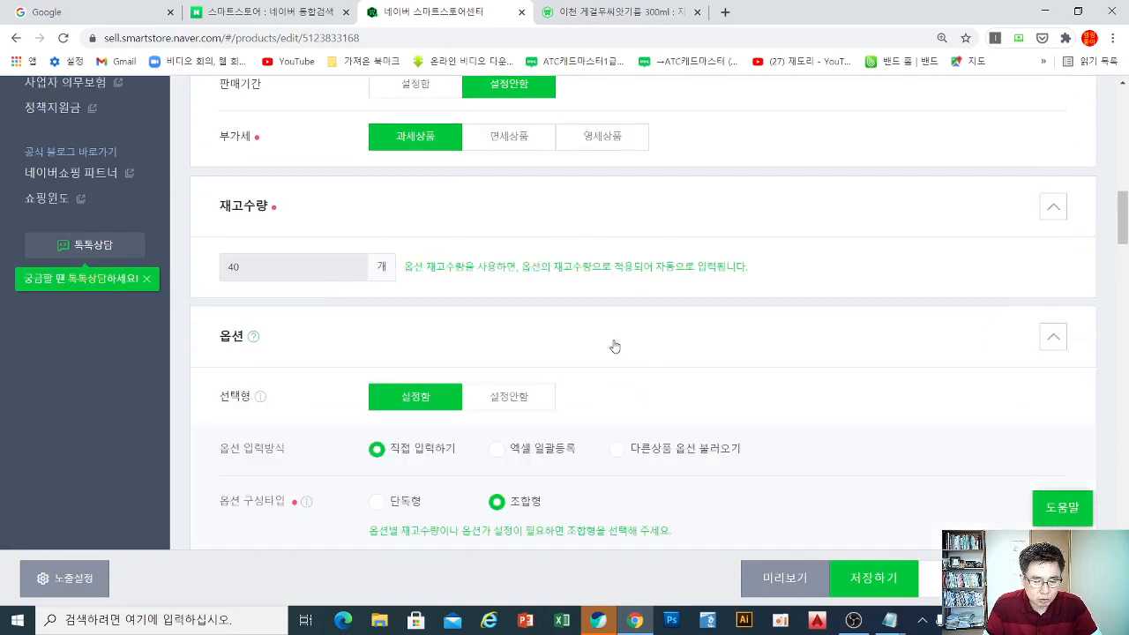
{"action": "scroll", "coordinate": [615, 348], "scroll_direction": "down", "scroll_amount": 3}
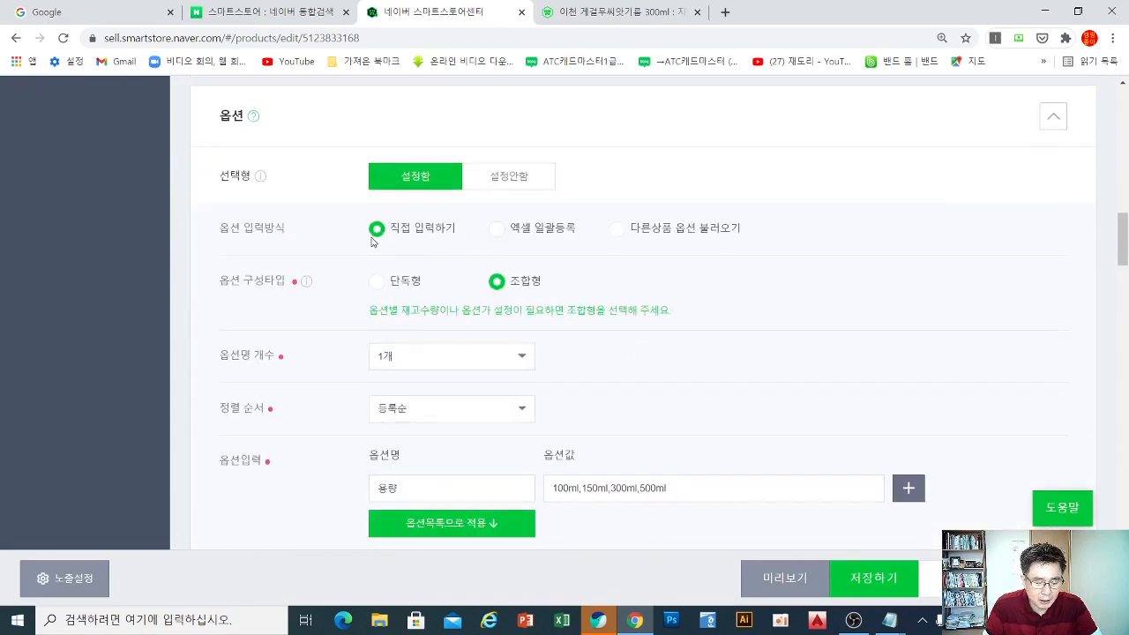
{"action": "left_click", "coordinate": [497, 228]}
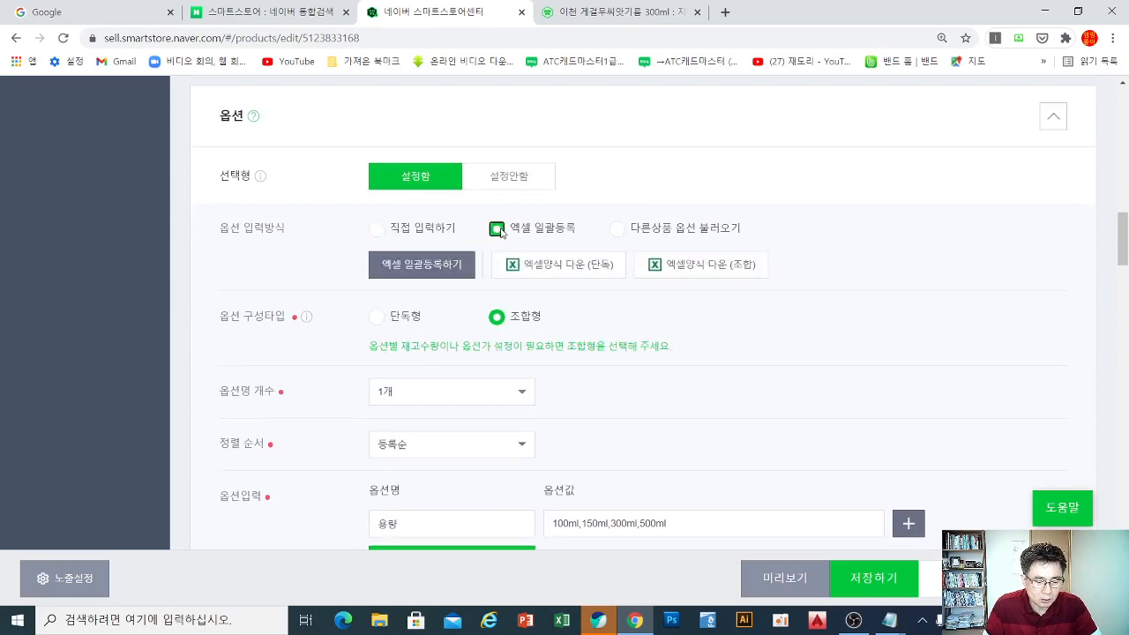
- Delete all the existing 용량 options from the 옵션목록
{"action": "scroll", "coordinate": [542, 252], "scroll_direction": "down", "scroll_amount": 4}
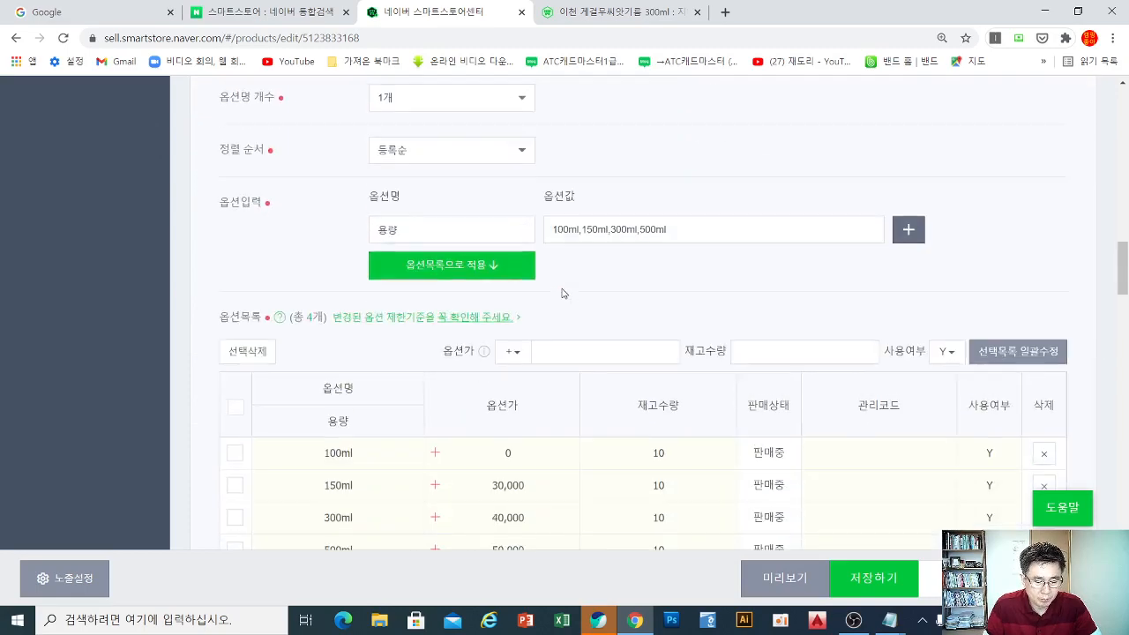
{"action": "scroll", "coordinate": [562, 294], "scroll_direction": "up", "scroll_amount": 2}
{"action": "scroll", "coordinate": [563, 293], "scroll_direction": "down", "scroll_amount": 2}
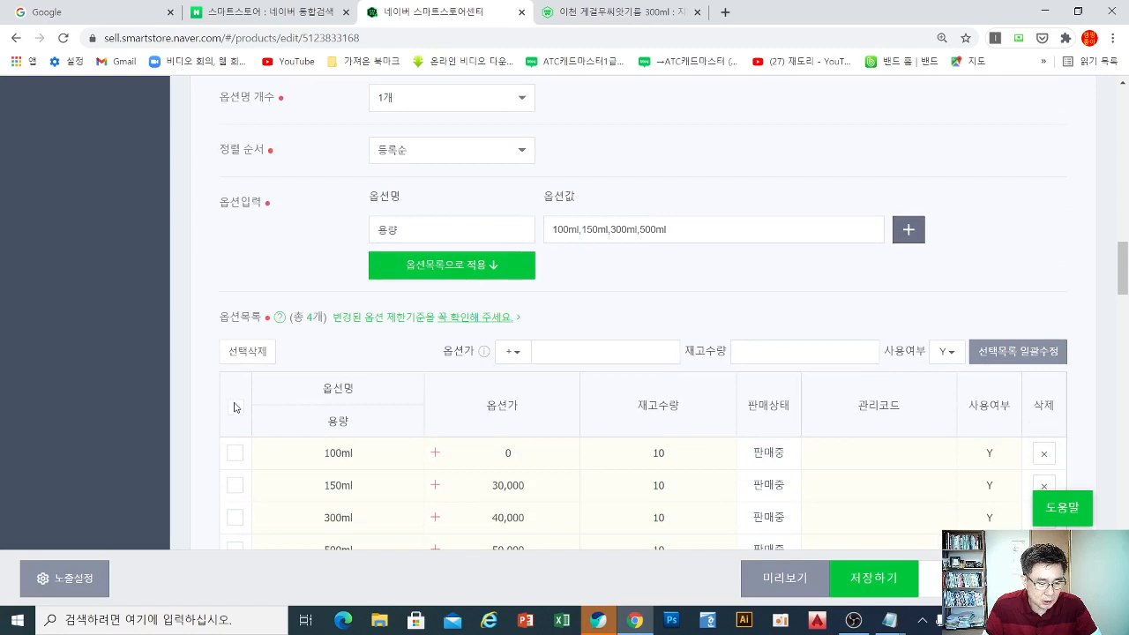
{"action": "left_click", "coordinate": [235, 405]}
{"action": "left_click", "coordinate": [256, 352]}
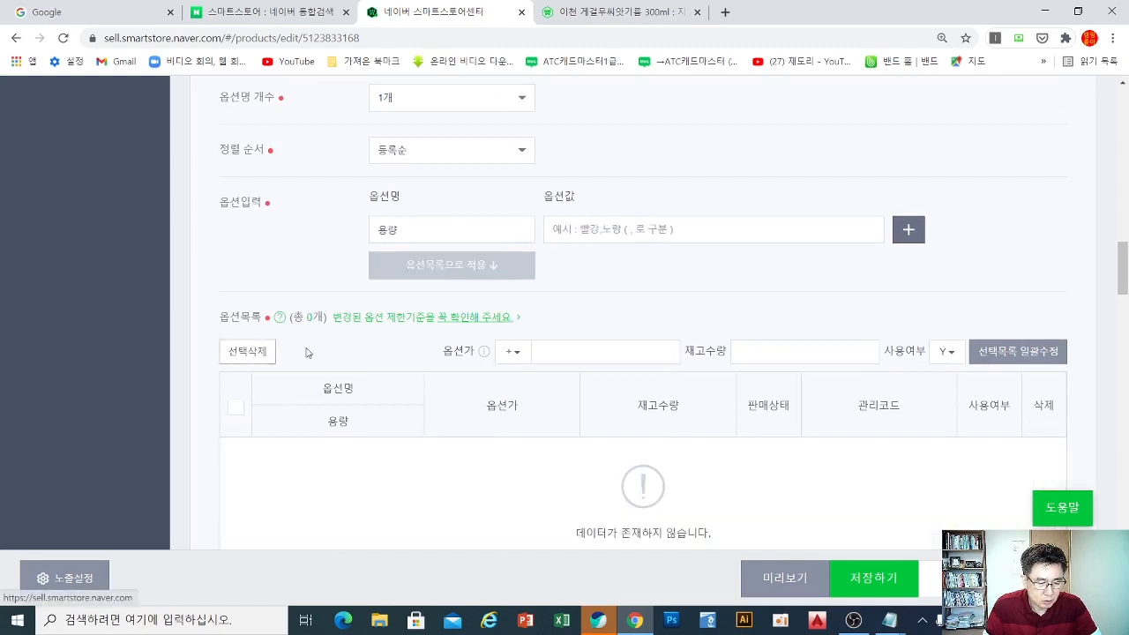
{"action": "scroll", "coordinate": [650, 285], "scroll_direction": "up", "scroll_amount": 4}
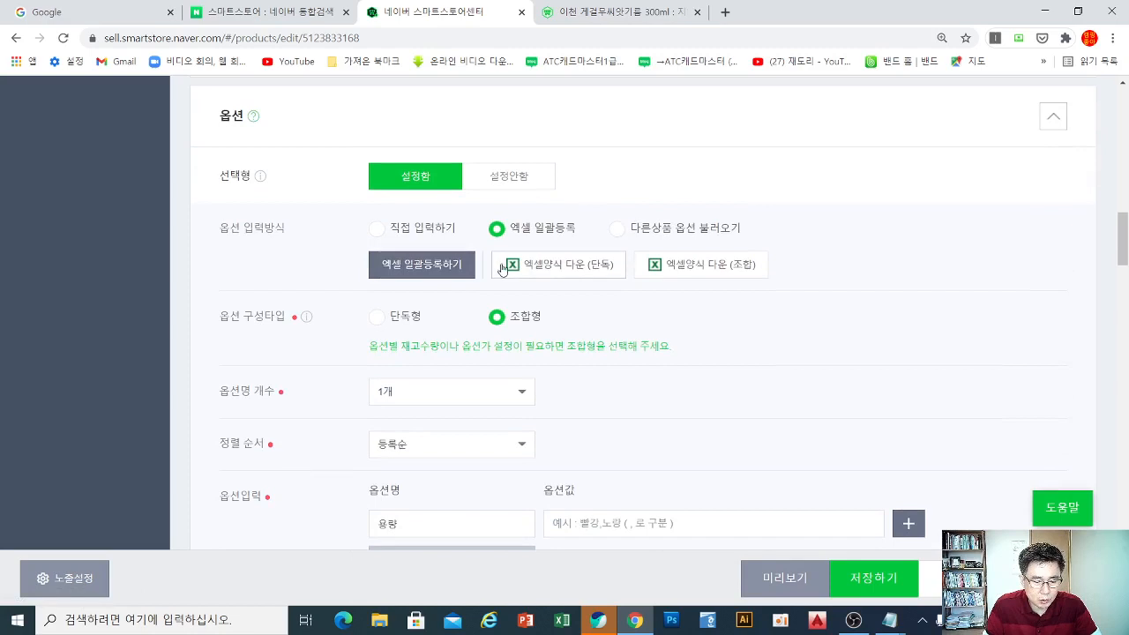
{"action": "left_click", "coordinate": [407, 398]}
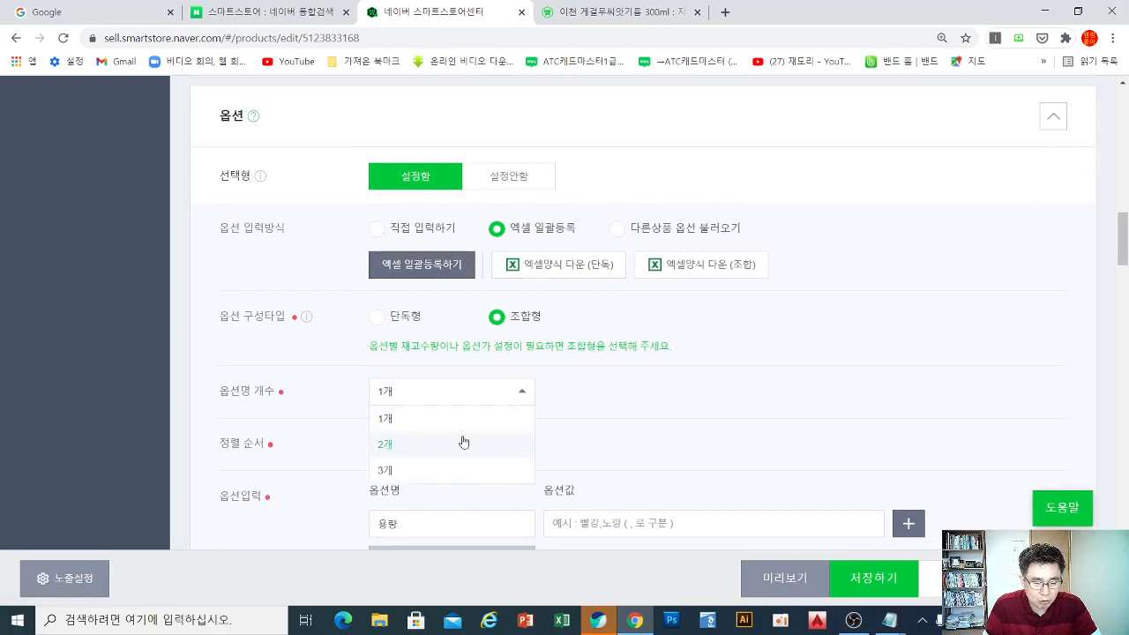
{"action": "left_click", "coordinate": [716, 386]}
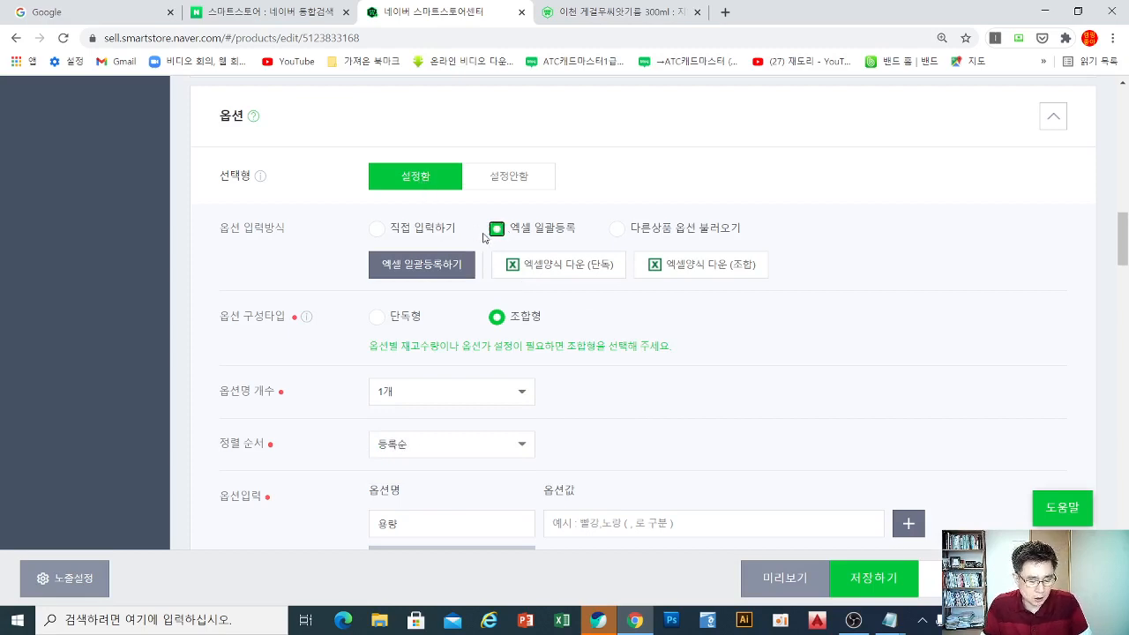
{"action": "mouse_move", "coordinate": [342, 146]}
{"action": "left_mouse_down"}
{"action": "mouse_move", "coordinate": [473, 207]}
{"action": "mouse_move", "coordinate": [596, 245]}
{"action": "left_mouse_up"}
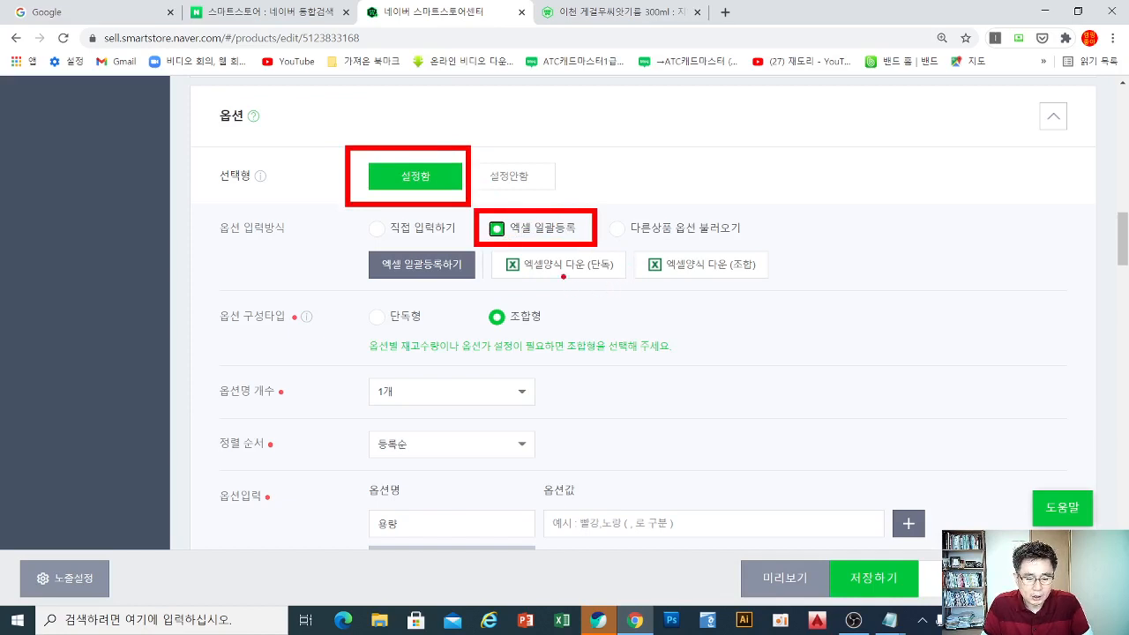
{"action": "mouse_move", "coordinate": [627, 246]}
{"action": "left_mouse_down"}
{"action": "mouse_move", "coordinate": [726, 289]}
{"action": "mouse_move", "coordinate": [778, 287]}
{"action": "left_mouse_up"}
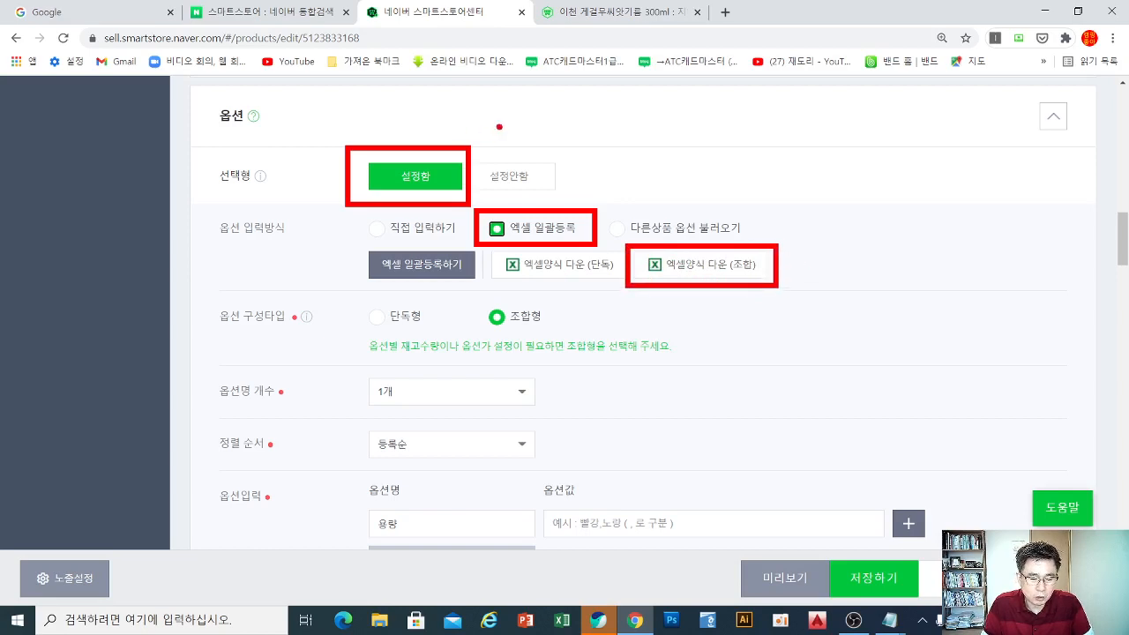
{"action": "left_click_drag", "start_coordinate": [499, 126], "coordinate": [506, 152]}
{"action": "mouse_move", "coordinate": [531, 145]}
{"action": "left_mouse_down"}
{"action": "mouse_move", "coordinate": [520, 160]}
{"action": "mouse_move", "coordinate": [485, 121]}
{"action": "mouse_move", "coordinate": [529, 150]}
{"action": "left_mouse_up"}
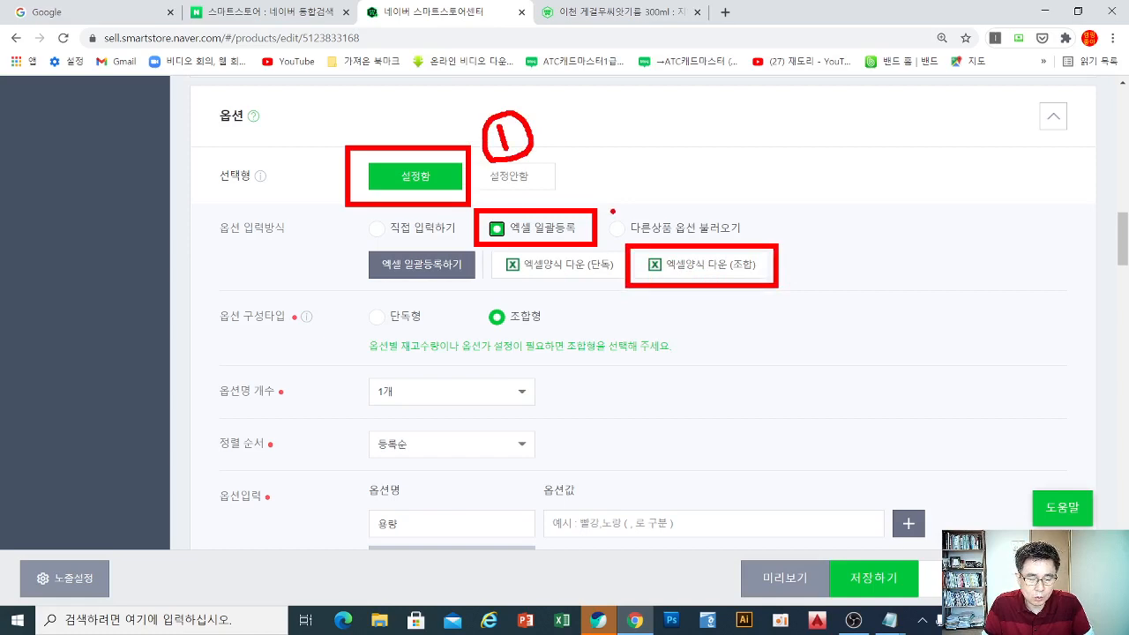
{"action": "left_click_drag", "start_coordinate": [589, 181], "coordinate": [607, 207]}
{"action": "mouse_move", "coordinate": [590, 208]}
{"action": "left_mouse_down"}
{"action": "mouse_move", "coordinate": [577, 183]}
{"action": "mouse_move", "coordinate": [622, 201]}
{"action": "left_mouse_up"}
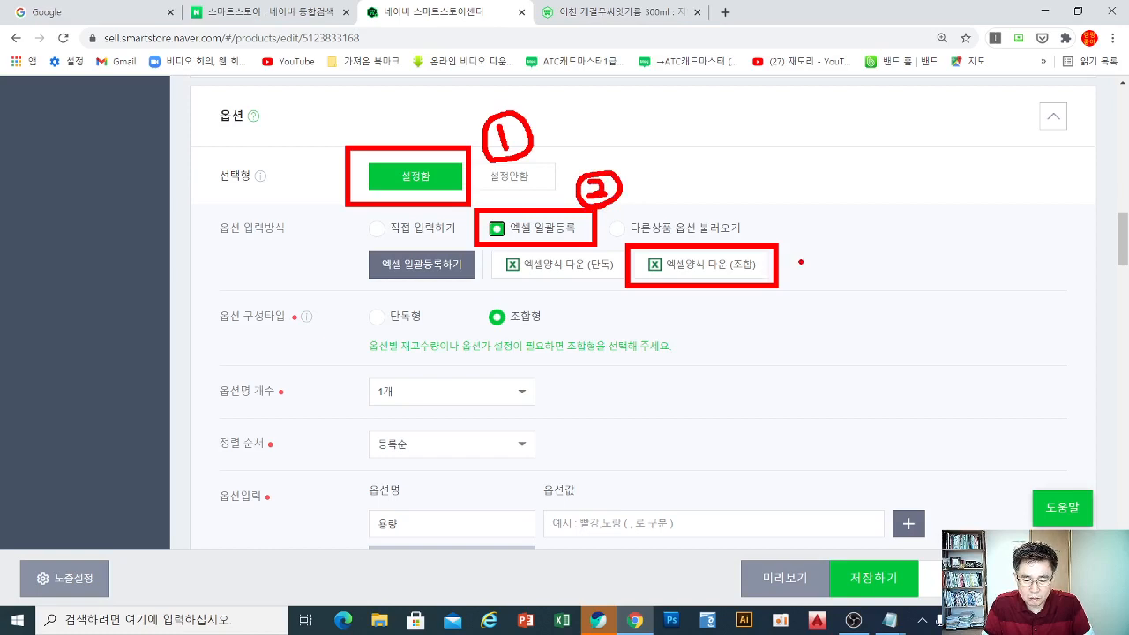
{"action": "mouse_move", "coordinate": [827, 282]}
{"action": "left_mouse_down"}
{"action": "mouse_move", "coordinate": [792, 292]}
{"action": "mouse_move", "coordinate": [799, 249]}
{"action": "mouse_move", "coordinate": [824, 284]}
{"action": "left_mouse_up"}
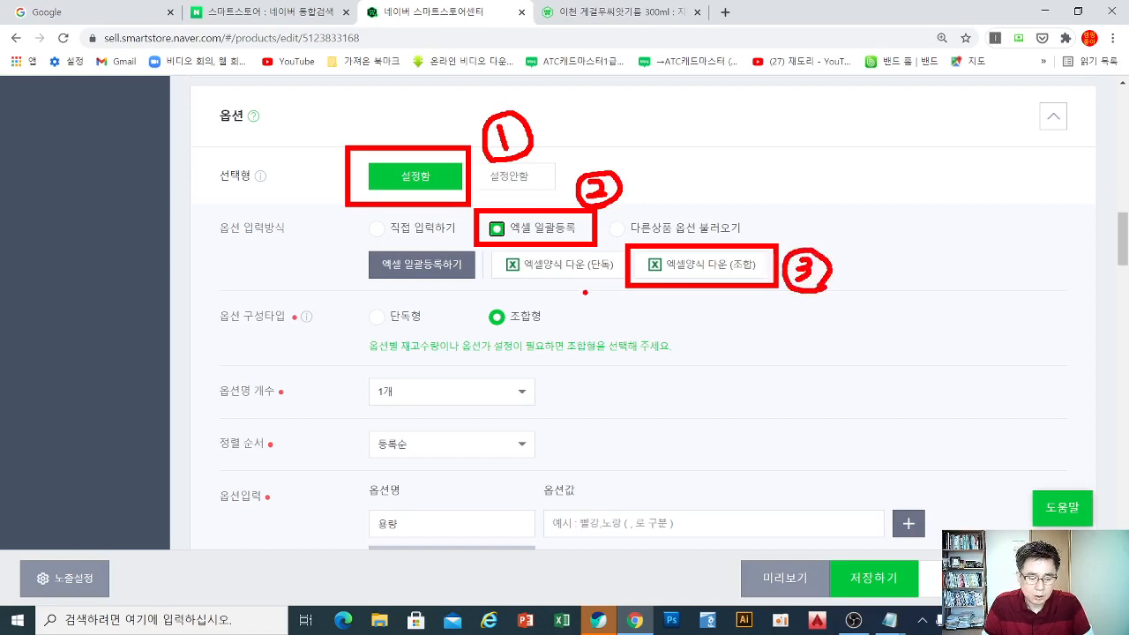
{"action": "mouse_move", "coordinate": [496, 249]}
{"action": "left_mouse_down"}
{"action": "mouse_move", "coordinate": [565, 298]}
{"action": "mouse_move", "coordinate": [483, 254]}
{"action": "left_mouse_up"}
{"action": "mouse_move", "coordinate": [596, 311]}
{"action": "left_mouse_down"}
{"action": "mouse_move", "coordinate": [613, 319]}
{"action": "mouse_move", "coordinate": [589, 302]}
{"action": "mouse_move", "coordinate": [617, 339]}
{"action": "left_mouse_up"}
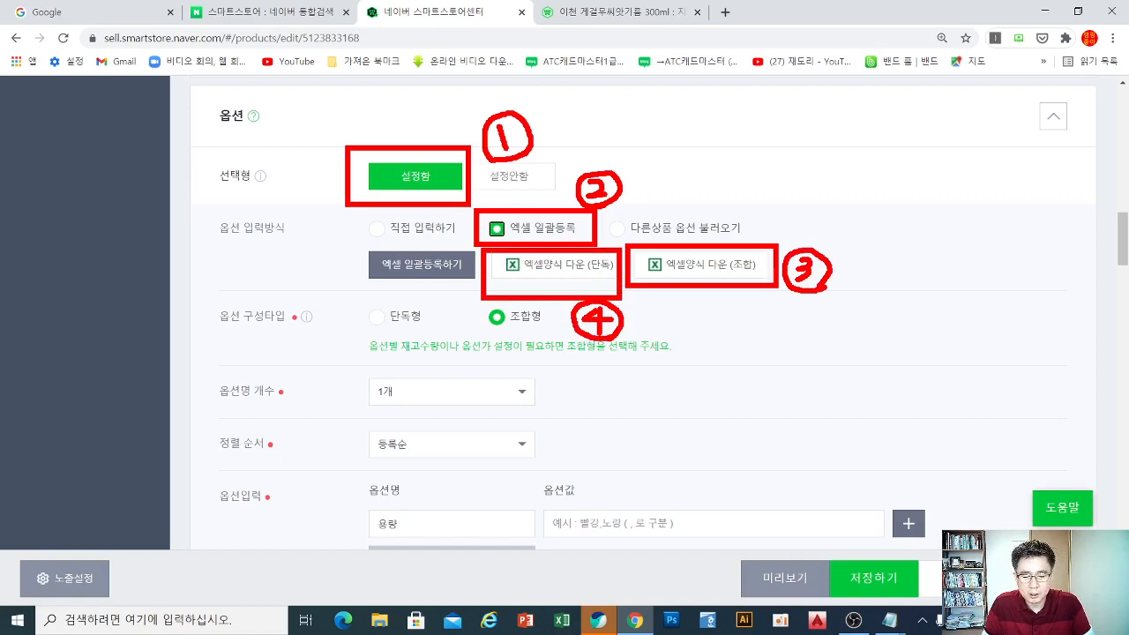
{"action": "key", "text": "Escape"}
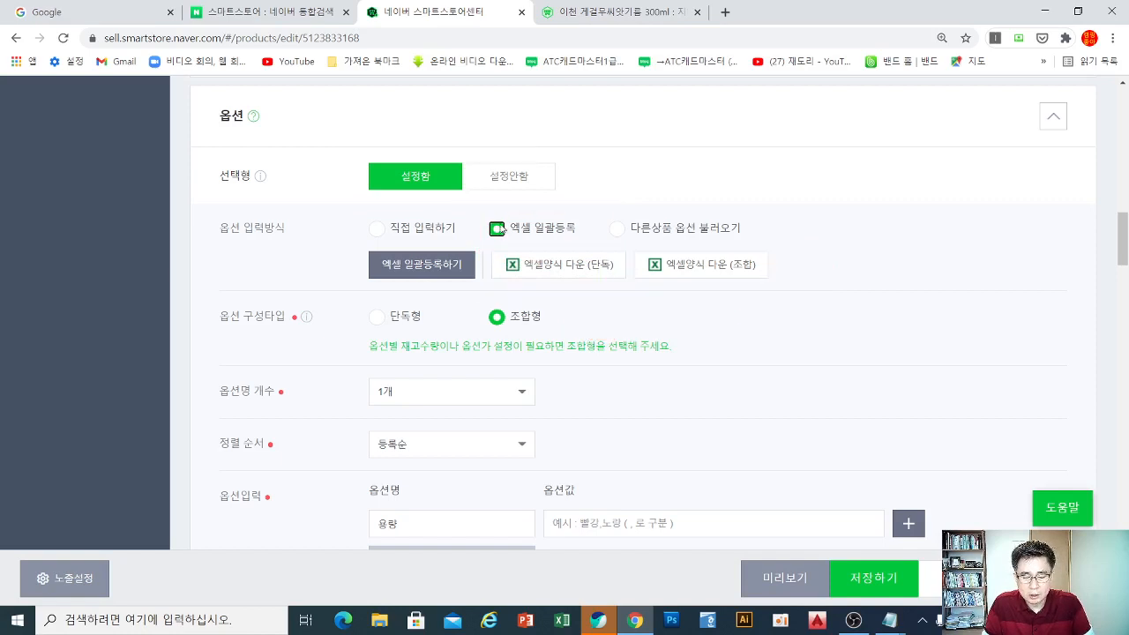
- Download both option Excel templates, the combination form (조합) and the single form (단독)
{"action": "left_click", "coordinate": [741, 267]}
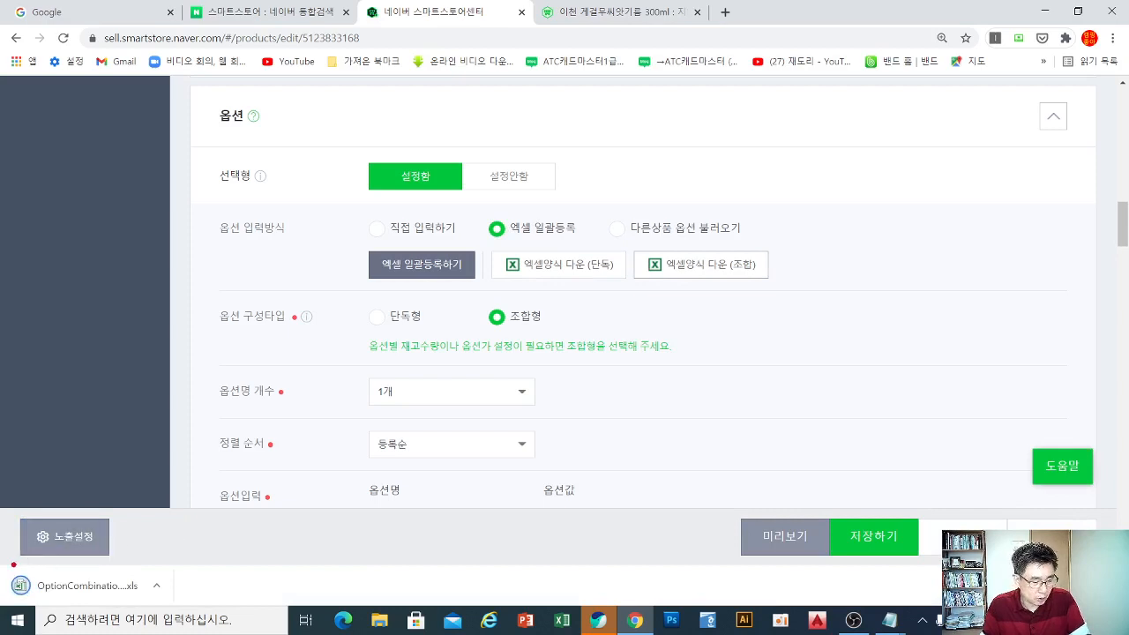
{"action": "left_click_drag", "start_coordinate": [3, 553], "coordinate": [184, 611]}
{"action": "mouse_move", "coordinate": [208, 571]}
{"action": "left_mouse_down"}
{"action": "mouse_move", "coordinate": [400, 507]}
{"action": "mouse_move", "coordinate": [446, 518]}
{"action": "mouse_move", "coordinate": [471, 503]}
{"action": "left_mouse_up"}
{"action": "mouse_move", "coordinate": [404, 521]}
{"action": "left_mouse_down"}
{"action": "mouse_move", "coordinate": [478, 515]}
{"action": "mouse_move", "coordinate": [438, 546]}
{"action": "mouse_move", "coordinate": [488, 559]}
{"action": "left_mouse_up"}
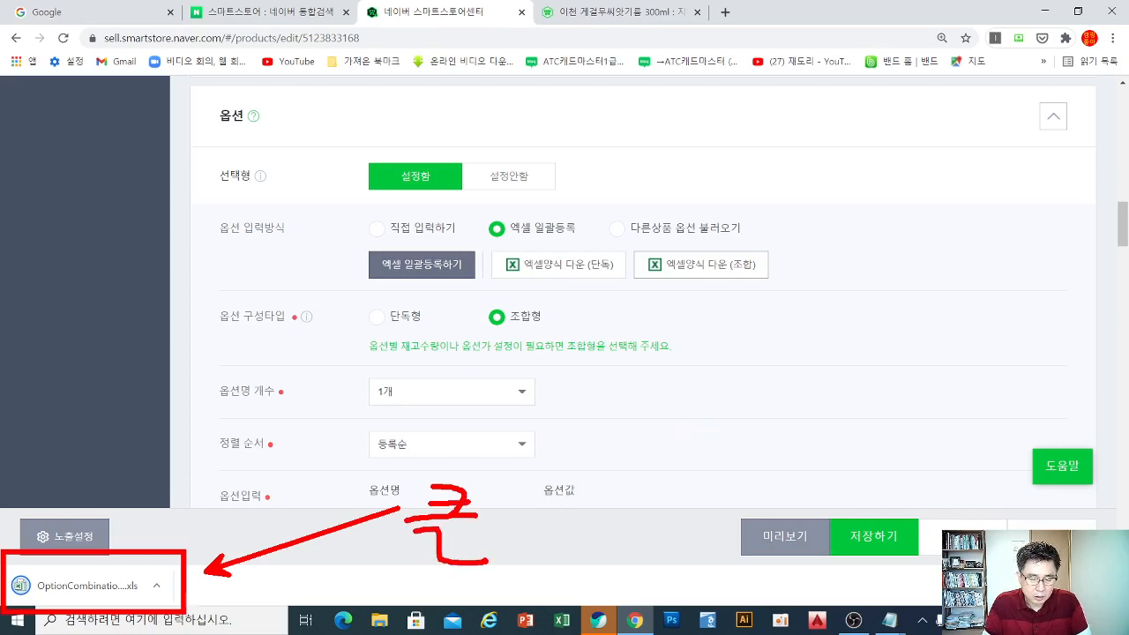
{"action": "key", "text": "Escape"}
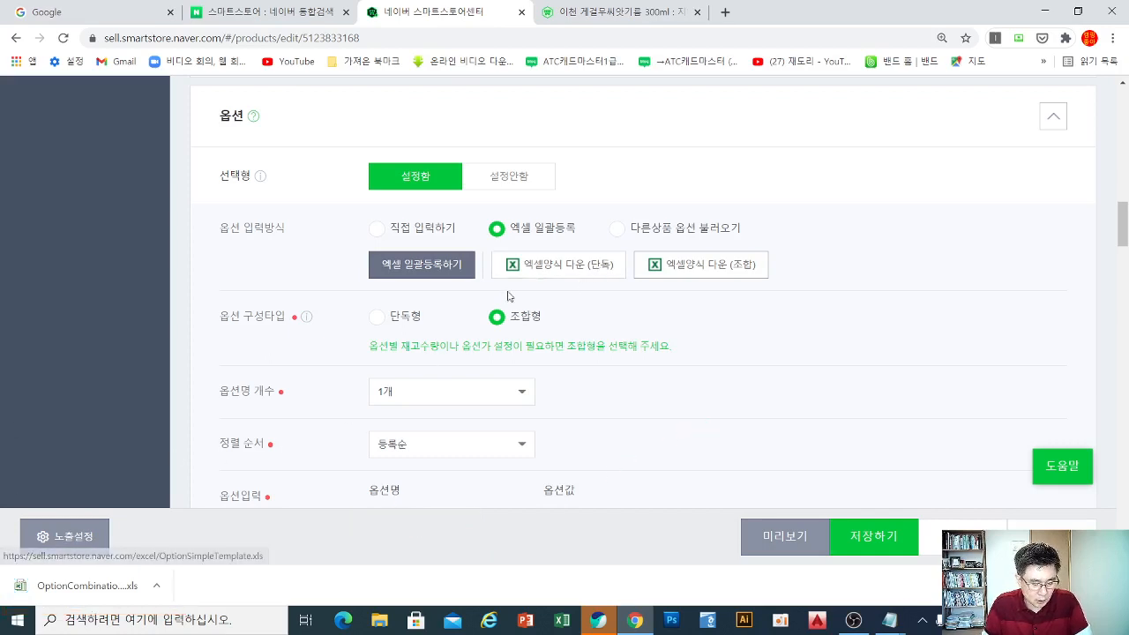
{"action": "key", "text": "ctrl+2"}
{"action": "mouse_move", "coordinate": [484, 238]}
{"action": "left_mouse_down"}
{"action": "mouse_move", "coordinate": [637, 293]}
{"action": "mouse_move", "coordinate": [727, 385]}
{"action": "mouse_move", "coordinate": [776, 377]}
{"action": "mouse_move", "coordinate": [740, 411]}
{"action": "mouse_move", "coordinate": [804, 406]}
{"action": "left_mouse_up"}
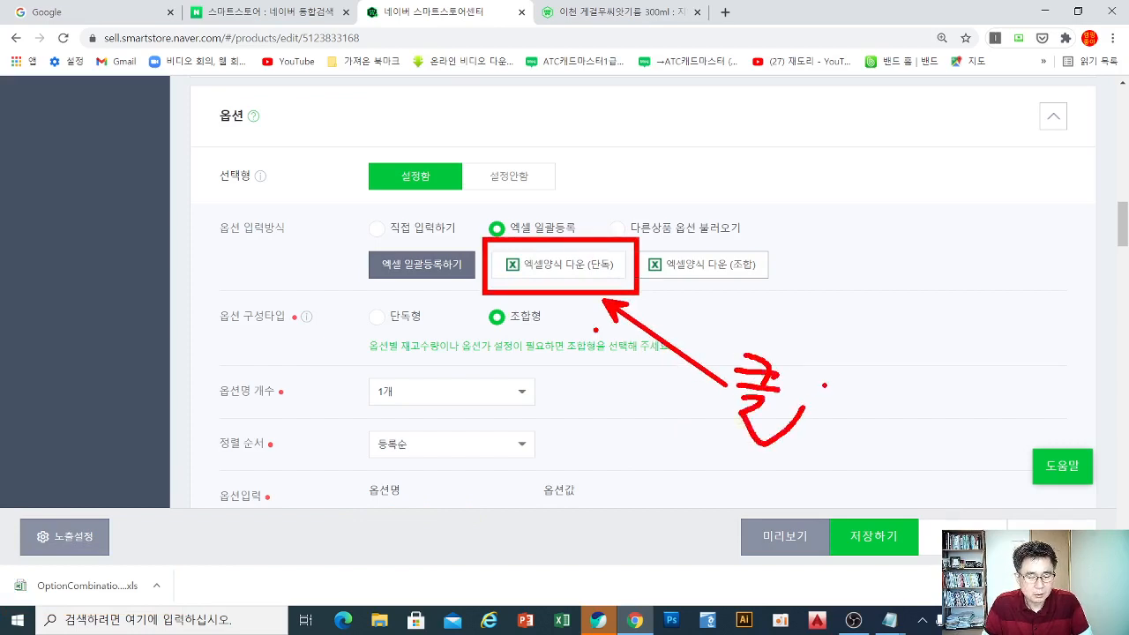
{"action": "key", "text": "Escape"}
{"action": "left_click", "coordinate": [597, 270]}
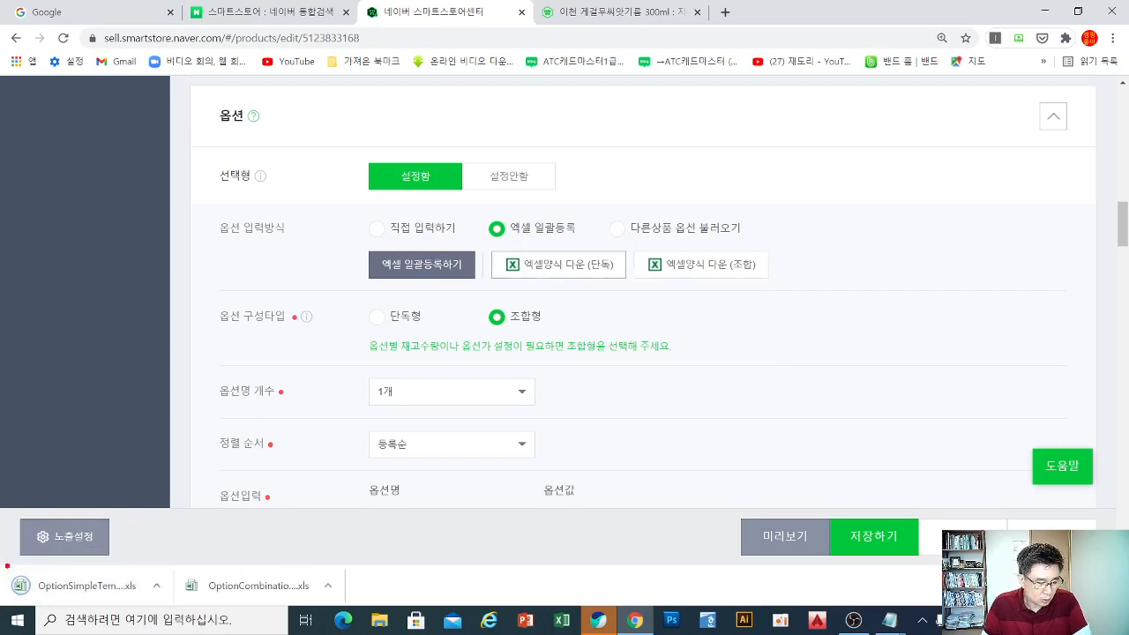
{"action": "left_click_drag", "start_coordinate": [3, 554], "coordinate": [184, 614]}
{"action": "mouse_move", "coordinate": [172, 536]}
{"action": "left_mouse_down"}
{"action": "mouse_move", "coordinate": [168, 543]}
{"action": "mouse_move", "coordinate": [371, 507]}
{"action": "mouse_move", "coordinate": [460, 517]}
{"action": "mouse_move", "coordinate": [425, 561]}
{"action": "left_mouse_up"}
{"action": "left_click", "coordinate": [423, 509]}
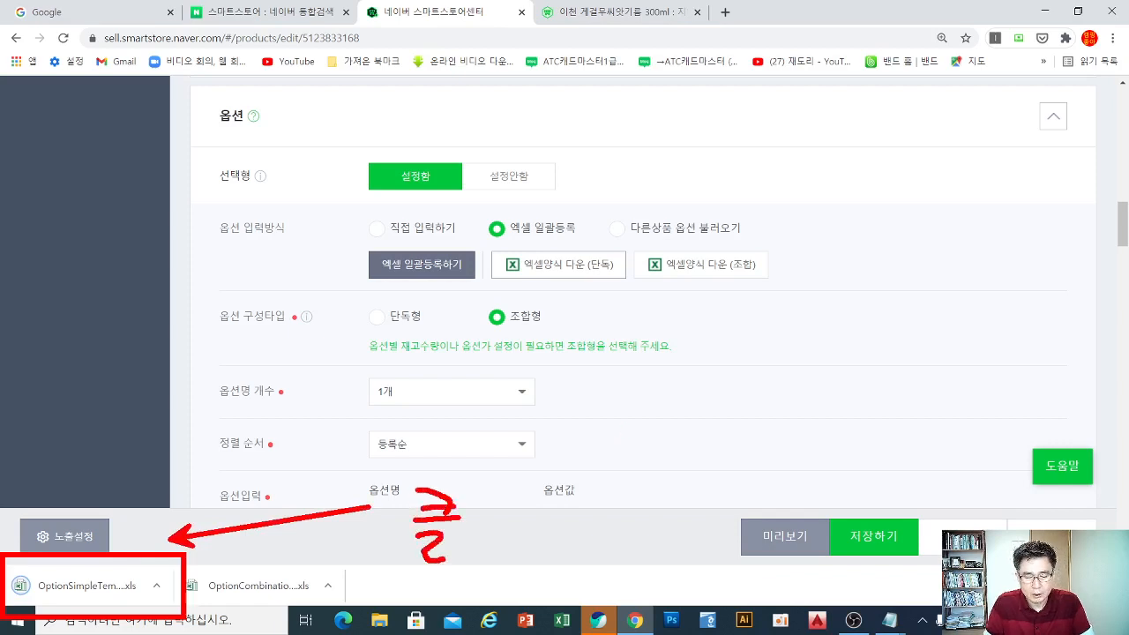
{"action": "key", "text": "Escape"}
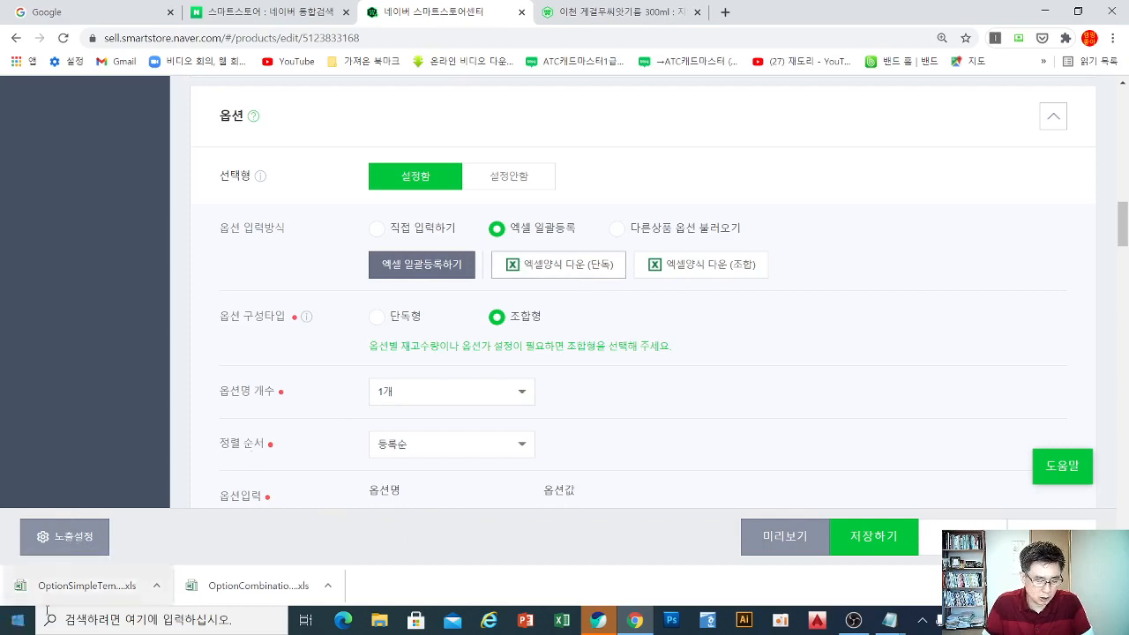
- Open the downloaded OptionSimpleTemplate and OptionCombinationTemplate files in Excel and minimize the browser
{"action": "left_click", "coordinate": [75, 586]}
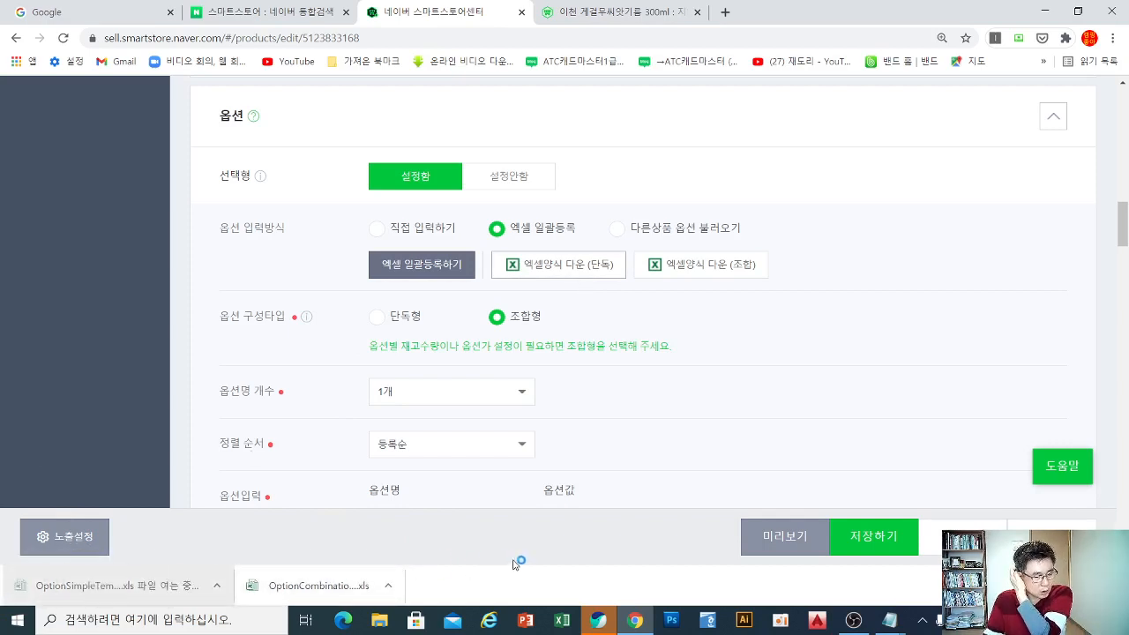
{"action": "left_click", "coordinate": [327, 585]}
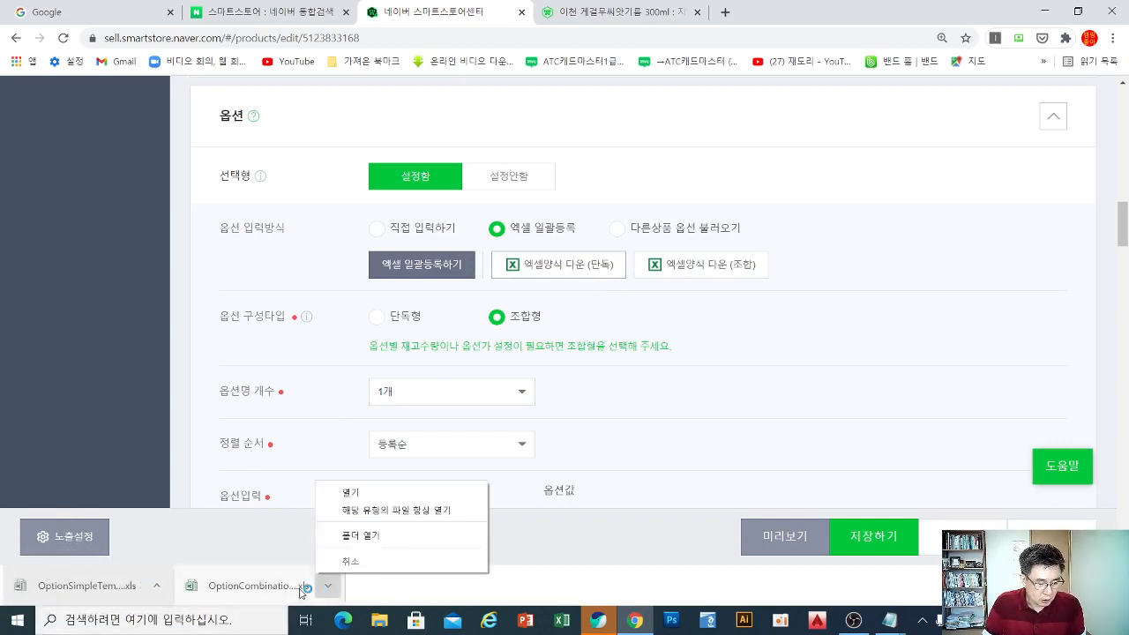
{"action": "left_click", "coordinate": [280, 589]}
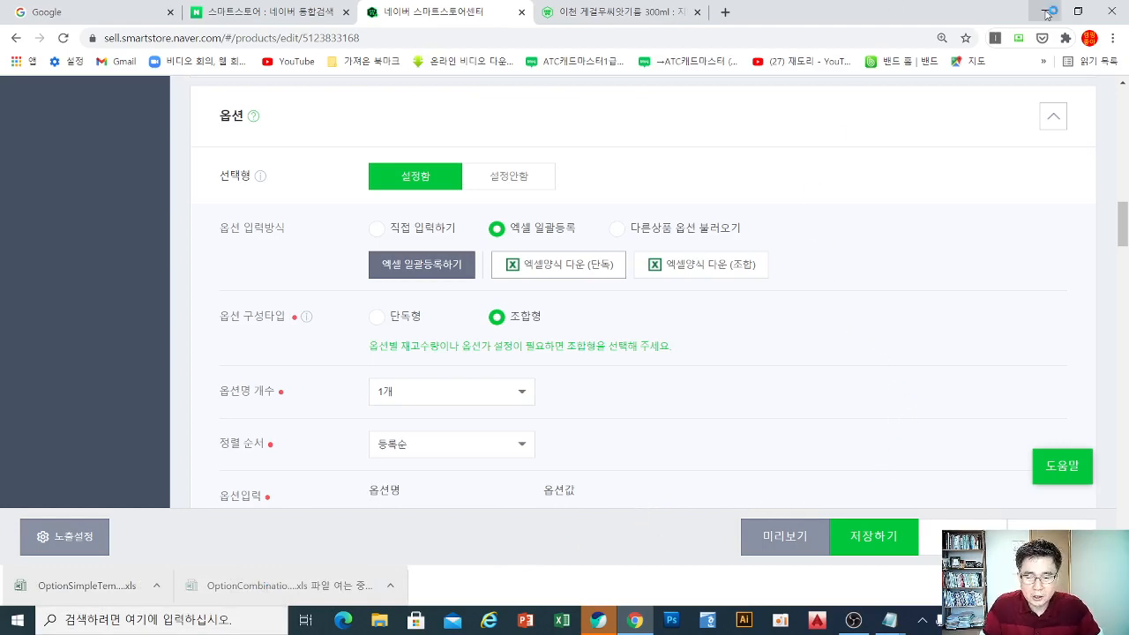
{"action": "left_click", "coordinate": [1047, 13]}
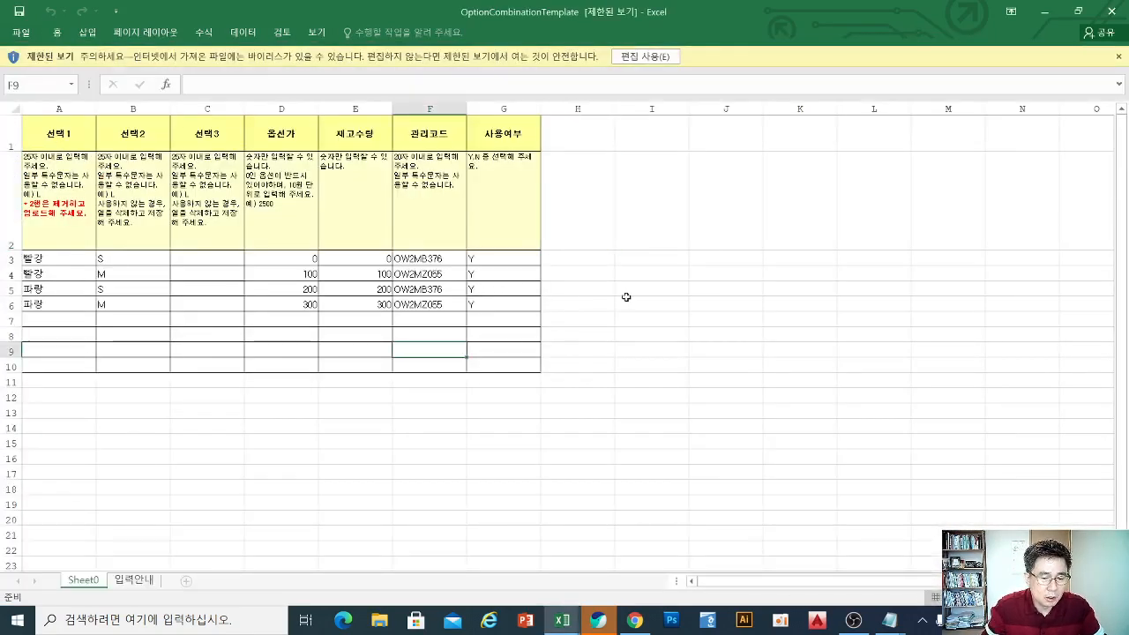
- Look over the sample option rows in the OptionCombinationTemplate workbook and enable editing of it
{"action": "left_click", "coordinate": [310, 314]}
{"action": "left_click", "coordinate": [516, 310]}
{"action": "left_click", "coordinate": [187, 299]}
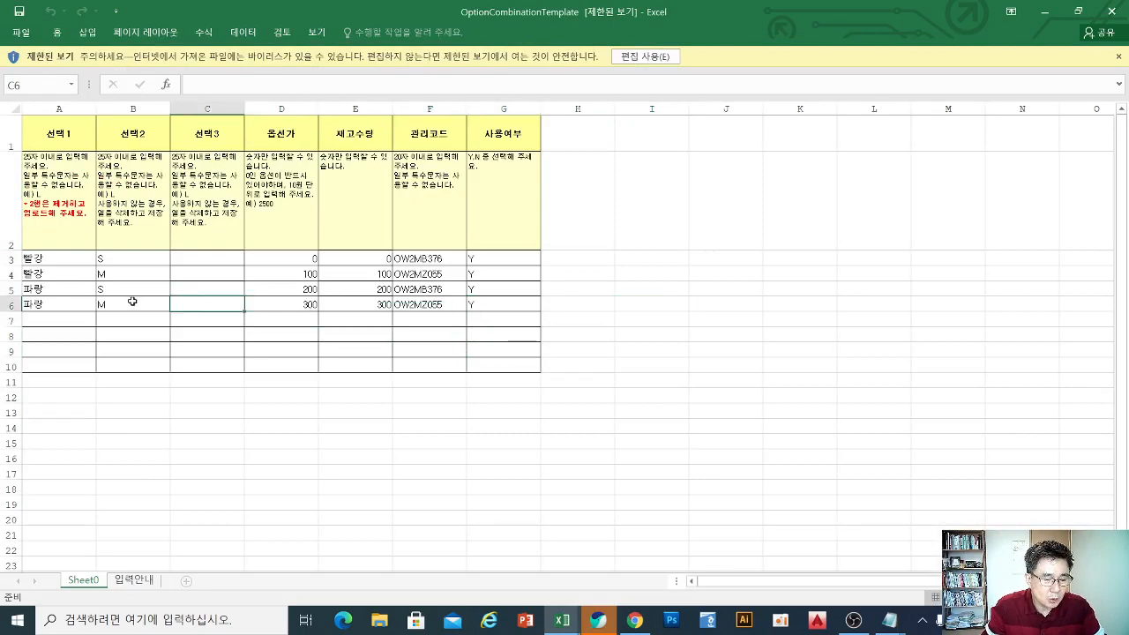
{"action": "left_click", "coordinate": [132, 301]}
{"action": "left_click", "coordinate": [171, 274]}
{"action": "left_click", "coordinate": [265, 276]}
{"action": "left_click", "coordinate": [228, 304]}
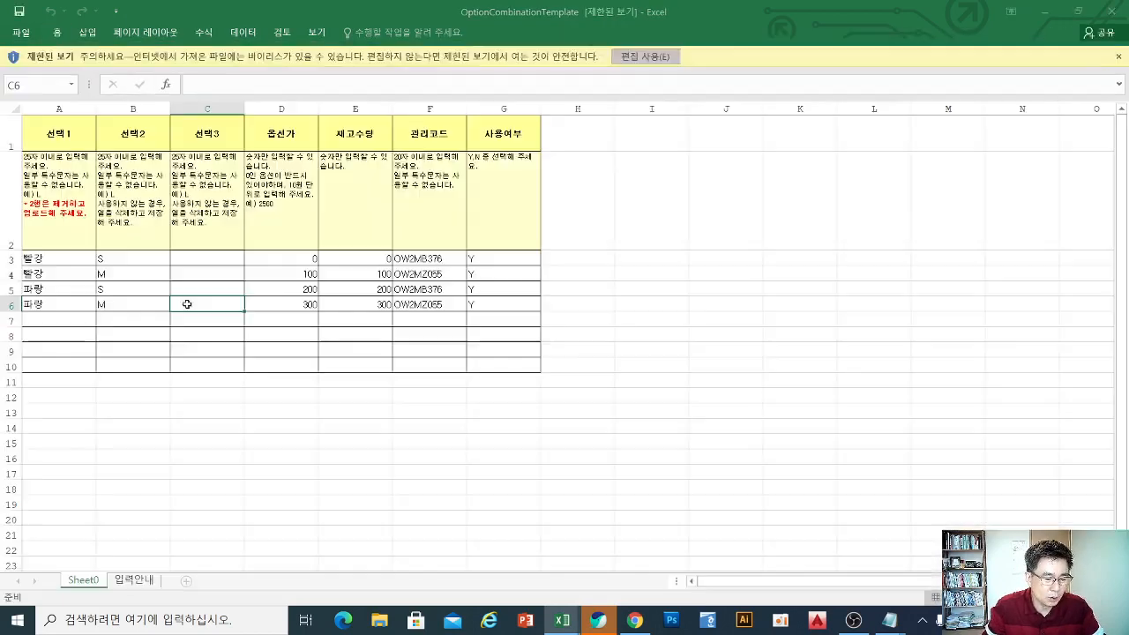
{"action": "scroll", "coordinate": [133, 385], "scroll_direction": "up", "scroll_amount": 5, "text": "ctrl"}
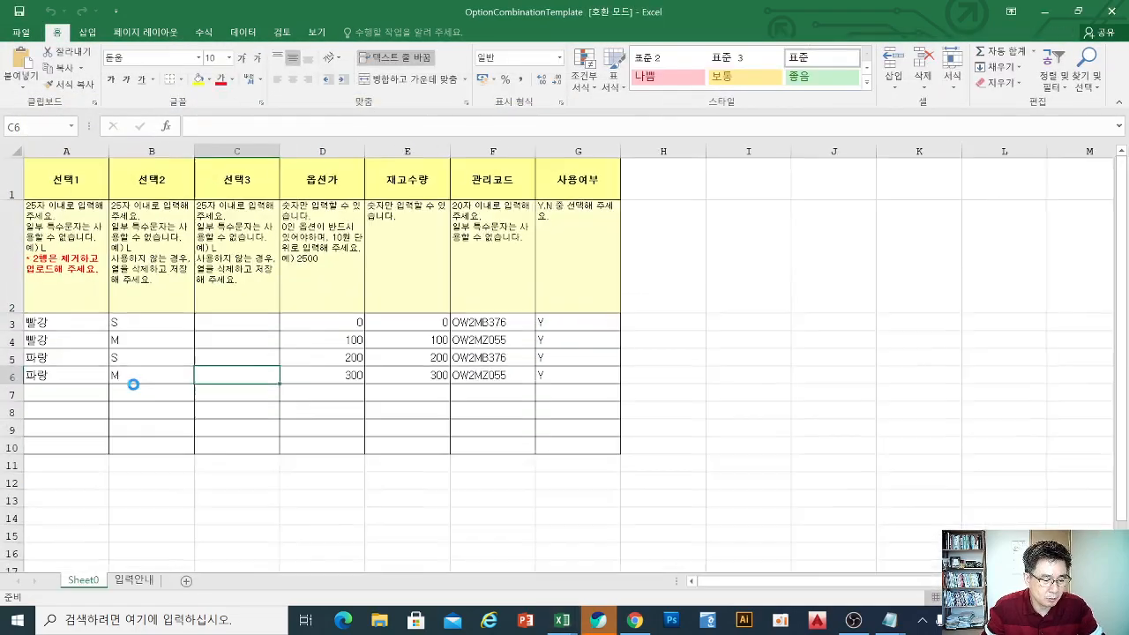
{"action": "scroll", "coordinate": [133, 385], "scroll_direction": "up", "scroll_amount": 1, "text": "ctrl"}
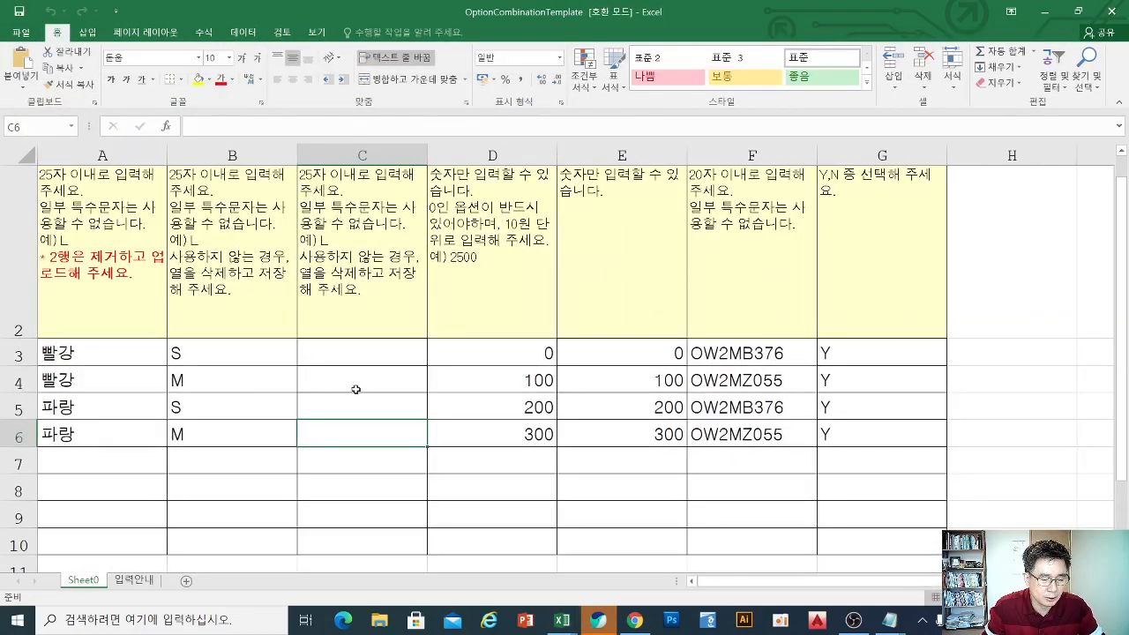
- Look over the sample option rows in the OptionSimpleTemplate workbook with editing enabled, and close that workbook
{"action": "left_click", "coordinate": [358, 387]}
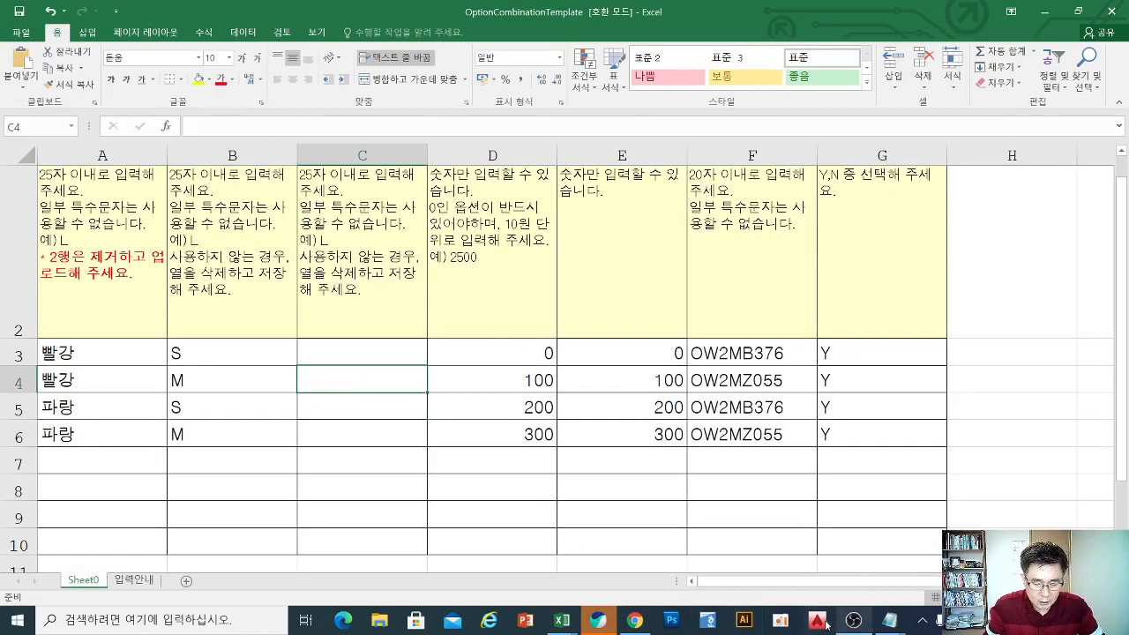
{"action": "mouse_move", "coordinate": [562, 626]}
{"action": "left_click", "coordinate": [570, 553]}
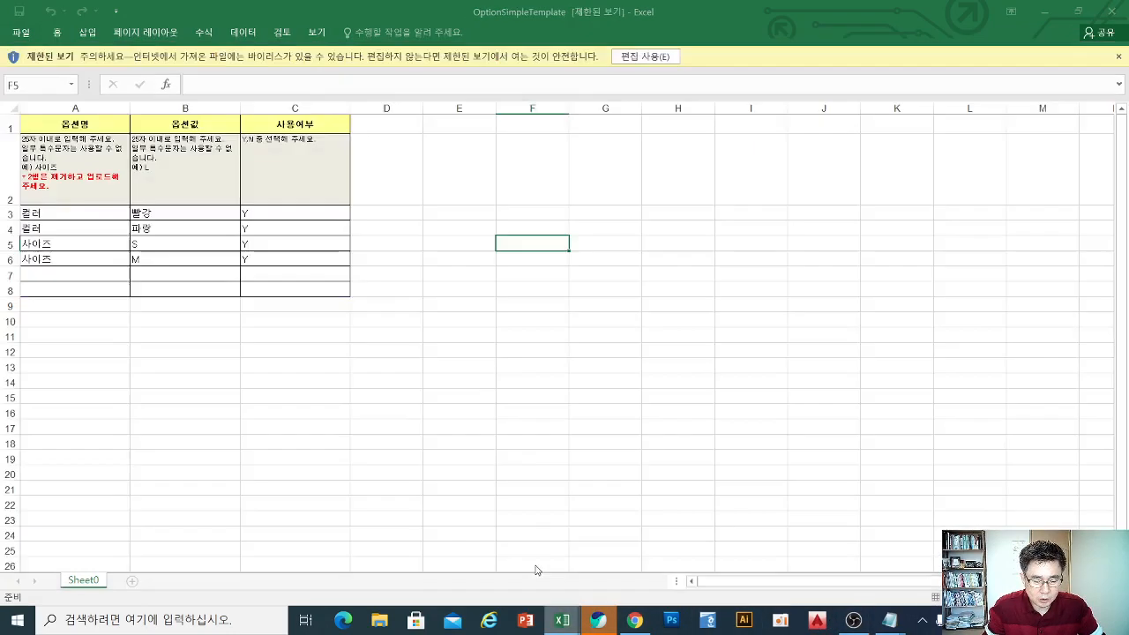
{"action": "scroll", "coordinate": [222, 270], "scroll_direction": "up", "scroll_amount": 4, "text": "ctrl"}
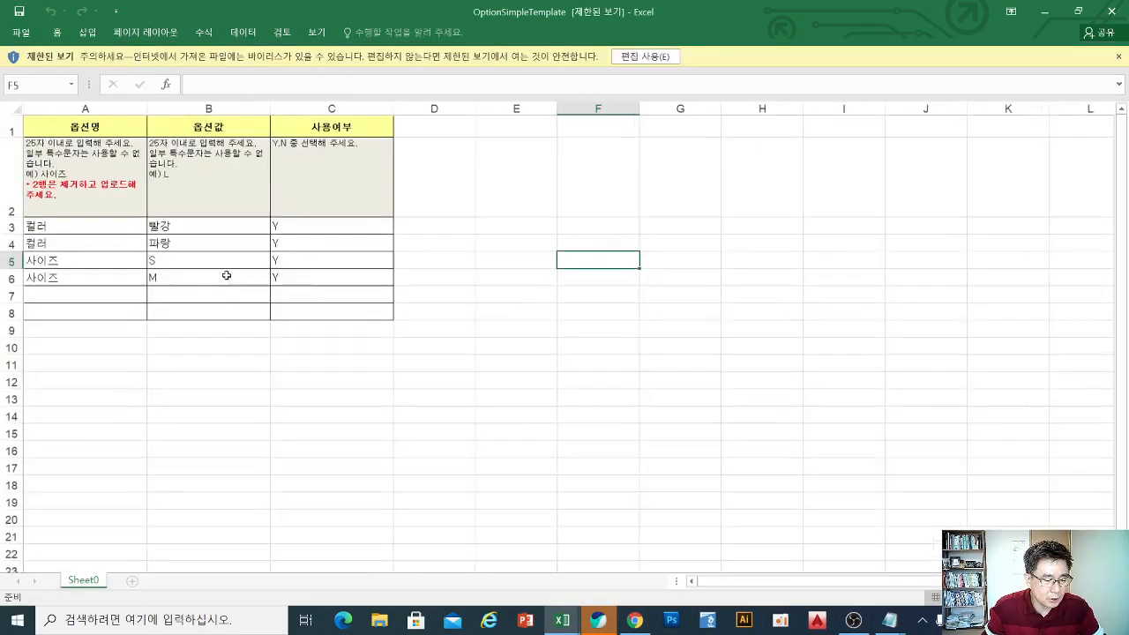
{"action": "scroll", "coordinate": [222, 272], "scroll_direction": "up", "scroll_amount": 3, "text": "ctrl"}
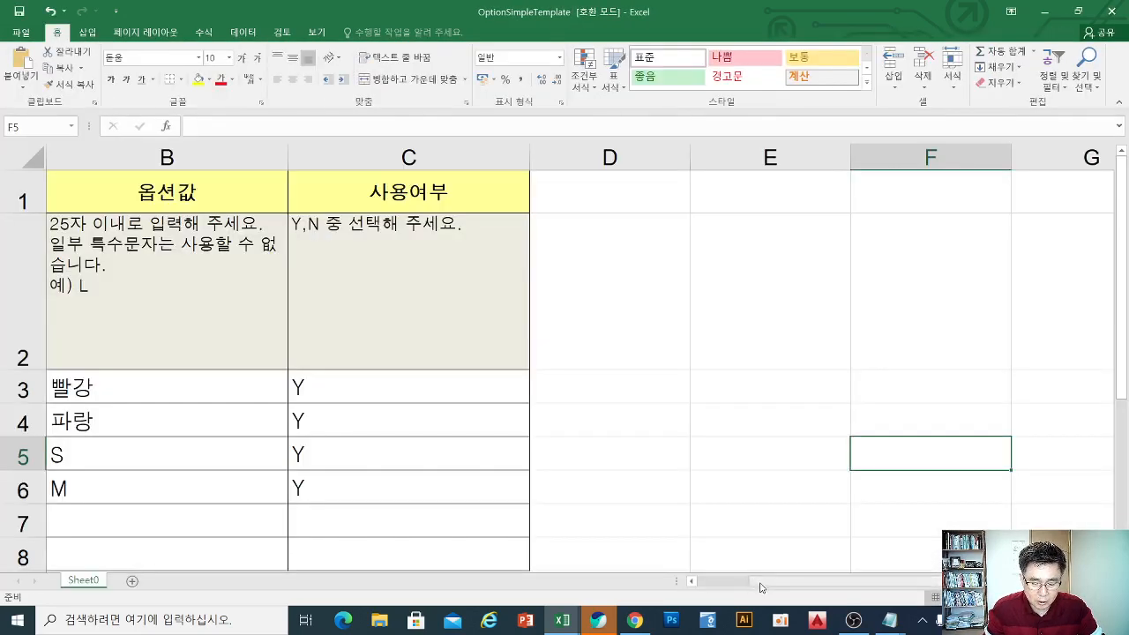
{"action": "left_click_drag", "start_coordinate": [762, 587], "coordinate": [696, 586]}
{"action": "left_click", "coordinate": [411, 415]}
{"action": "left_click", "coordinate": [164, 395]}
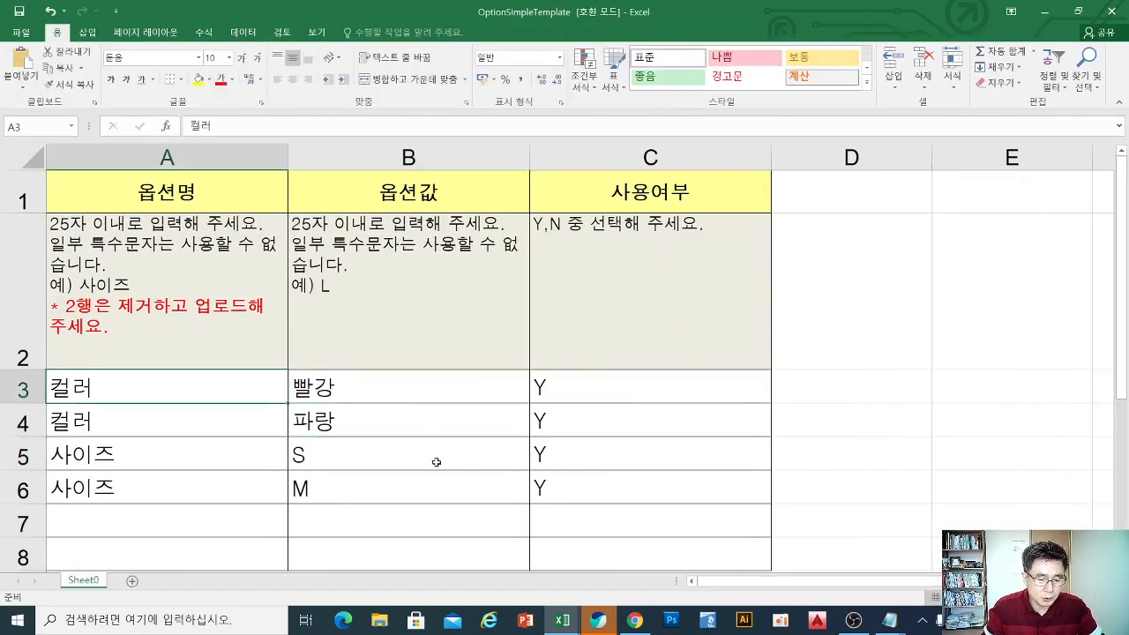
{"action": "left_click", "coordinate": [1112, 12]}
- Switch to Chrome and compare the 단독형 and 조합형 option types with the 단독 and 조합 Excel template downloads
{"action": "left_click", "coordinate": [634, 620]}
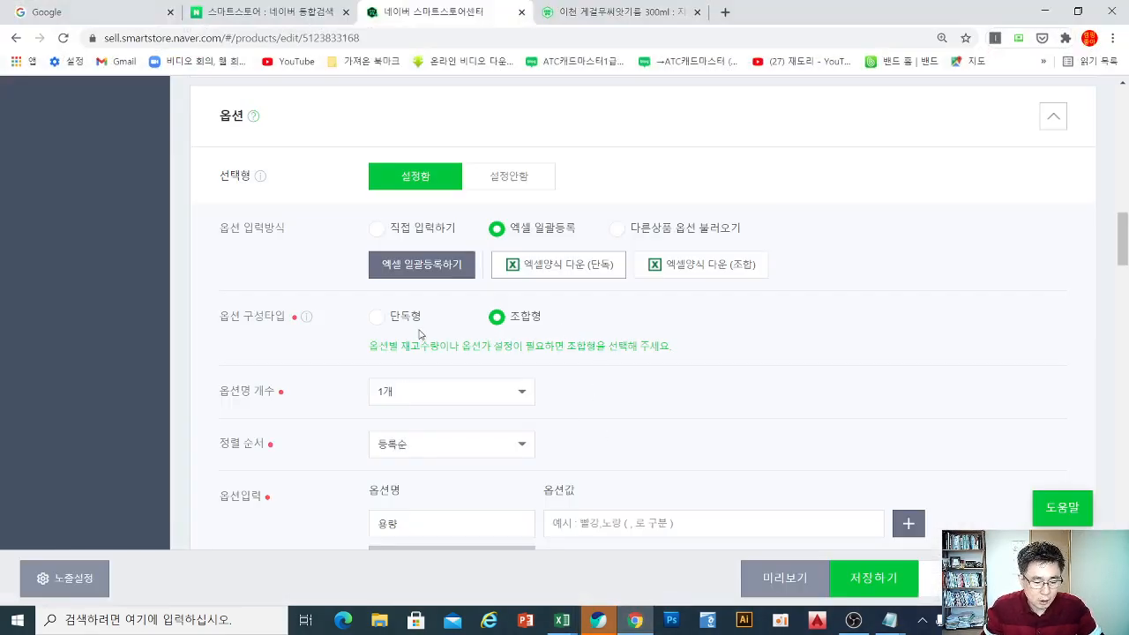
{"action": "left_click_drag", "start_coordinate": [356, 296], "coordinate": [432, 337]}
{"action": "mouse_move", "coordinate": [482, 298]}
{"action": "left_mouse_down"}
{"action": "mouse_move", "coordinate": [504, 325]}
{"action": "mouse_move", "coordinate": [555, 338]}
{"action": "left_mouse_up"}
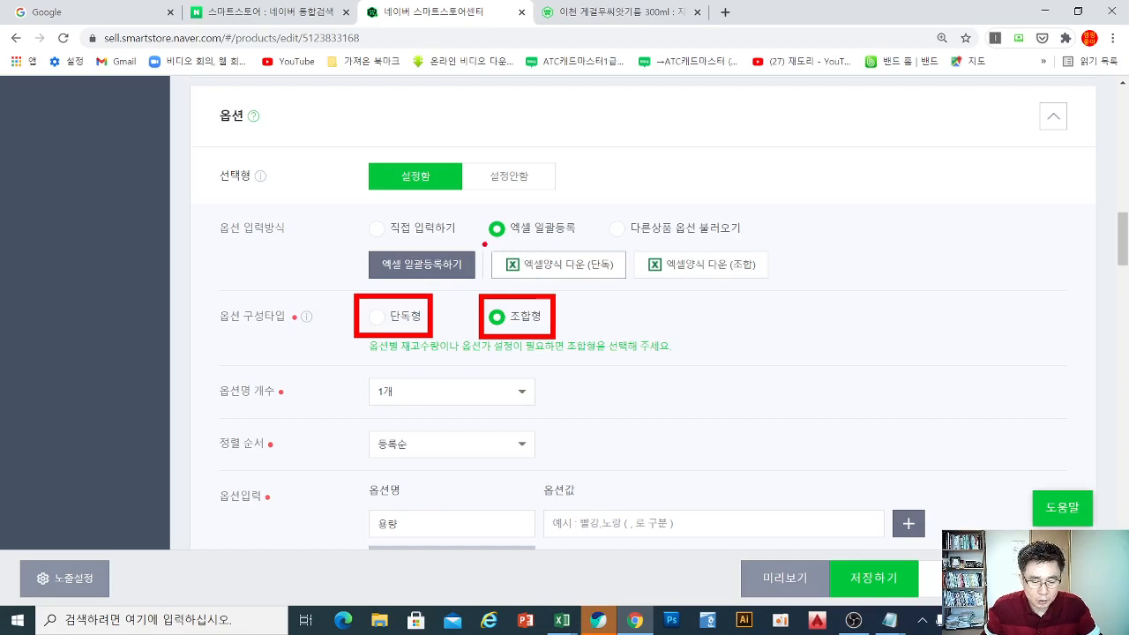
{"action": "mouse_move", "coordinate": [484, 244]}
{"action": "left_mouse_down"}
{"action": "mouse_move", "coordinate": [563, 286]}
{"action": "mouse_move", "coordinate": [632, 285]}
{"action": "left_mouse_up"}
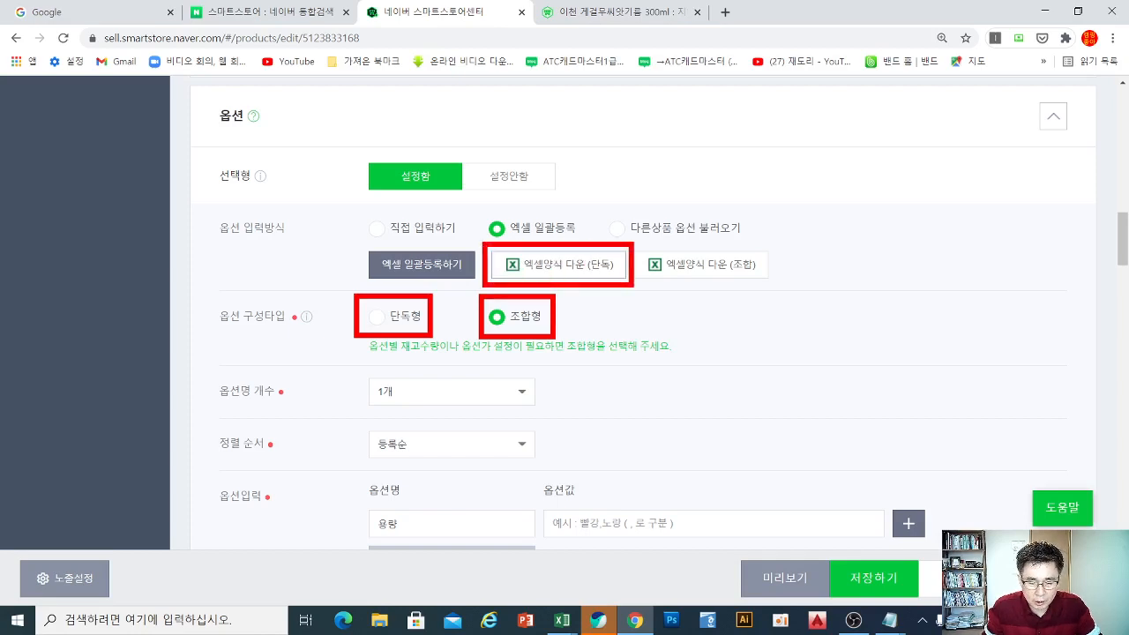
{"action": "mouse_move", "coordinate": [638, 240]}
{"action": "left_mouse_down"}
{"action": "mouse_move", "coordinate": [649, 254]}
{"action": "mouse_move", "coordinate": [779, 291]}
{"action": "left_mouse_up"}
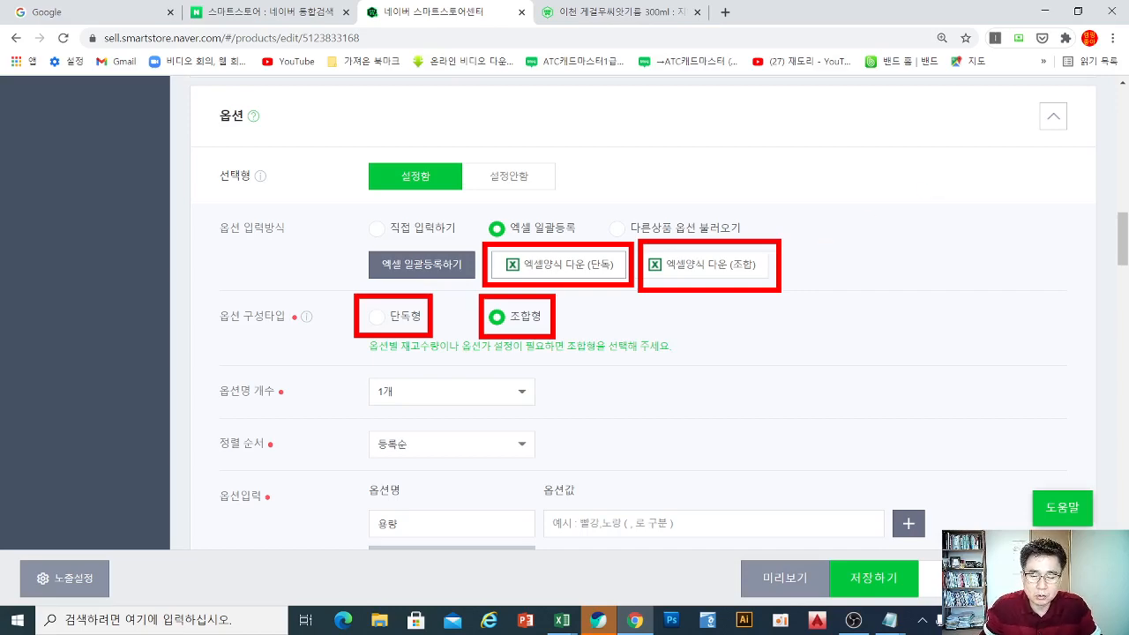
{"action": "key", "text": "Escape"}
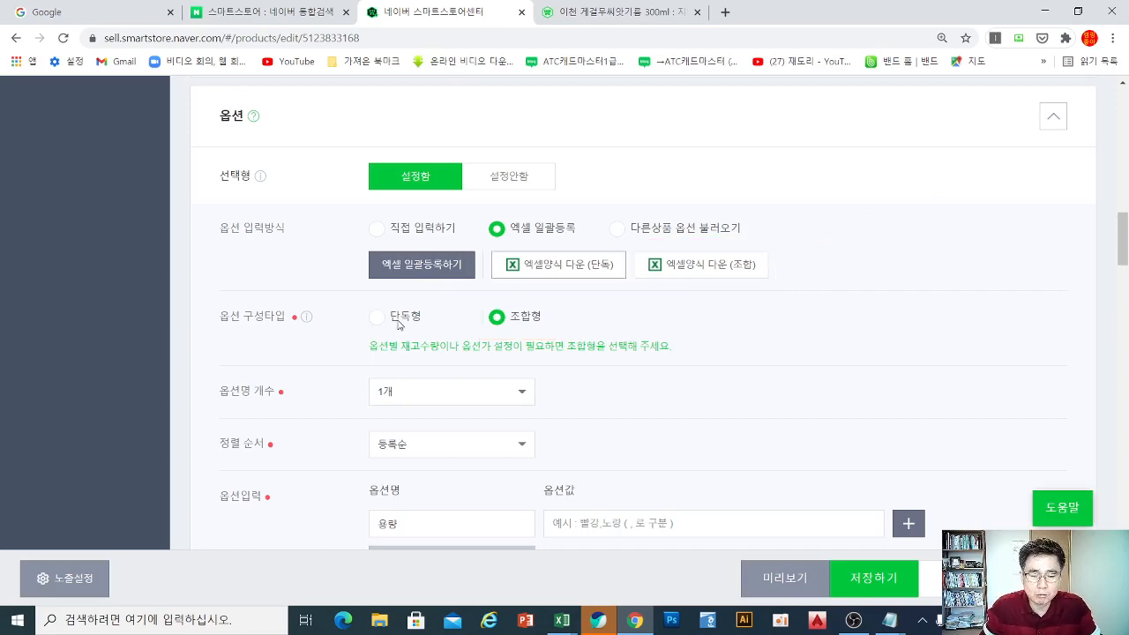
{"action": "left_click", "coordinate": [1045, 11]}
- Examine the 선택1, 선택2 and 선택3 columns of the sample rows in the OptionCombinationTemplate workbook in Excel
{"action": "left_click", "coordinate": [334, 432]}
{"action": "scroll", "coordinate": [225, 438], "scroll_direction": "up", "scroll_amount": 1}
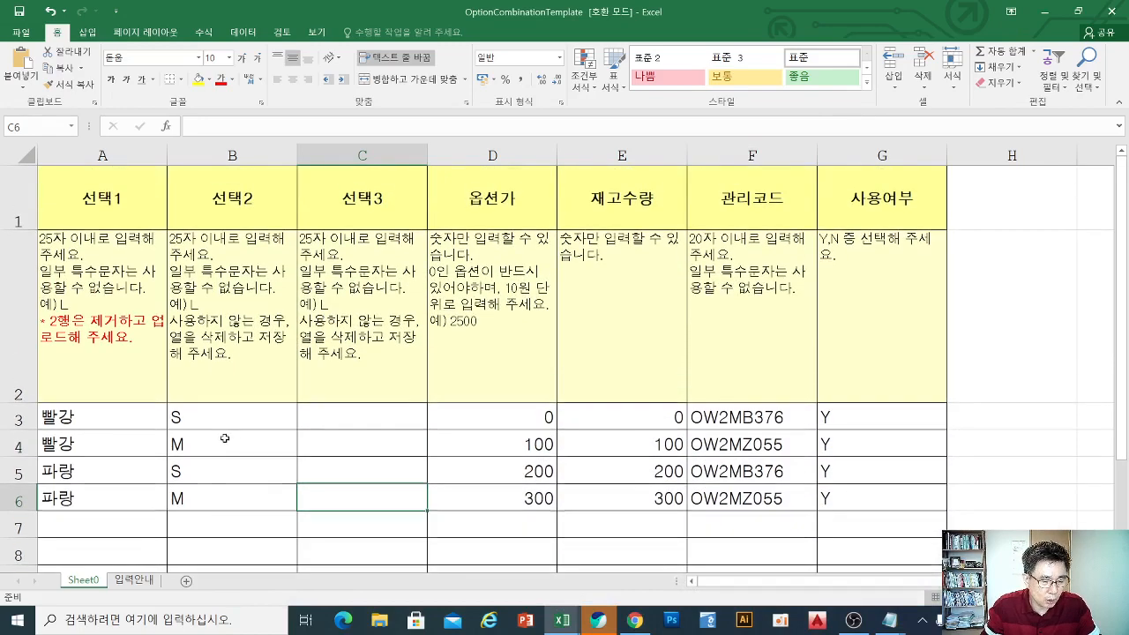
{"action": "scroll", "coordinate": [228, 439], "scroll_direction": "down", "scroll_amount": 1}
{"action": "scroll", "coordinate": [229, 440], "scroll_direction": "up", "scroll_amount": 1}
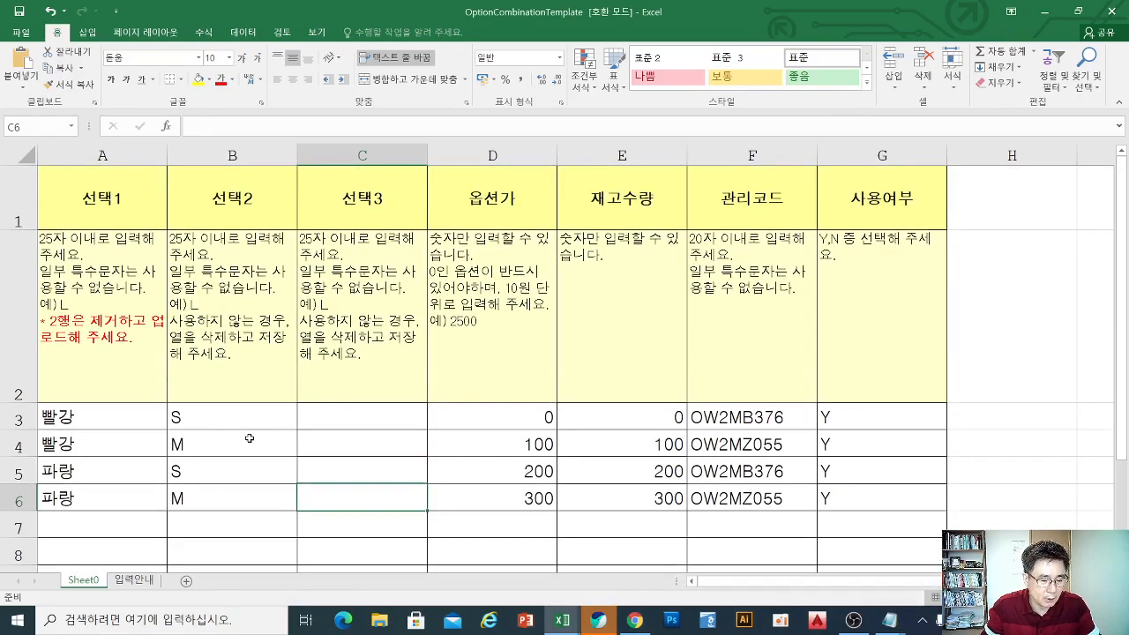
{"action": "left_click_drag", "start_coordinate": [395, 462], "coordinate": [329, 423]}
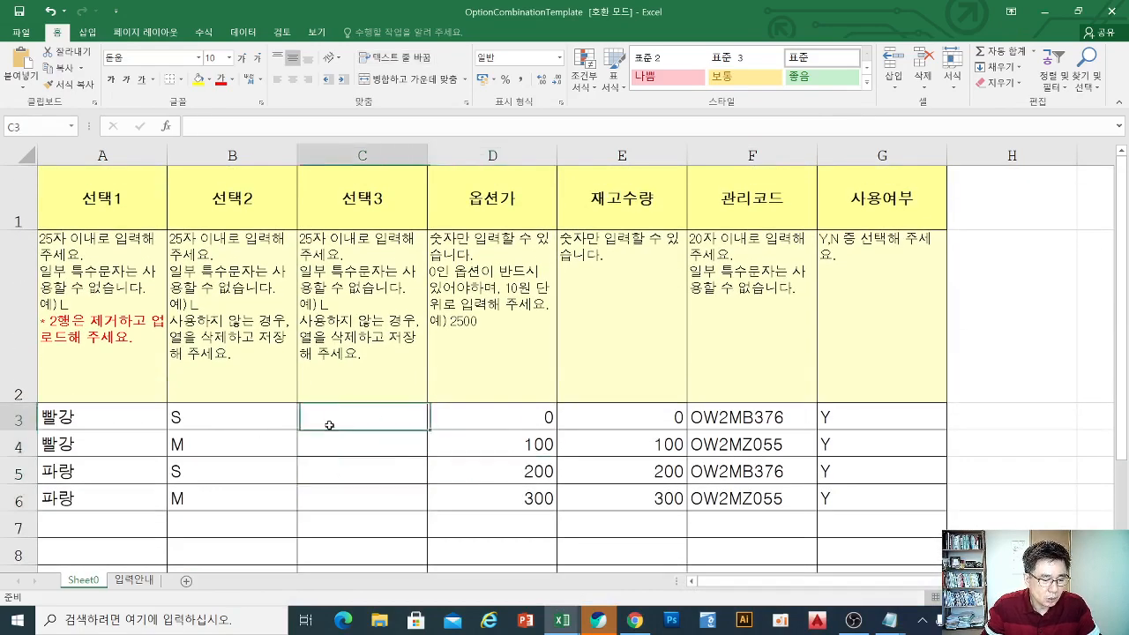
{"action": "left_click", "coordinate": [414, 486]}
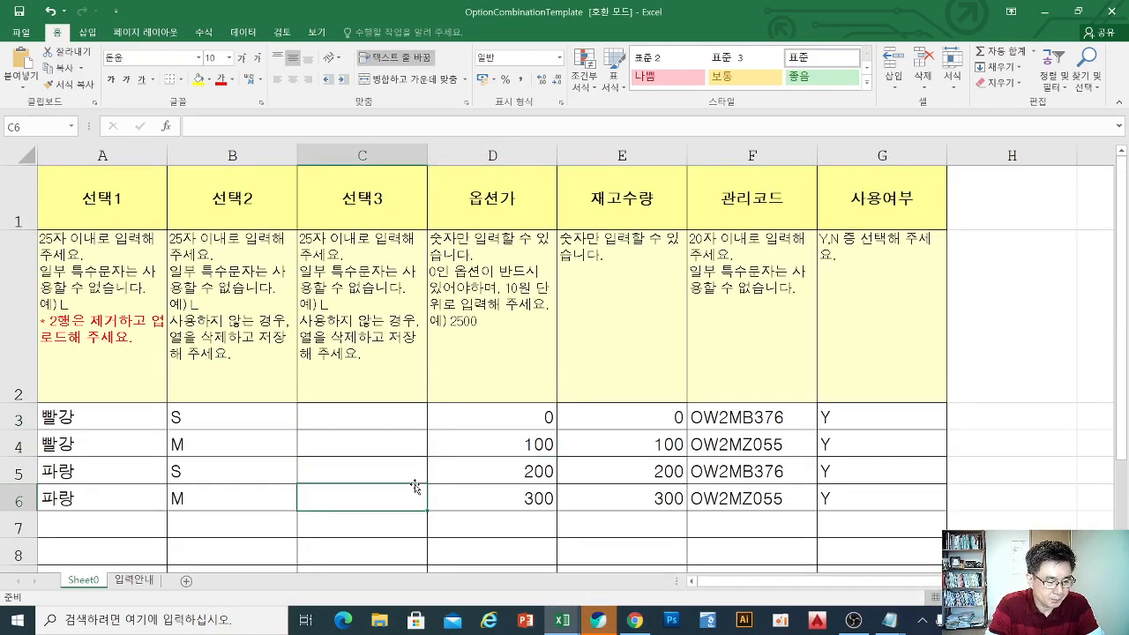
{"action": "left_click", "coordinate": [94, 414]}
{"action": "left_click", "coordinate": [95, 451]}
{"action": "left_click", "coordinate": [87, 475]}
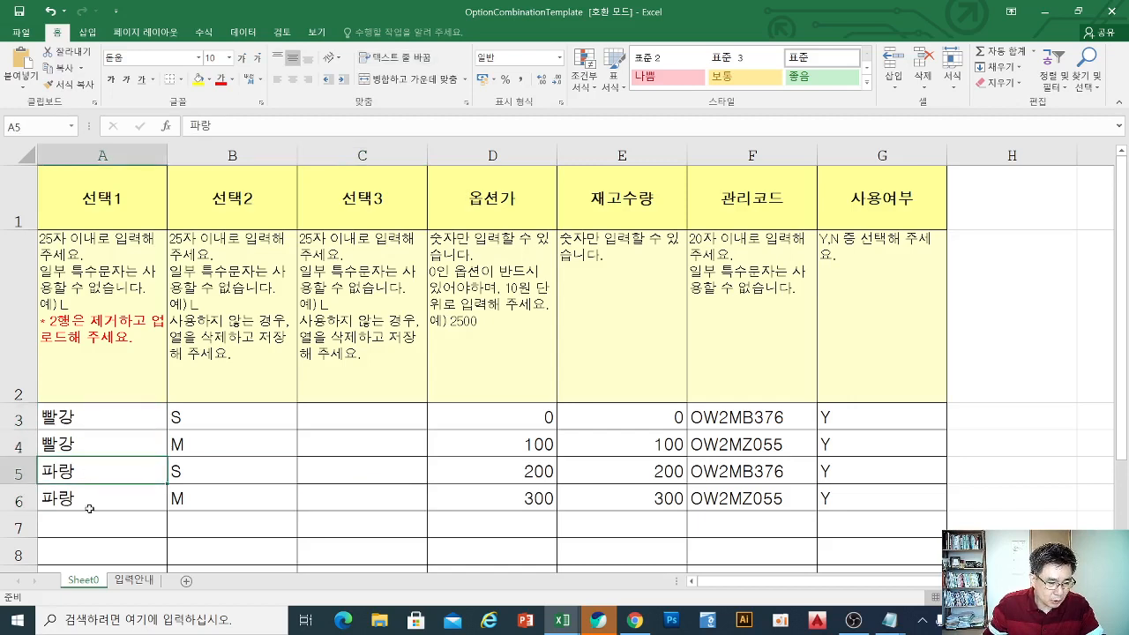
{"action": "left_click", "coordinate": [91, 415]}
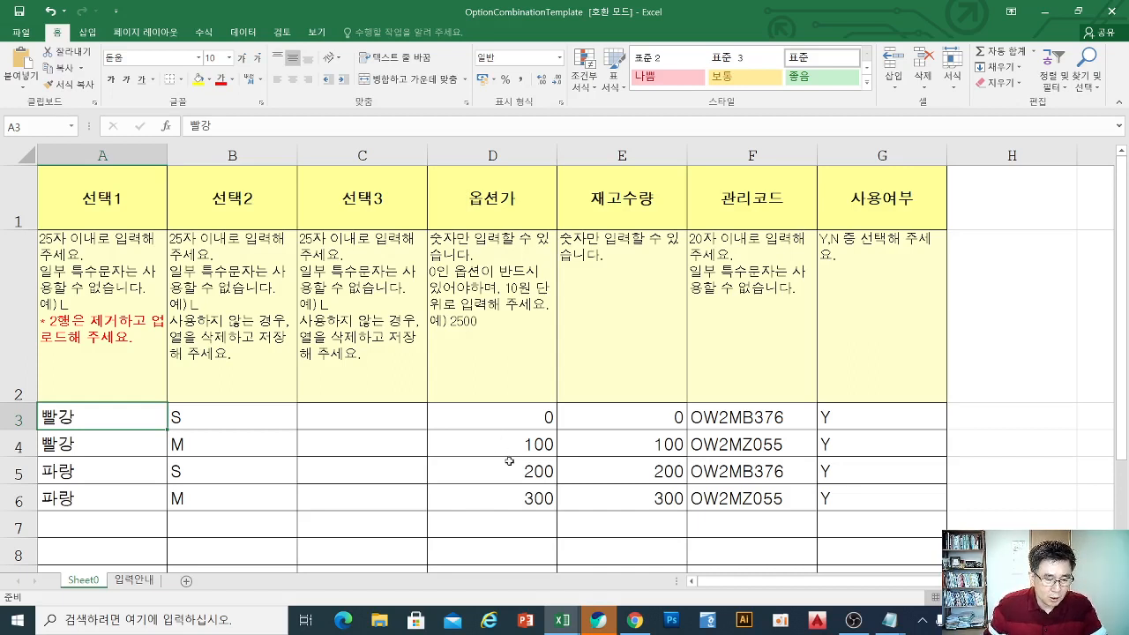
{"action": "left_click", "coordinate": [381, 466]}
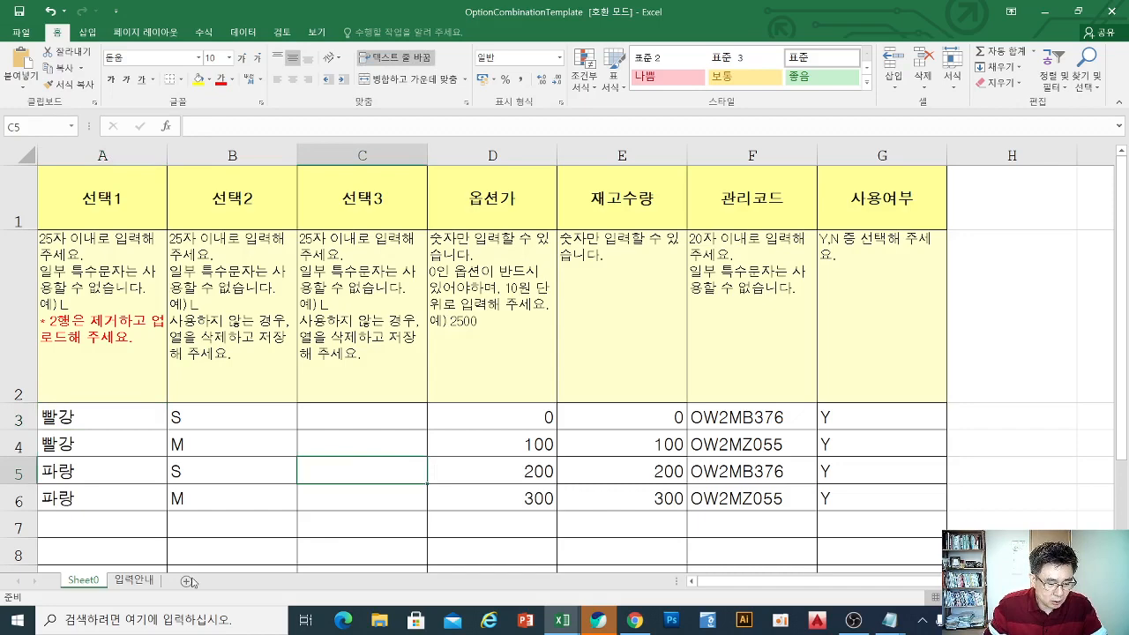
- Study the 입력안내 sheet's examples for using only two options and for changing the option names
{"action": "left_click", "coordinate": [131, 580]}
{"action": "left_click", "coordinate": [141, 275]}
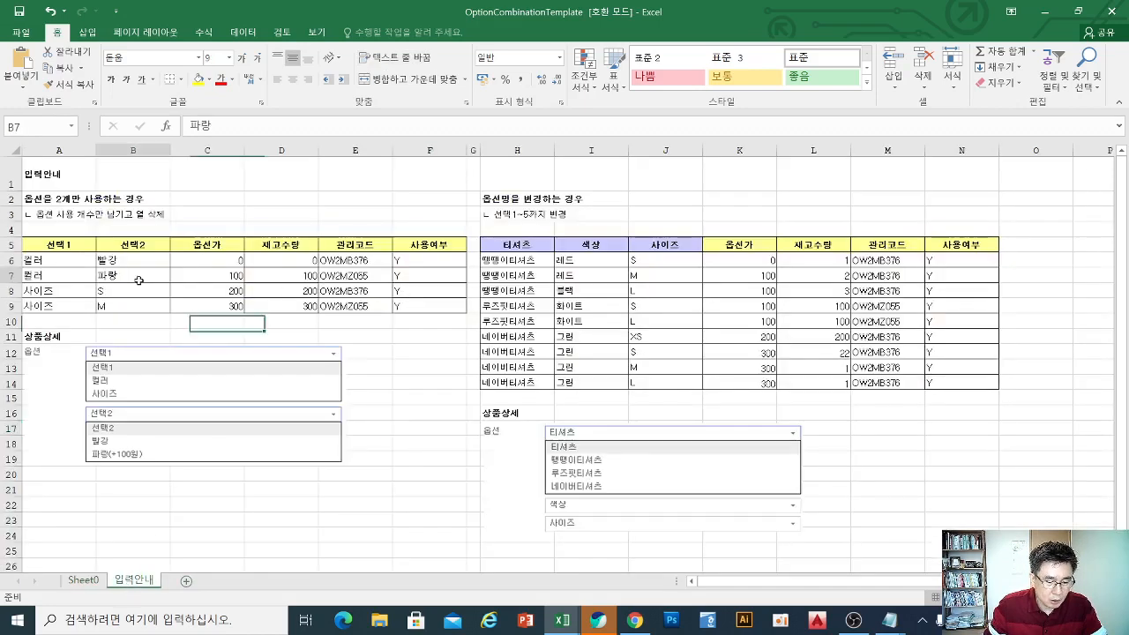
{"action": "left_click_drag", "start_coordinate": [650, 261], "coordinate": [661, 366]}
{"action": "left_click", "coordinate": [586, 261]}
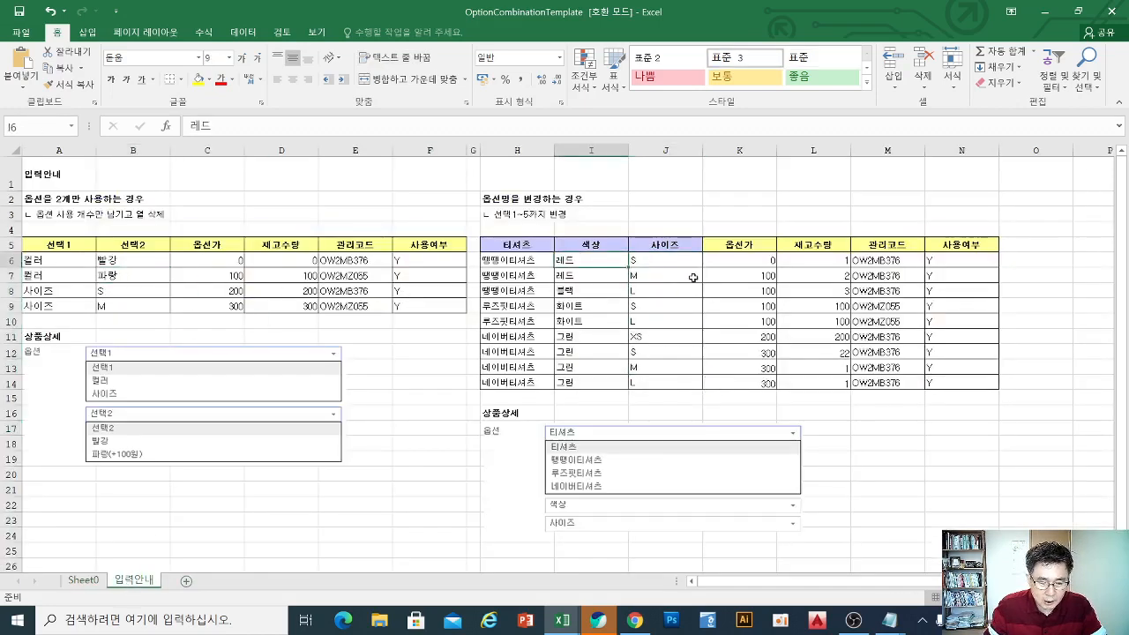
{"action": "left_click", "coordinate": [691, 277]}
{"action": "left_click", "coordinate": [548, 294]}
{"action": "left_click", "coordinate": [657, 292]}
{"action": "left_click", "coordinate": [581, 353]}
{"action": "left_click", "coordinate": [519, 339]}
{"action": "left_click", "coordinate": [731, 321]}
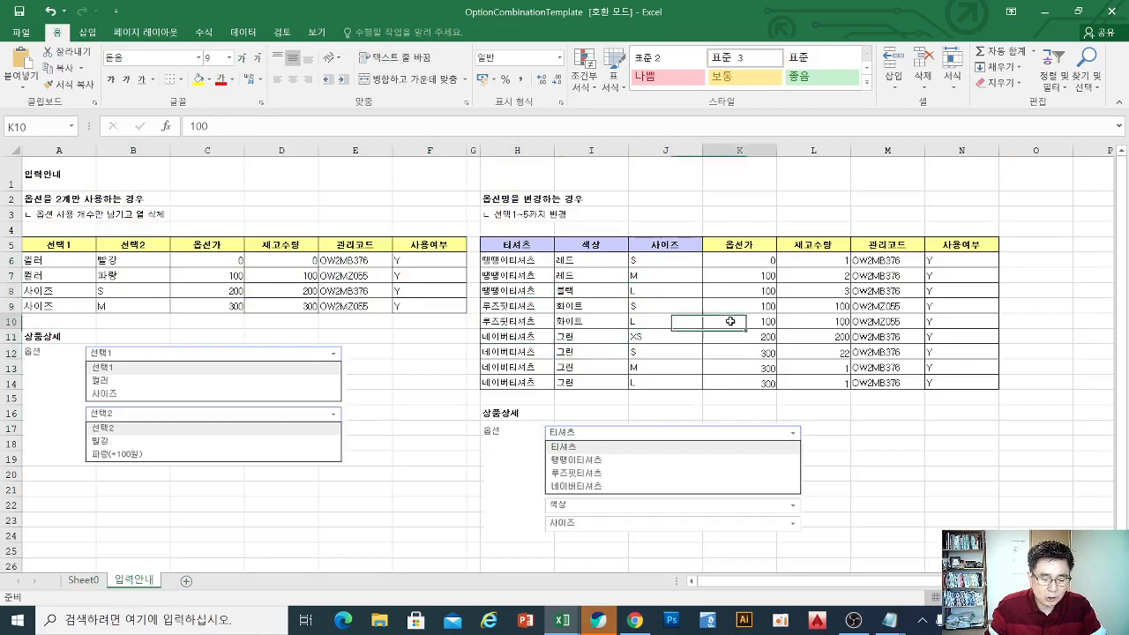
{"action": "left_click", "coordinate": [1044, 12]}
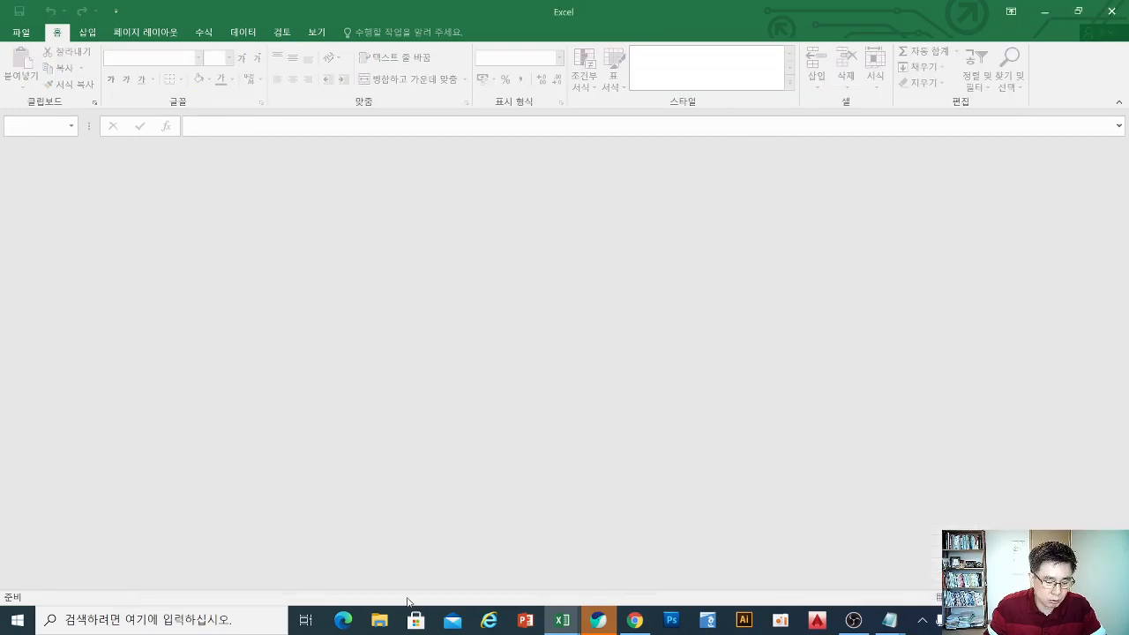
{"action": "mouse_move", "coordinate": [568, 617]}
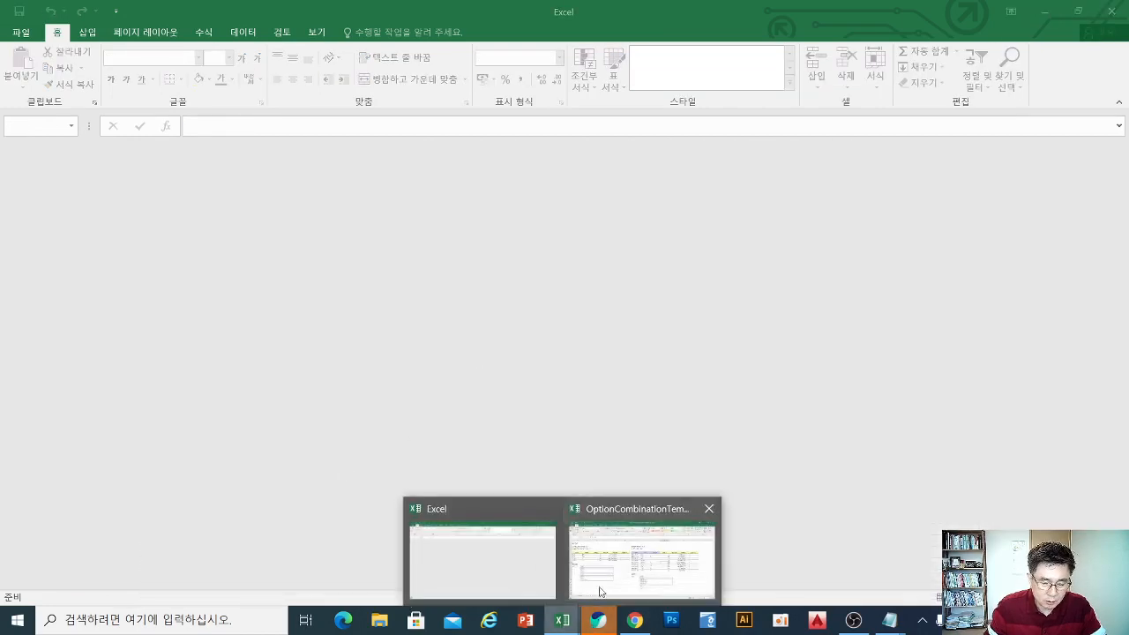
{"action": "left_click", "coordinate": [639, 559]}
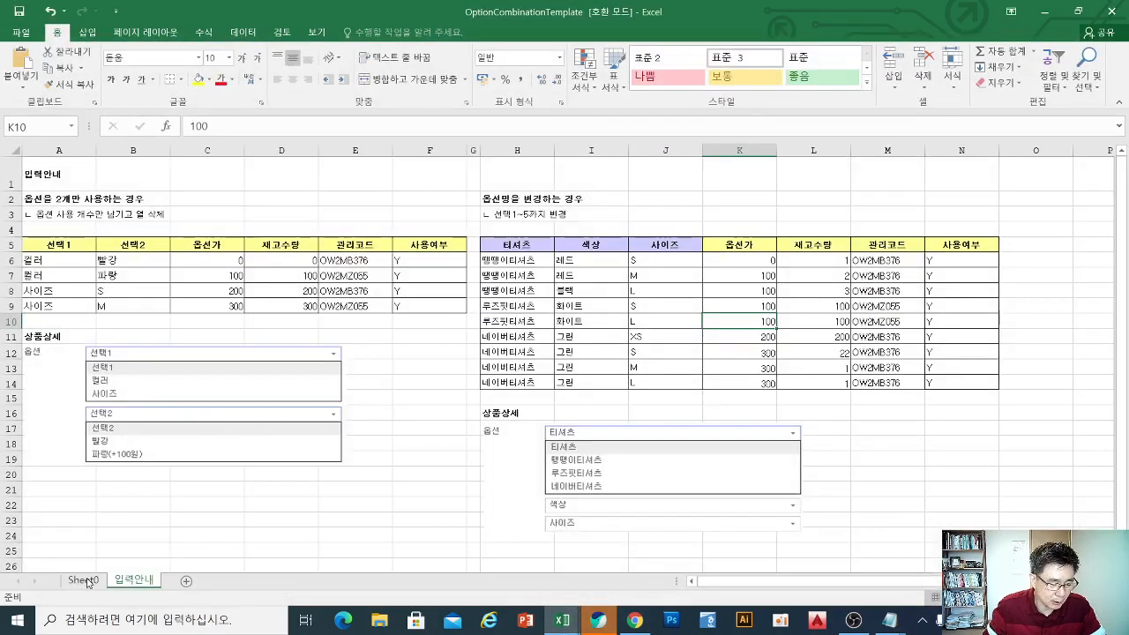
- On Sheet0, replace the 선택1 sample values in A3:A6 with 용량
{"action": "left_click", "coordinate": [88, 581]}
{"action": "left_click", "coordinate": [209, 400]}
{"action": "left_click", "coordinate": [101, 426]}
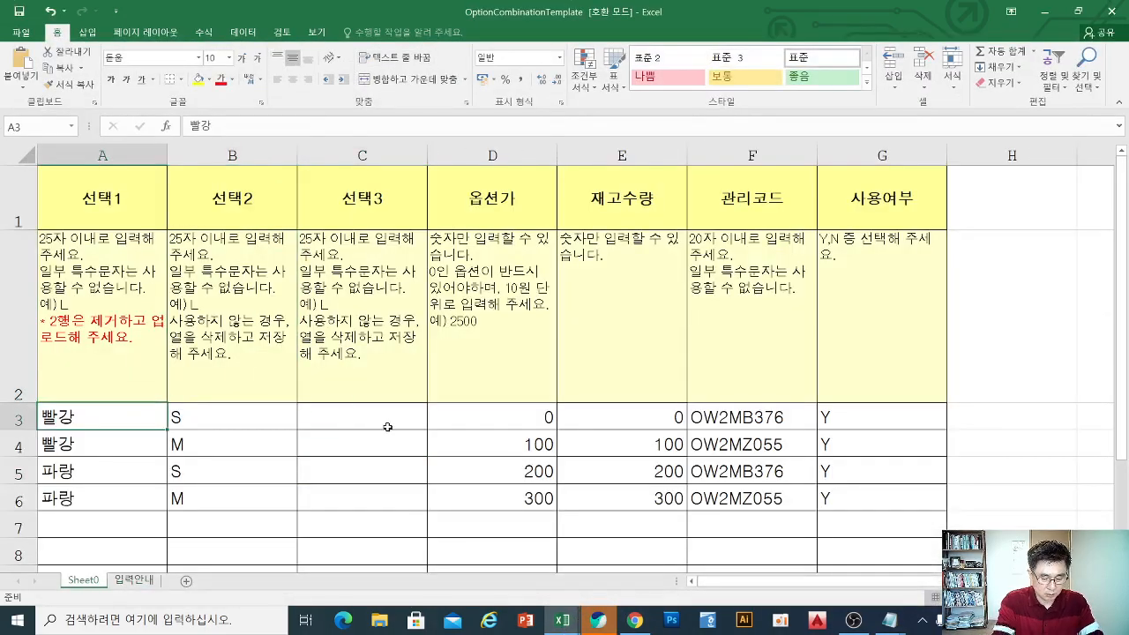
{"action": "type", "text": "dyd"}
{"action": "key", "text": "BackSpace"}
{"action": "key", "text": "BackSpace"}
{"action": "key", "text": "BackSpace"}
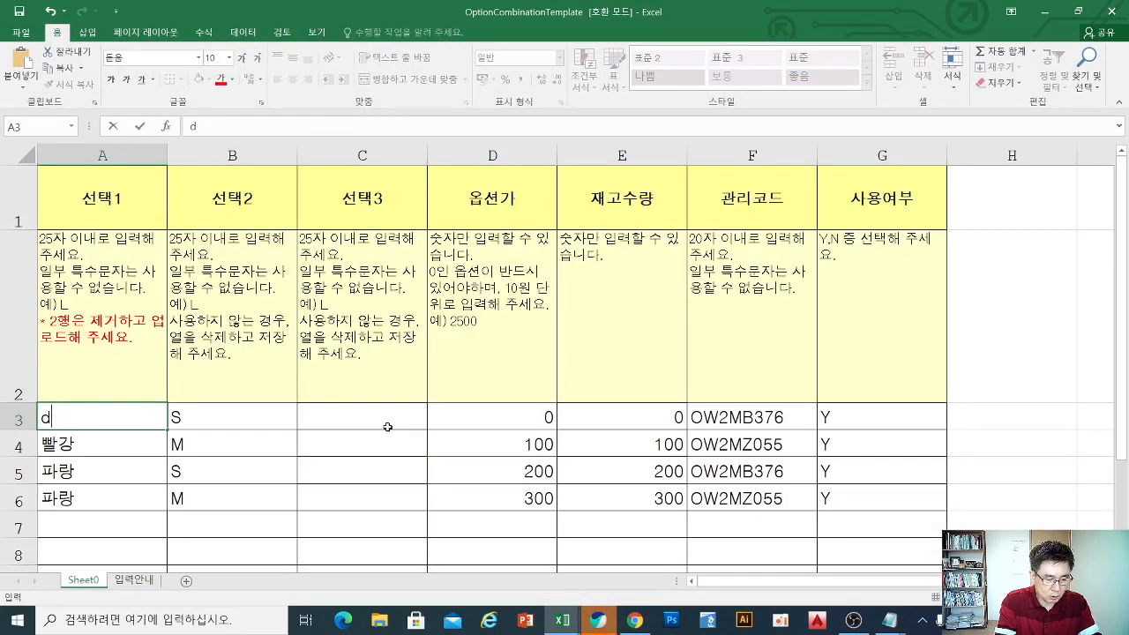
{"action": "type", "text": "용량"}
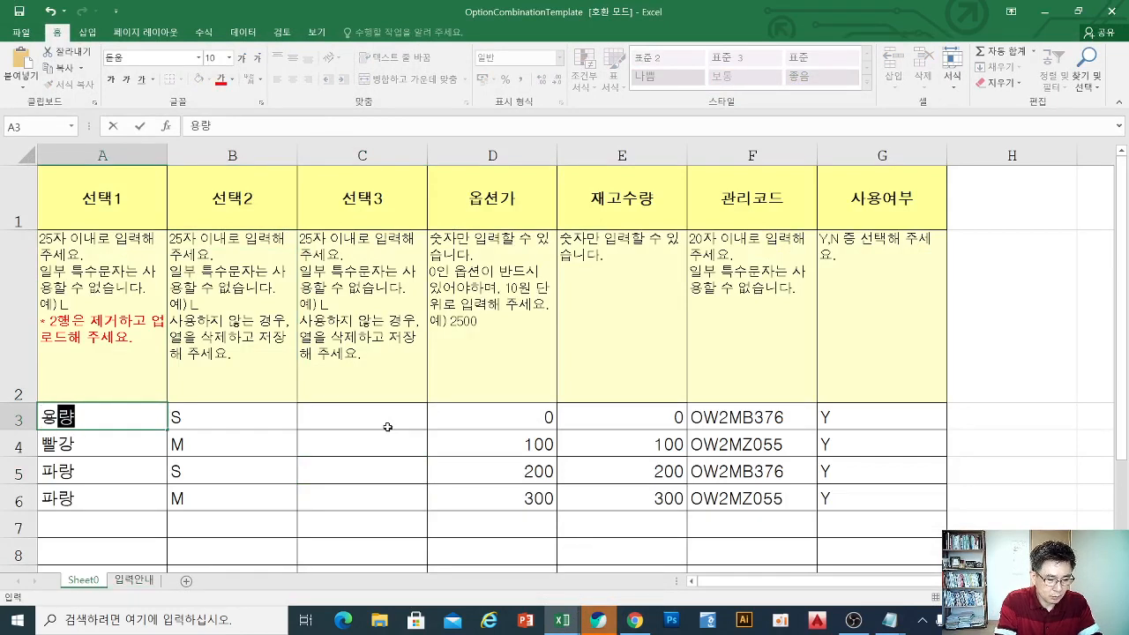
{"action": "key", "text": "Return"}
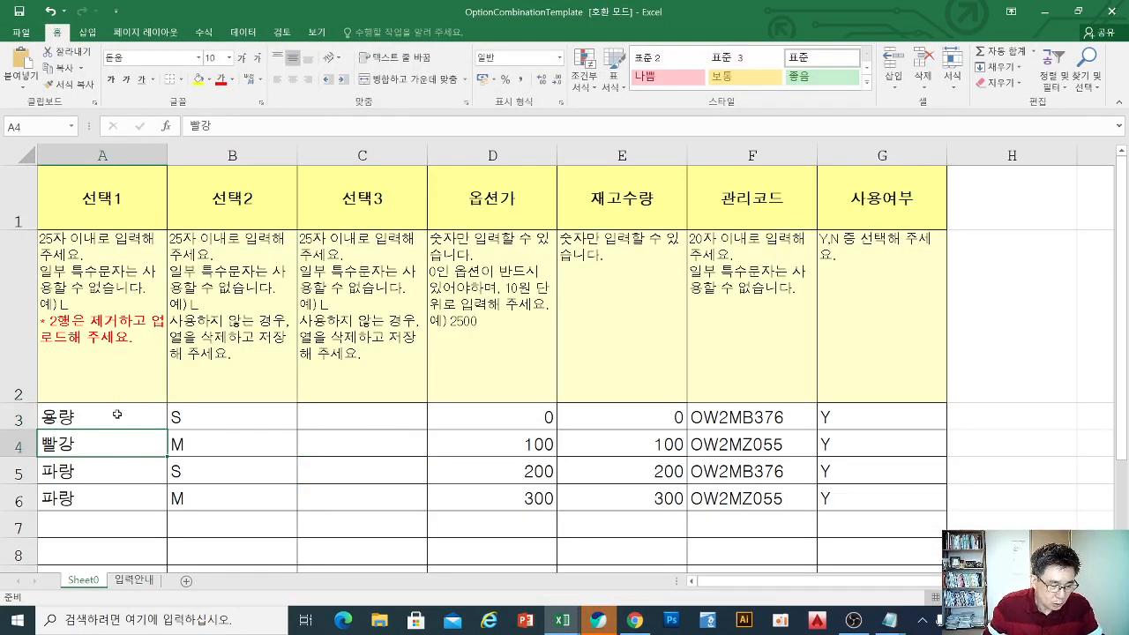
{"action": "left_click", "coordinate": [150, 427]}
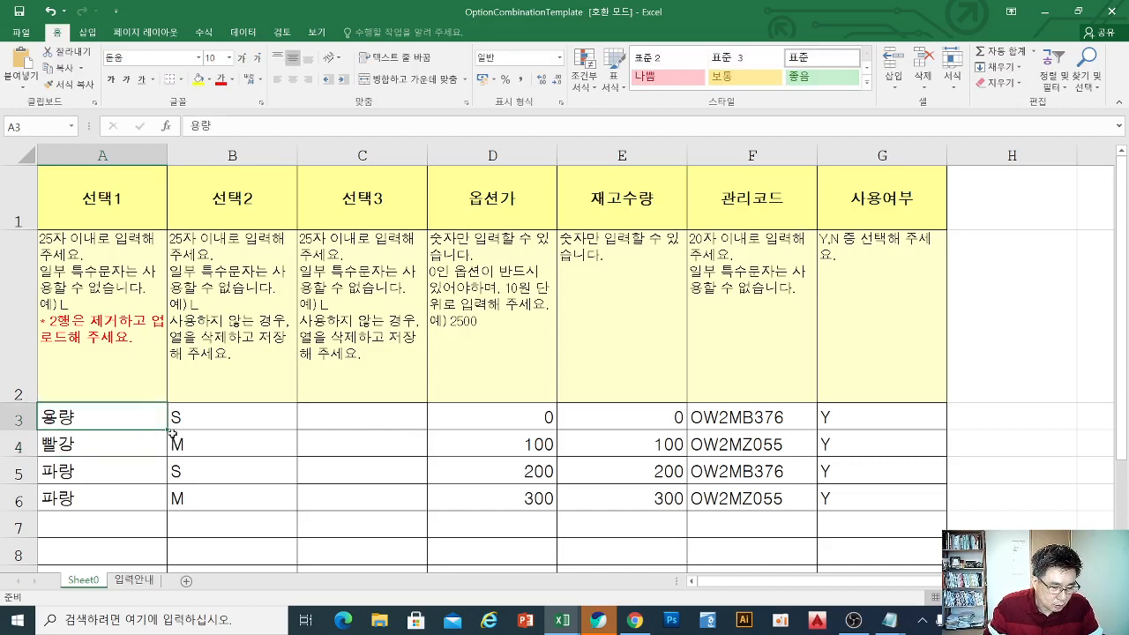
{"action": "left_click_drag", "start_coordinate": [167, 428], "coordinate": [167, 507]}
- Enter the 선택2 values 100ml, 150ml and 300ml in cells B3, B4 and B5
{"action": "left_click", "coordinate": [240, 422]}
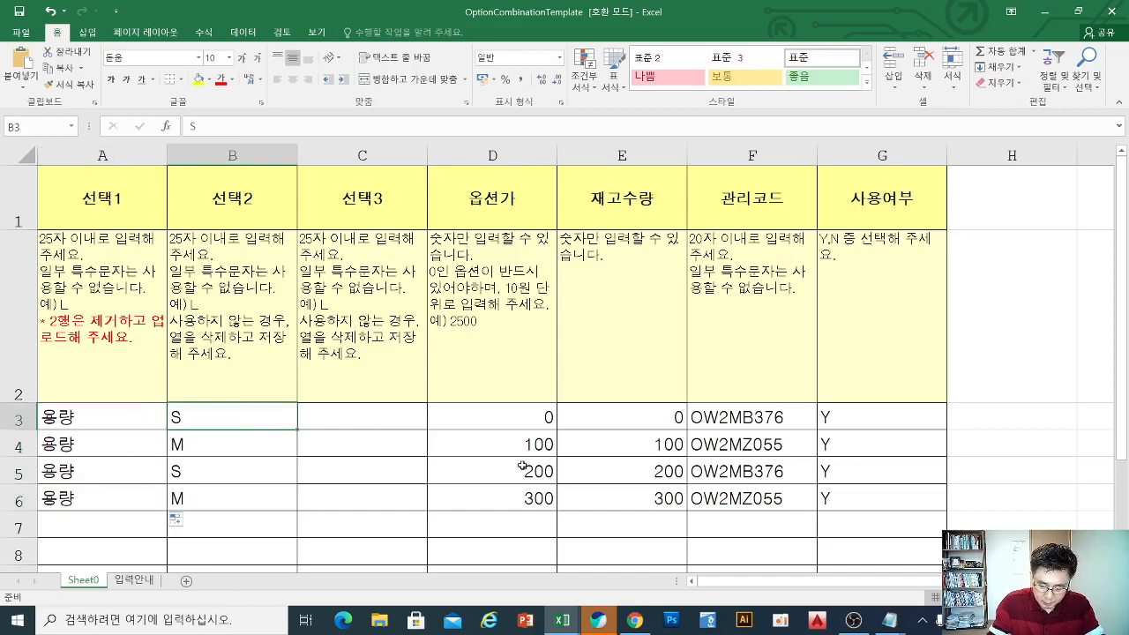
{"action": "type", "text": "100"}
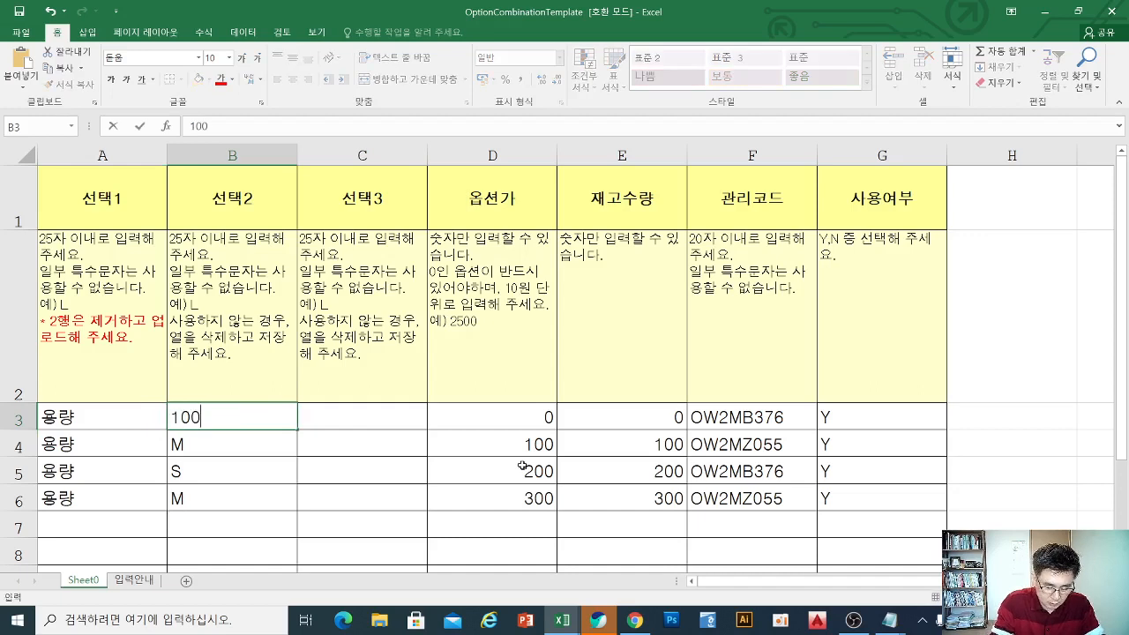
{"action": "type", "text": "ml"}
{"action": "key", "text": "Return"}
{"action": "type", "text": "1"}
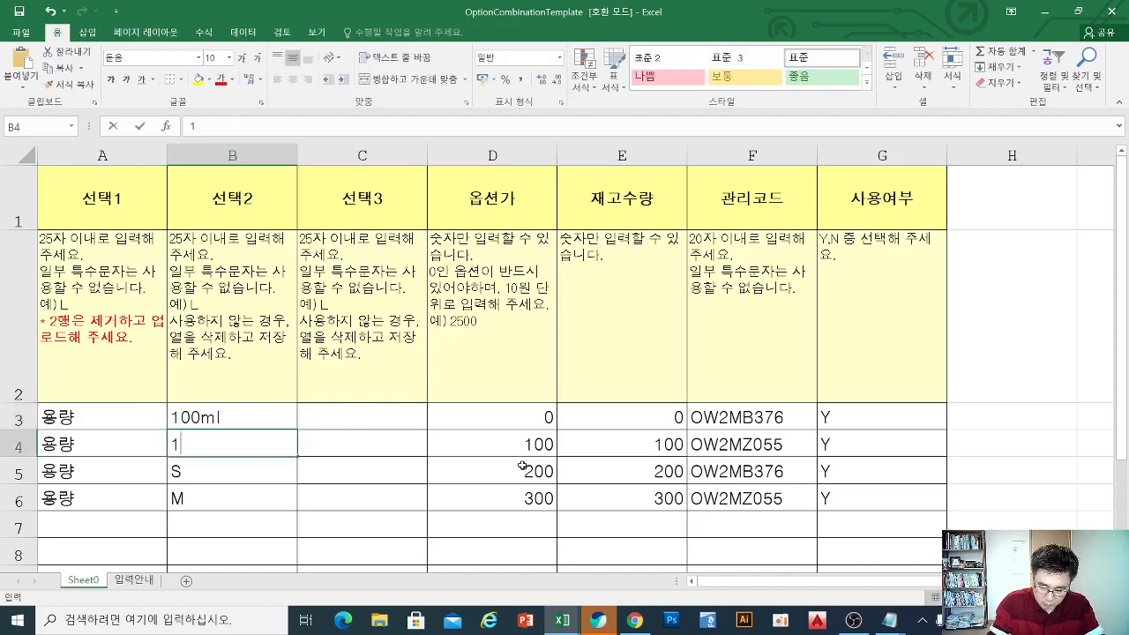
{"action": "type", "text": "50ㅢ"}
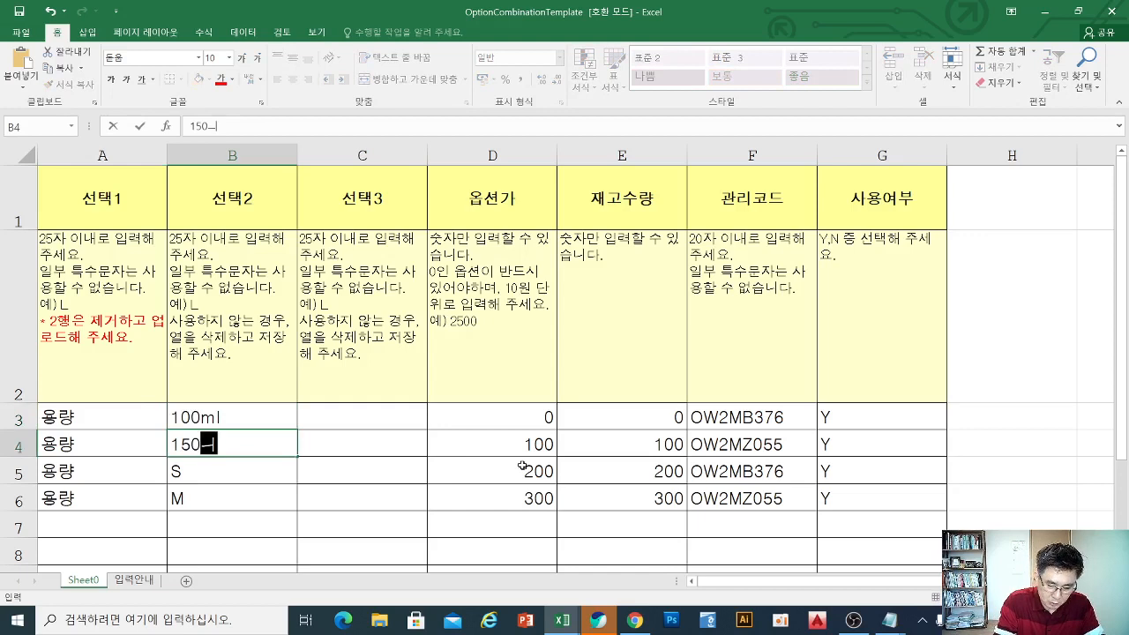
{"action": "key", "text": "BackSpace"}
{"action": "key", "text": "BackSpace"}
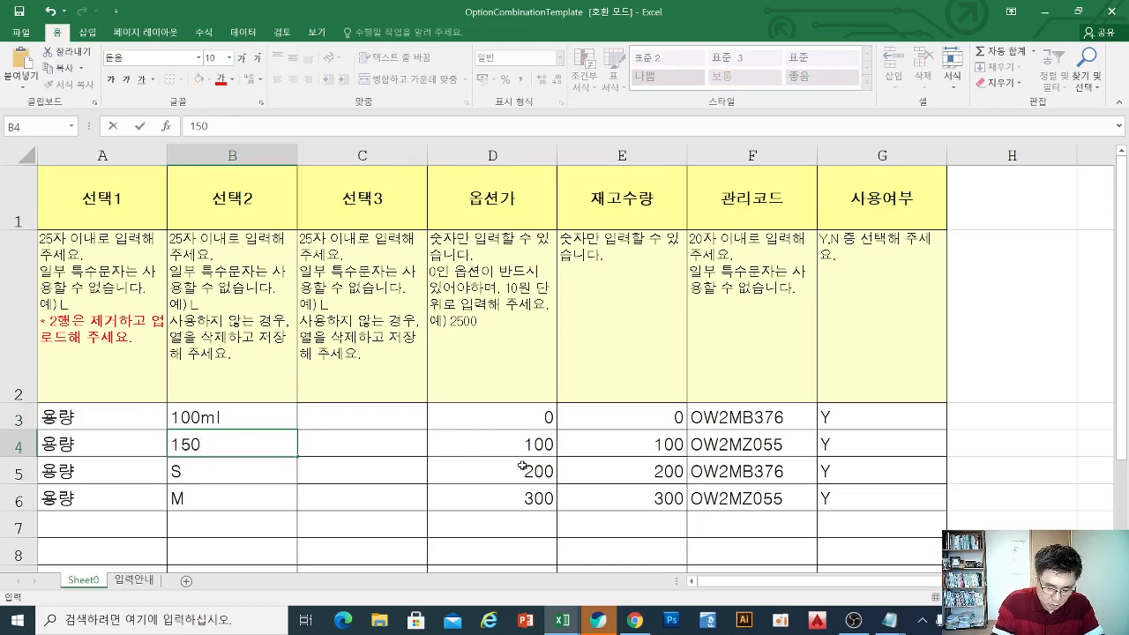
{"action": "type", "text": "ml"}
{"action": "key", "text": "Return"}
{"action": "type", "text": "30"}
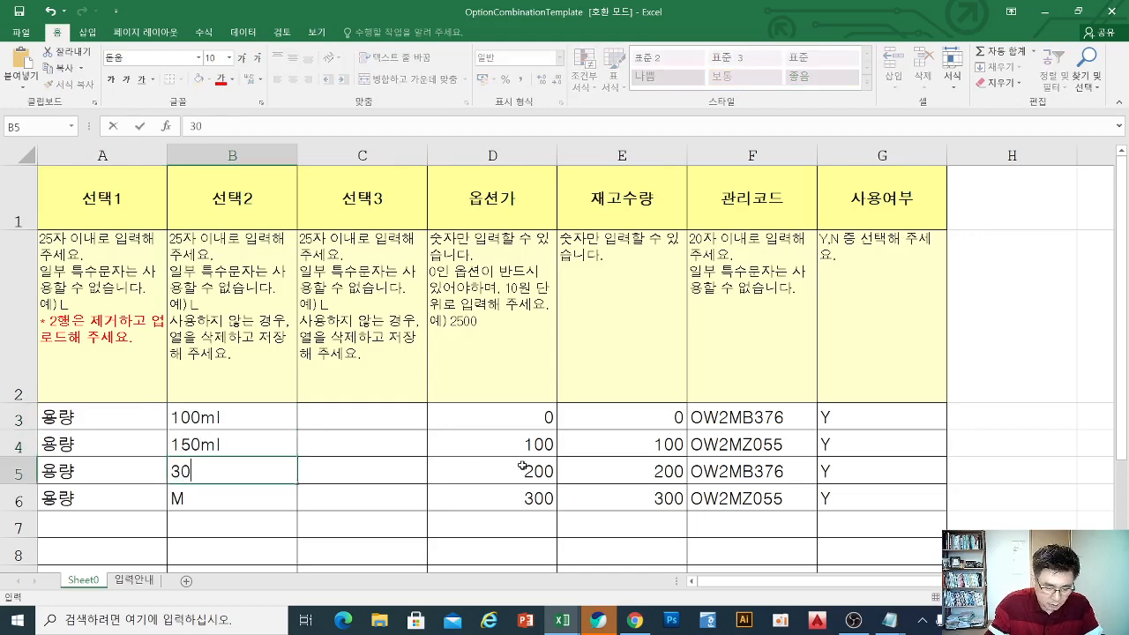
{"action": "type", "text": "0ml"}
{"action": "key", "text": "Return"}
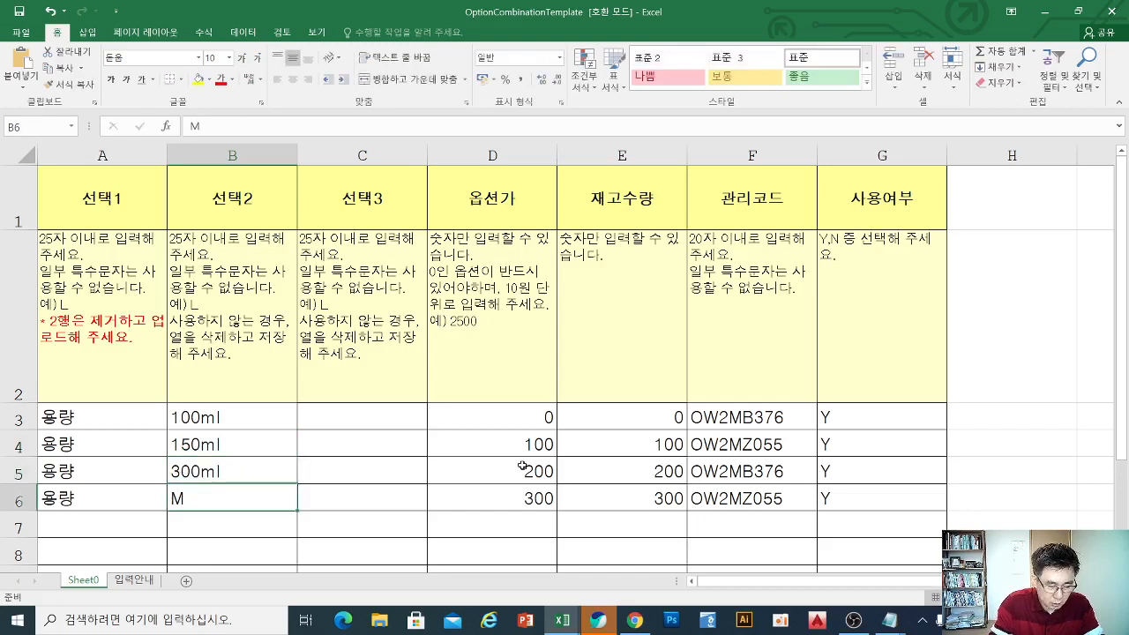
- Enter 500ml in B6 and set the 옵션가 values in D4, D5 and D6 to 30000, 40000 and 50000
{"action": "type", "text": "500ml"}
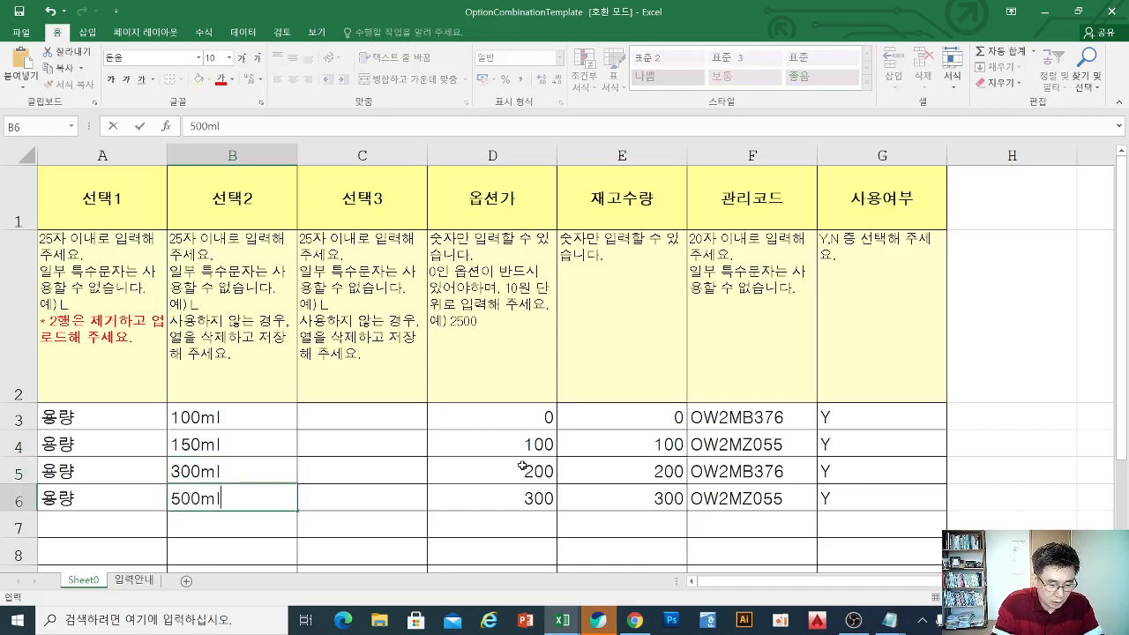
{"action": "key", "text": "Return"}
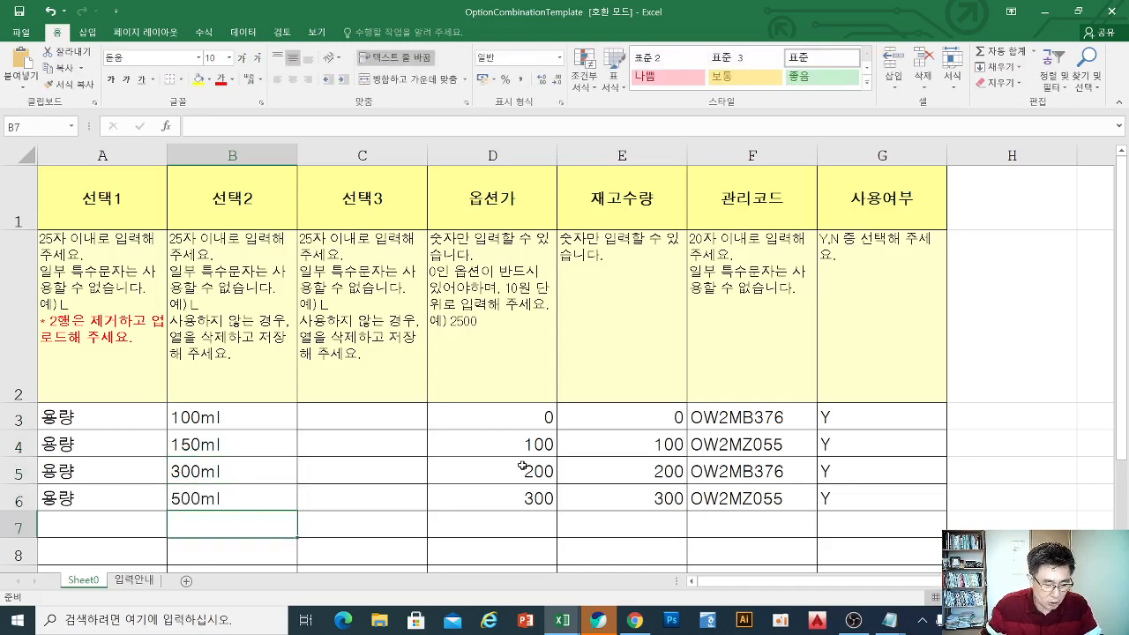
{"action": "left_click", "coordinate": [530, 415]}
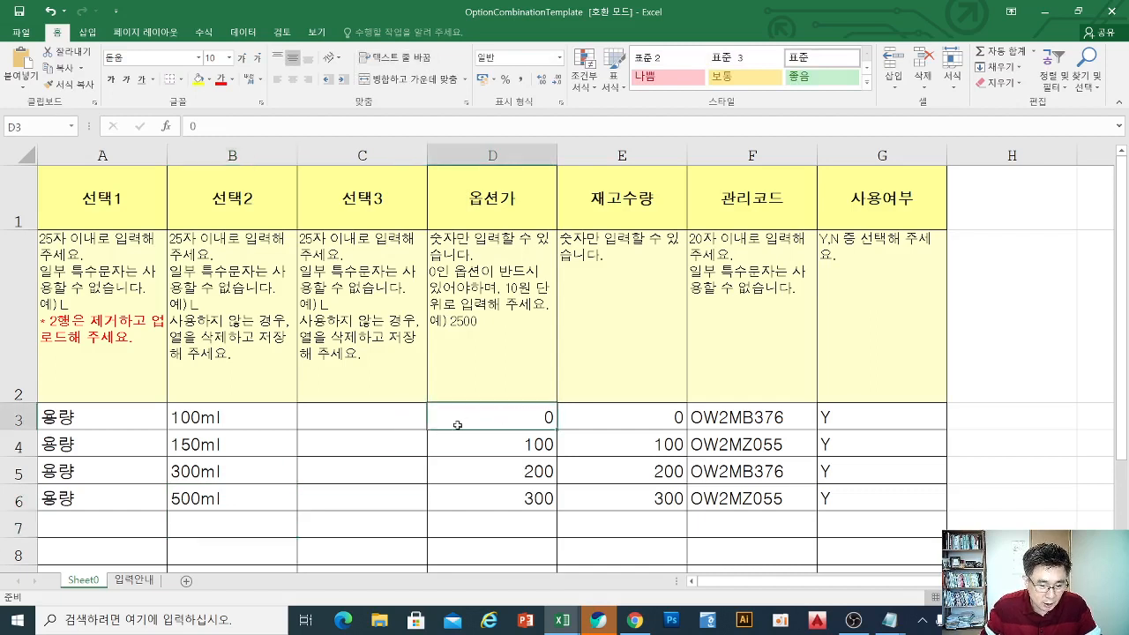
{"action": "key", "text": "Down"}
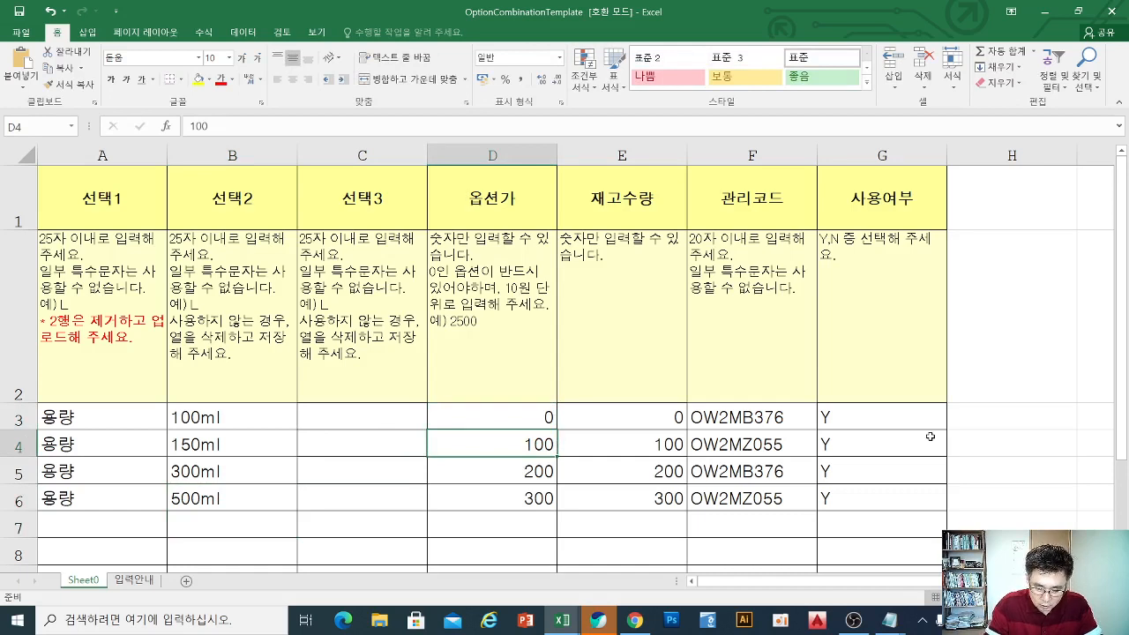
{"action": "type", "text": "30000"}
{"action": "key", "text": "Return"}
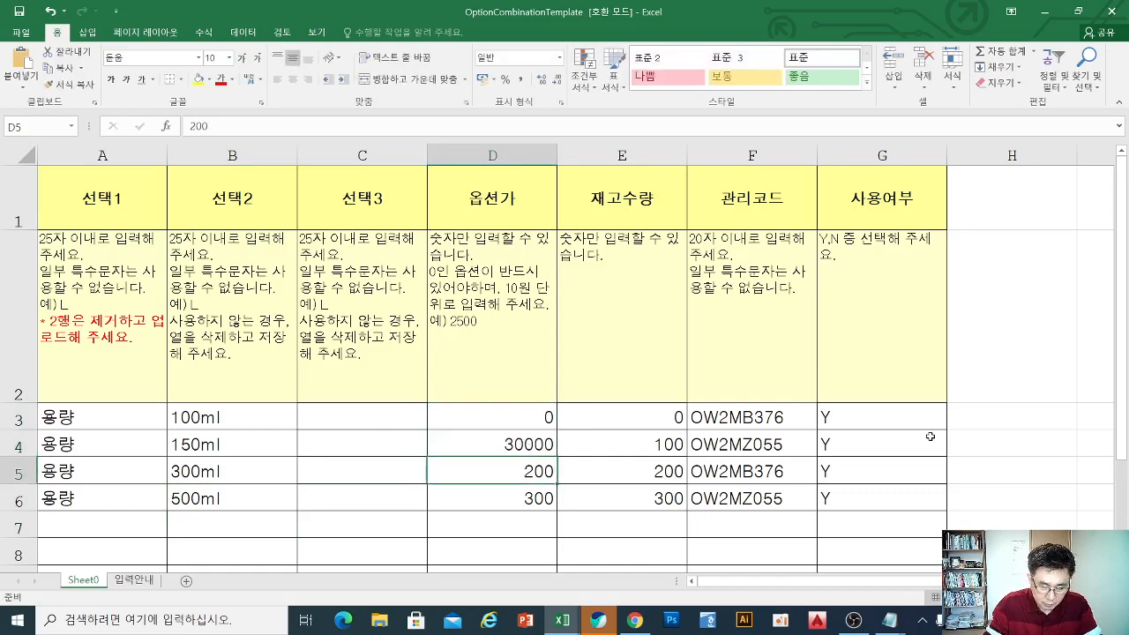
{"action": "type", "text": "40000"}
{"action": "key", "text": "Return"}
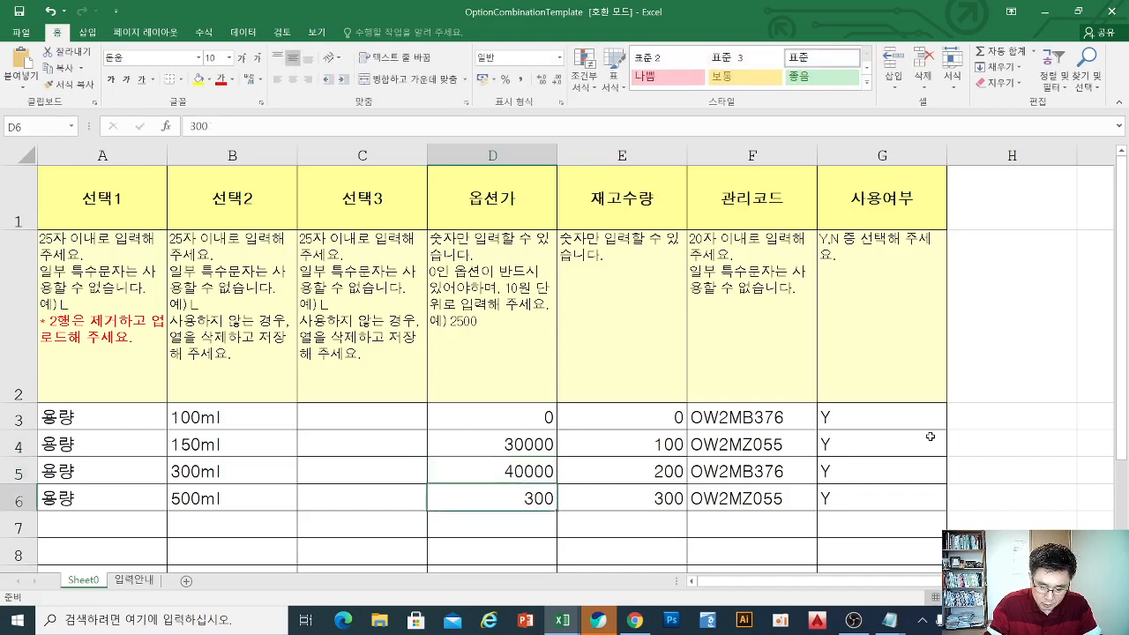
{"action": "type", "text": "50000"}
{"action": "key", "text": "Return"}
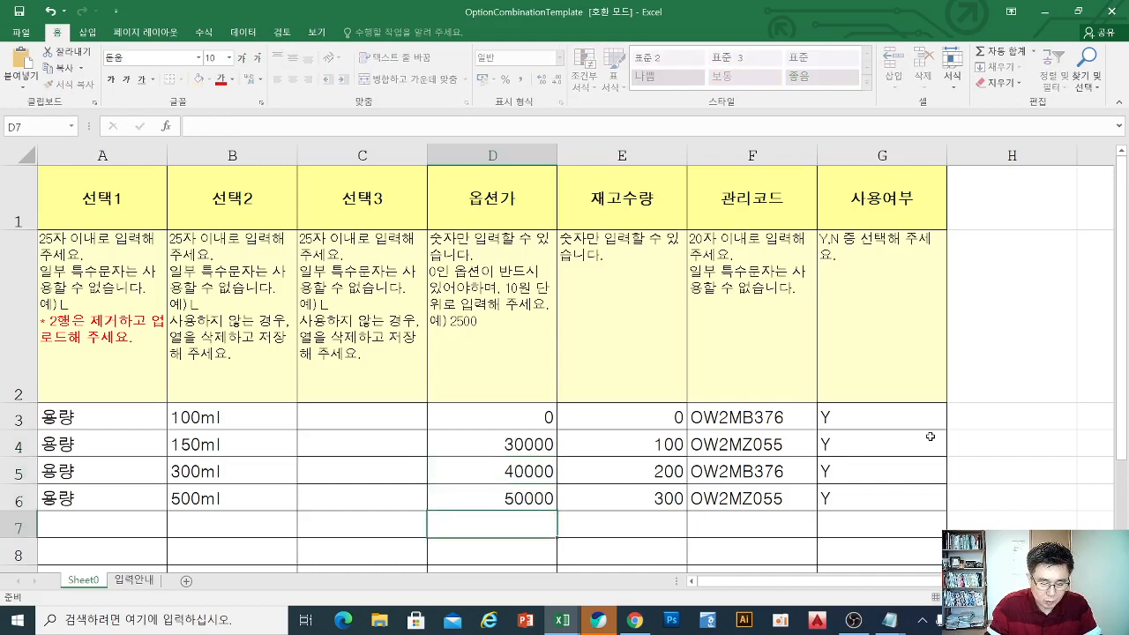
- Set the 재고수량 to 10 in E3 and fill it down through E6
{"action": "left_click_drag", "start_coordinate": [661, 416], "coordinate": [660, 508]}
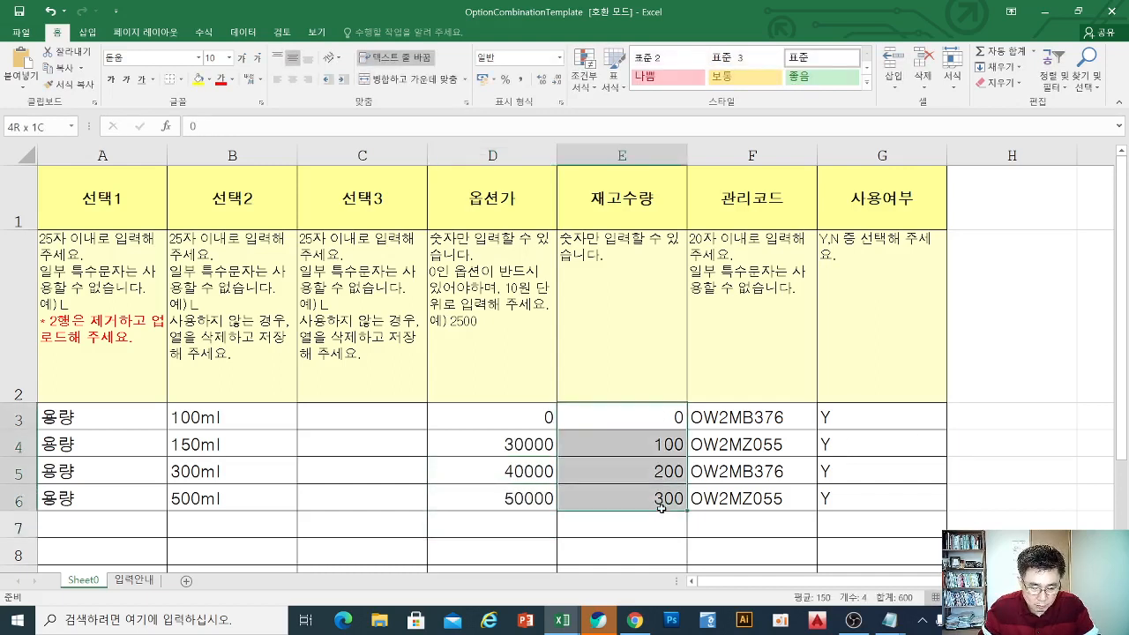
{"action": "left_click", "coordinate": [667, 418]}
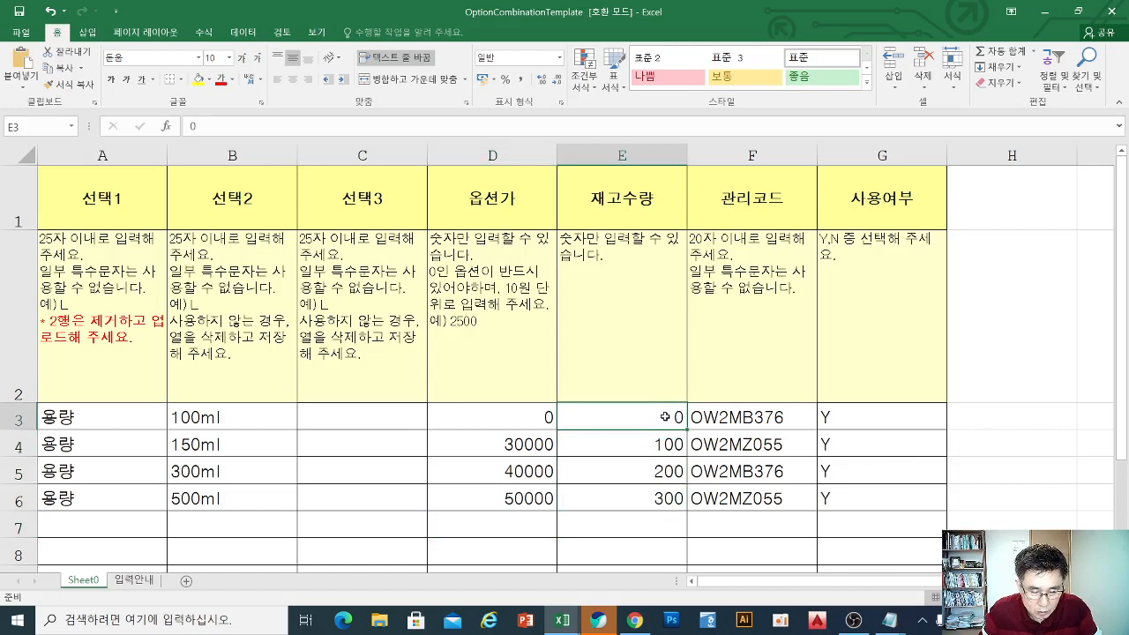
{"action": "type", "text": "10"}
{"action": "key", "text": "Return"}
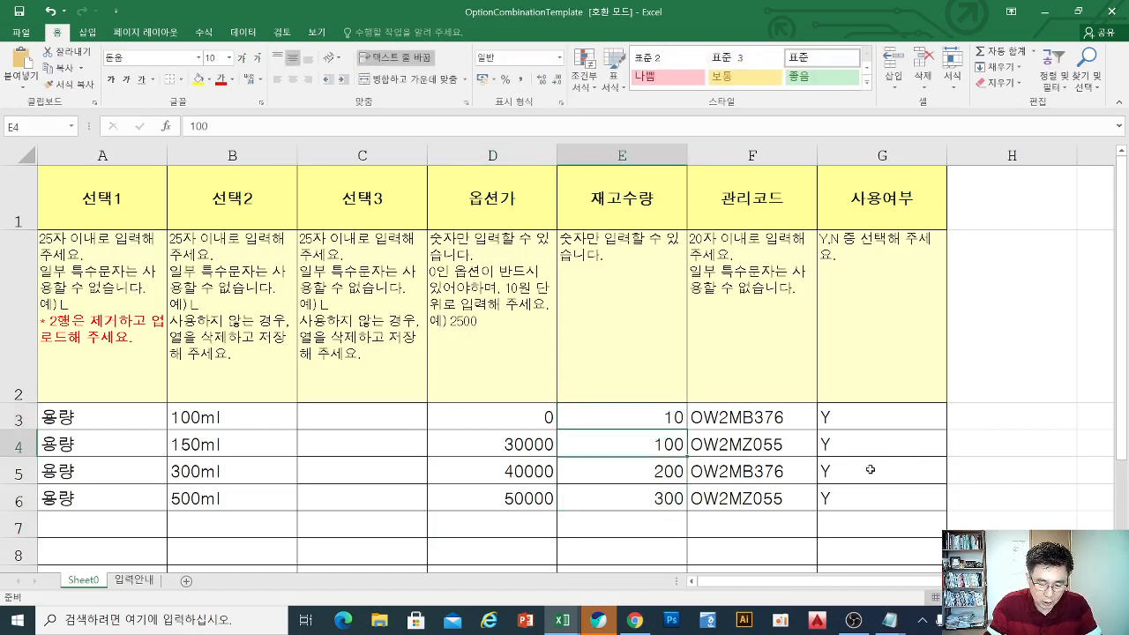
{"action": "left_click", "coordinate": [670, 417]}
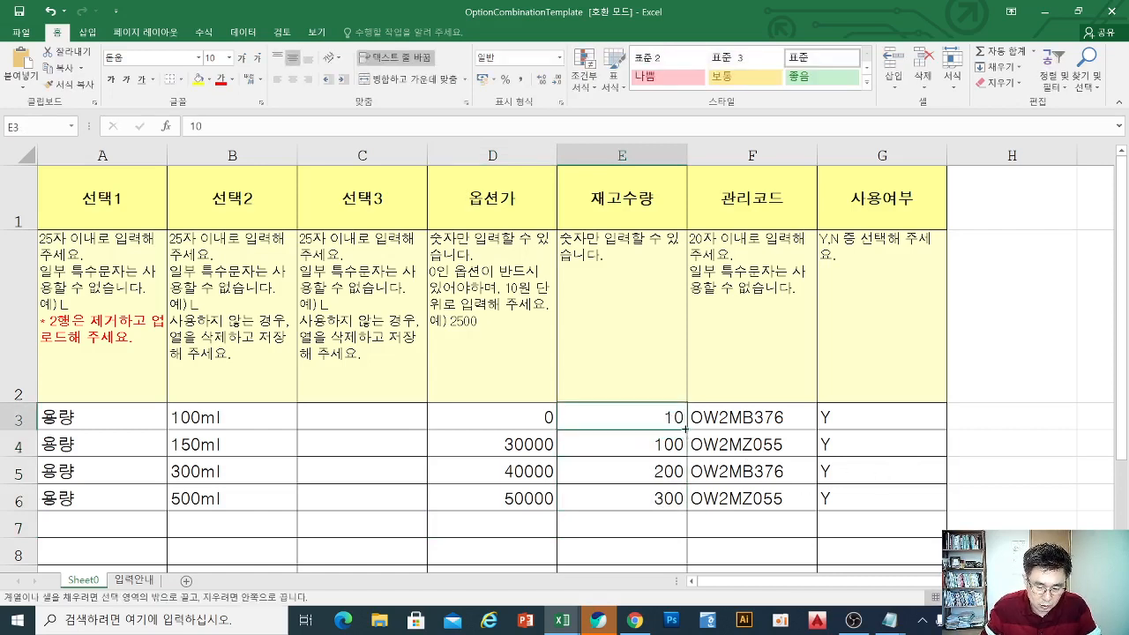
{"action": "double_click", "coordinate": [686, 431]}
{"action": "left_click", "coordinate": [622, 505]}
- Review the 관리코드 and 사용여부 columns, then the 선택2 header and its capacity values in B3:B6
{"action": "left_click", "coordinate": [774, 471]}
{"action": "left_click", "coordinate": [763, 422]}
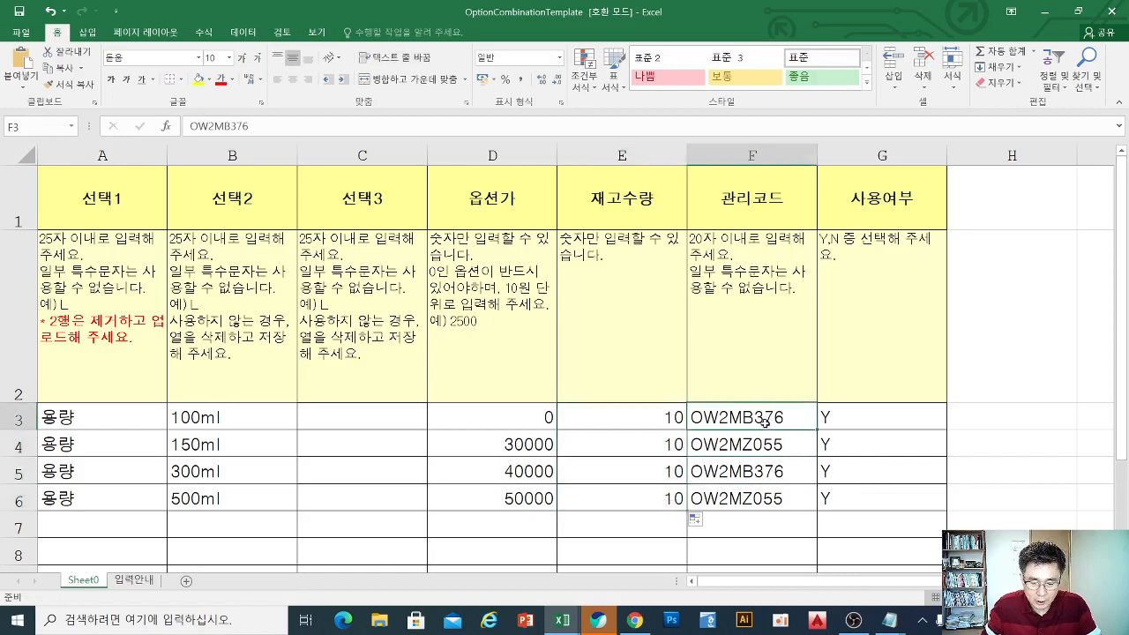
{"action": "left_click", "coordinate": [757, 496]}
{"action": "left_click", "coordinate": [847, 420]}
{"action": "left_click", "coordinate": [859, 478]}
{"action": "left_click", "coordinate": [835, 507]}
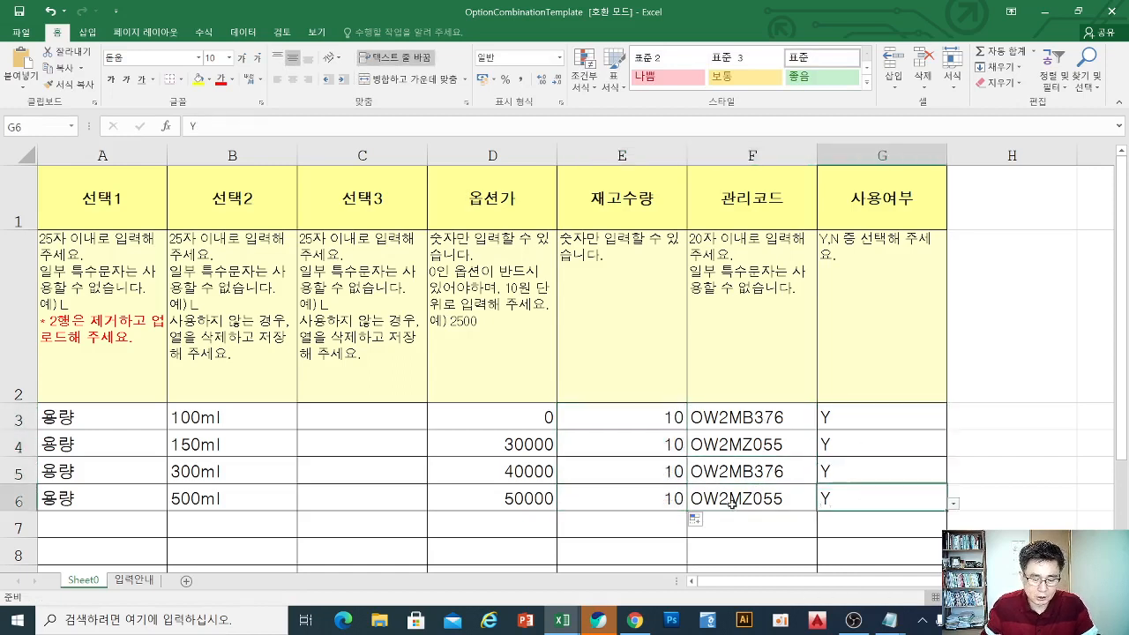
{"action": "left_click", "coordinate": [621, 524]}
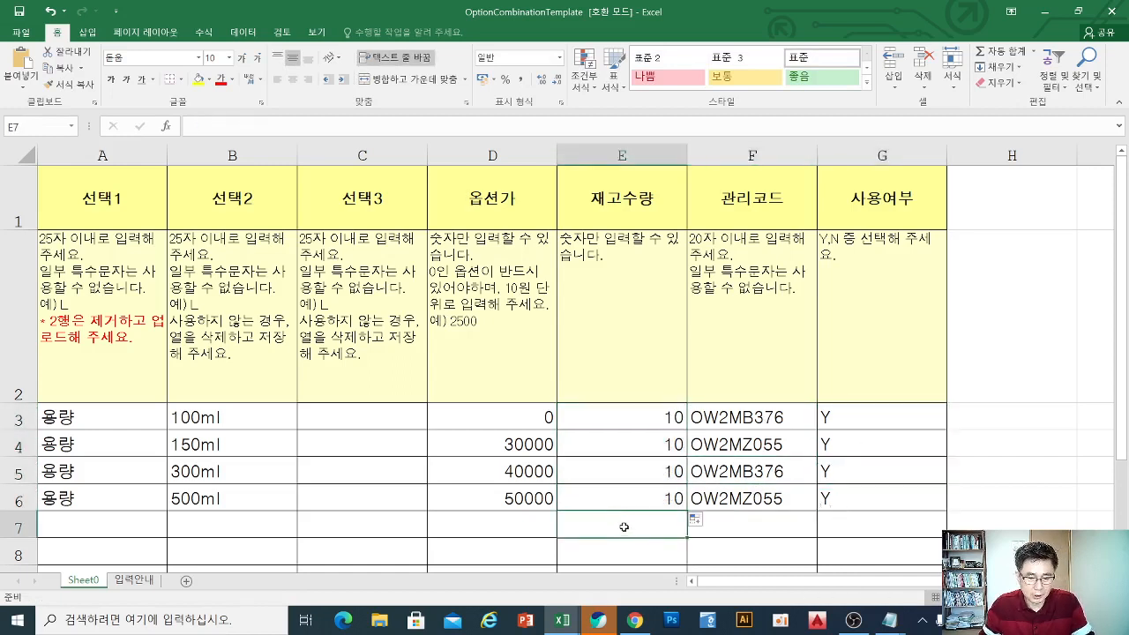
{"action": "left_click", "coordinate": [440, 472]}
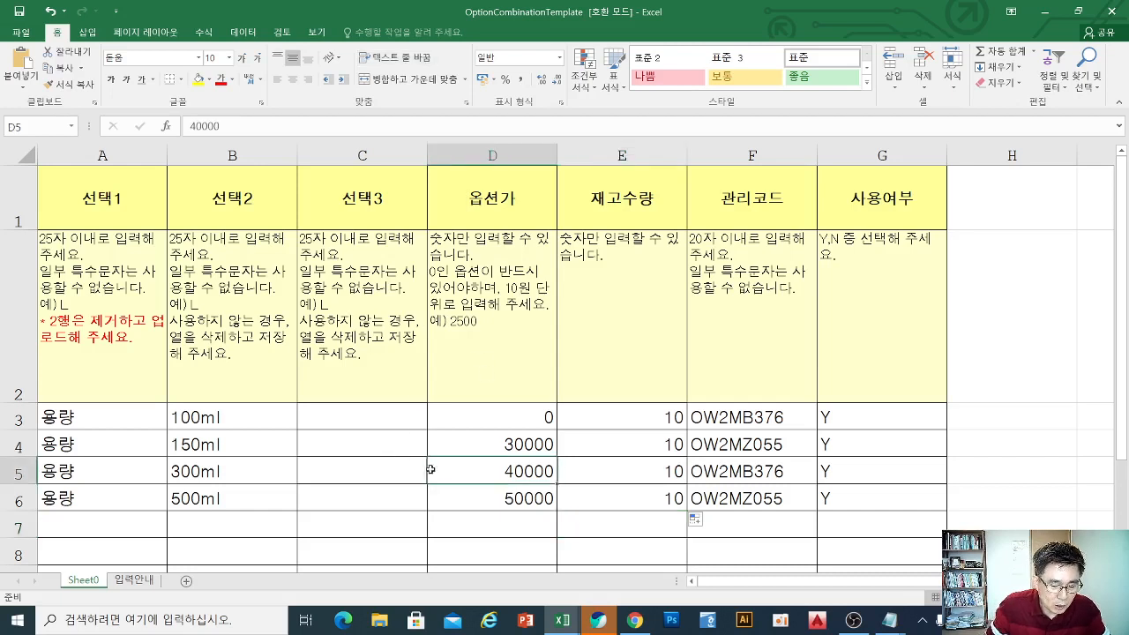
{"action": "left_click", "coordinate": [347, 245]}
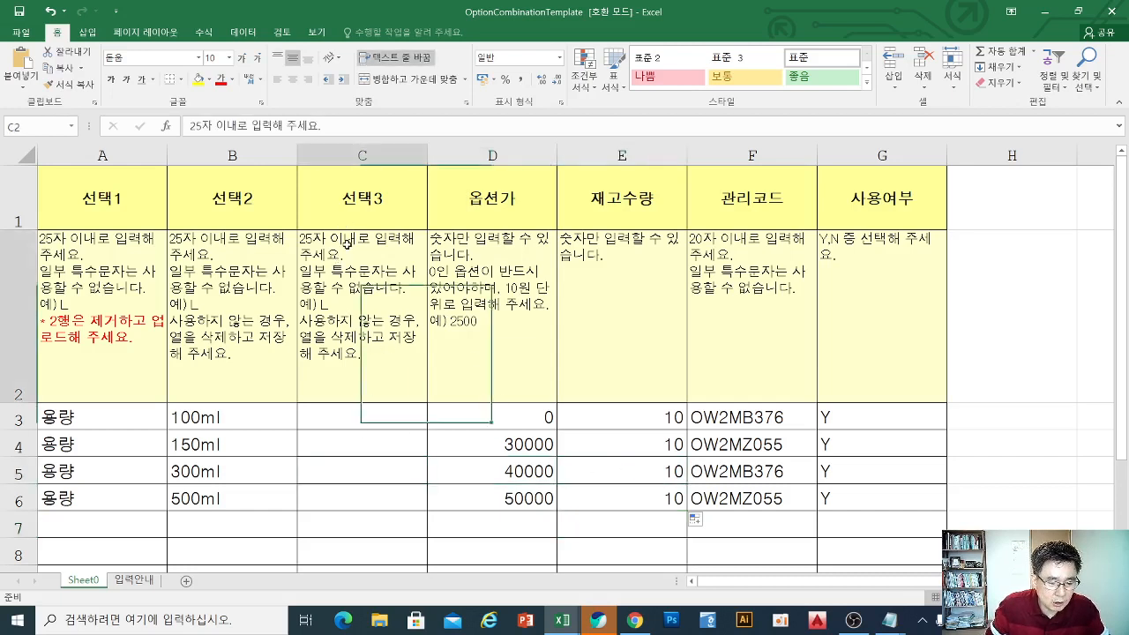
{"action": "left_click", "coordinate": [232, 199]}
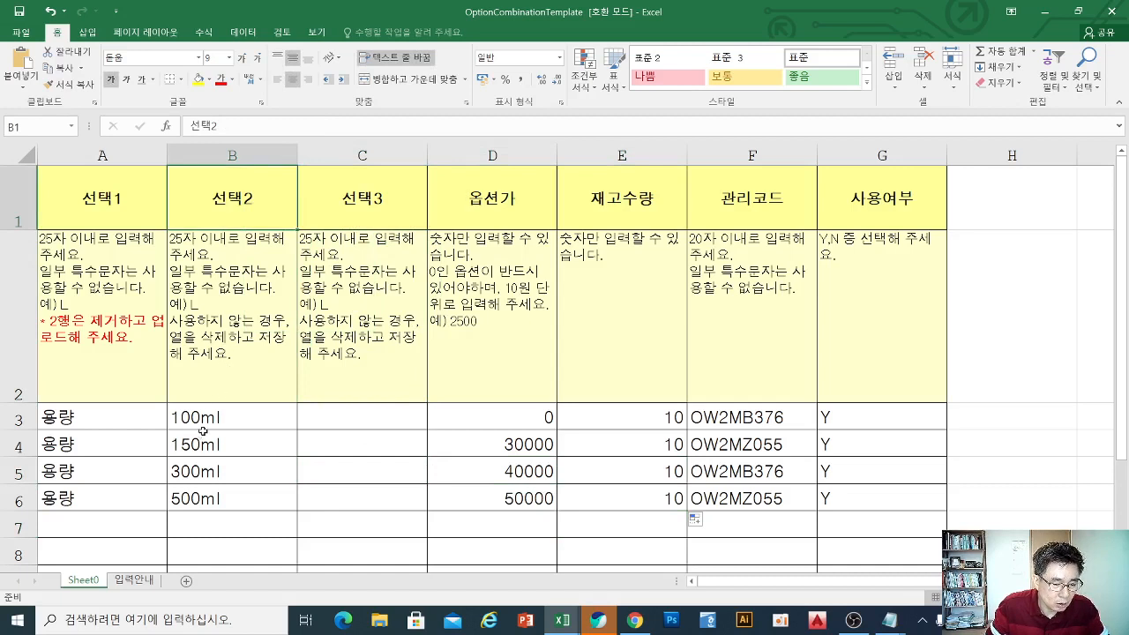
{"action": "left_click_drag", "start_coordinate": [219, 424], "coordinate": [230, 495]}
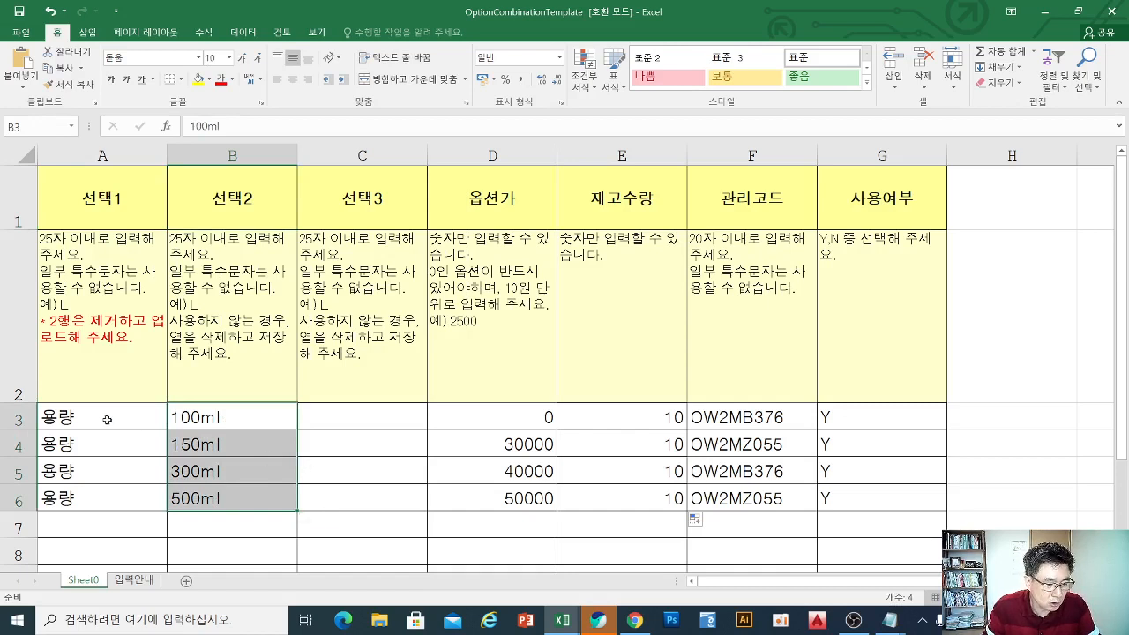
- Delete the entire unused 선택3 column from Sheet0
{"action": "left_click", "coordinate": [378, 416]}
{"action": "left_click", "coordinate": [375, 153]}
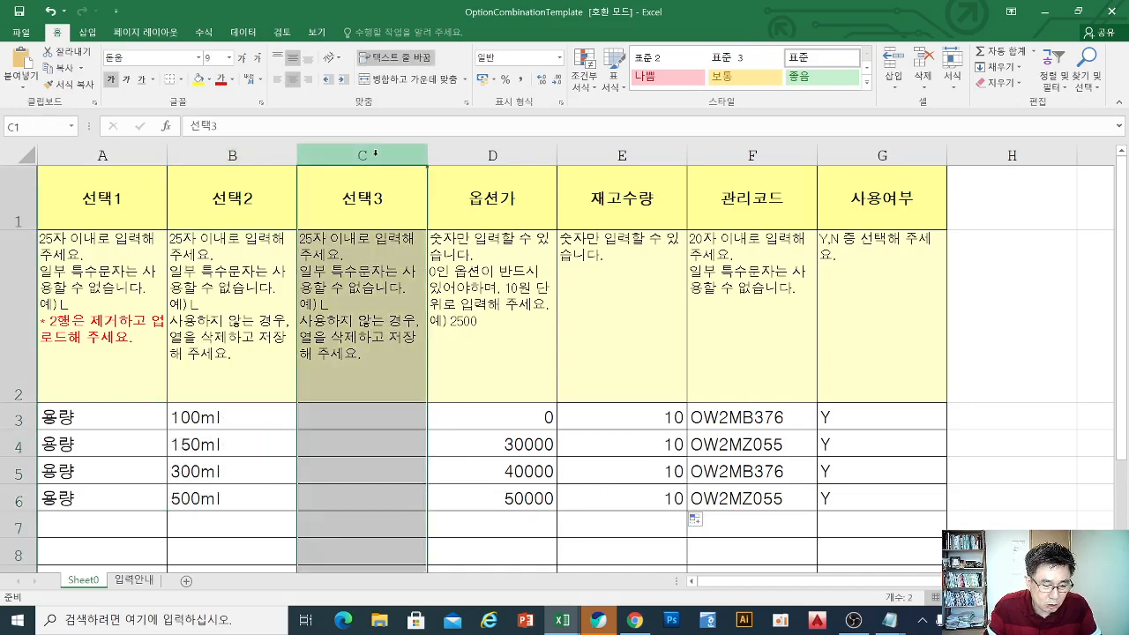
{"action": "right_click", "coordinate": [375, 155]}
{"action": "left_click", "coordinate": [424, 275]}
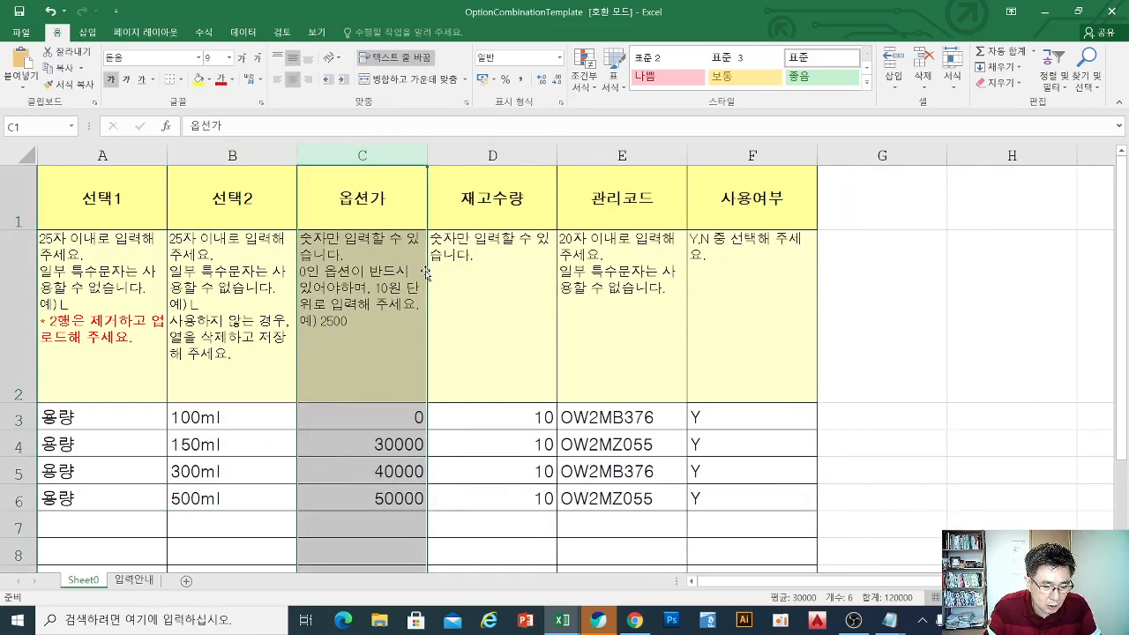
{"action": "left_click", "coordinate": [483, 441]}
- Delete row 2 containing the input guidance text beneath the column headers
{"action": "left_click", "coordinate": [5, 291]}
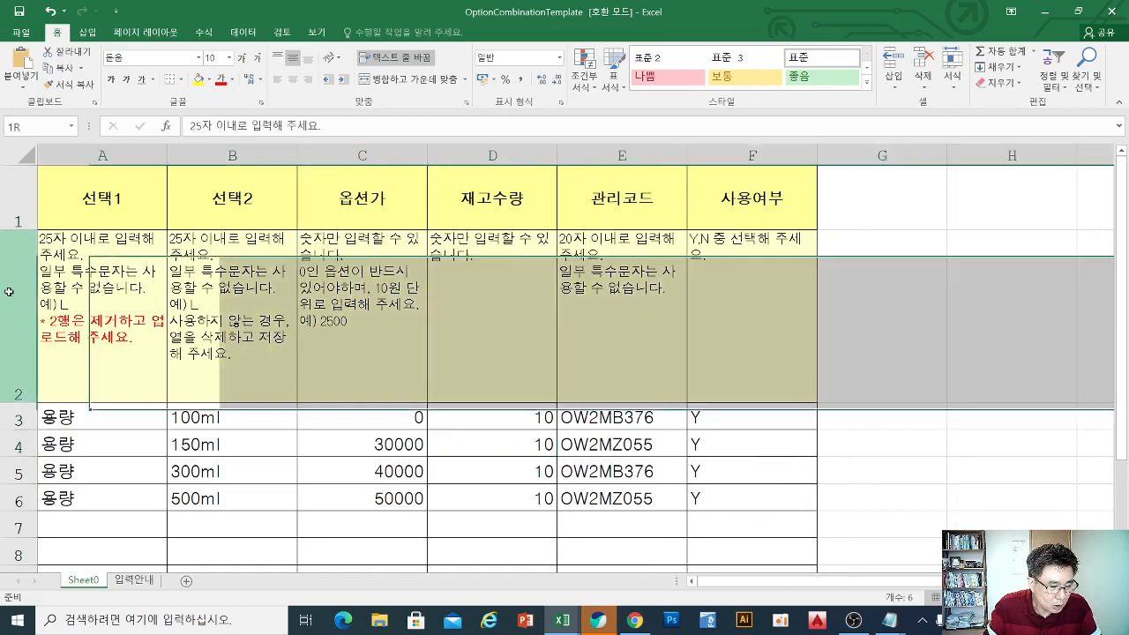
{"action": "right_click", "coordinate": [13, 291]}
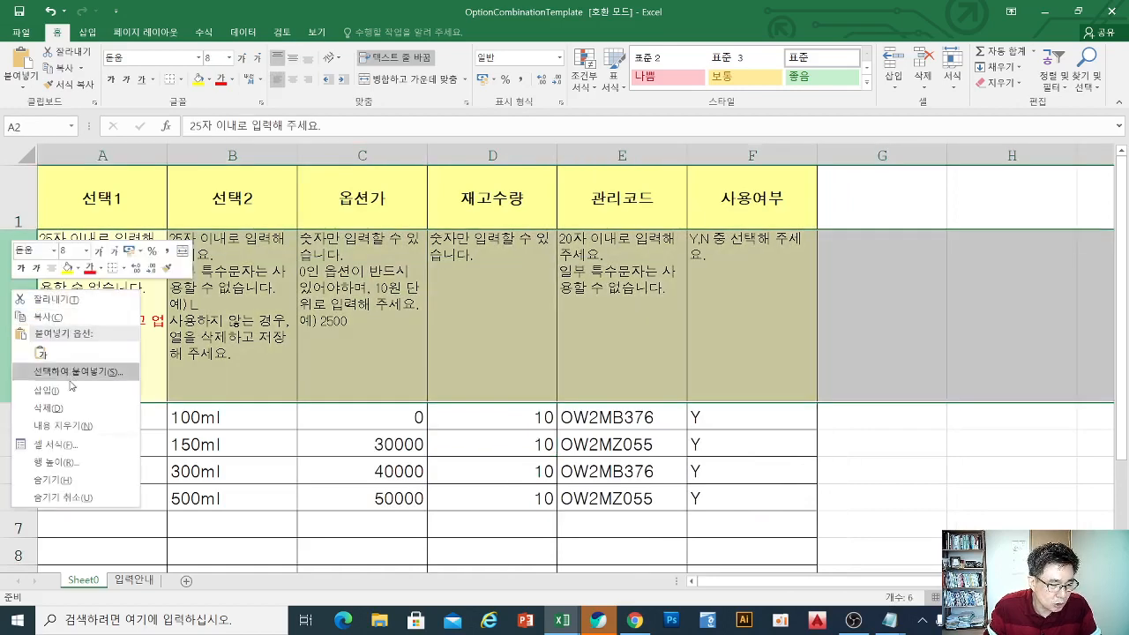
{"action": "left_click", "coordinate": [48, 407]}
{"action": "left_click", "coordinate": [419, 327]}
{"action": "left_click", "coordinate": [433, 398]}
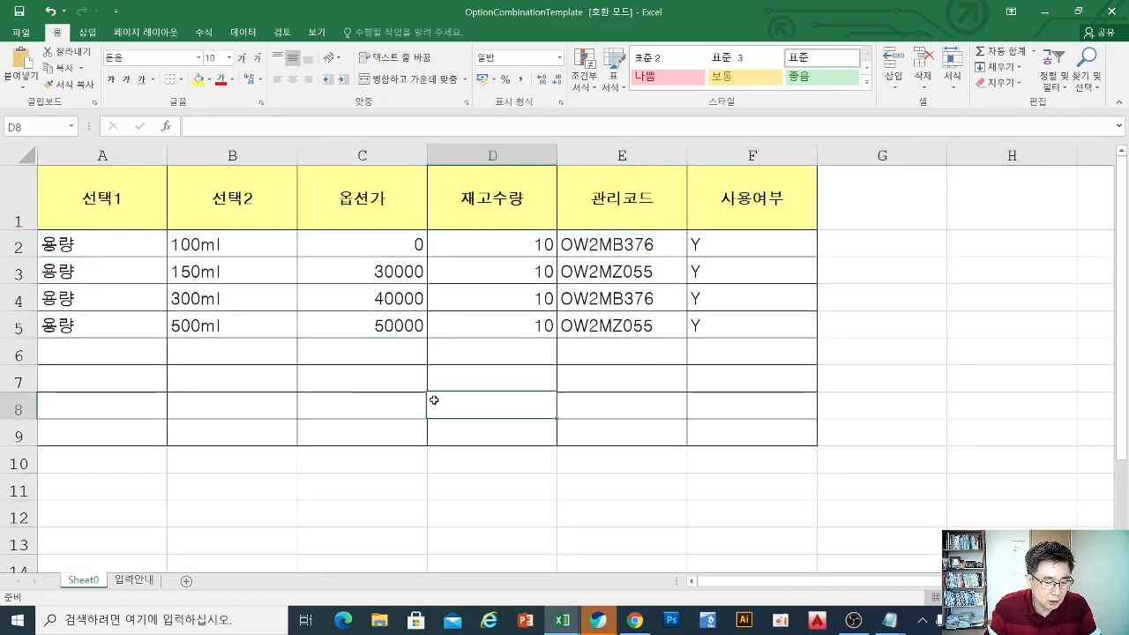
{"action": "left_click", "coordinate": [680, 396]}
{"action": "left_click", "coordinate": [386, 396]}
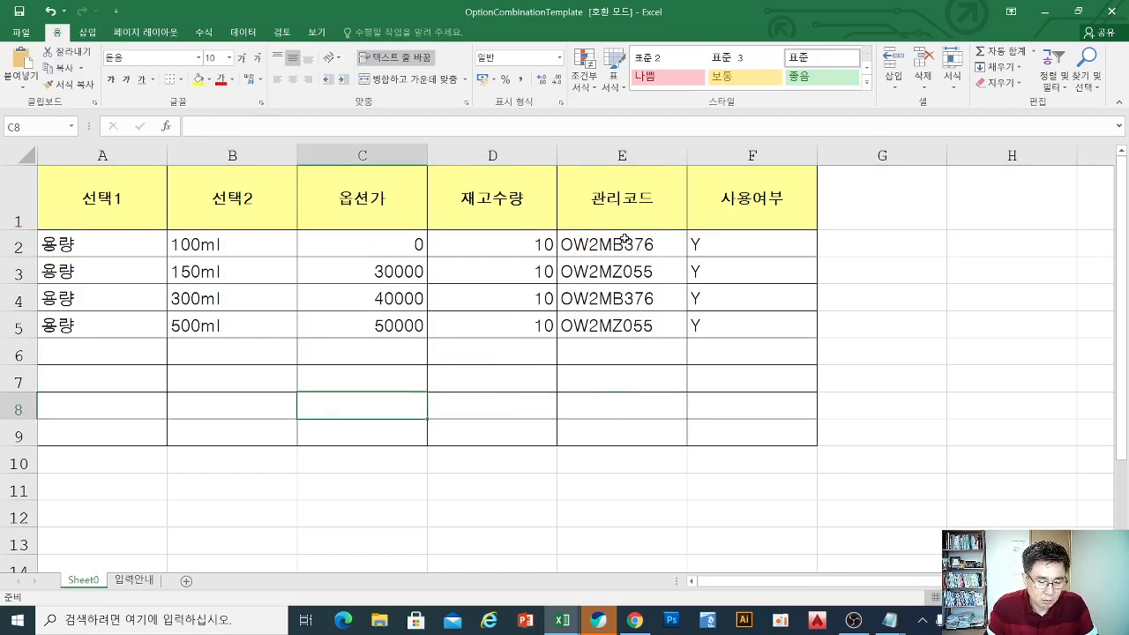
{"action": "left_click_drag", "start_coordinate": [623, 238], "coordinate": [619, 333]}
{"action": "left_click", "coordinate": [433, 397]}
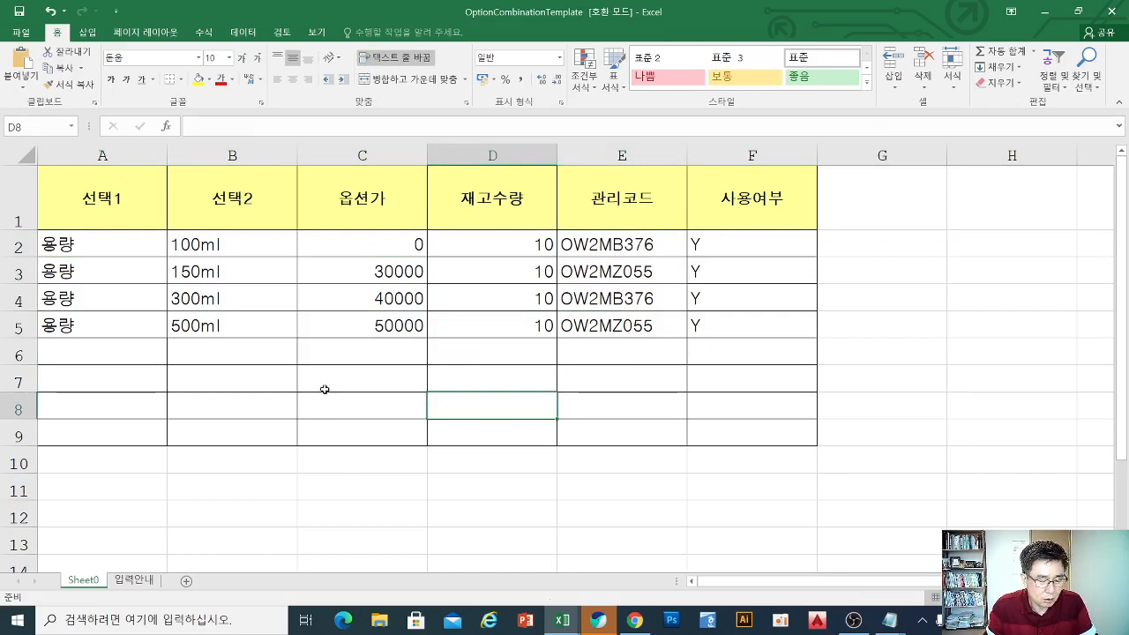
{"action": "left_click", "coordinate": [601, 401]}
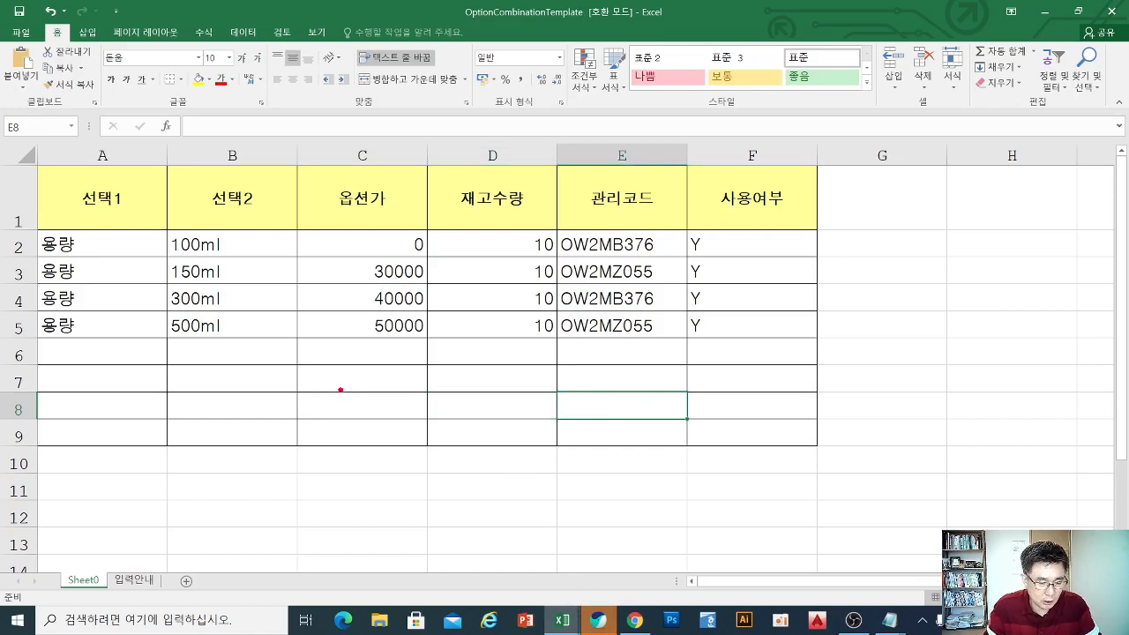
{"action": "mouse_move", "coordinate": [340, 388]}
{"action": "left_mouse_down"}
{"action": "mouse_move", "coordinate": [346, 435]}
{"action": "mouse_move", "coordinate": [360, 450]}
{"action": "left_mouse_up"}
{"action": "mouse_move", "coordinate": [350, 412]}
{"action": "left_mouse_down"}
{"action": "mouse_move", "coordinate": [406, 405]}
{"action": "mouse_move", "coordinate": [425, 459]}
{"action": "left_mouse_up"}
{"action": "mouse_move", "coordinate": [451, 421]}
{"action": "left_mouse_down"}
{"action": "mouse_move", "coordinate": [517, 418]}
{"action": "mouse_move", "coordinate": [490, 462]}
{"action": "left_mouse_up"}
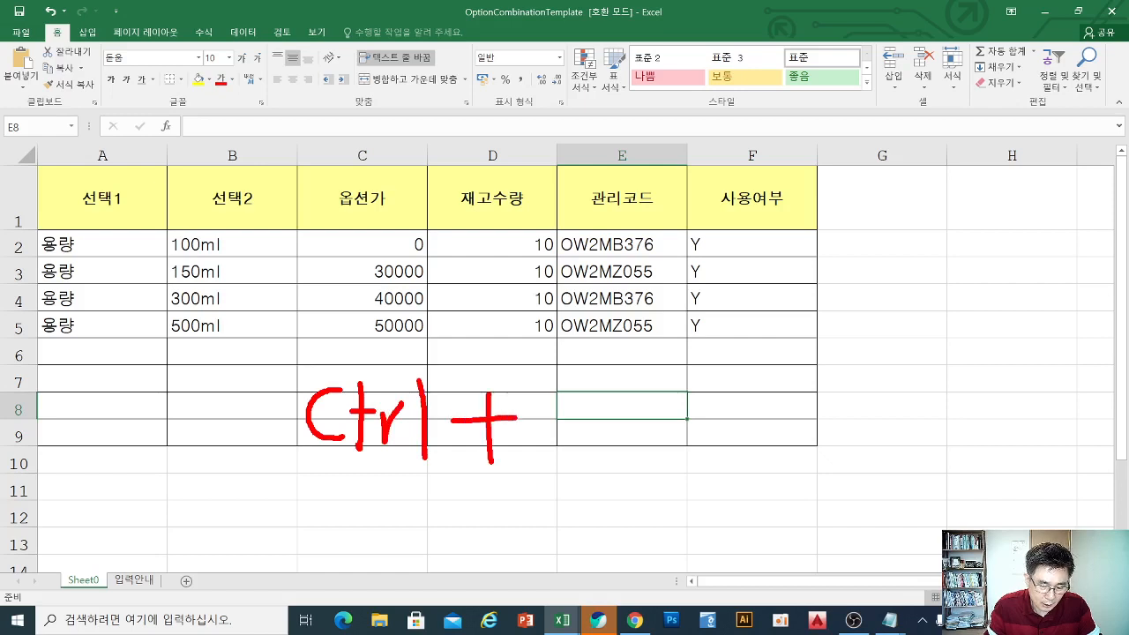
{"action": "left_click_drag", "start_coordinate": [596, 394], "coordinate": [548, 450]}
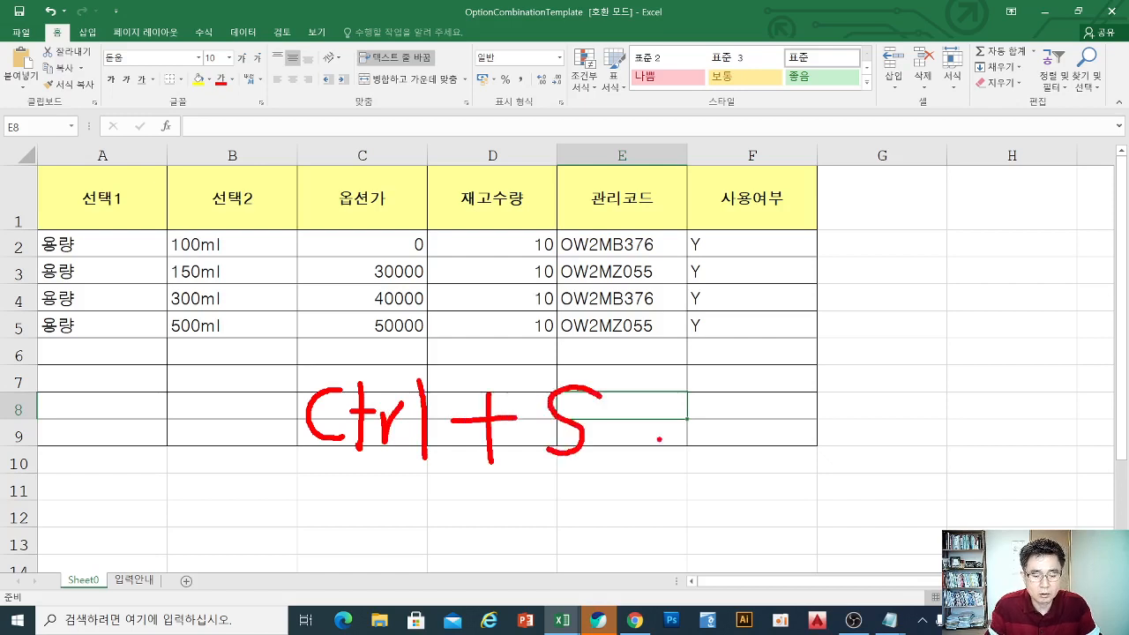
{"action": "mouse_move", "coordinate": [681, 385]}
{"action": "left_mouse_down"}
{"action": "mouse_move", "coordinate": [718, 381]}
{"action": "mouse_move", "coordinate": [679, 432]}
{"action": "mouse_move", "coordinate": [716, 437]}
{"action": "left_mouse_up"}
{"action": "left_click_drag", "start_coordinate": [707, 408], "coordinate": [726, 403]}
{"action": "left_click_drag", "start_coordinate": [729, 374], "coordinate": [725, 450]}
{"action": "left_click_drag", "start_coordinate": [742, 381], "coordinate": [776, 420]}
{"action": "left_click_drag", "start_coordinate": [778, 395], "coordinate": [790, 393]}
{"action": "left_click_drag", "start_coordinate": [760, 432], "coordinate": [758, 431]}
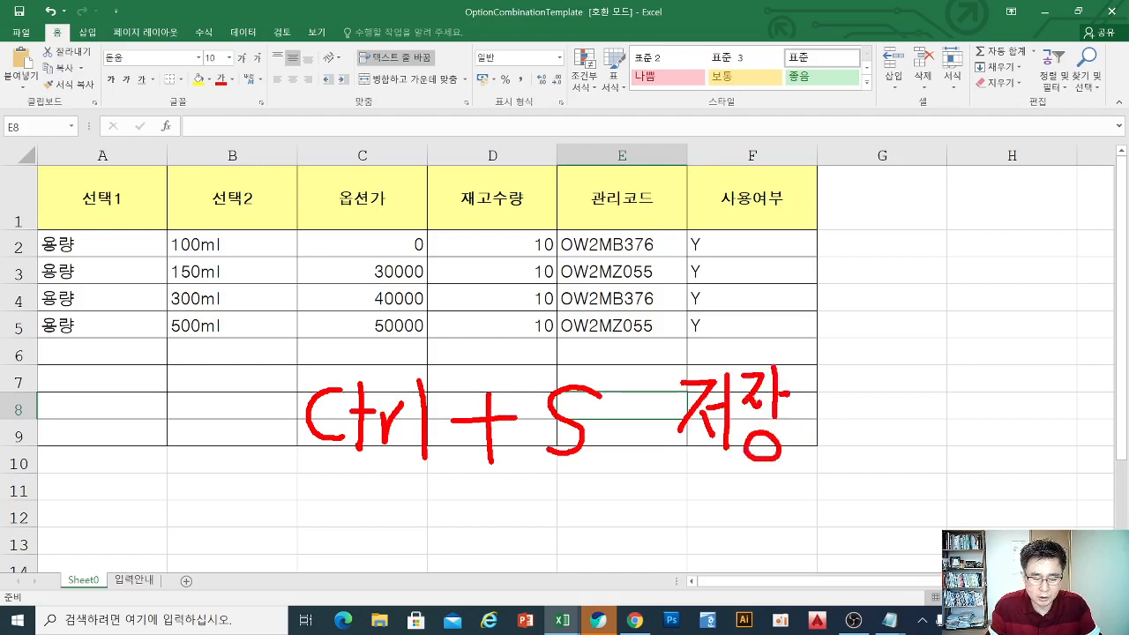
- Undo the deletion of the guidance row
{"action": "key", "text": "Escape"}
{"action": "left_click", "coordinate": [146, 408]}
{"action": "key", "text": "ctrl+z"}
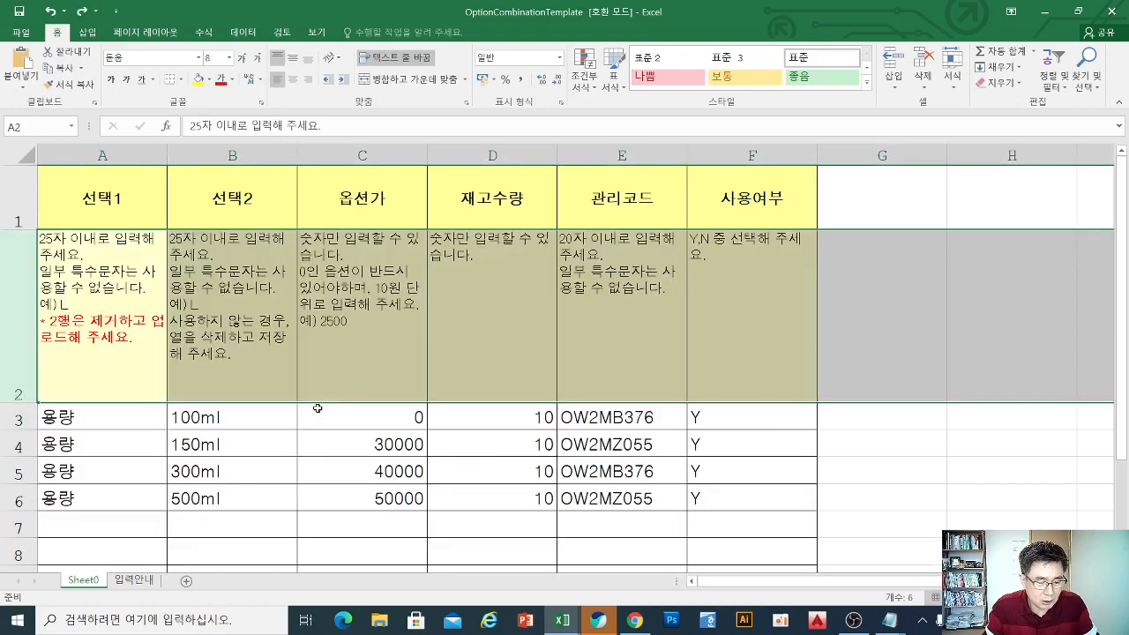
{"action": "left_click", "coordinate": [195, 441]}
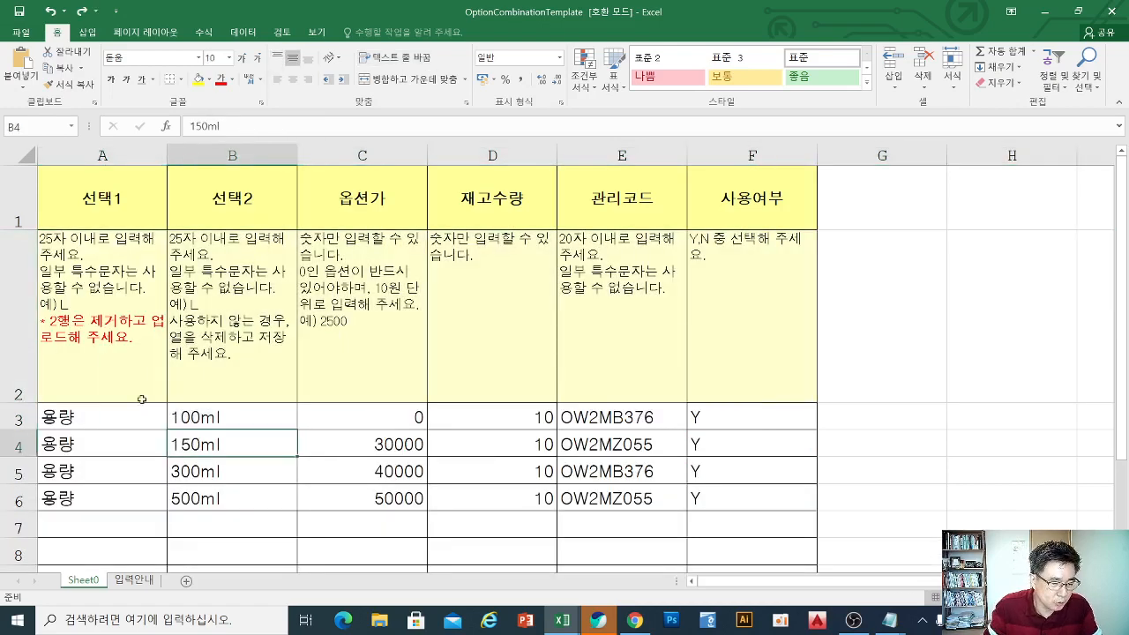
{"action": "right_click", "coordinate": [20, 307]}
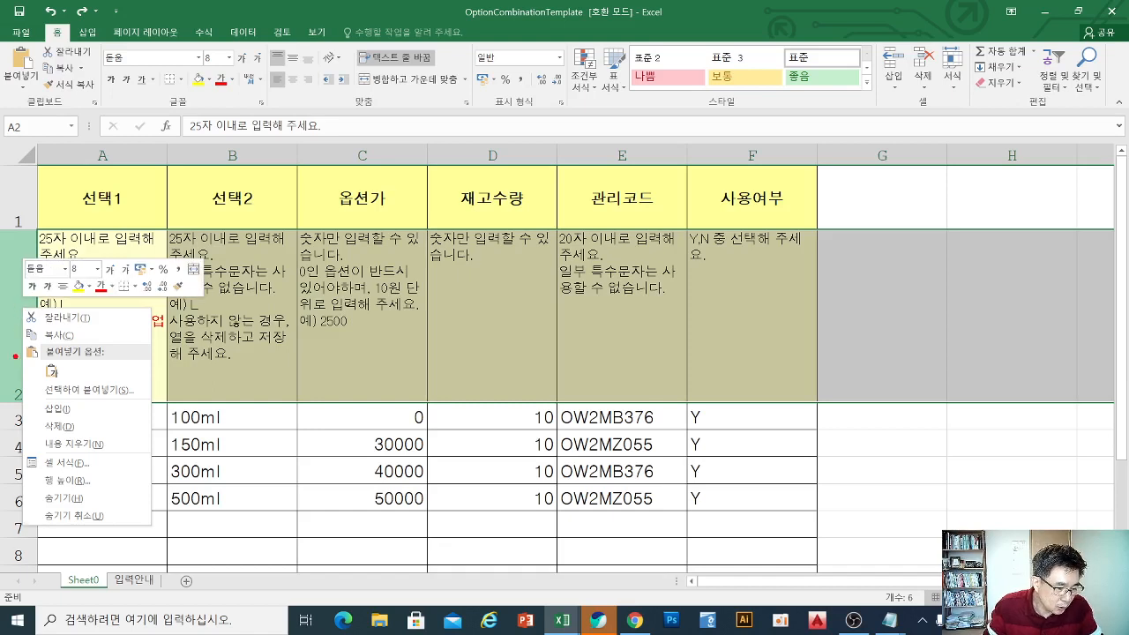
{"action": "mouse_move", "coordinate": [17, 365]}
{"action": "left_mouse_down"}
{"action": "mouse_move", "coordinate": [15, 310]}
{"action": "mouse_move", "coordinate": [13, 353]}
{"action": "left_mouse_up"}
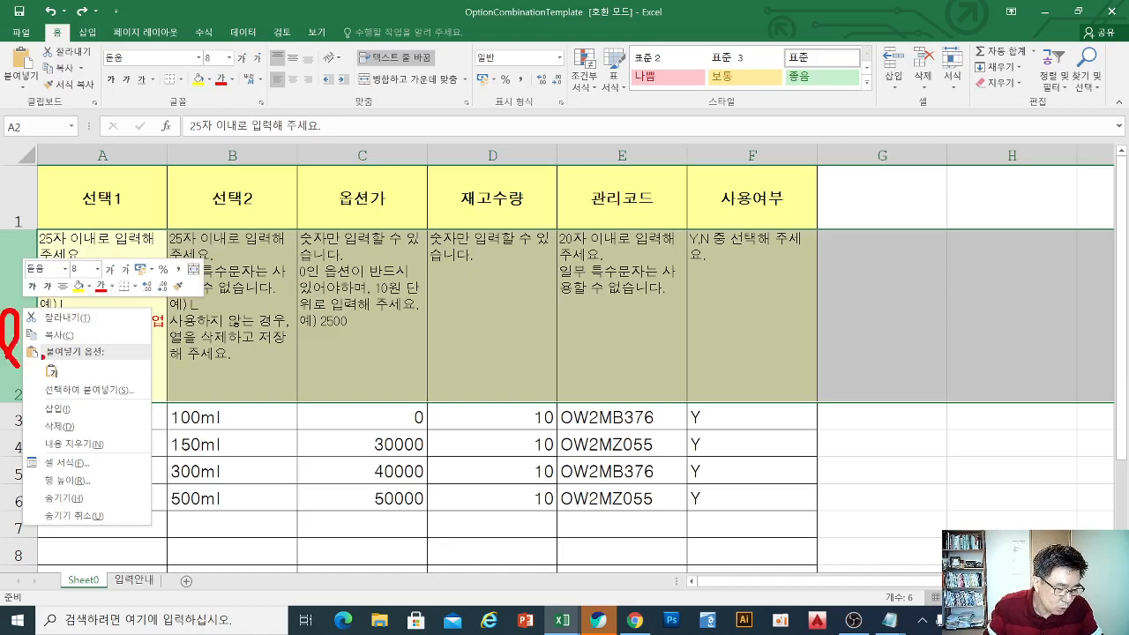
{"action": "mouse_move", "coordinate": [25, 314]}
{"action": "left_mouse_down"}
{"action": "mouse_move", "coordinate": [161, 491]}
{"action": "mouse_move", "coordinate": [151, 539]}
{"action": "mouse_move", "coordinate": [161, 527]}
{"action": "left_mouse_up"}
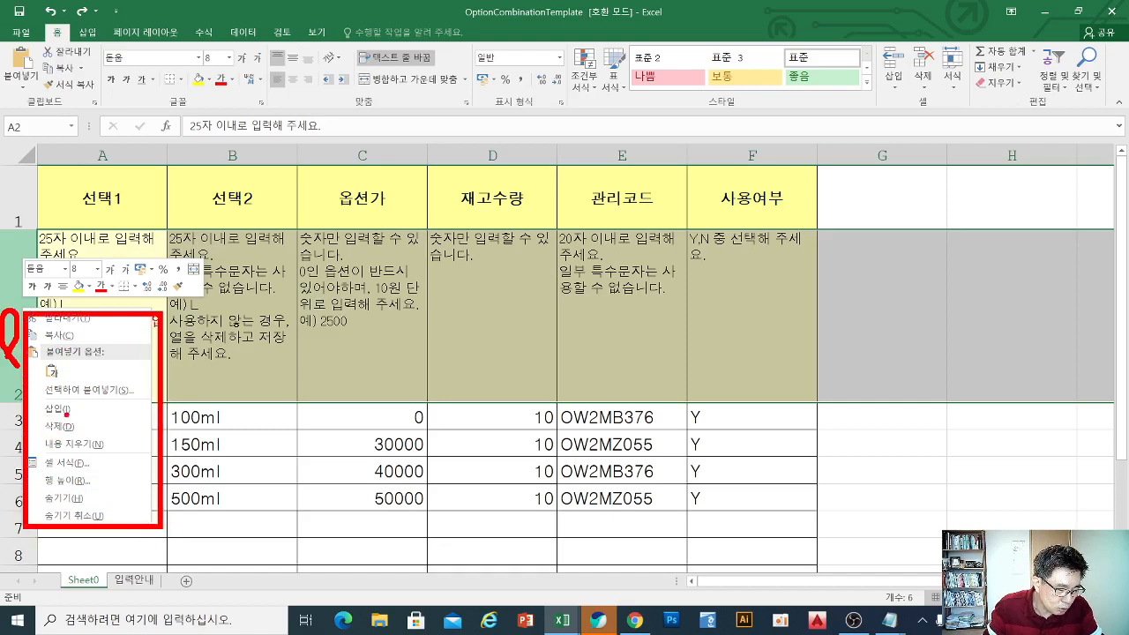
{"action": "mouse_move", "coordinate": [65, 410]}
{"action": "left_mouse_down"}
{"action": "mouse_move", "coordinate": [34, 432]}
{"action": "mouse_move", "coordinate": [81, 419]}
{"action": "mouse_move", "coordinate": [48, 415]}
{"action": "left_mouse_up"}
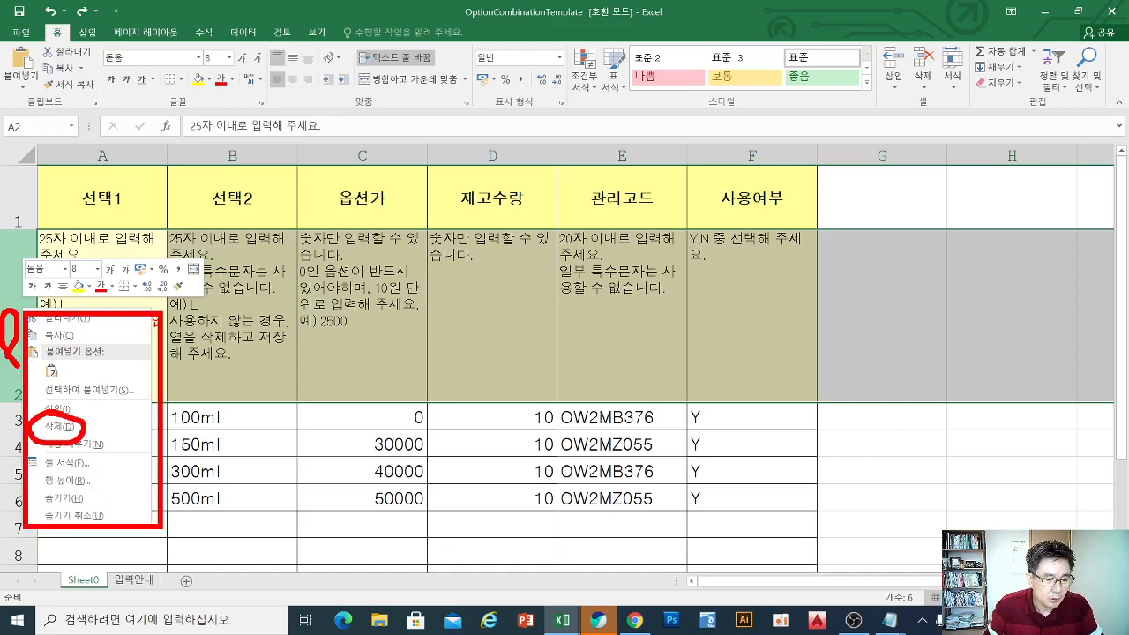
{"action": "key", "text": "Escape"}
- Undo the deletion of the 선택3 column
{"action": "key", "text": "ctrl+z"}
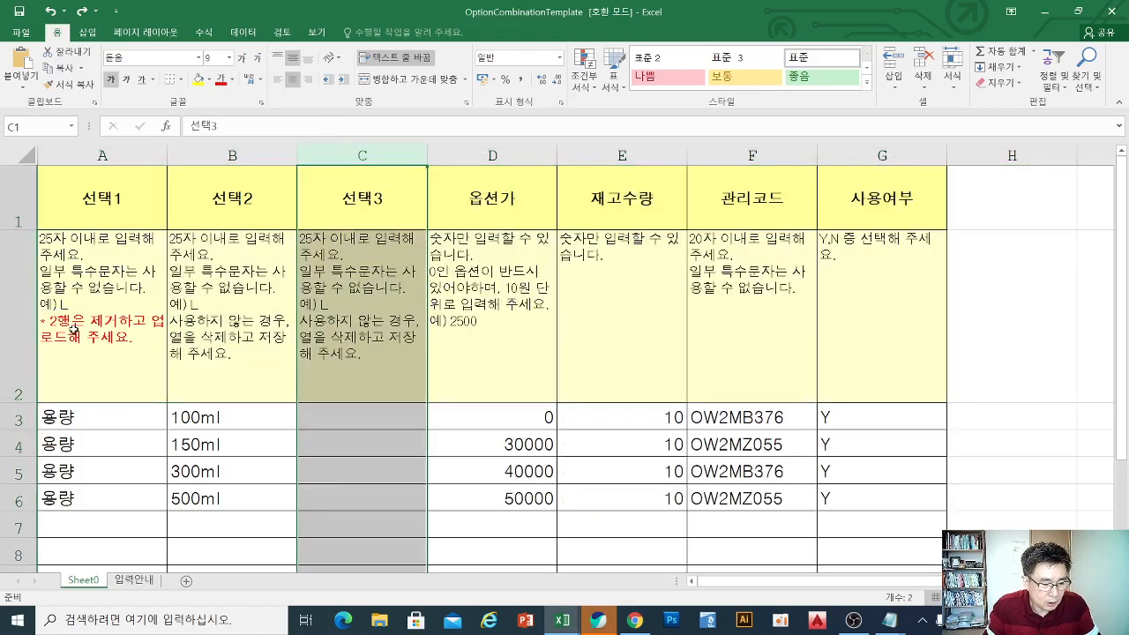
{"action": "left_click", "coordinate": [291, 361]}
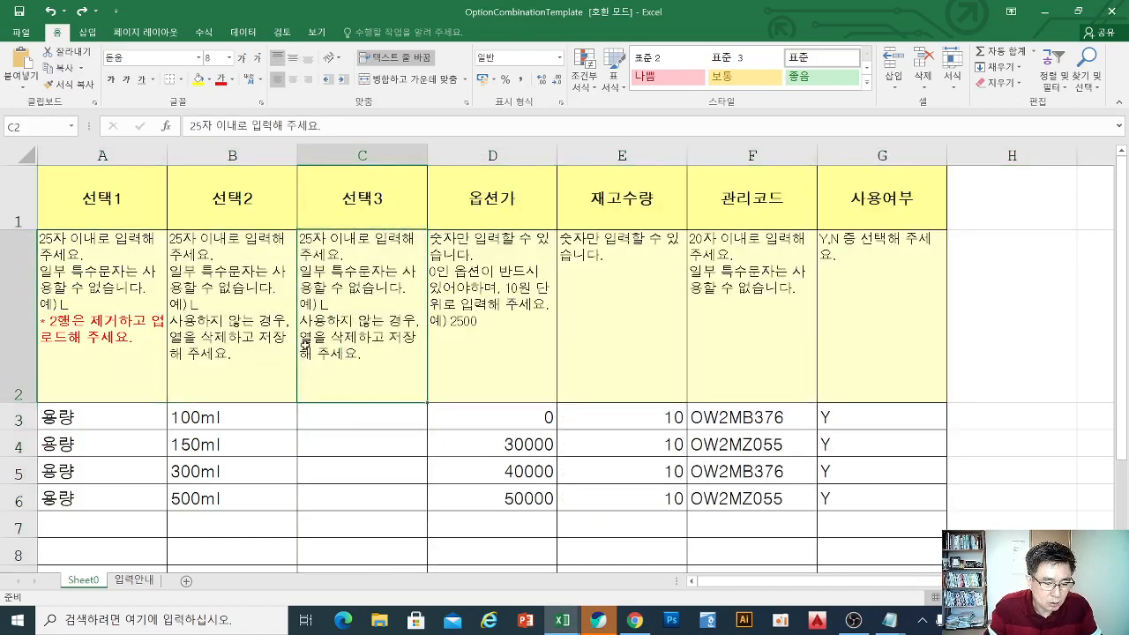
{"action": "left_click", "coordinate": [363, 155]}
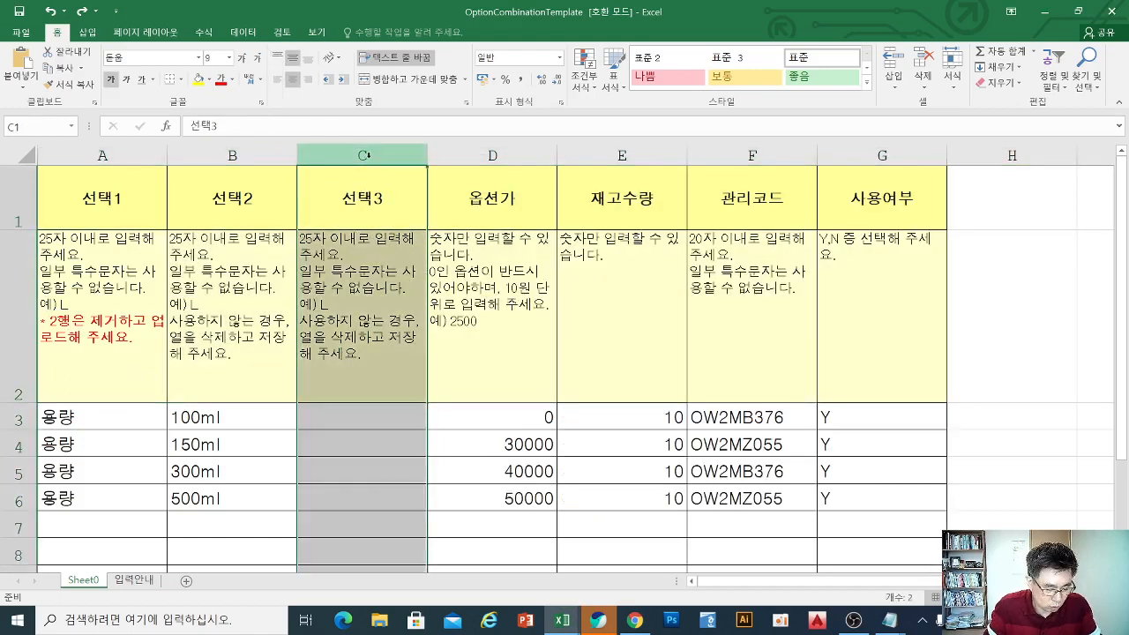
{"action": "right_click", "coordinate": [367, 157]}
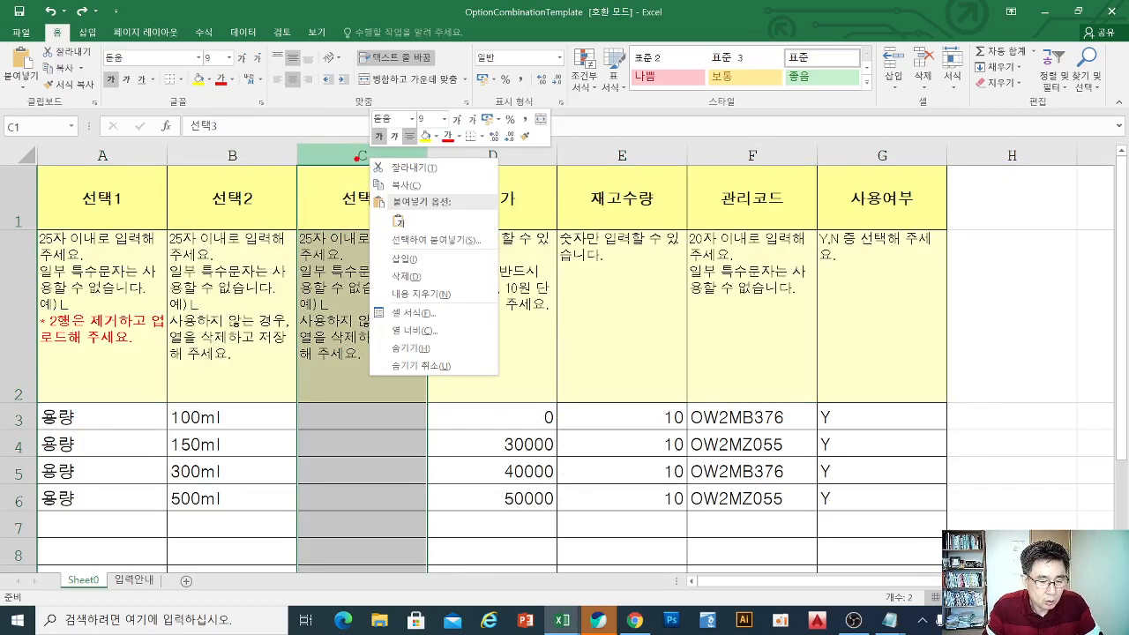
{"action": "mouse_move", "coordinate": [364, 168]}
{"action": "left_mouse_down"}
{"action": "mouse_move", "coordinate": [359, 139]}
{"action": "mouse_move", "coordinate": [369, 169]}
{"action": "left_mouse_up"}
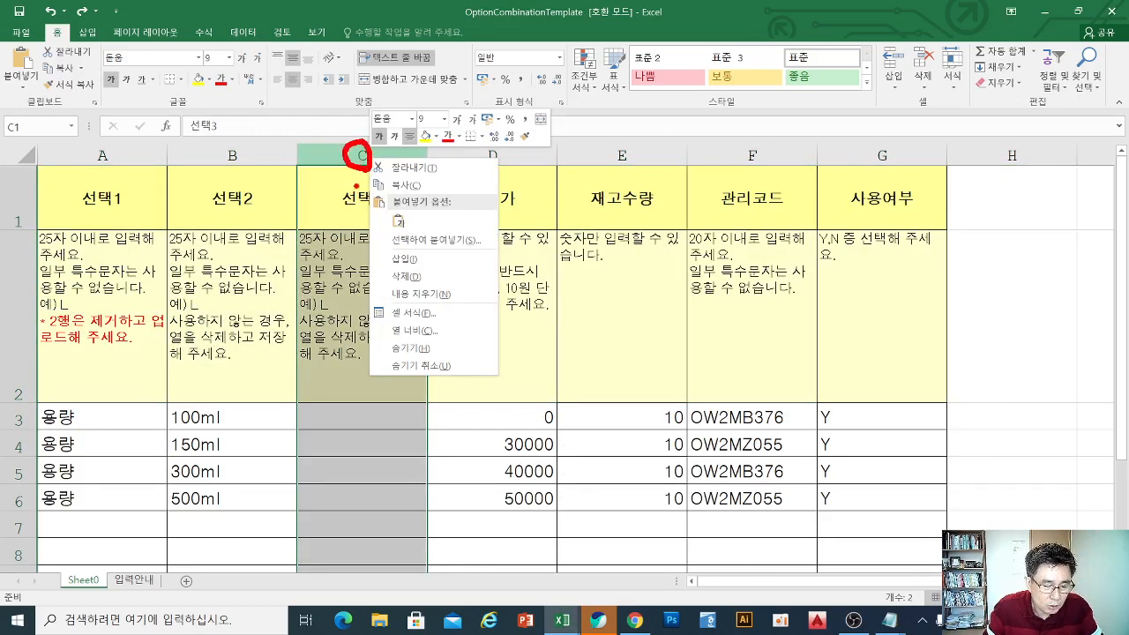
{"action": "left_click_drag", "start_coordinate": [376, 156], "coordinate": [499, 381]}
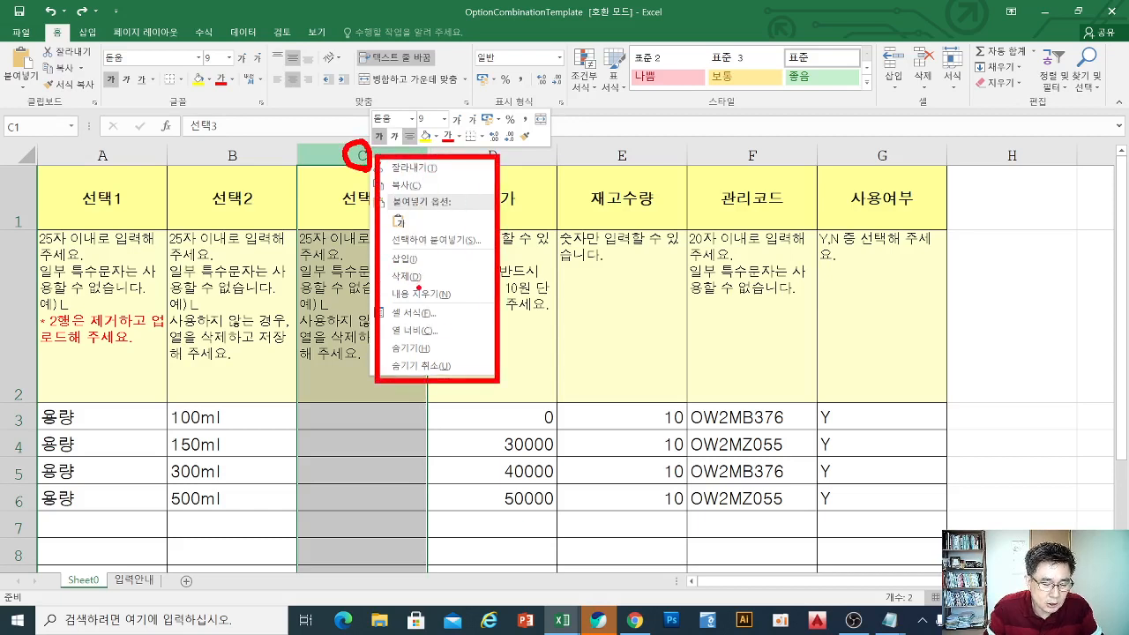
{"action": "mouse_move", "coordinate": [418, 287]}
{"action": "left_mouse_down"}
{"action": "mouse_move", "coordinate": [380, 273]}
{"action": "mouse_move", "coordinate": [425, 265]}
{"action": "mouse_move", "coordinate": [422, 289]}
{"action": "left_mouse_up"}
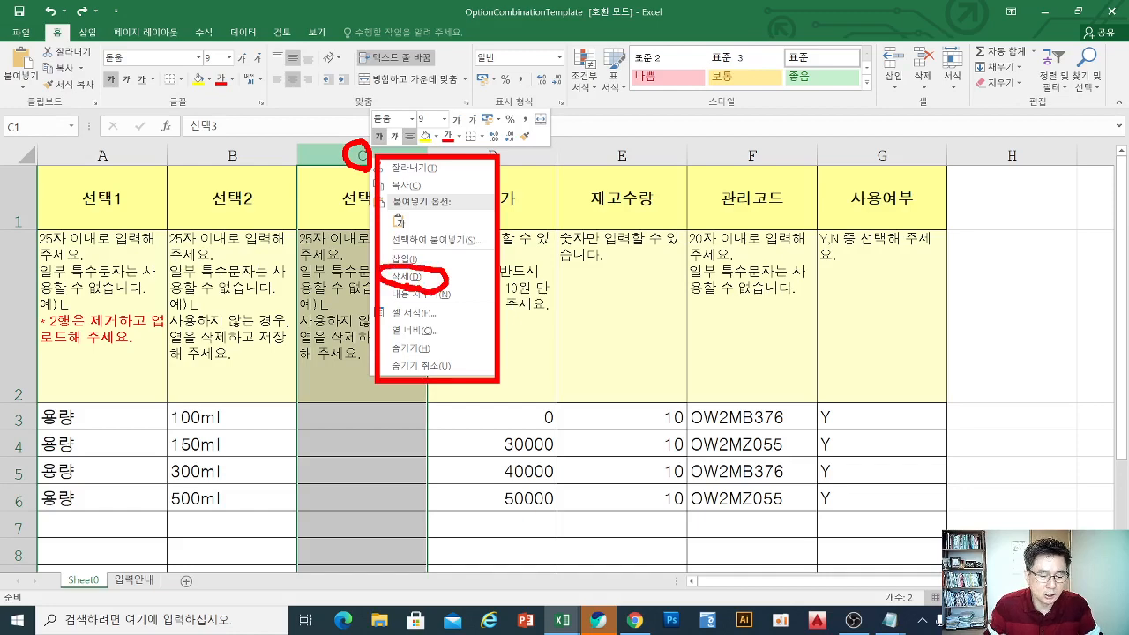
{"action": "key", "text": "Escape"}
{"action": "left_click", "coordinate": [485, 280]}
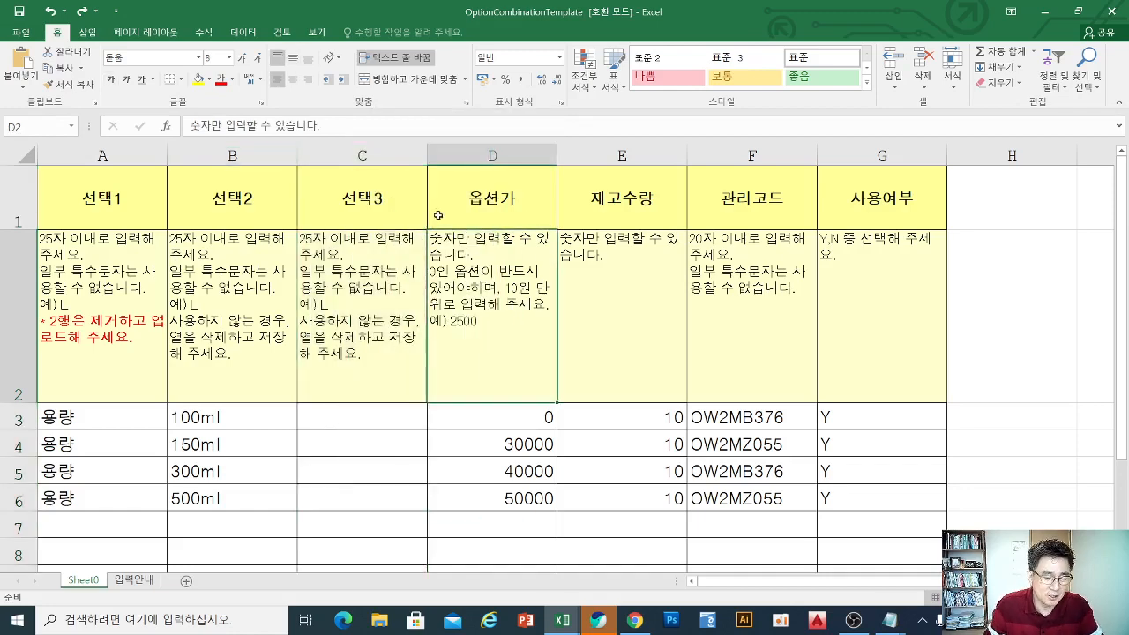
- Delete the unused 선택3 column and the guidance text row beneath the headers in Sheet0
{"action": "right_click", "coordinate": [362, 155]}
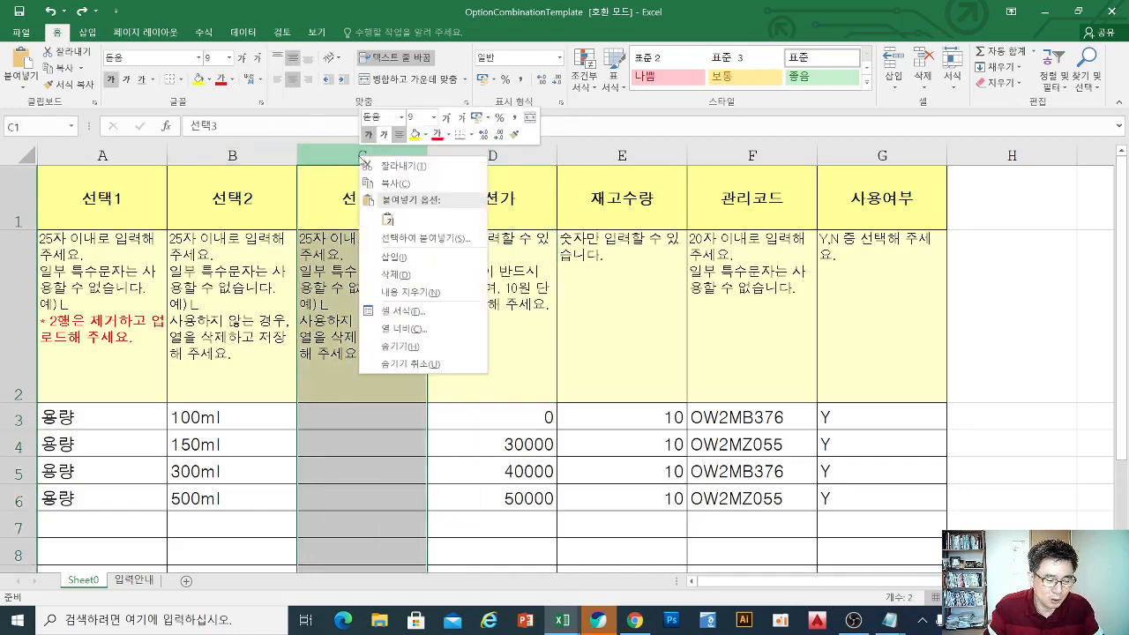
{"action": "left_click", "coordinate": [401, 275]}
{"action": "left_click", "coordinate": [25, 291]}
{"action": "right_click", "coordinate": [25, 291]}
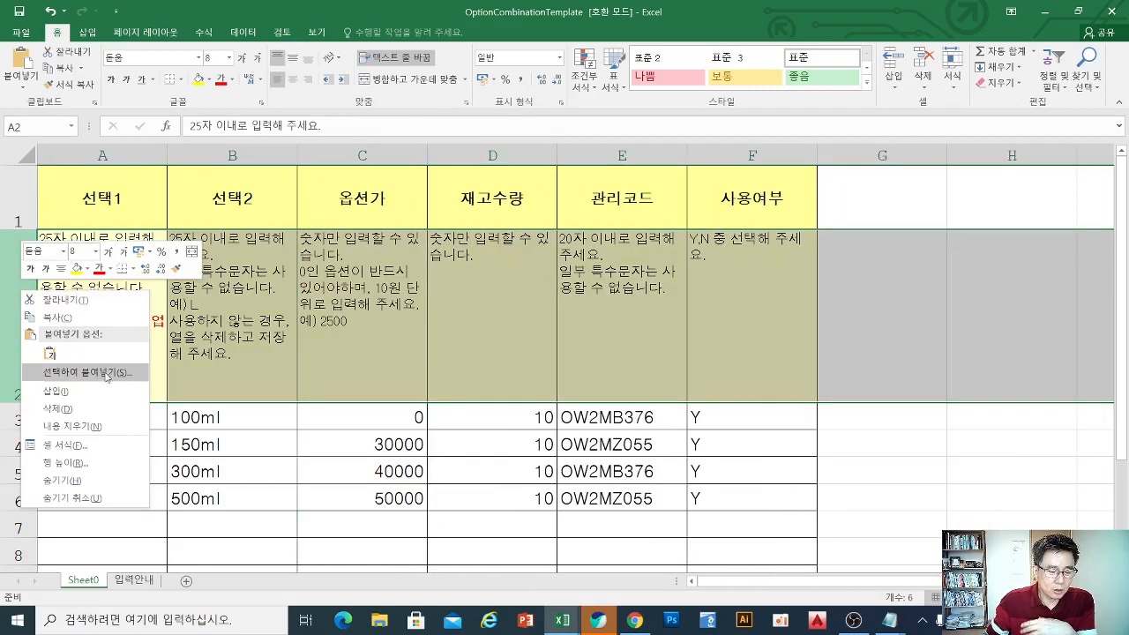
{"action": "left_click", "coordinate": [80, 410]}
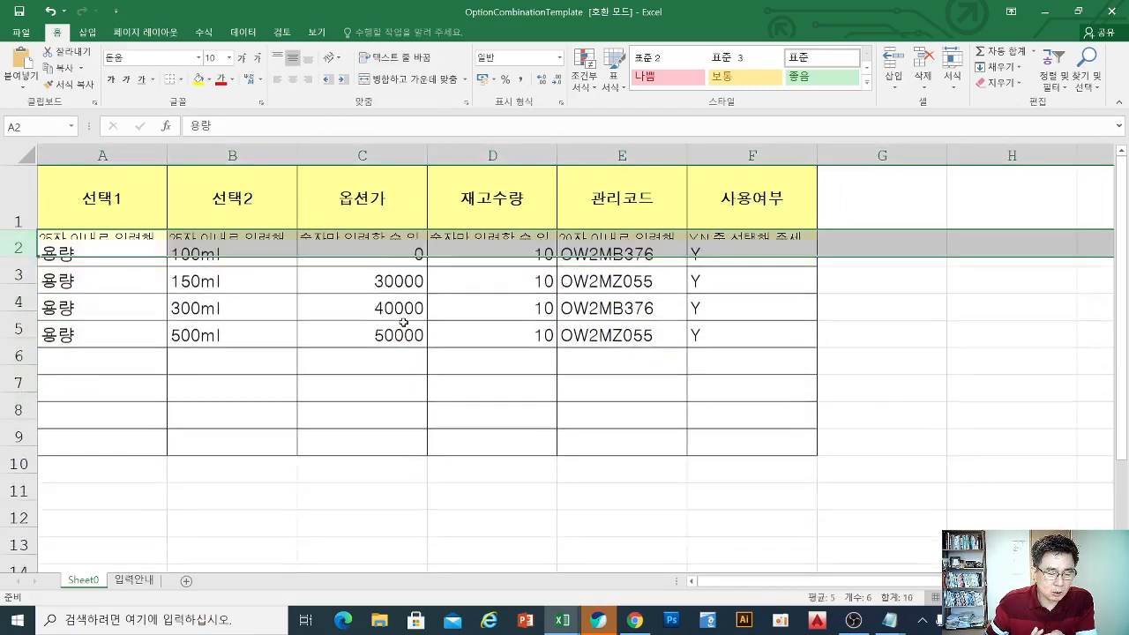
{"action": "left_click", "coordinate": [264, 325]}
{"action": "left_click", "coordinate": [477, 343]}
{"action": "left_click", "coordinate": [750, 377]}
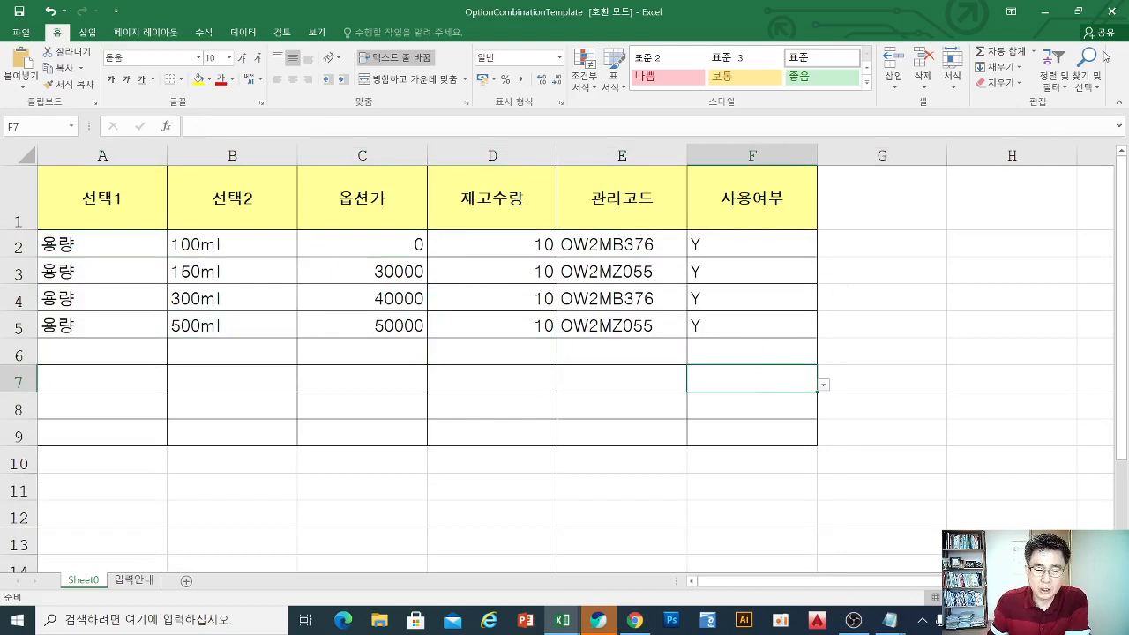
- Close the OptionCombinationTemplate workbook and Excel, and switch to the SmartStore Center product edit page in Chrome
{"action": "left_click", "coordinate": [1111, 12]}
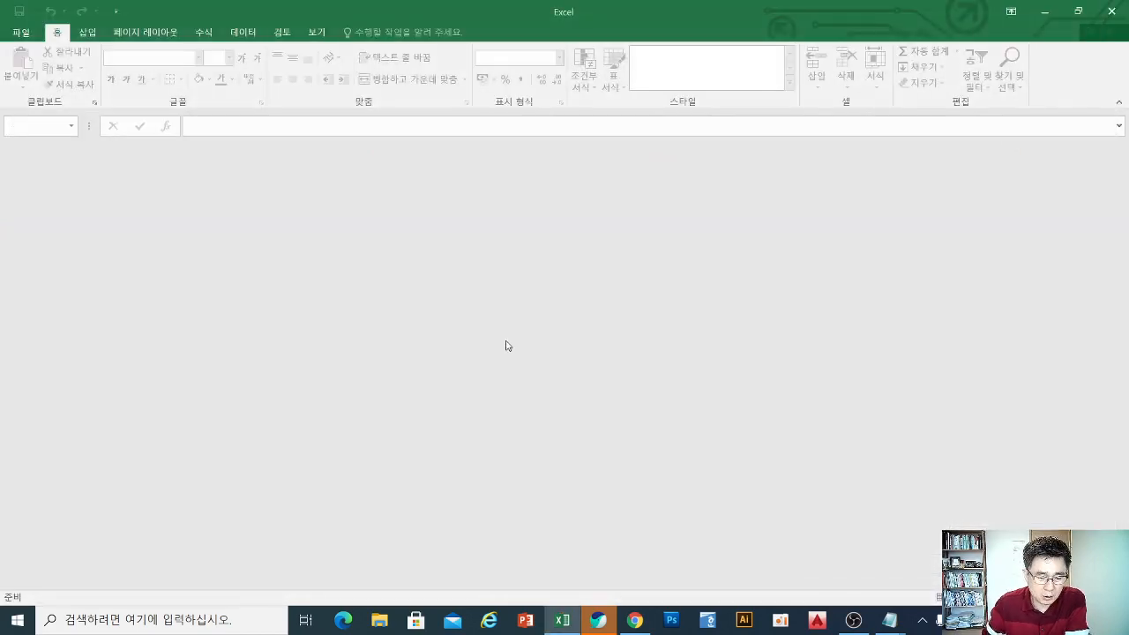
{"action": "left_click", "coordinate": [1111, 11]}
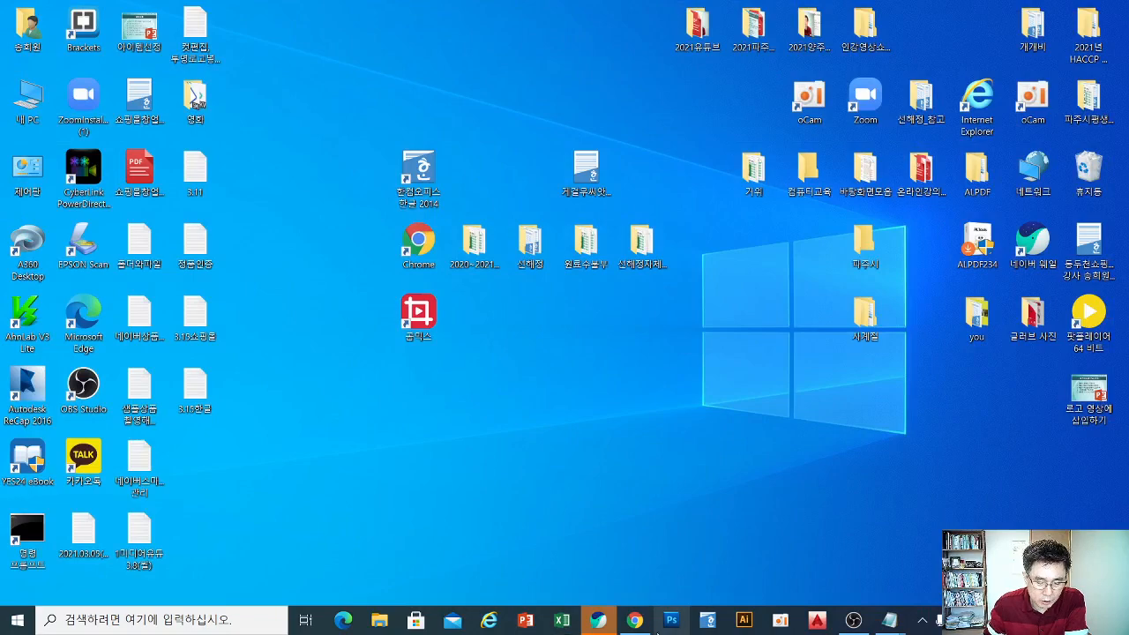
{"action": "left_click", "coordinate": [638, 618]}
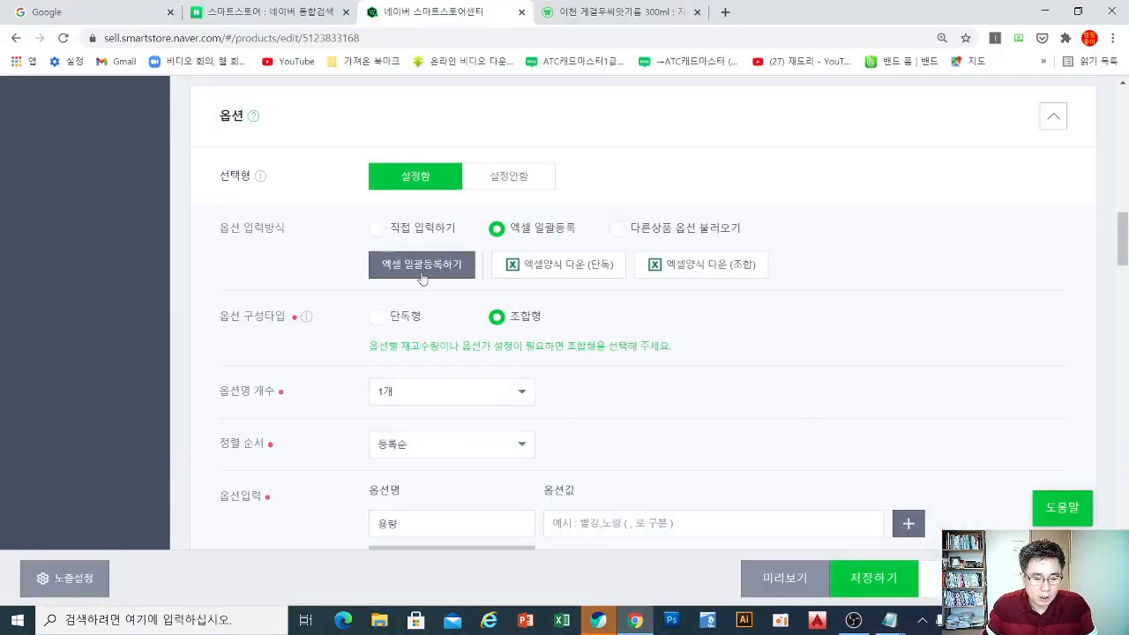
{"action": "left_click_drag", "start_coordinate": [357, 238], "coordinate": [490, 292]}
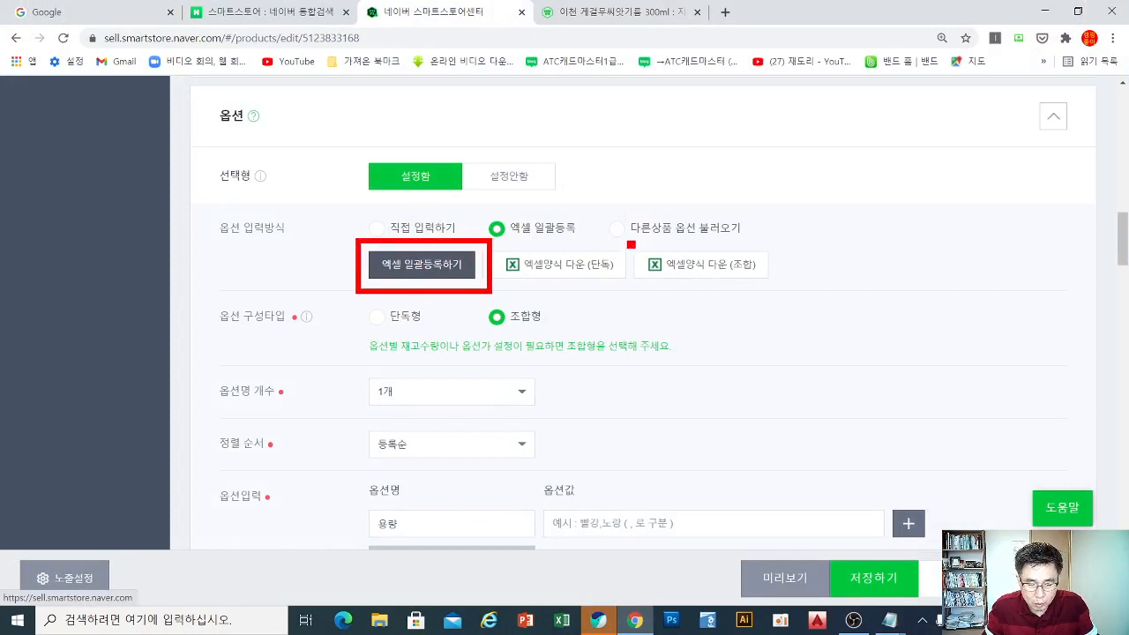
{"action": "left_click_drag", "start_coordinate": [630, 243], "coordinate": [774, 294]}
{"action": "mouse_move", "coordinate": [845, 263]}
{"action": "left_mouse_down"}
{"action": "mouse_move", "coordinate": [764, 264]}
{"action": "mouse_move", "coordinate": [879, 264]}
{"action": "left_mouse_up"}
{"action": "key", "text": "ctrl+z"}
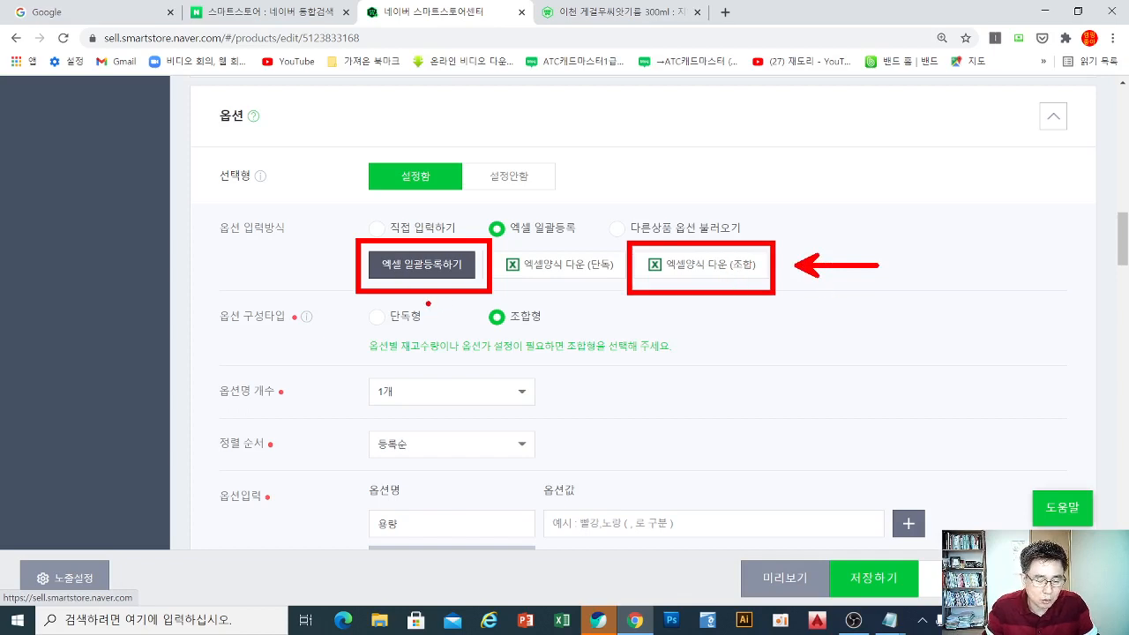
{"action": "left_click_drag", "start_coordinate": [428, 303], "coordinate": [428, 425]}
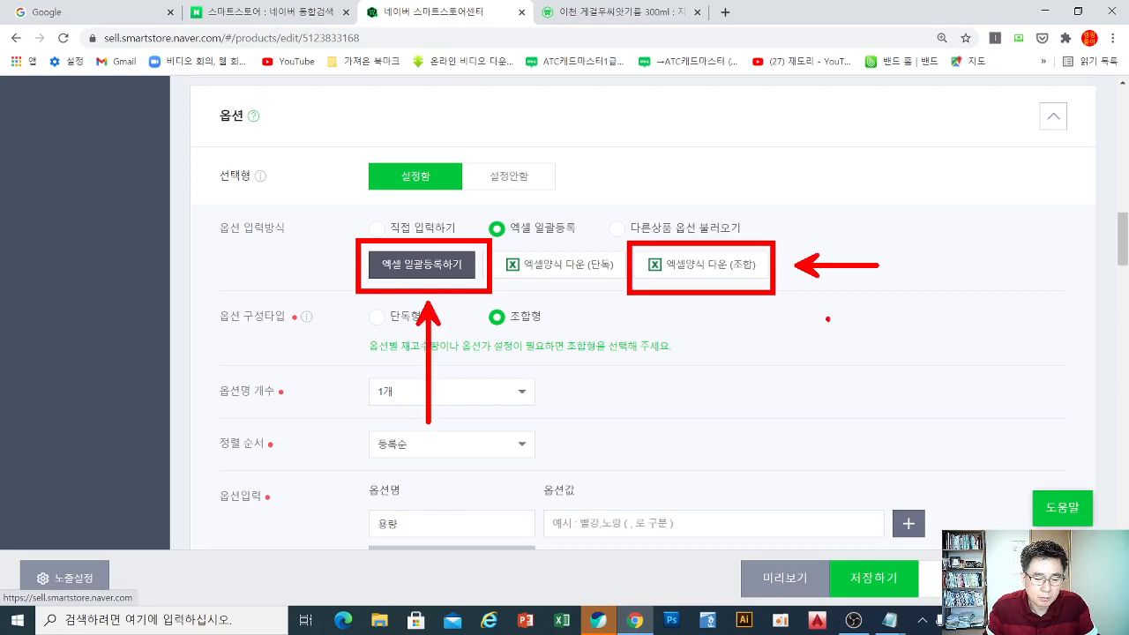
{"action": "mouse_move", "coordinate": [923, 240]}
{"action": "left_mouse_down"}
{"action": "mouse_move", "coordinate": [925, 255]}
{"action": "mouse_move", "coordinate": [915, 252]}
{"action": "mouse_move", "coordinate": [958, 263]}
{"action": "mouse_move", "coordinate": [926, 303]}
{"action": "left_mouse_up"}
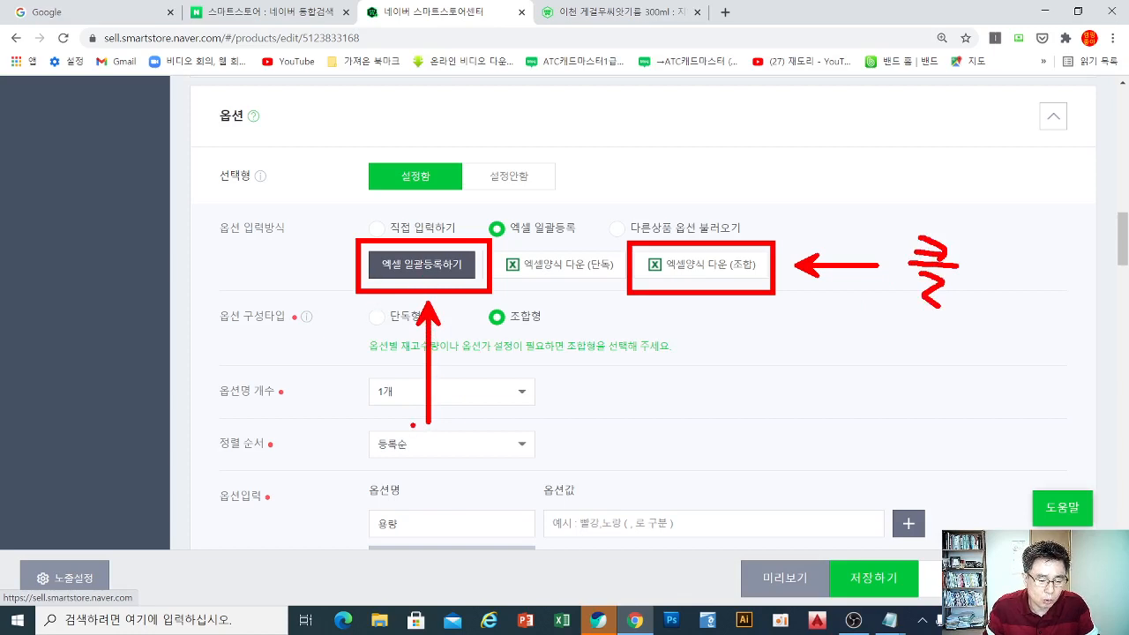
{"action": "left_click_drag", "start_coordinate": [414, 435], "coordinate": [436, 444]}
{"action": "left_click_drag", "start_coordinate": [398, 453], "coordinate": [440, 455]}
{"action": "mouse_move", "coordinate": [424, 462]}
{"action": "left_mouse_down"}
{"action": "mouse_move", "coordinate": [415, 470]}
{"action": "mouse_move", "coordinate": [424, 464]}
{"action": "left_mouse_up"}
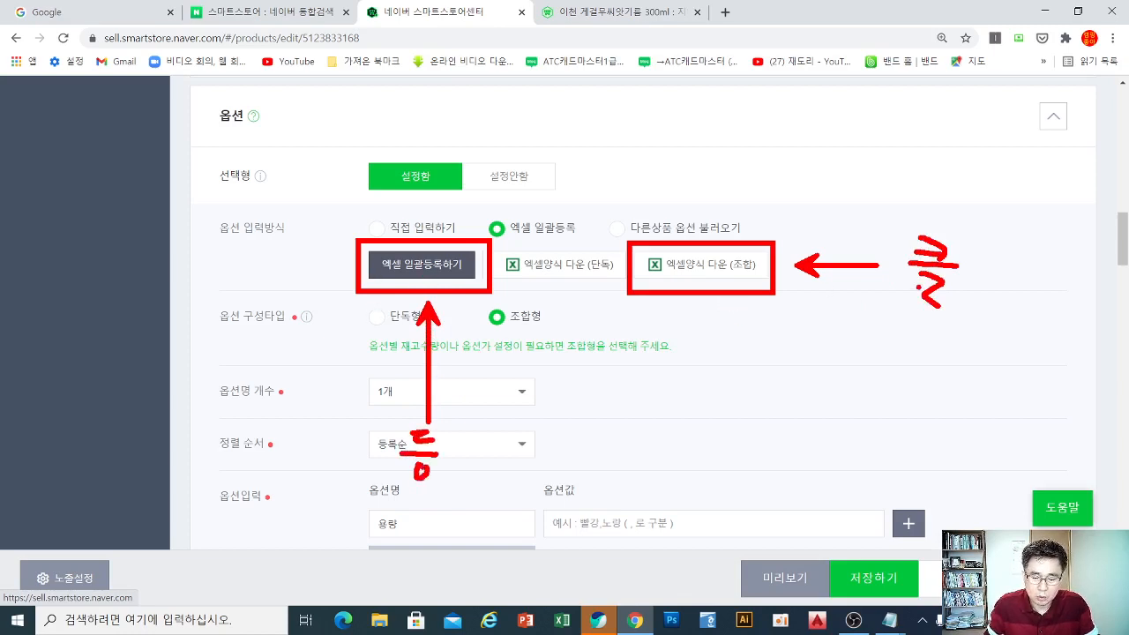
{"action": "mouse_move", "coordinate": [868, 313]}
{"action": "left_mouse_down"}
{"action": "mouse_move", "coordinate": [886, 310]}
{"action": "mouse_move", "coordinate": [898, 351]}
{"action": "mouse_move", "coordinate": [924, 328]}
{"action": "mouse_move", "coordinate": [850, 311]}
{"action": "mouse_move", "coordinate": [919, 354]}
{"action": "left_mouse_up"}
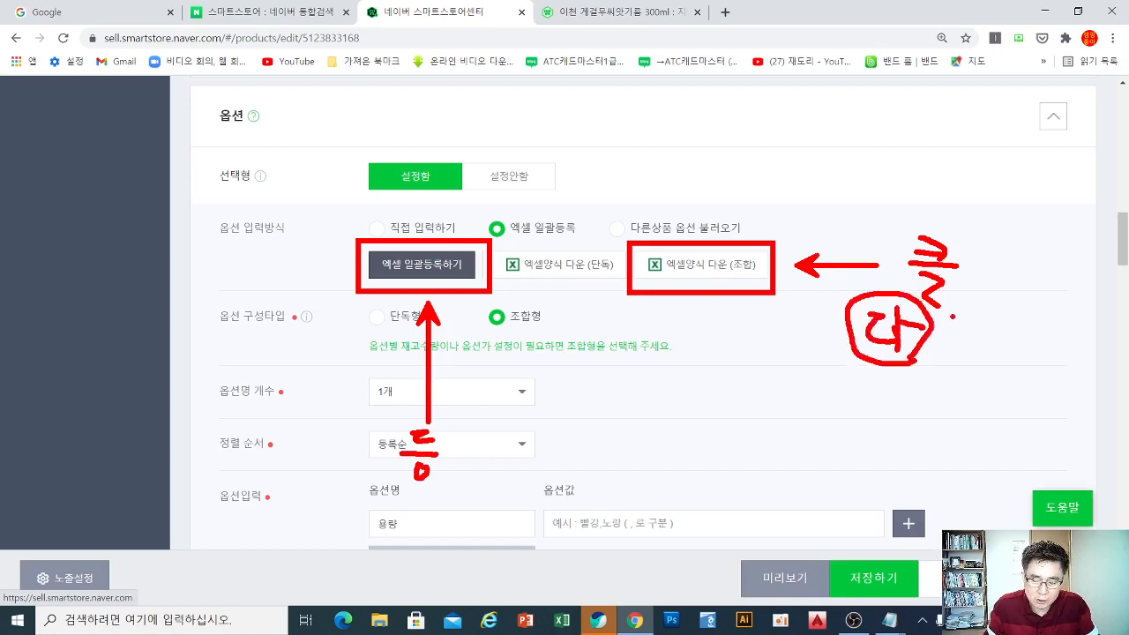
{"action": "mouse_move", "coordinate": [459, 476]}
{"action": "left_mouse_down"}
{"action": "mouse_move", "coordinate": [420, 411]}
{"action": "mouse_move", "coordinate": [445, 484]}
{"action": "left_mouse_up"}
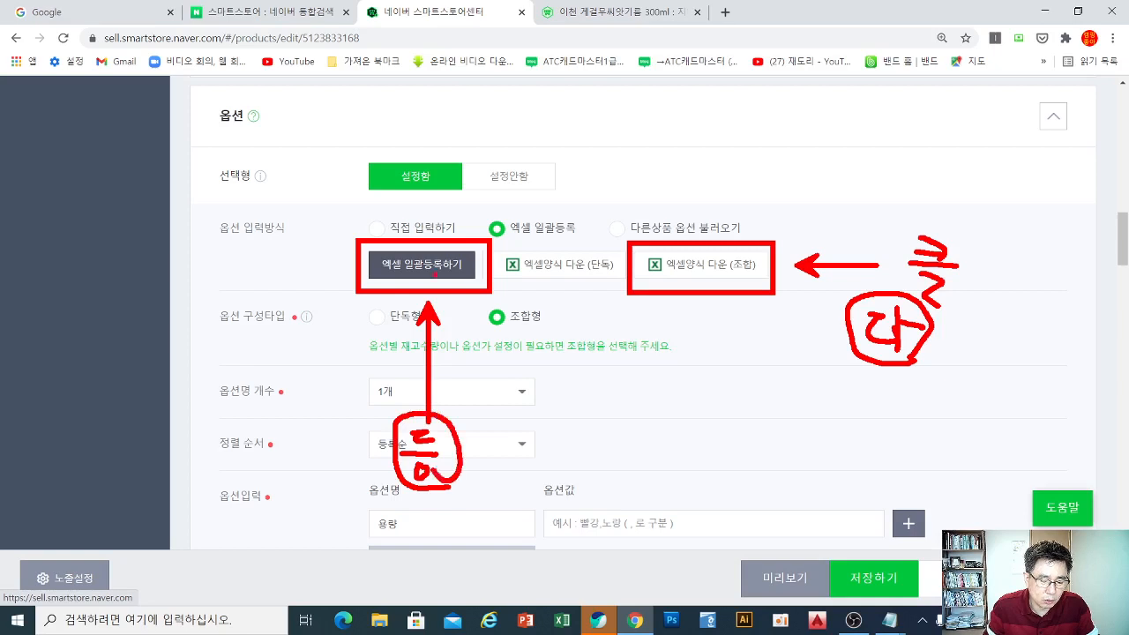
{"action": "key", "text": "Escape"}
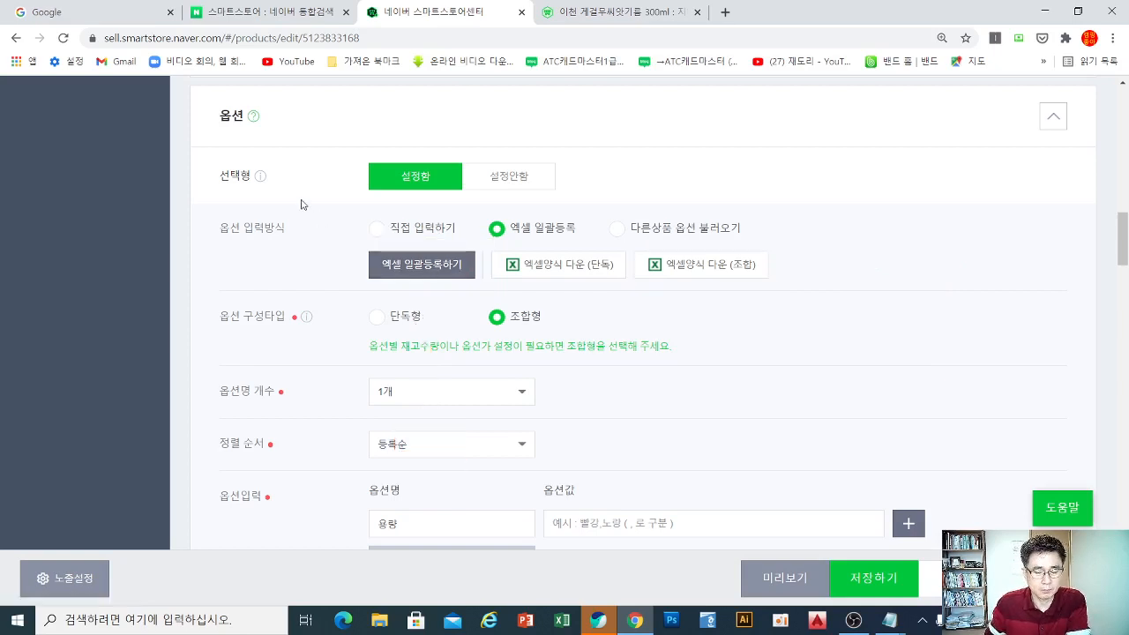
- Upload the OptionCombinationTemplate file from the 다운로드 folder as the product's Excel bulk option registration
{"action": "left_click", "coordinate": [448, 267]}
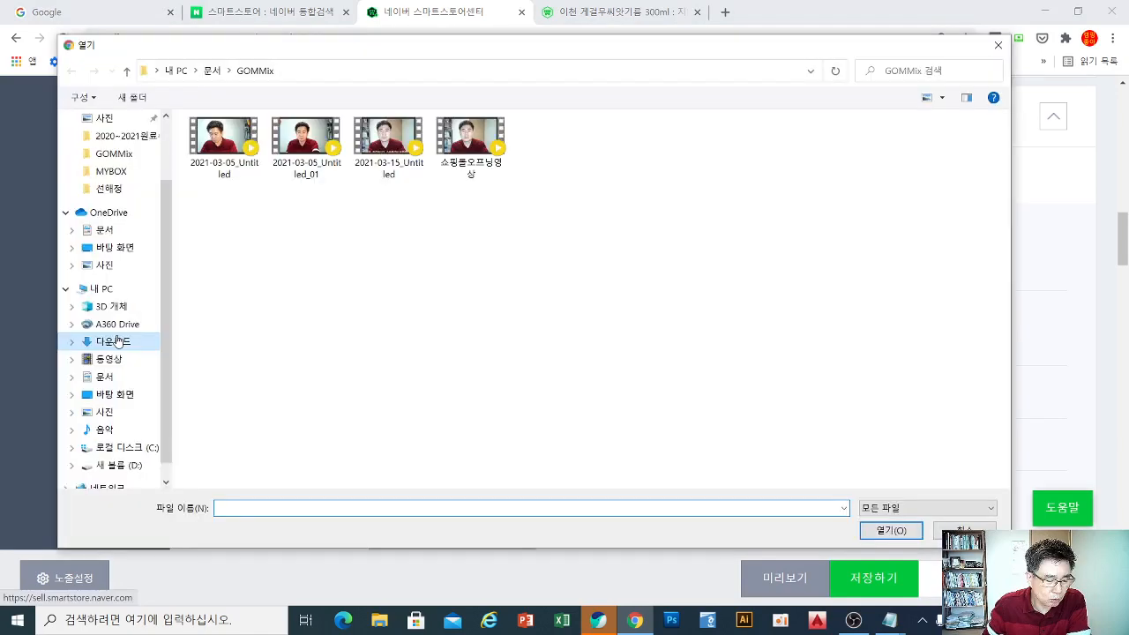
{"action": "left_click", "coordinate": [118, 341]}
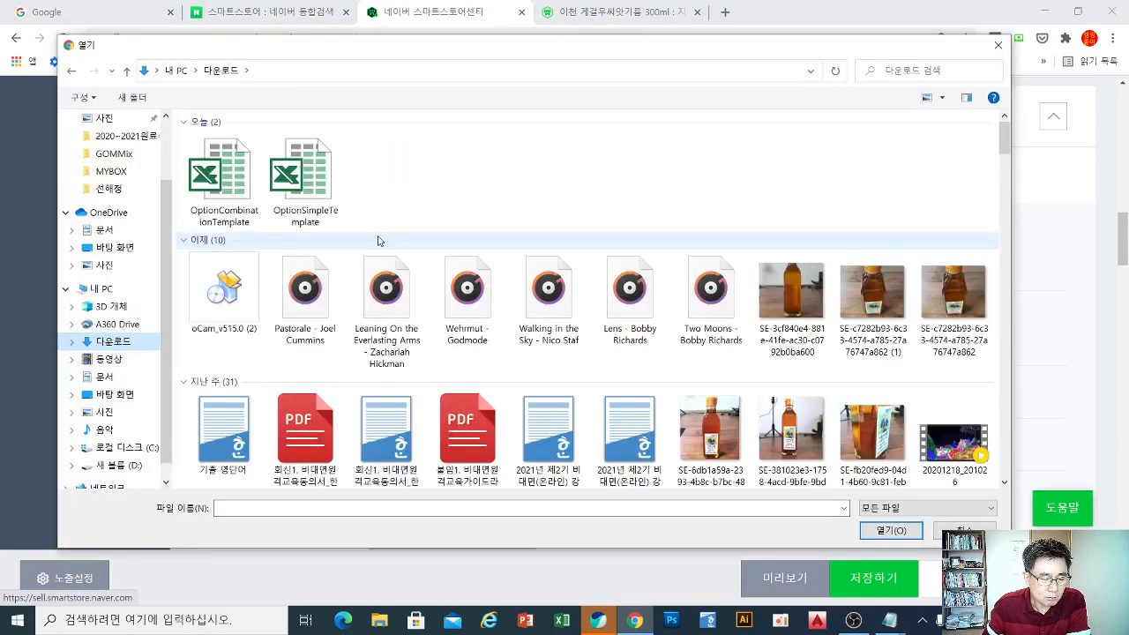
{"action": "double_click", "coordinate": [219, 164]}
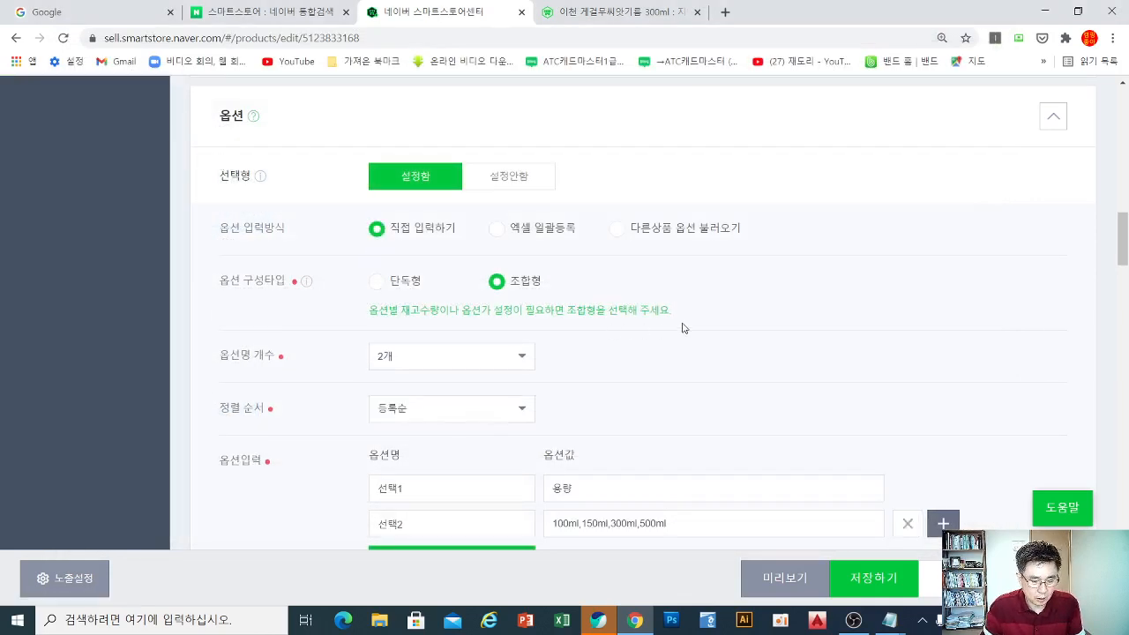
- Check the imported 용량 option list, save the product changes, and open the product's store page
{"action": "scroll", "coordinate": [682, 328], "scroll_direction": "down", "scroll_amount": 5}
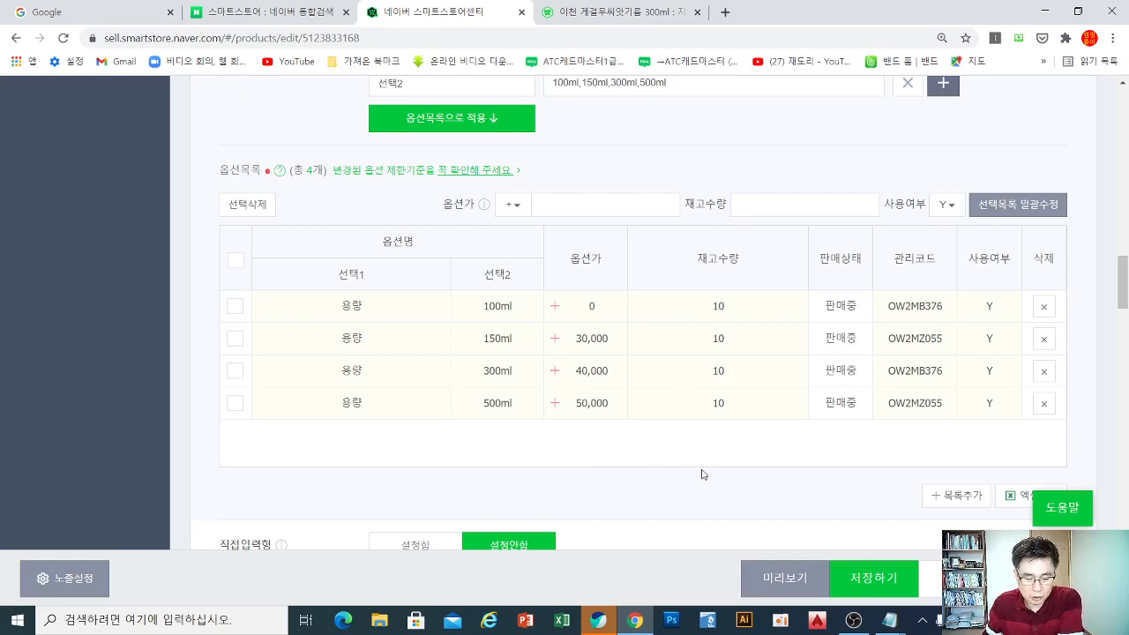
{"action": "left_click", "coordinate": [878, 584]}
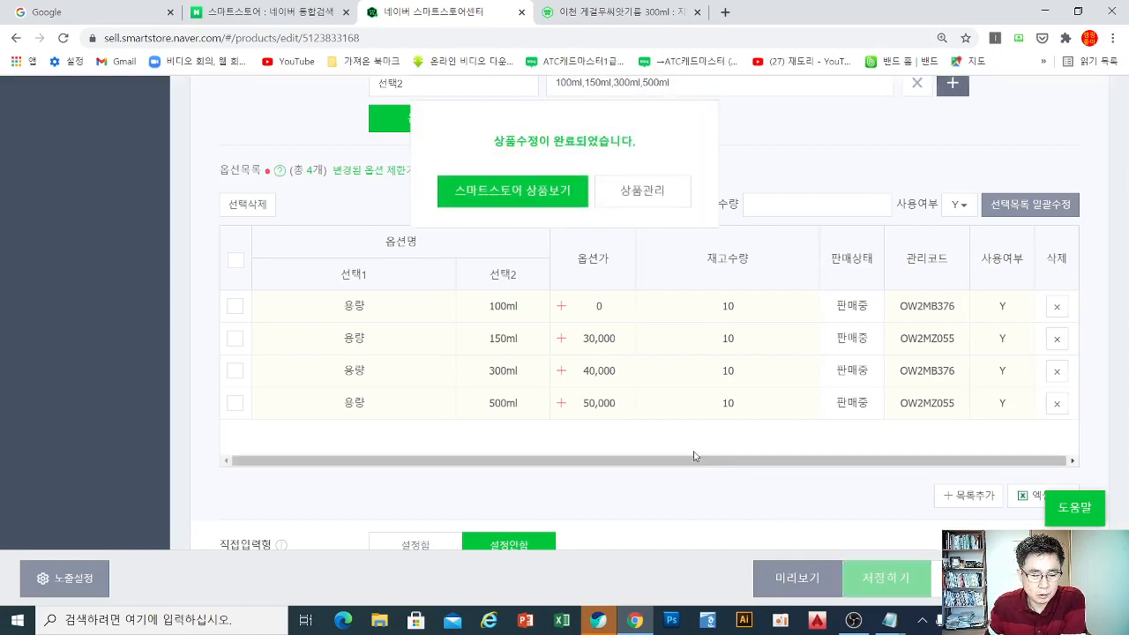
{"action": "left_click", "coordinate": [492, 191]}
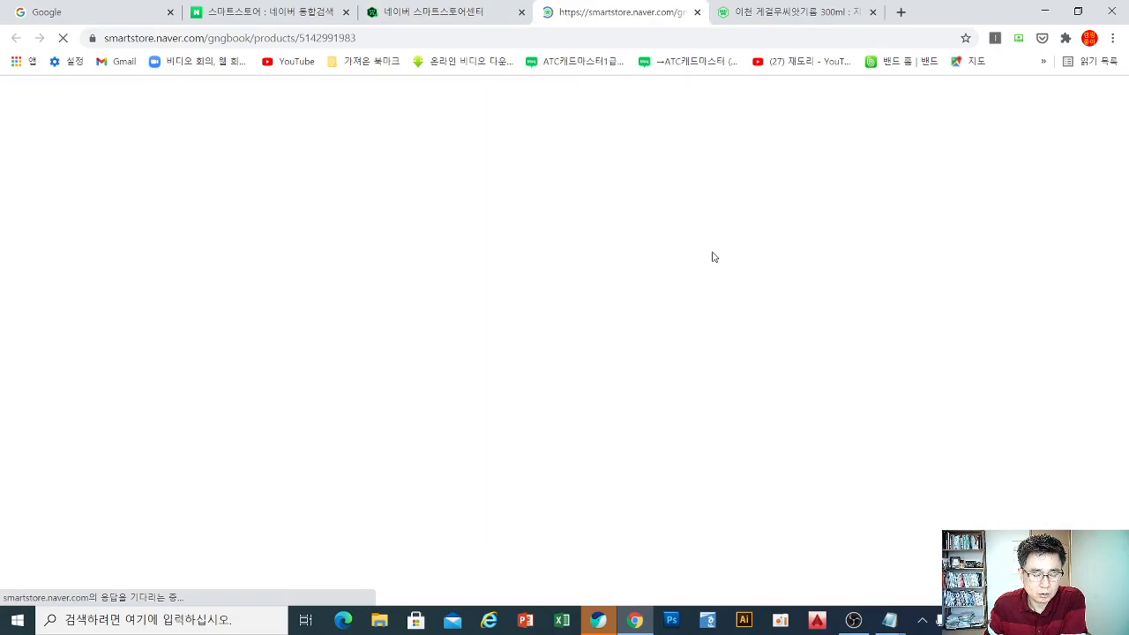
- Check the product page's option choices by choosing 용량 for 선택1 and viewing the capacities and surcharges under 선택2
{"action": "scroll", "coordinate": [787, 378], "scroll_direction": "down", "scroll_amount": 4}
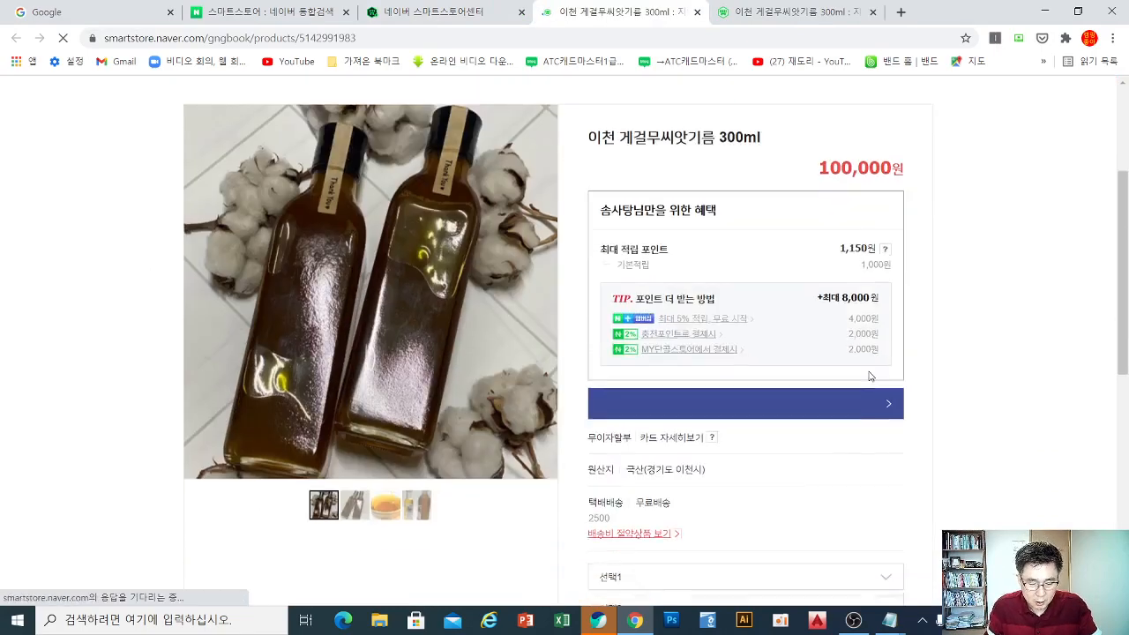
{"action": "left_click", "coordinate": [670, 357]}
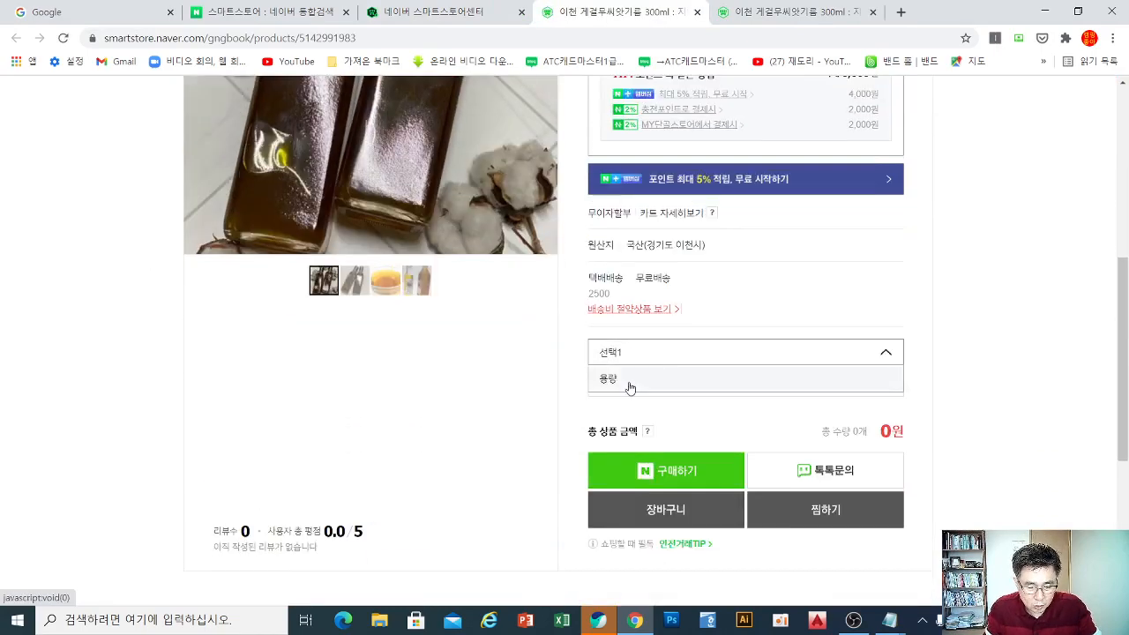
{"action": "left_click", "coordinate": [632, 385]}
{"action": "left_click", "coordinate": [658, 386]}
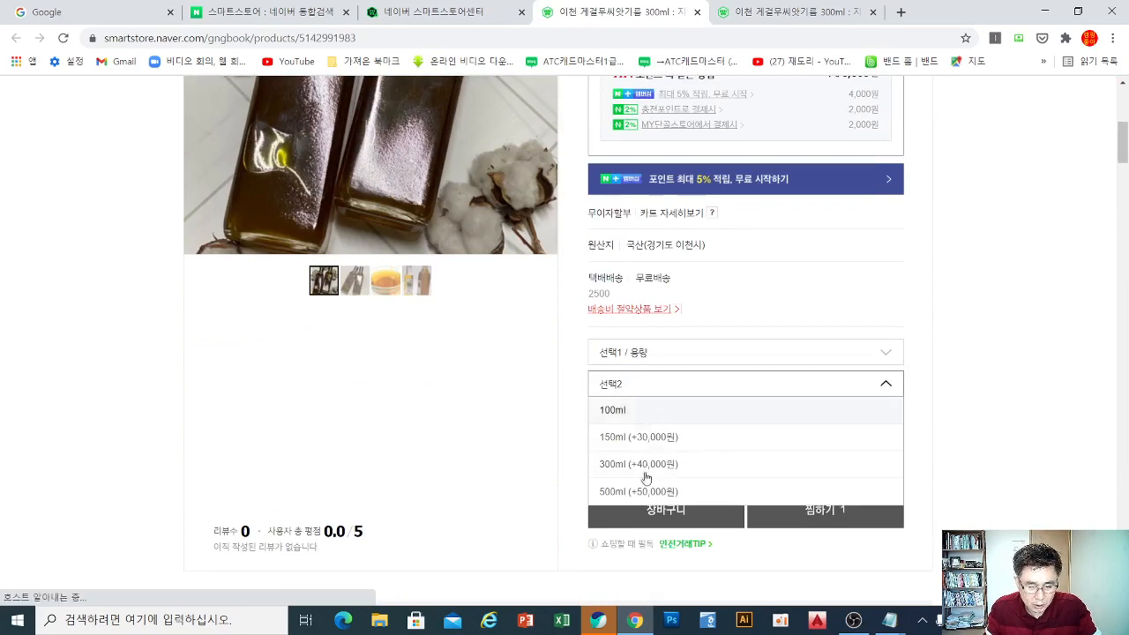
{"action": "left_click", "coordinate": [983, 319]}
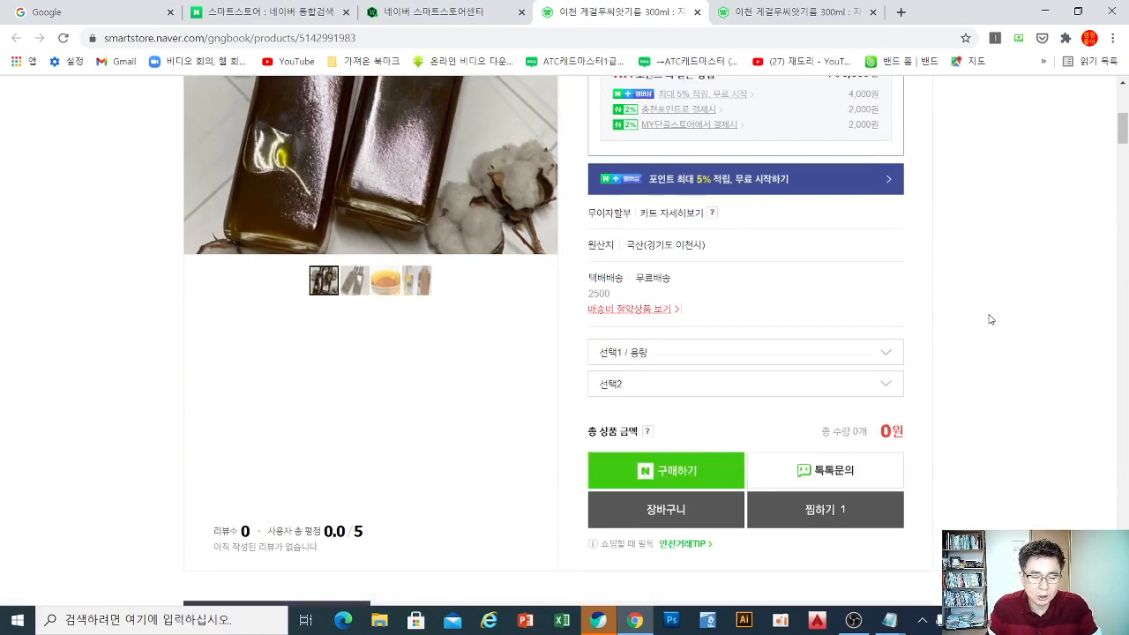
{"action": "scroll", "coordinate": [987, 317], "scroll_direction": "up", "scroll_amount": 4}
{"action": "left_click", "coordinate": [853, 620]}
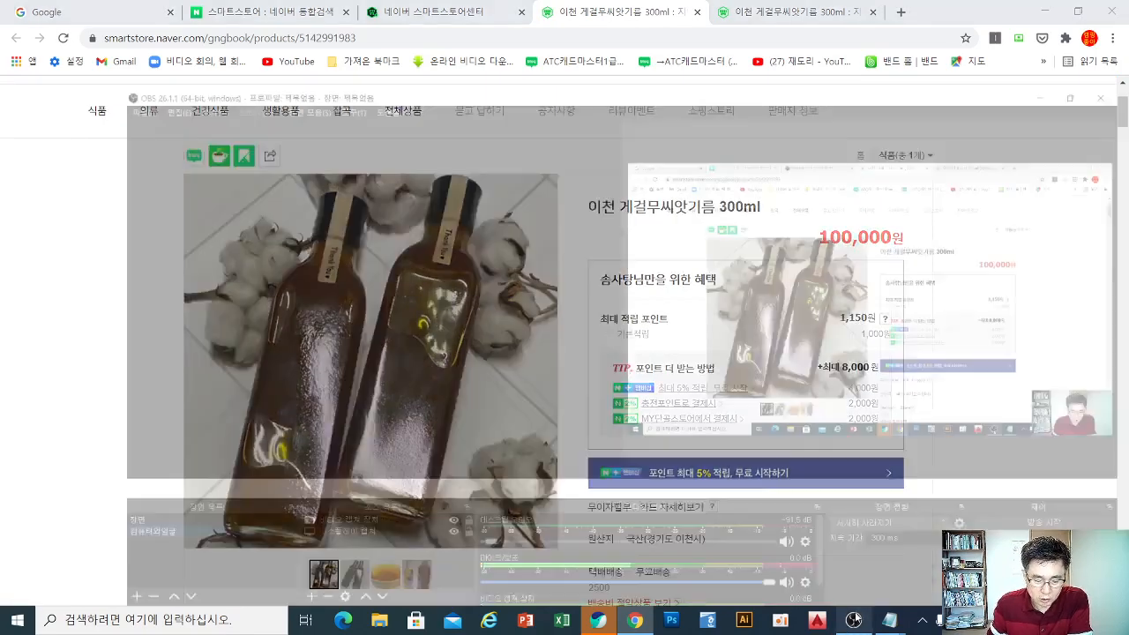